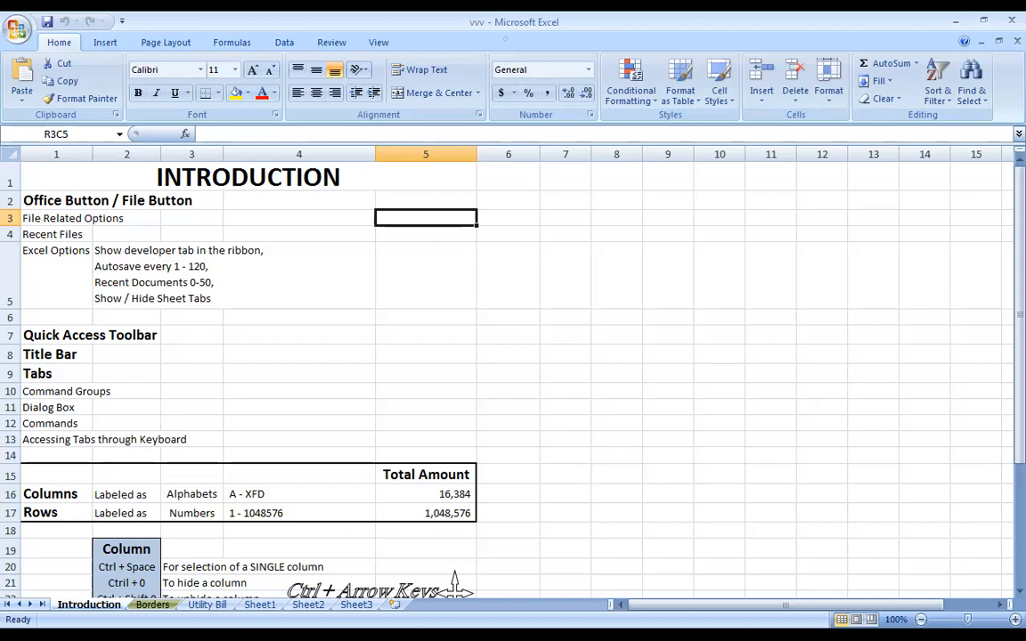
Create a new blank workbook and close it again
key("ctrl+n")
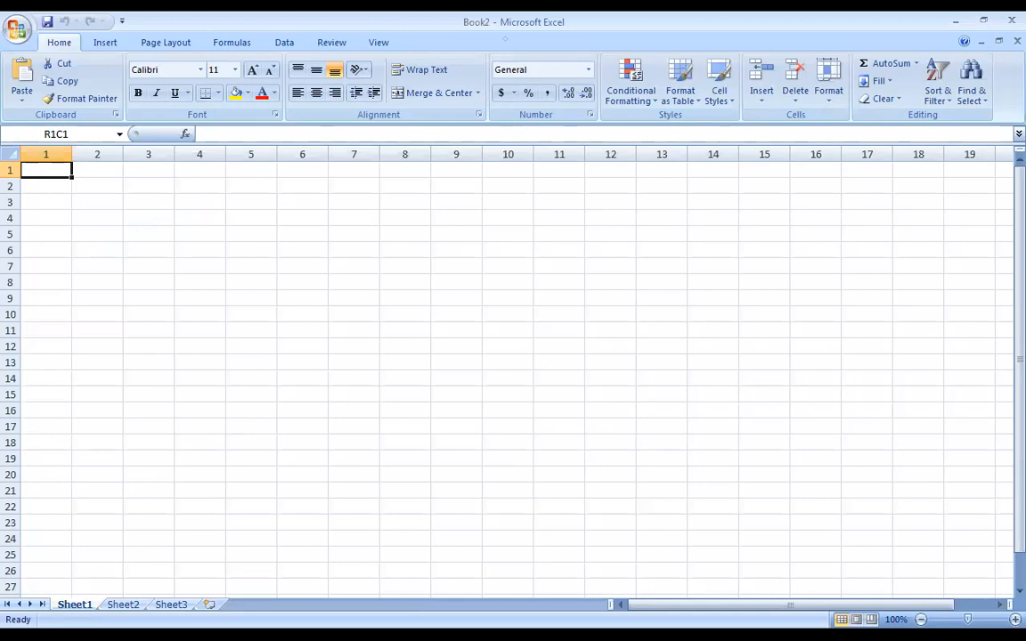
key("ctrl+w")
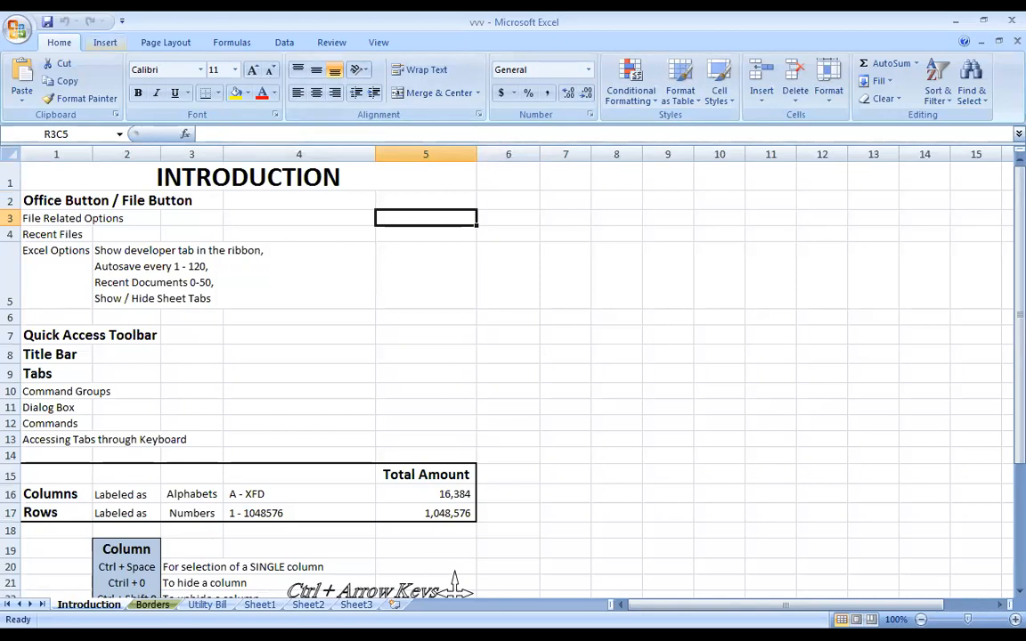
Examine the command groups of each ribbon category, from Home through View, and return to the Home commands
scroll(105, 42, "down", 4)
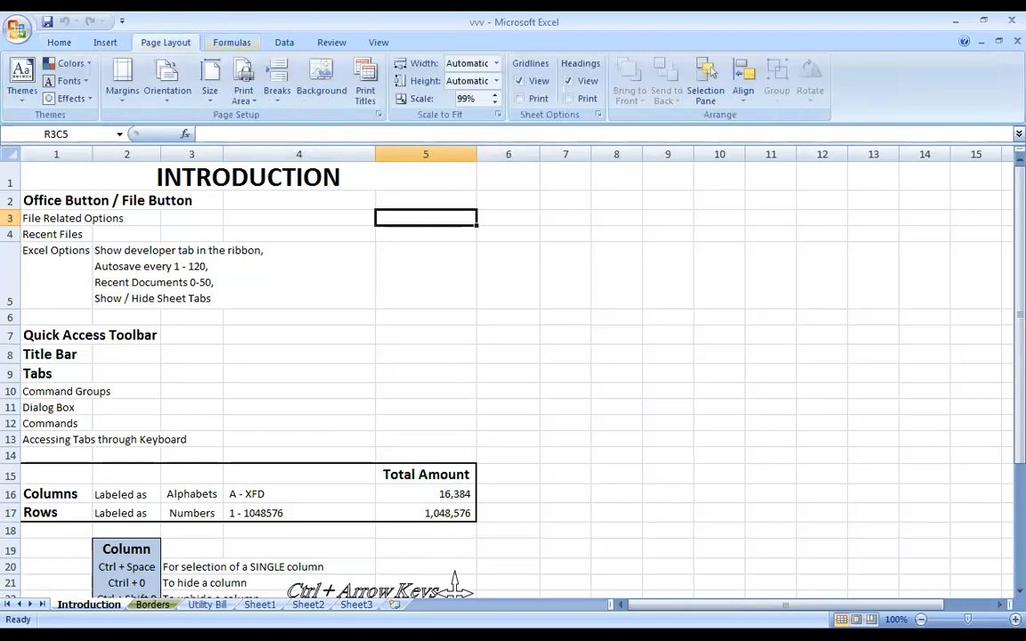
left_click(331, 43)
left_click(379, 42)
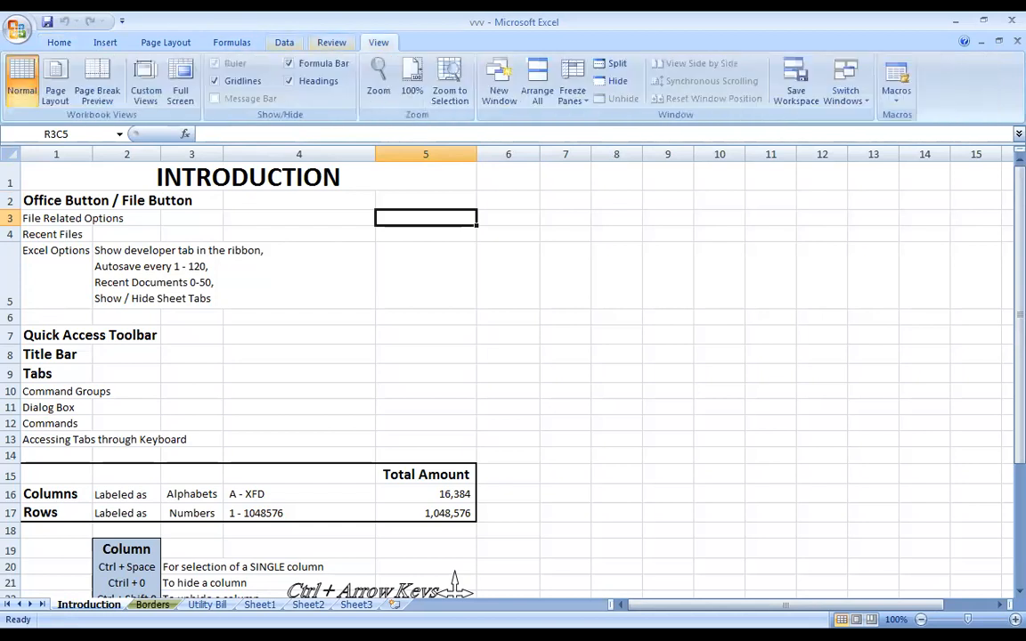
left_click(58, 42)
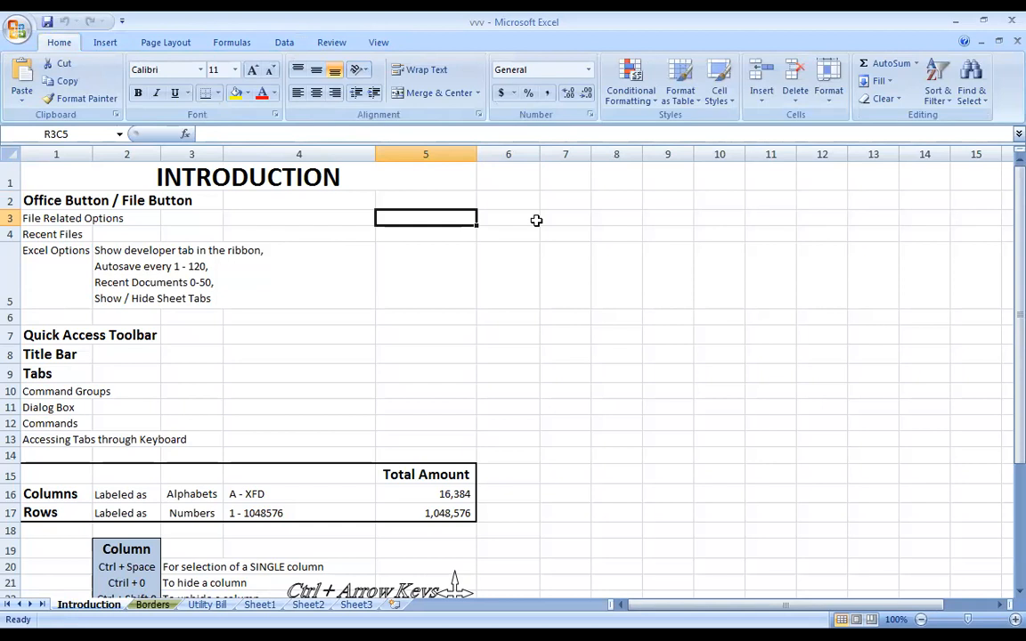
left_click(105, 42)
key("Right")
key("Right")
key("Right")
key("Right")
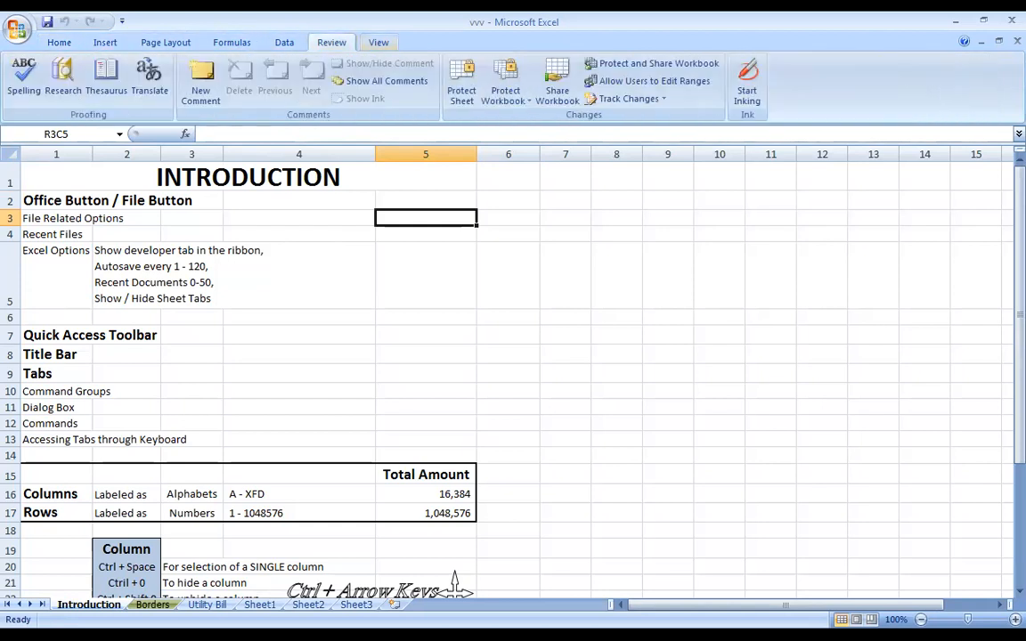
key("Right")
key("Right")
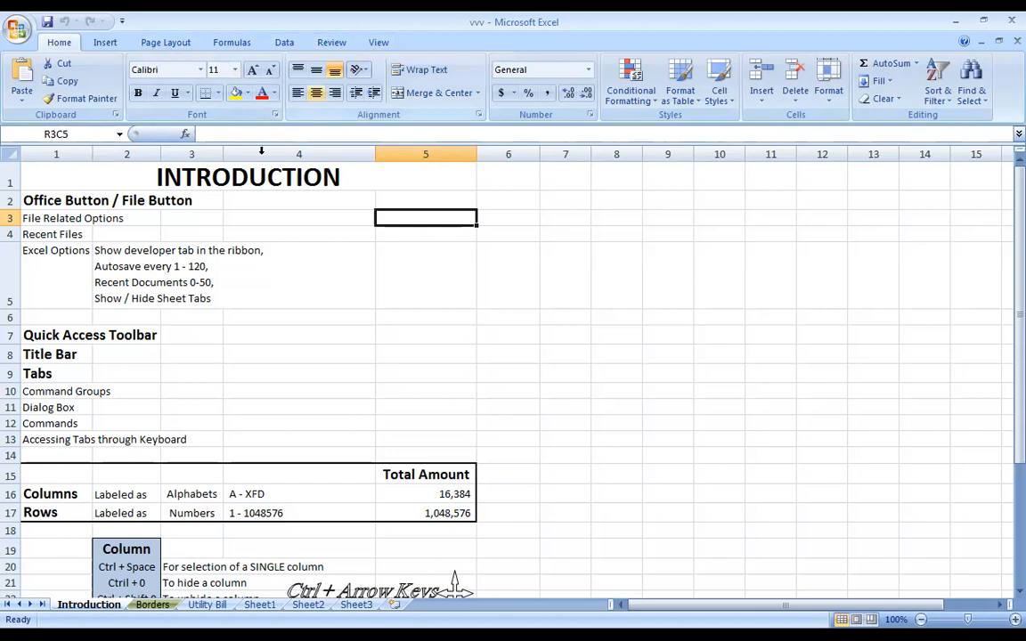
left_click(565, 317)
left_click(704, 278)
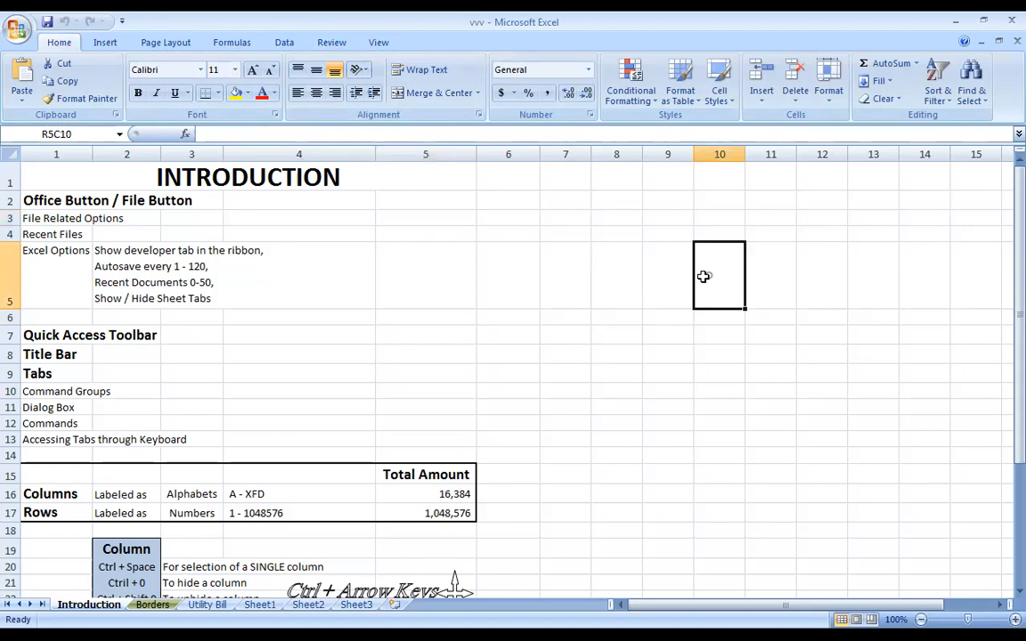
left_click(634, 252)
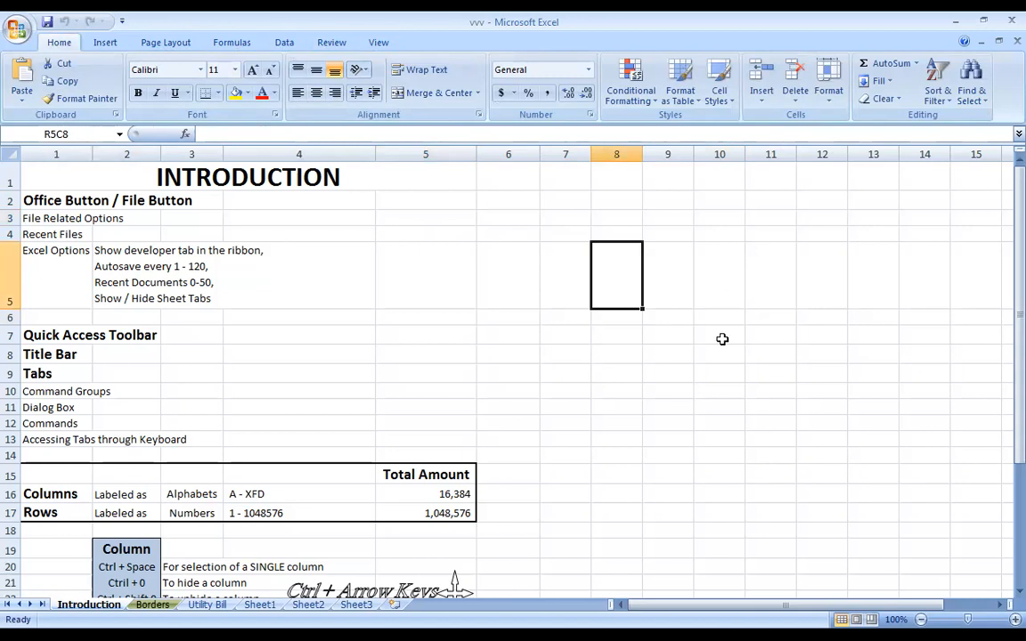
key("Right")
key("Right")
key("Right")
left_click(720, 390)
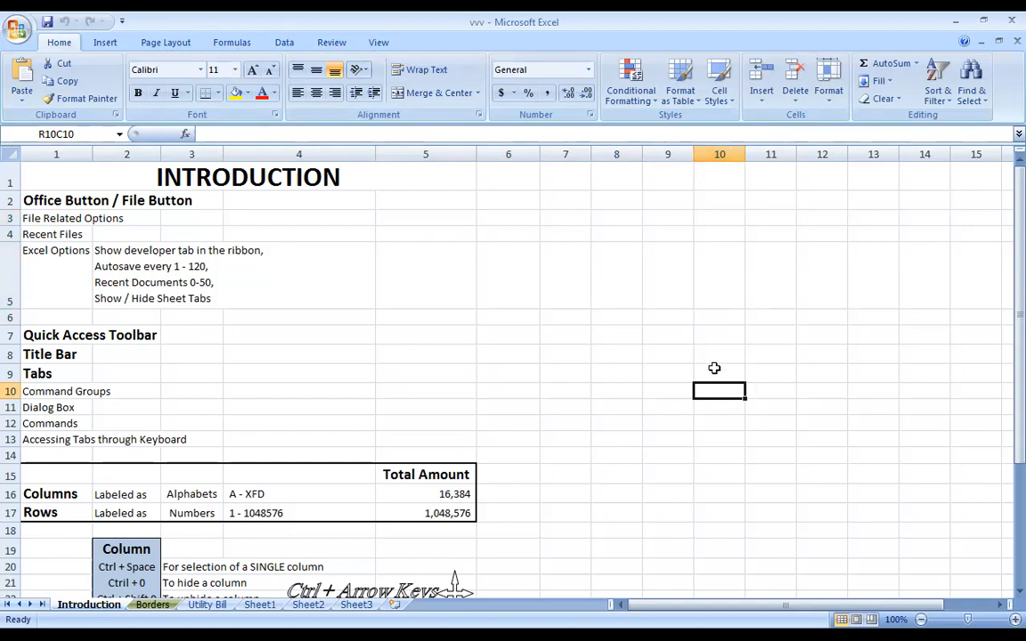
left_click(773, 328)
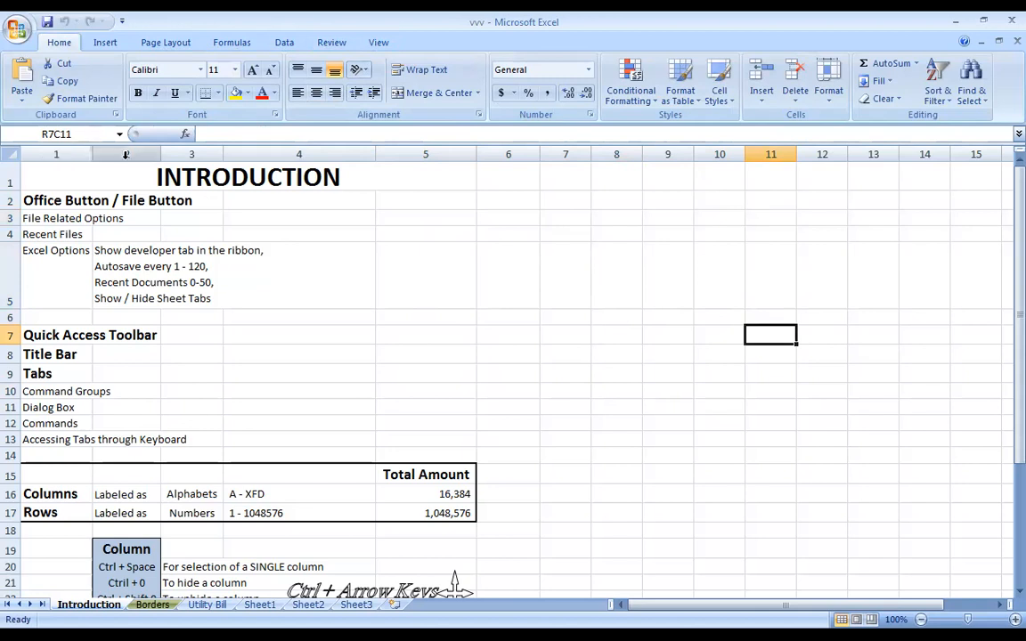
left_click(583, 333)
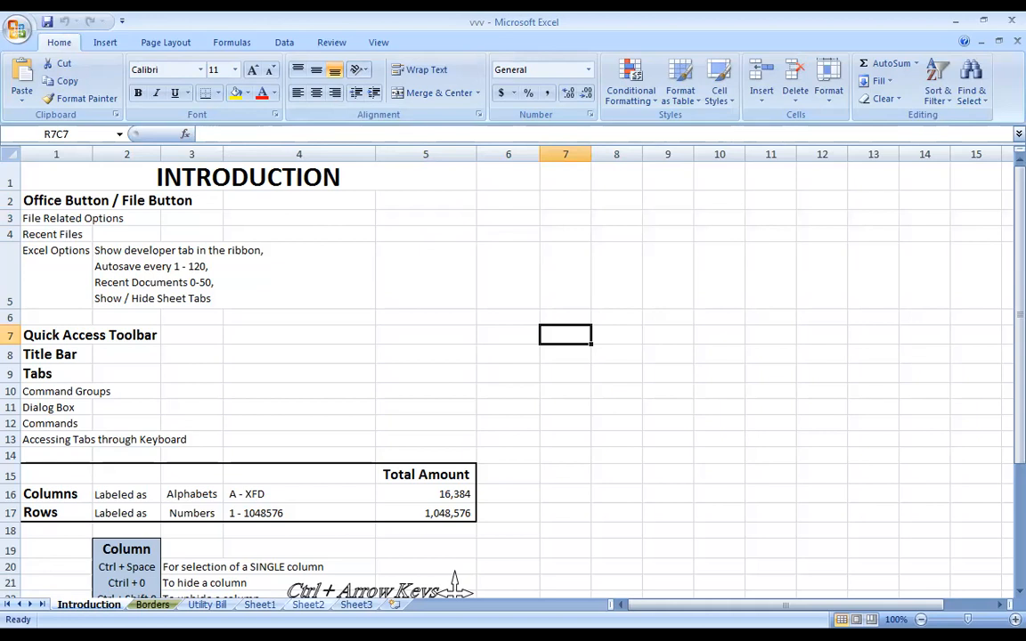
Look through the workbook's sheets, including Sheet3, Borders and Utility Bill, and return to the Introduction sheet
left_click(267, 605)
left_click(356, 604)
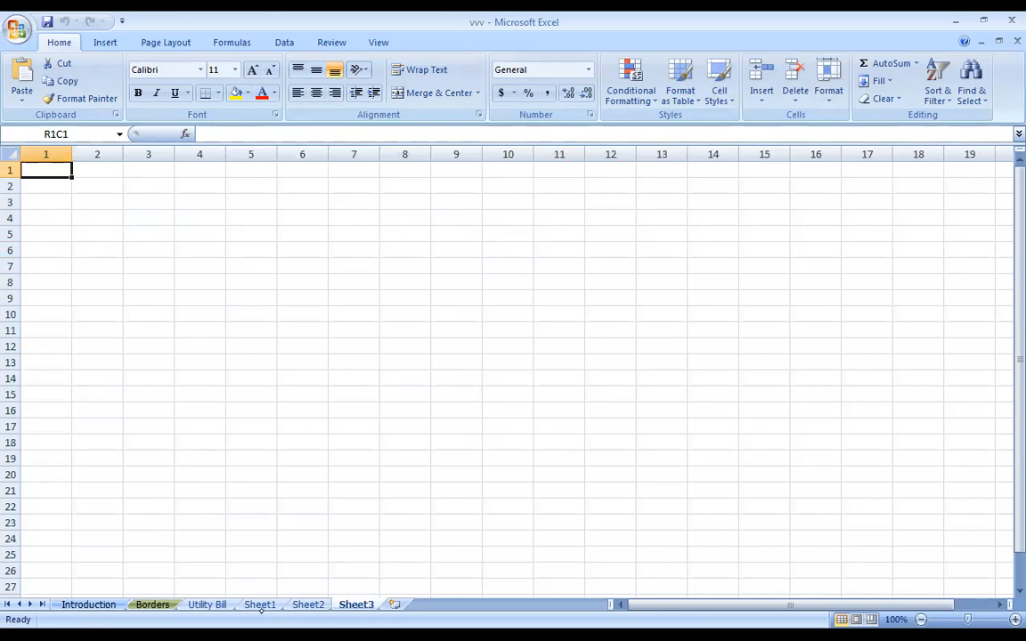
left_click(89, 604)
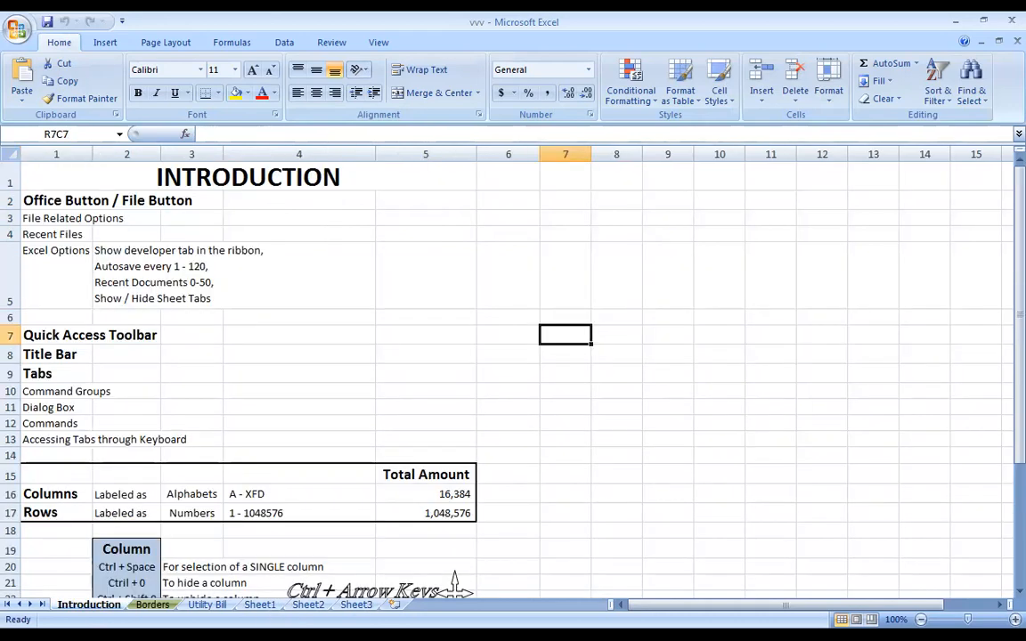
left_click(152, 605)
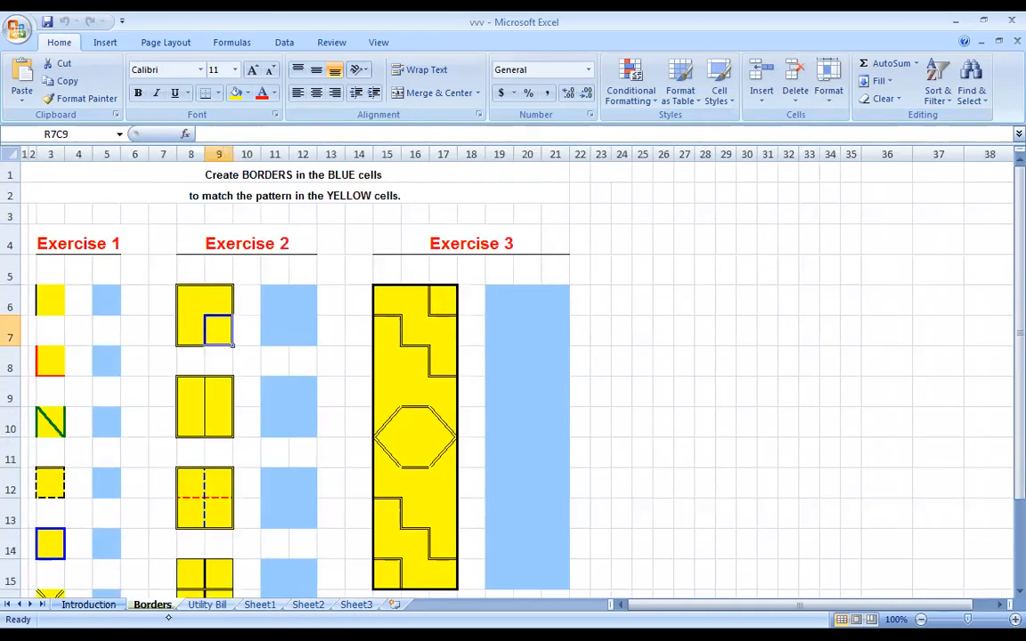
left_click(203, 605)
left_click(93, 605)
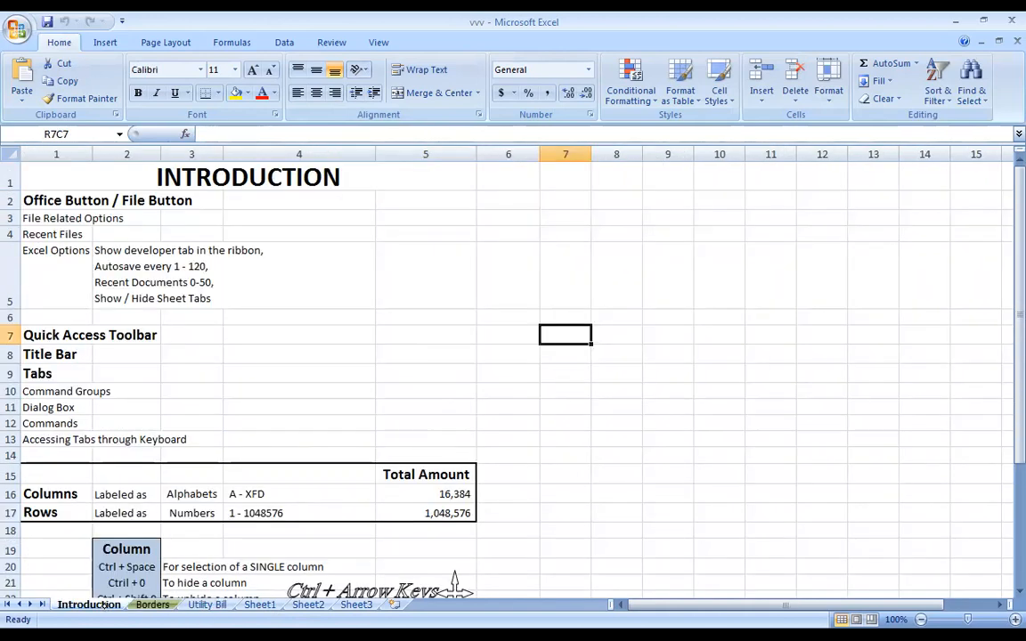
Turn off the R1C1 reference style in the Excel options so that columns are labelled with letters
key("Left")
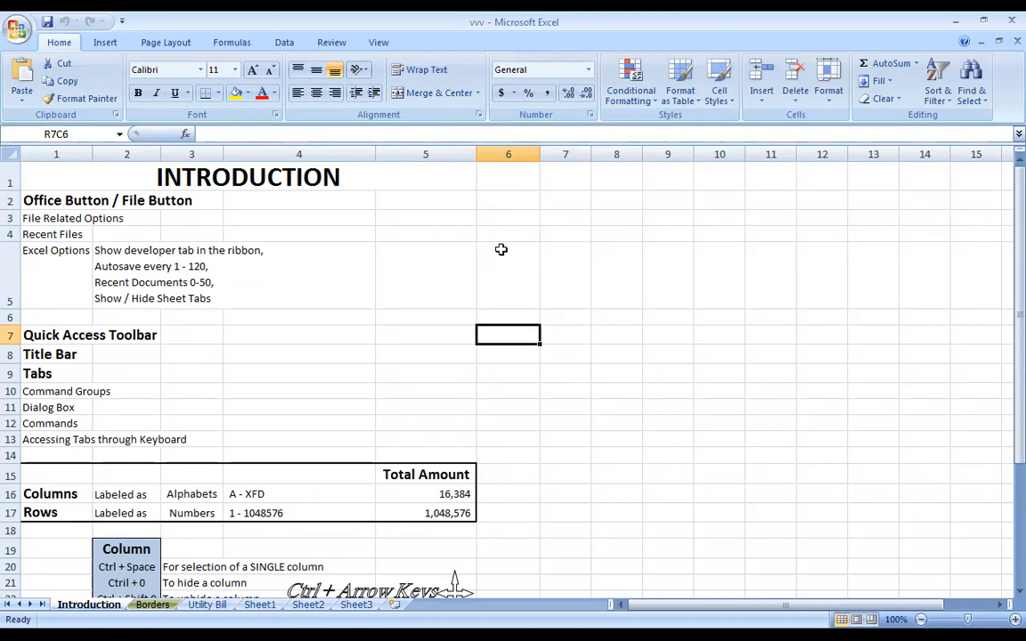
left_click(507, 143)
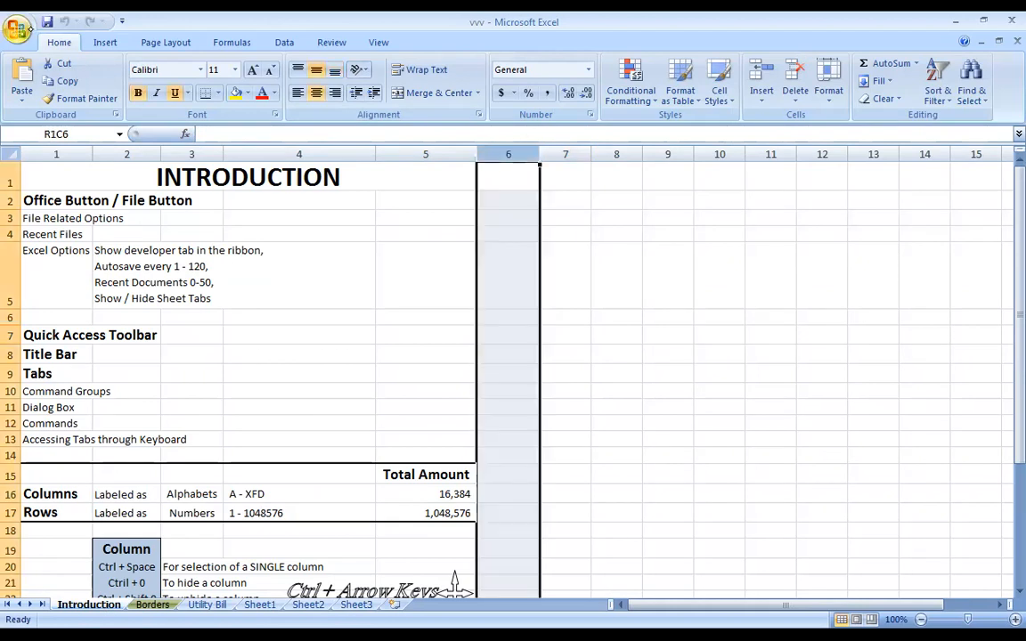
left_click(18, 29)
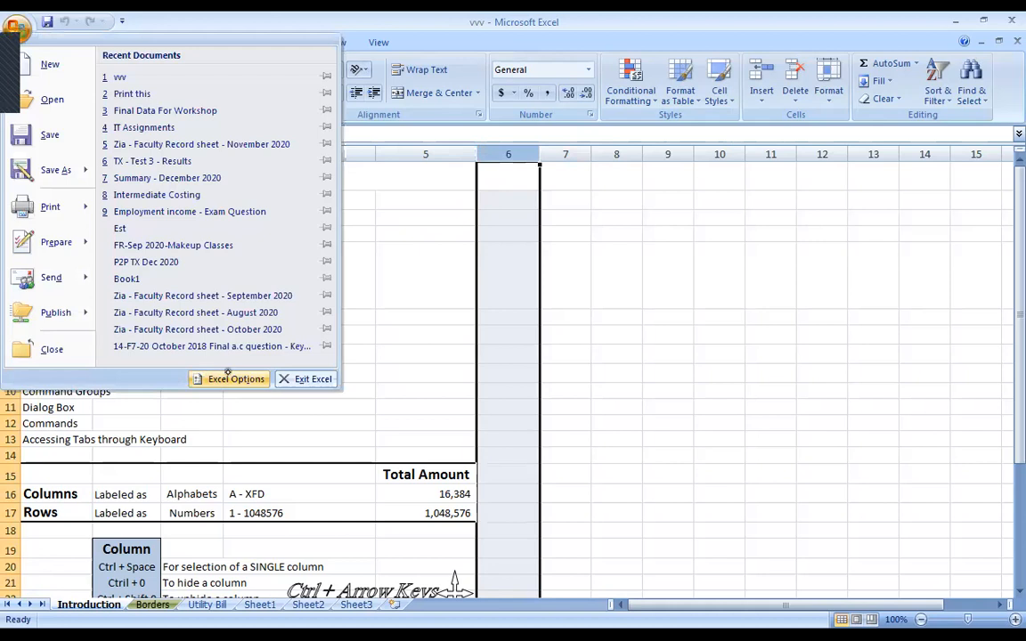
left_click(228, 372)
left_click(218, 109)
left_click(374, 259)
key("Return")
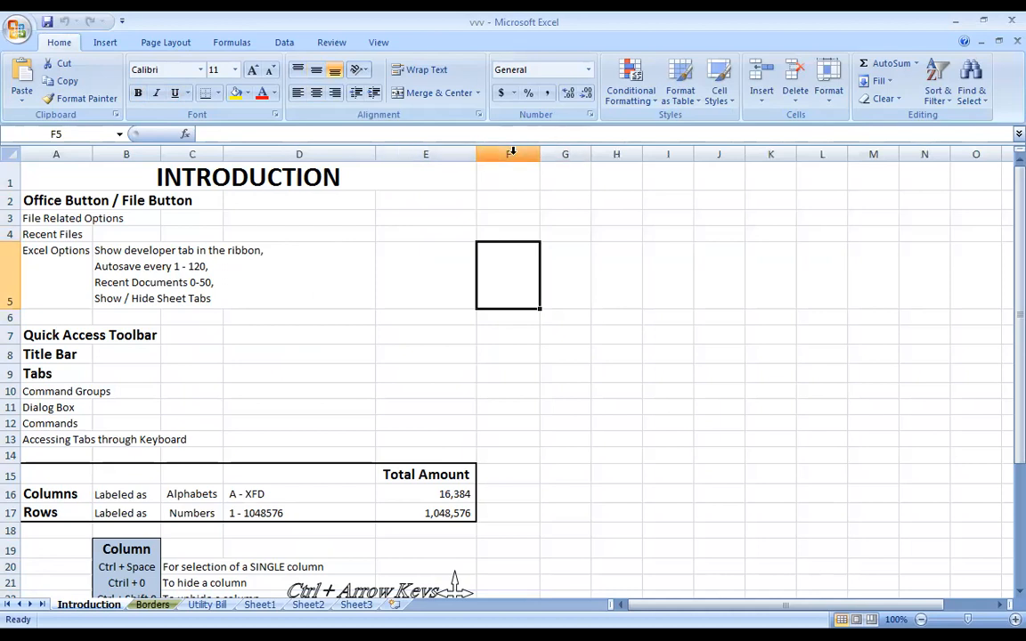
key("Right")
key("Right")
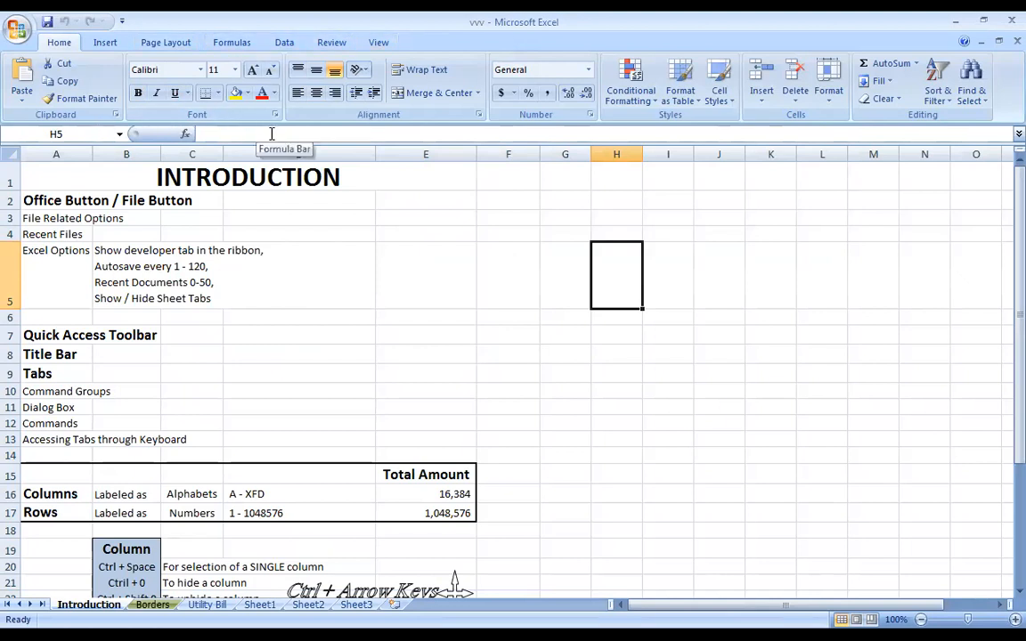
left_click(132, 154)
left_click(415, 233)
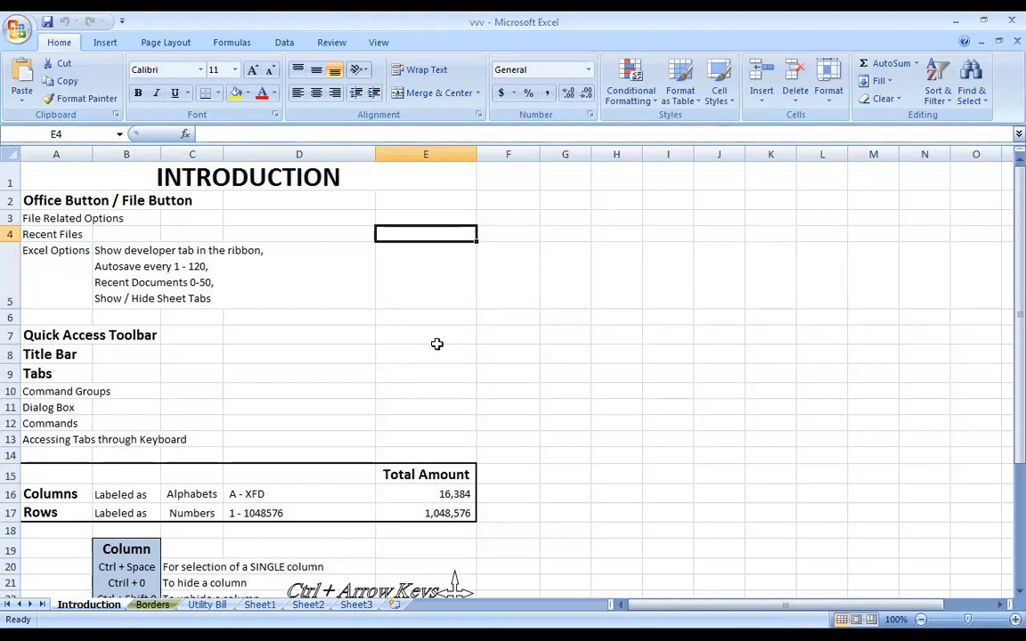
left_click(619, 332)
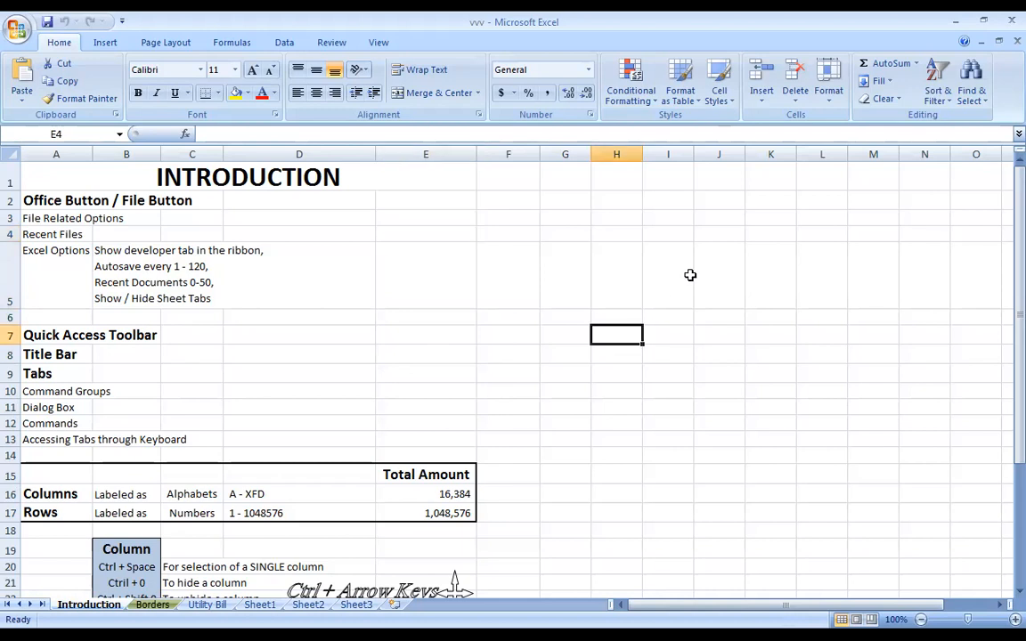
left_click_drag(345, 231, 805, 425)
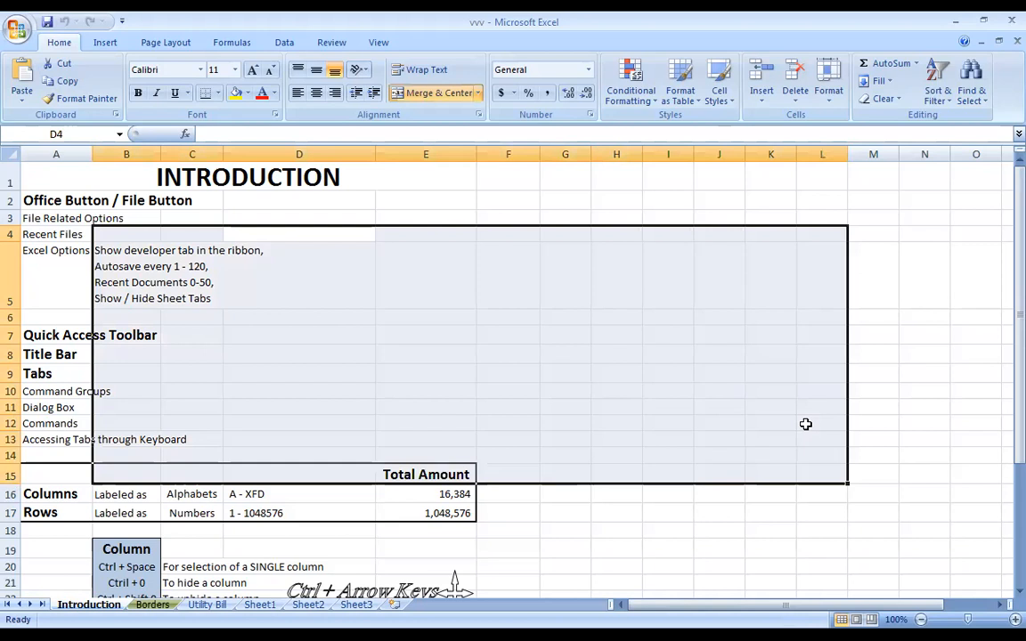
left_click(620, 313)
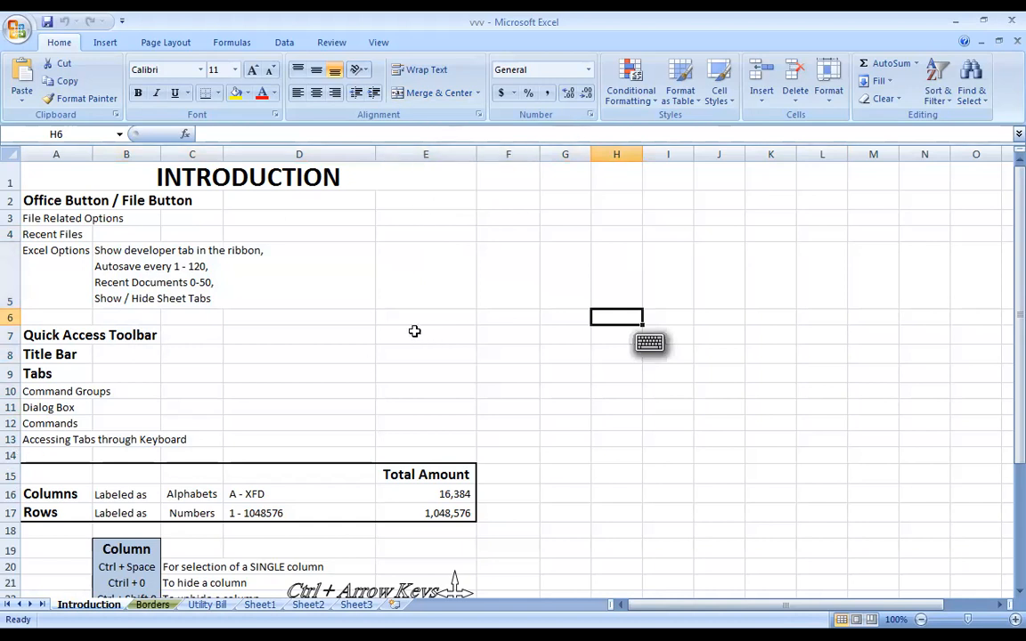
key("Down")
key("Down")
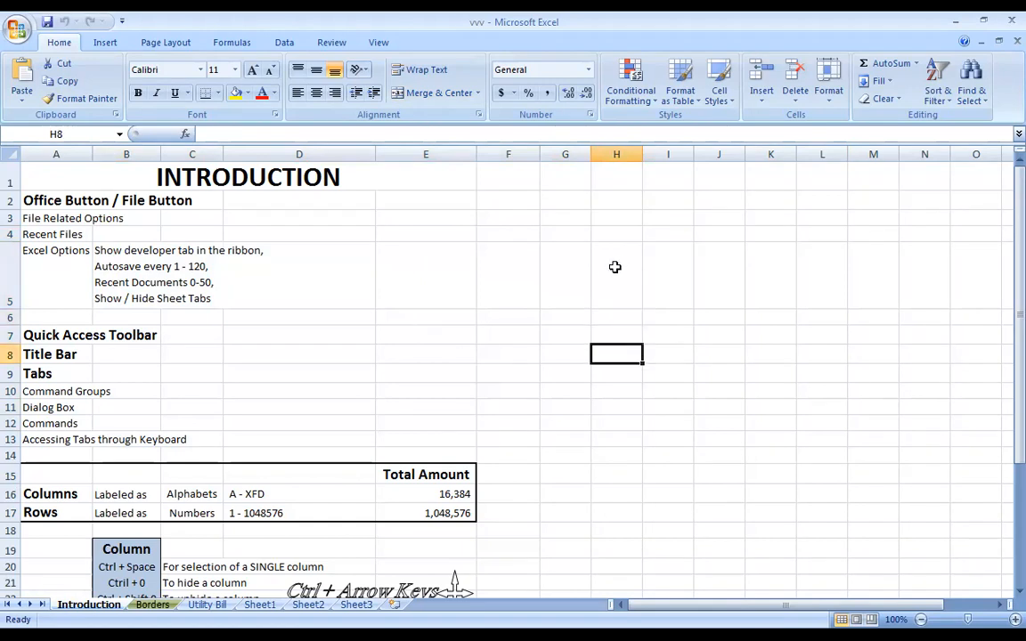
left_click_drag(350, 254, 708, 398)
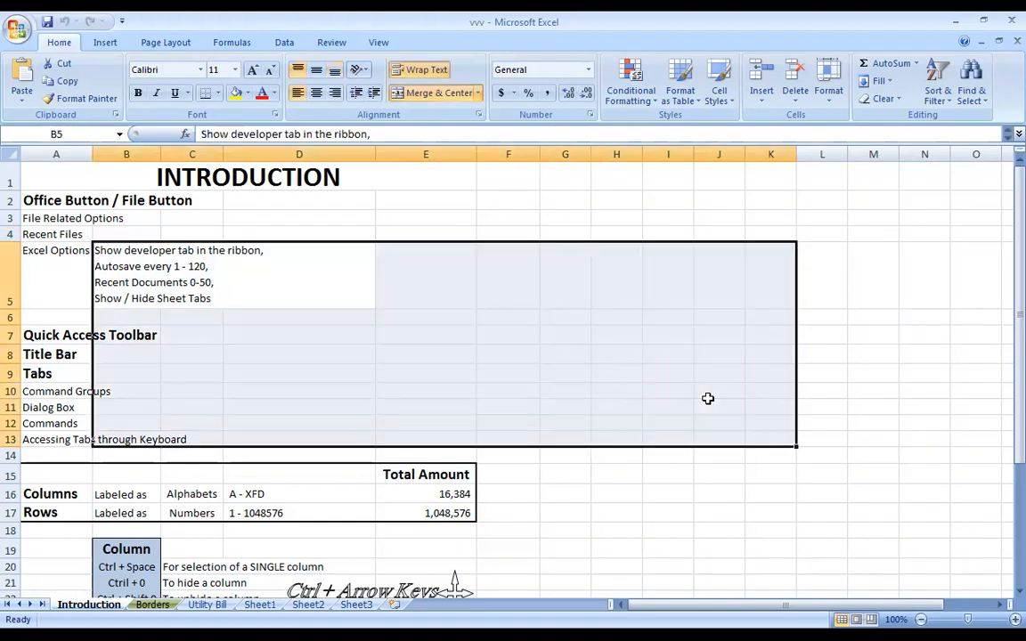
left_click(425, 365)
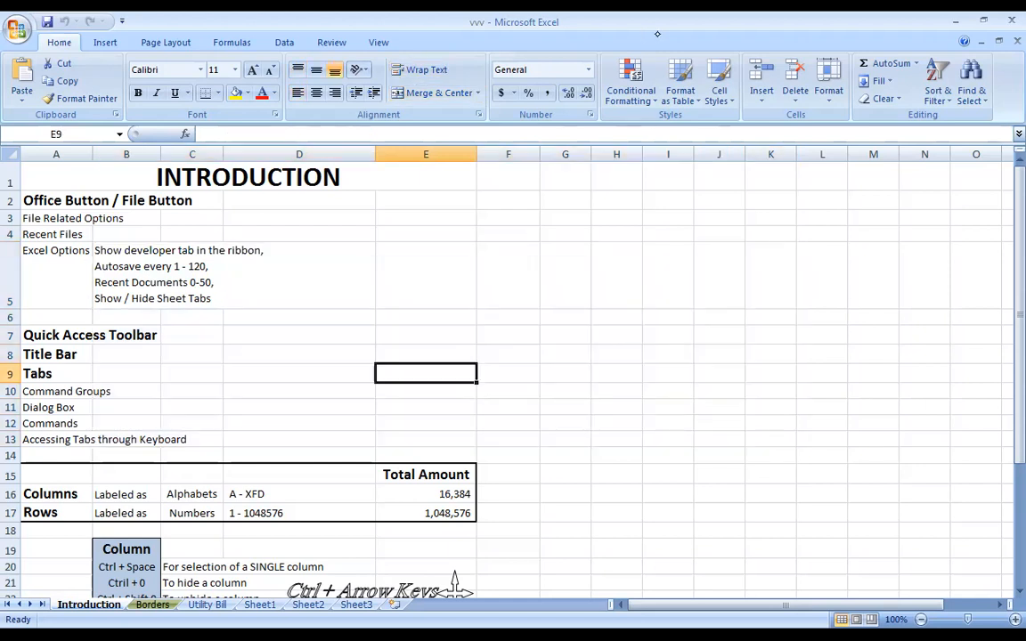
left_click(285, 338)
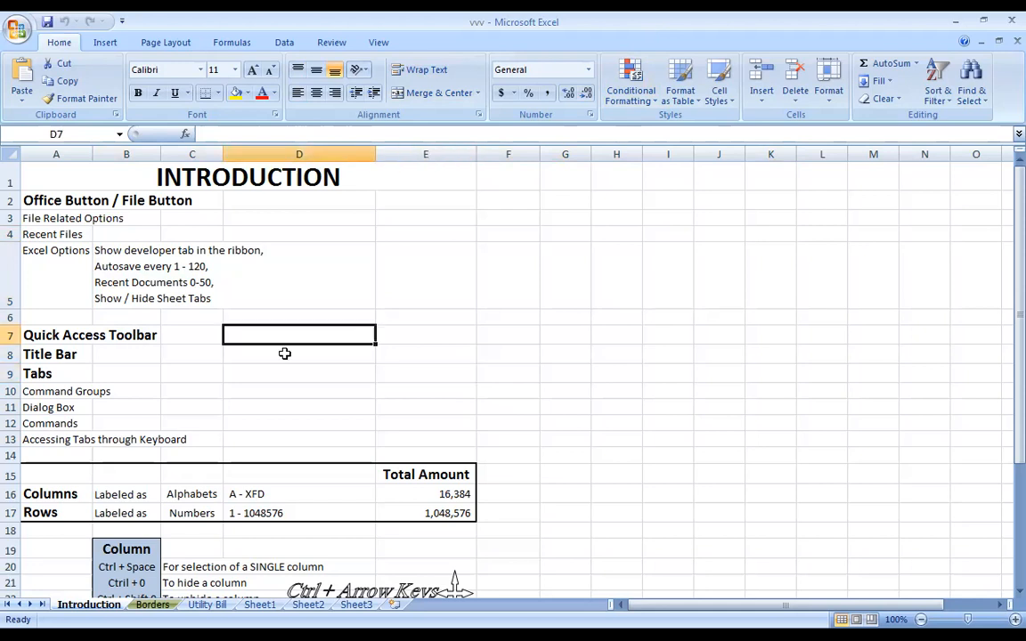
left_click(280, 391)
left_click(275, 494)
left_click_drag(143, 181, 419, 371)
left_click(360, 333)
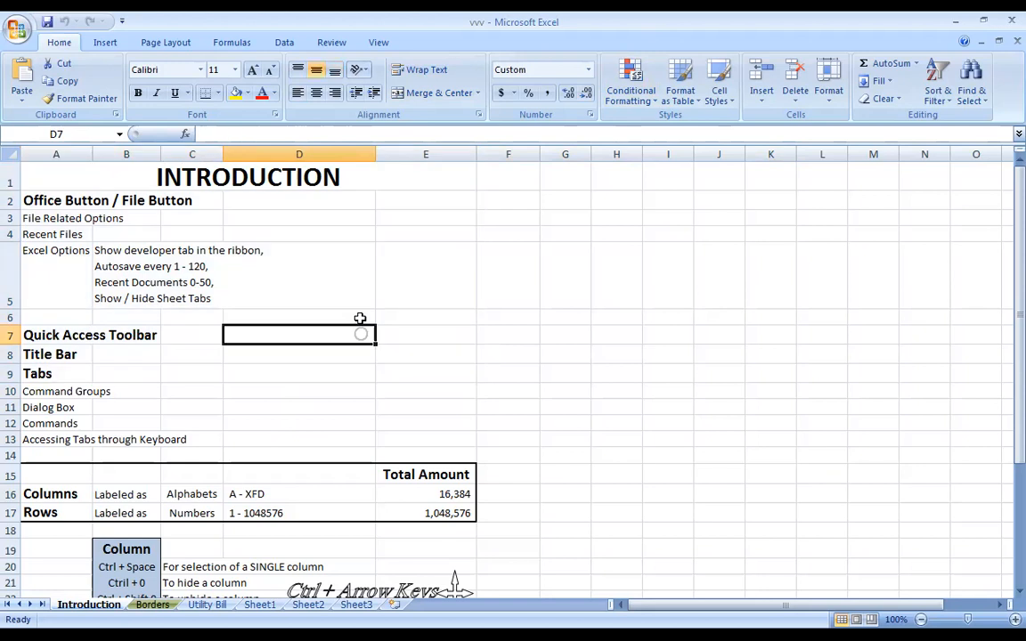
Preview the Introduction sheet's printout, examine the upper part of the page enlarged, and close the preview
left_click(20, 27)
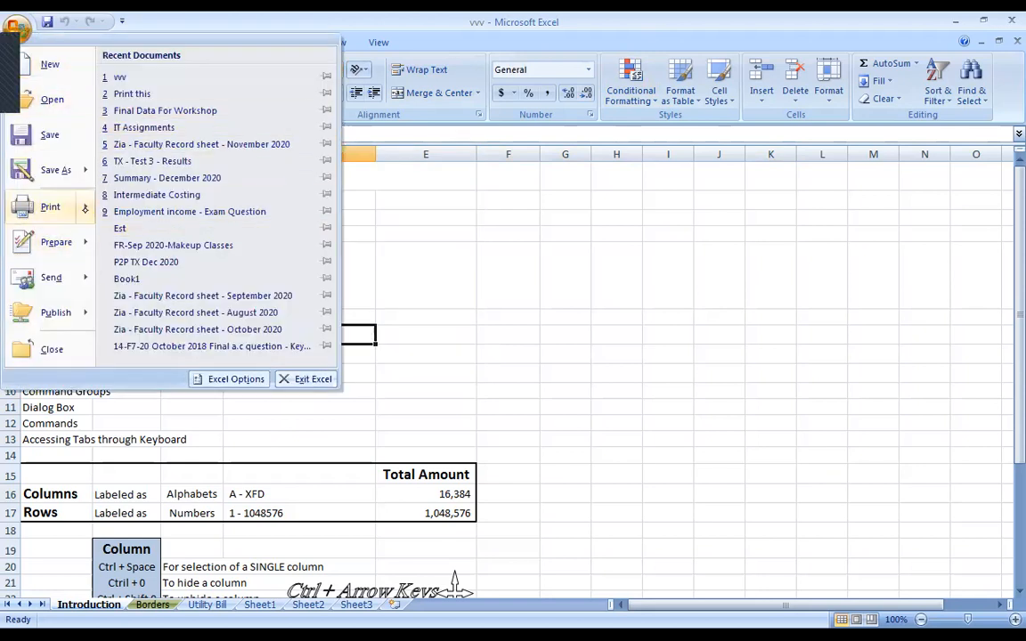
mouse_move(84, 209)
left_click(216, 173)
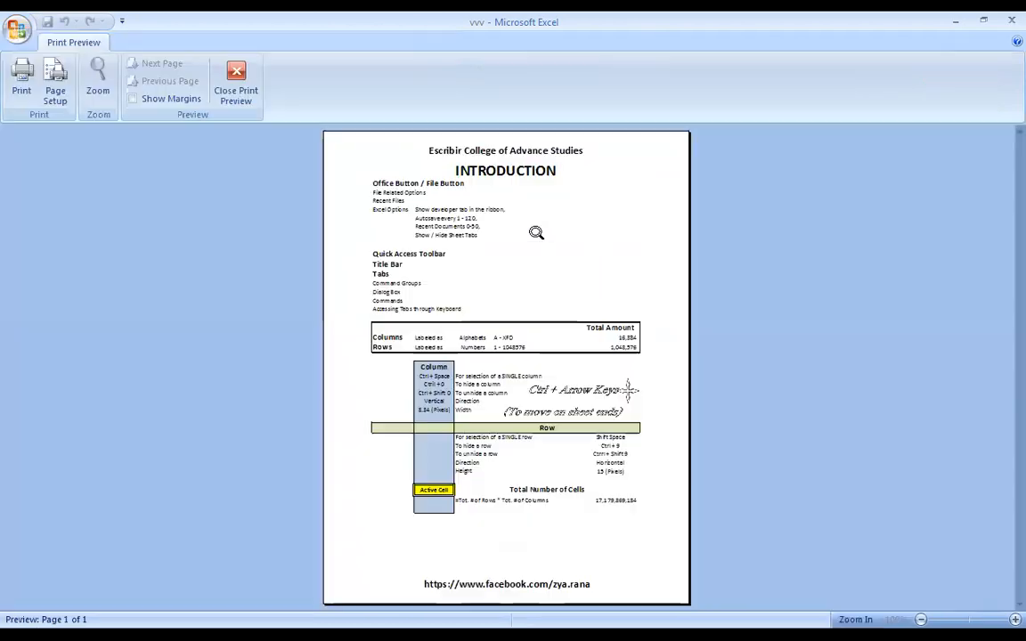
left_click(573, 305)
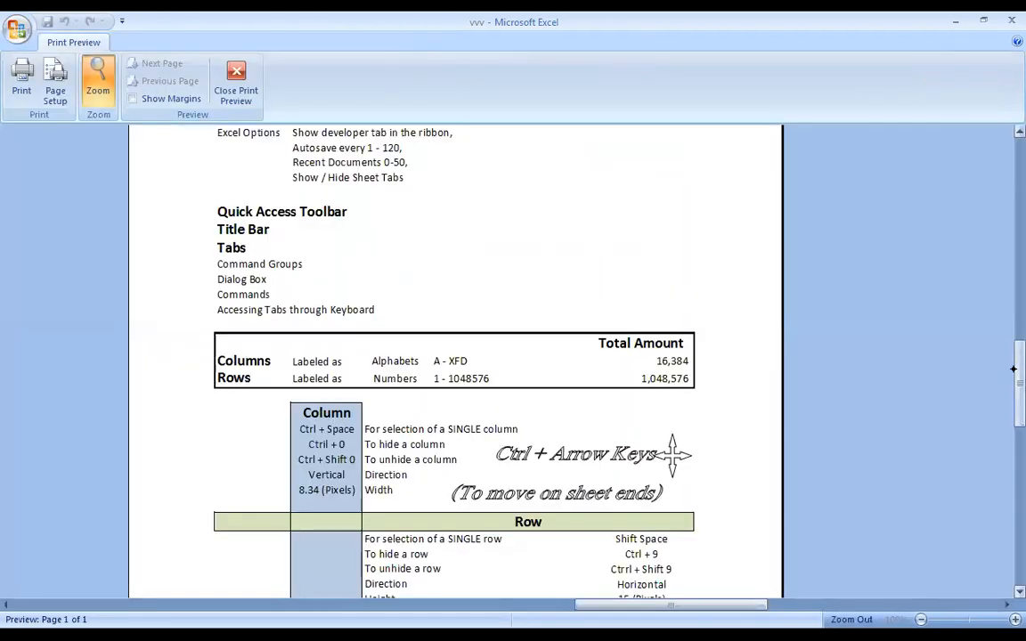
scroll(1010, 343, "up", 1)
left_click_drag(1013, 340, 1013, 297)
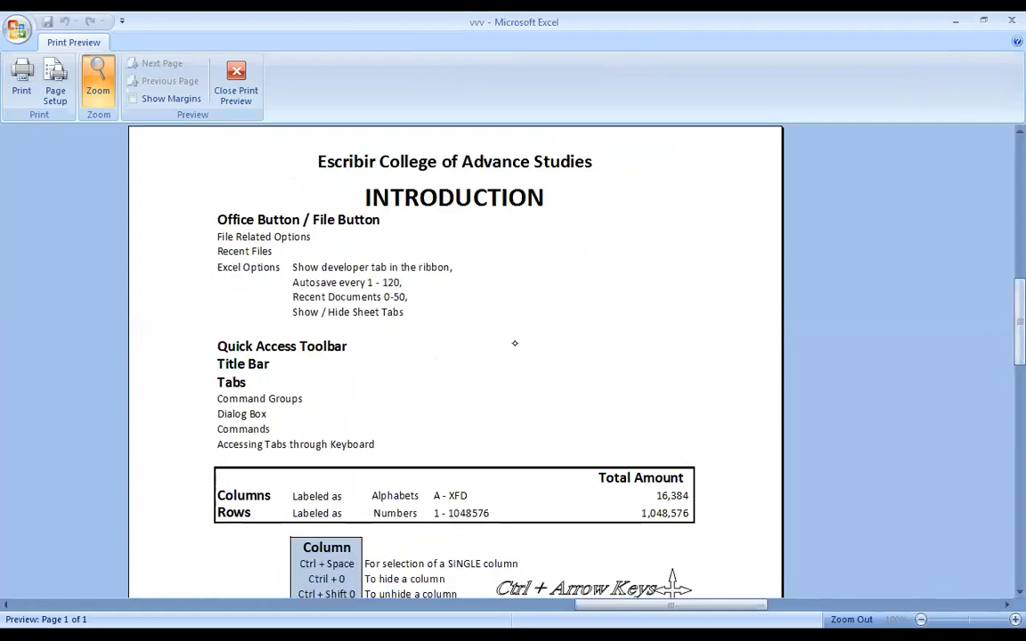
left_click(222, 78)
left_click(407, 315)
mouse_move(1013, 276)
left_mouse_down()
mouse_move(1012, 306)
mouse_move(1013, 274)
left_mouse_up()
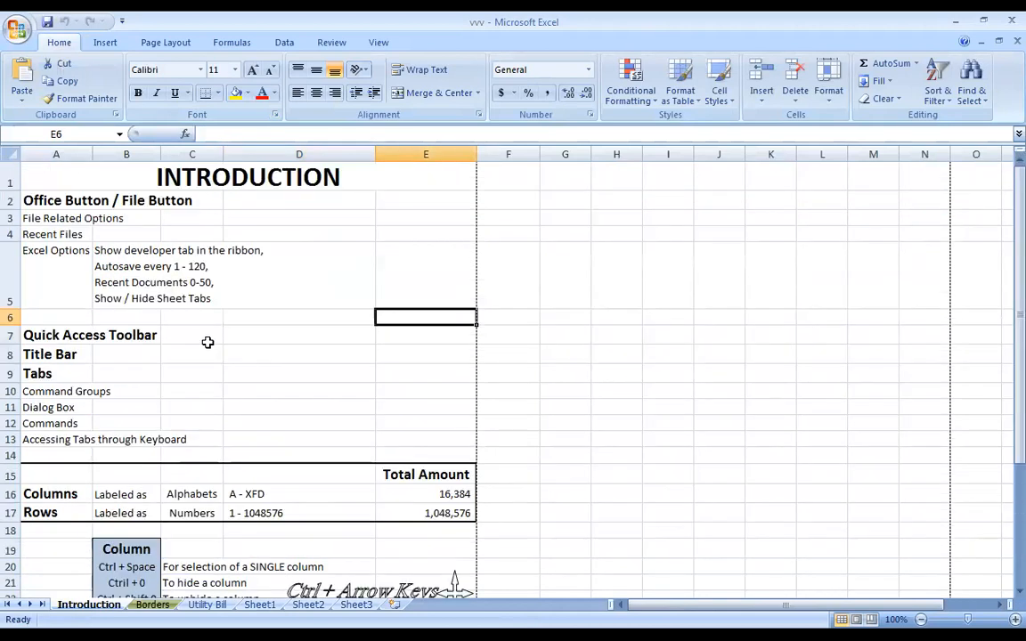
Highlight the blank cell range F6:N14 between the dotted page breaks, and highlight the lettered columns A through H
left_click(209, 337)
left_click_drag(504, 319, 908, 450)
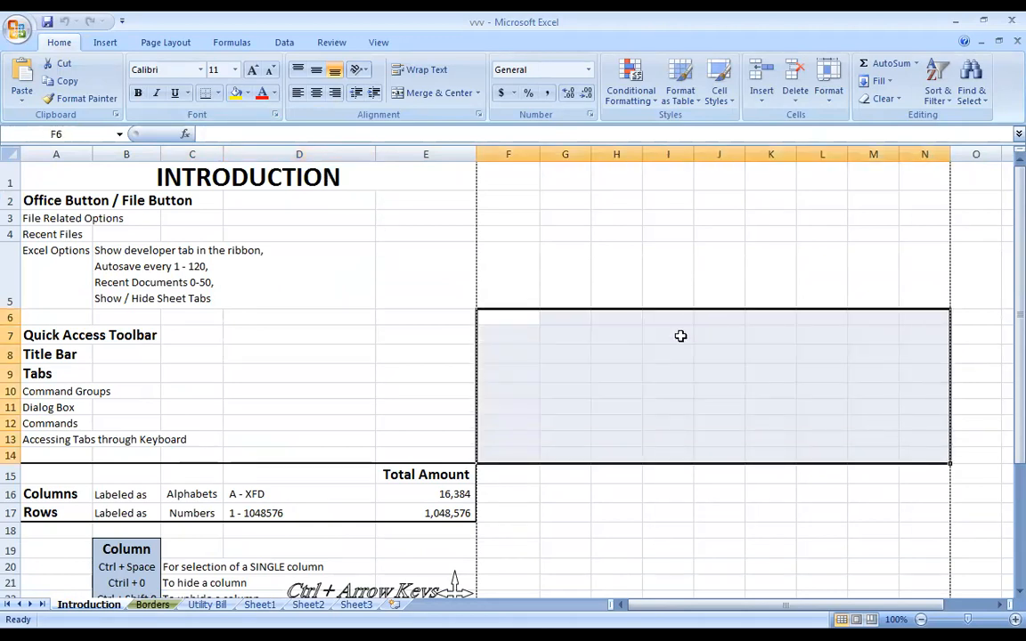
left_click_drag(616, 336, 829, 361)
left_click(552, 368)
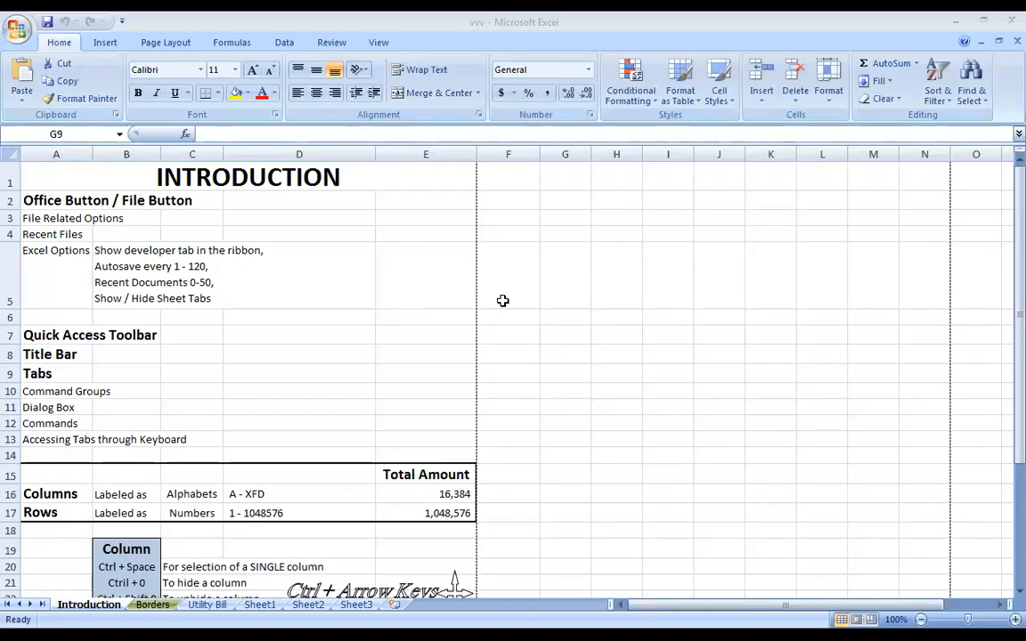
left_click_drag(76, 150, 603, 150)
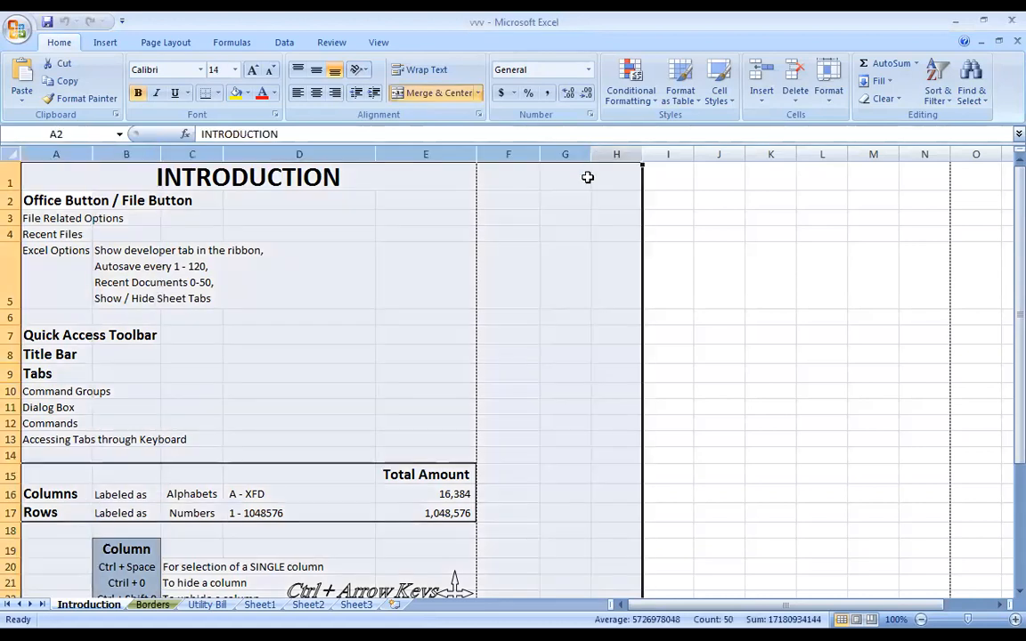
left_click(571, 177)
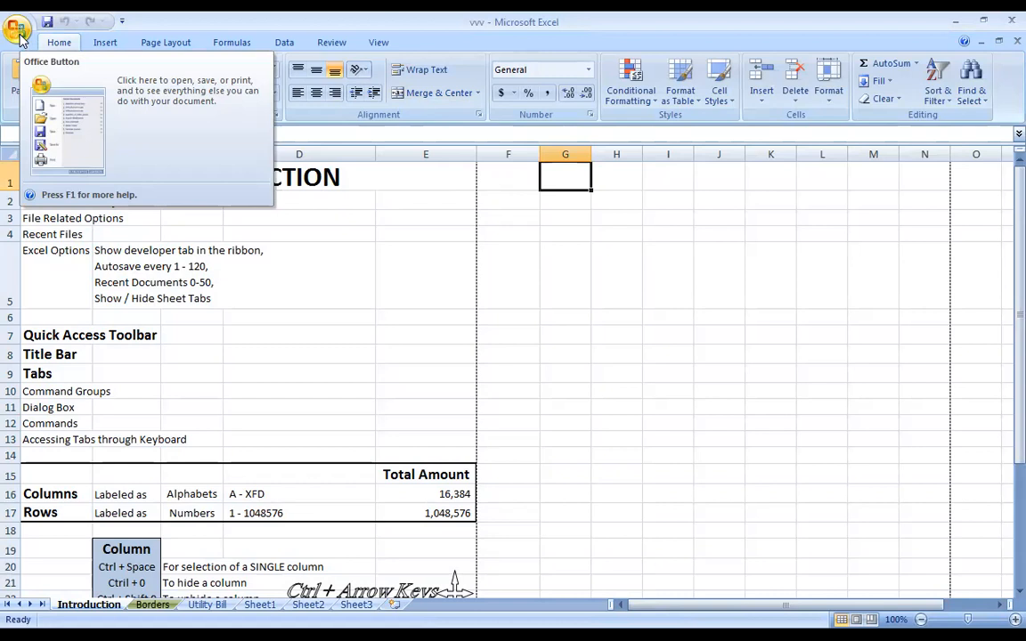
Turn on the R1C1 reference style in the Excel options and highlight the numbered column headings starting at column 1
left_click(17, 32)
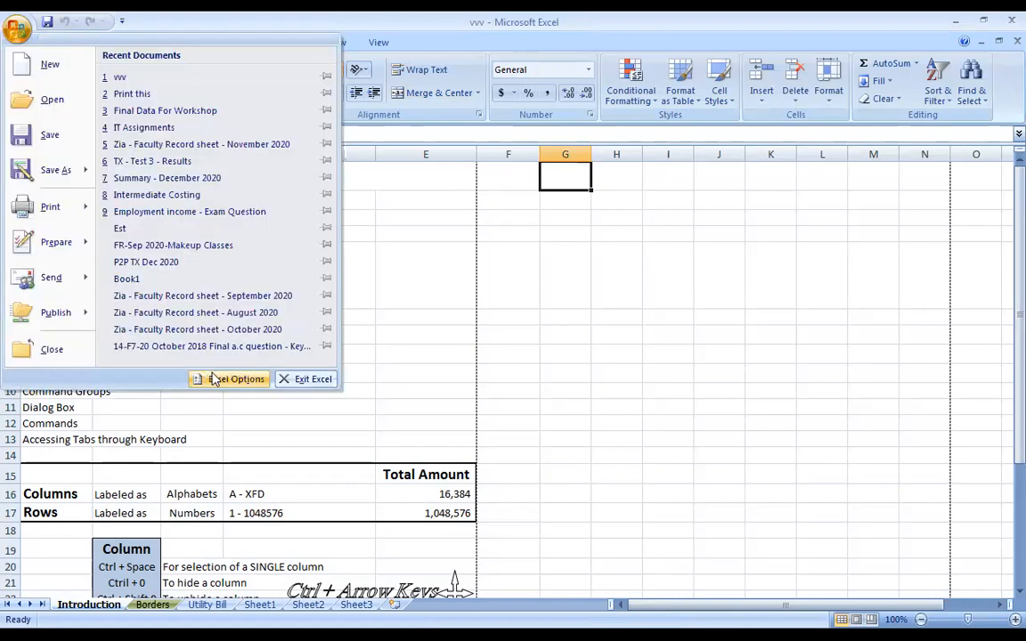
left_click(214, 380)
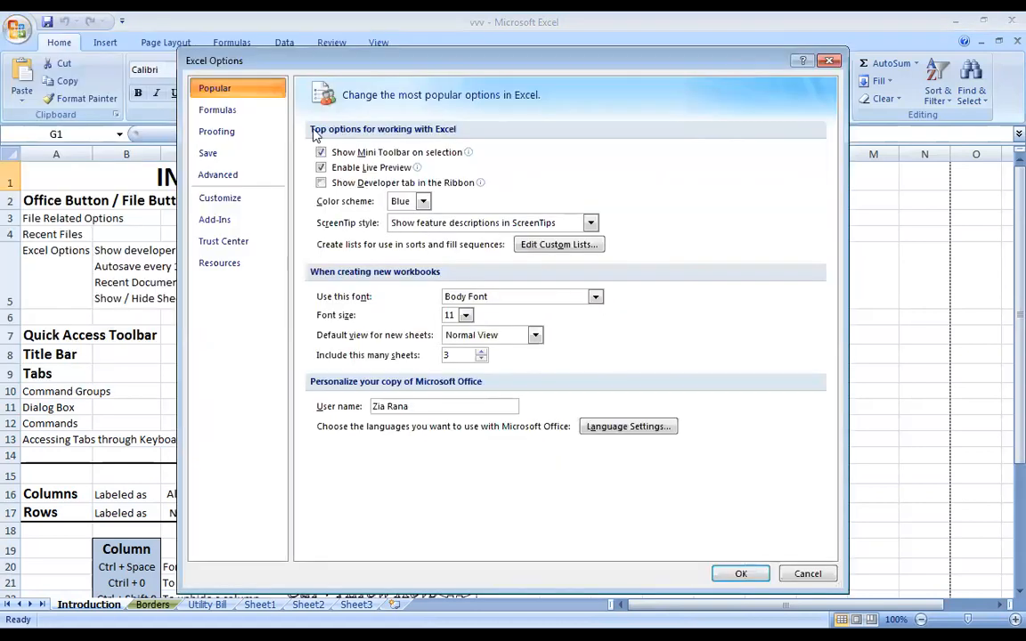
left_click(247, 114)
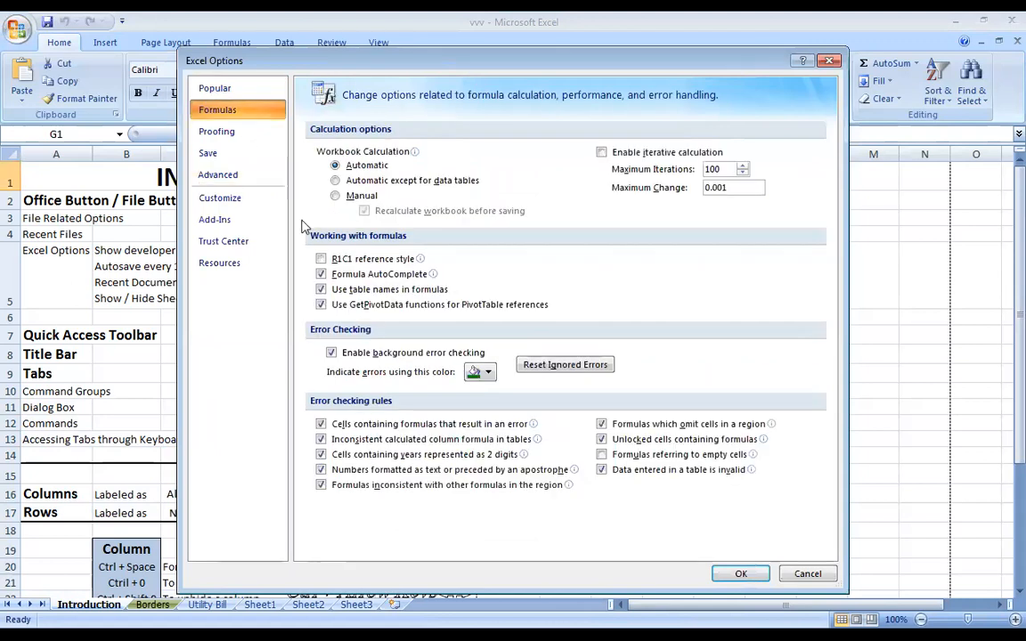
left_click(364, 265)
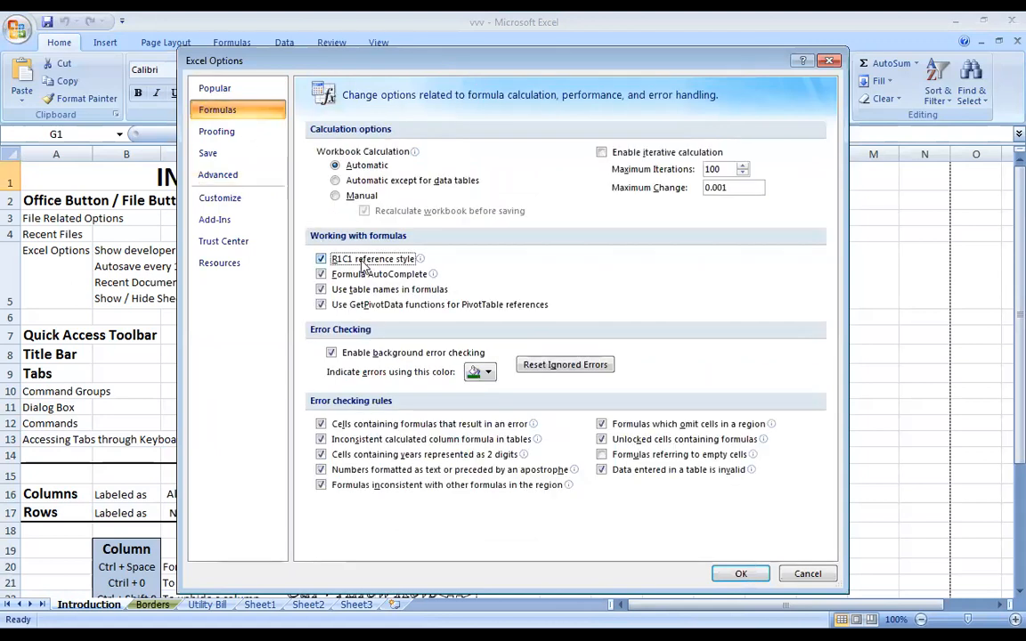
left_click(742, 574)
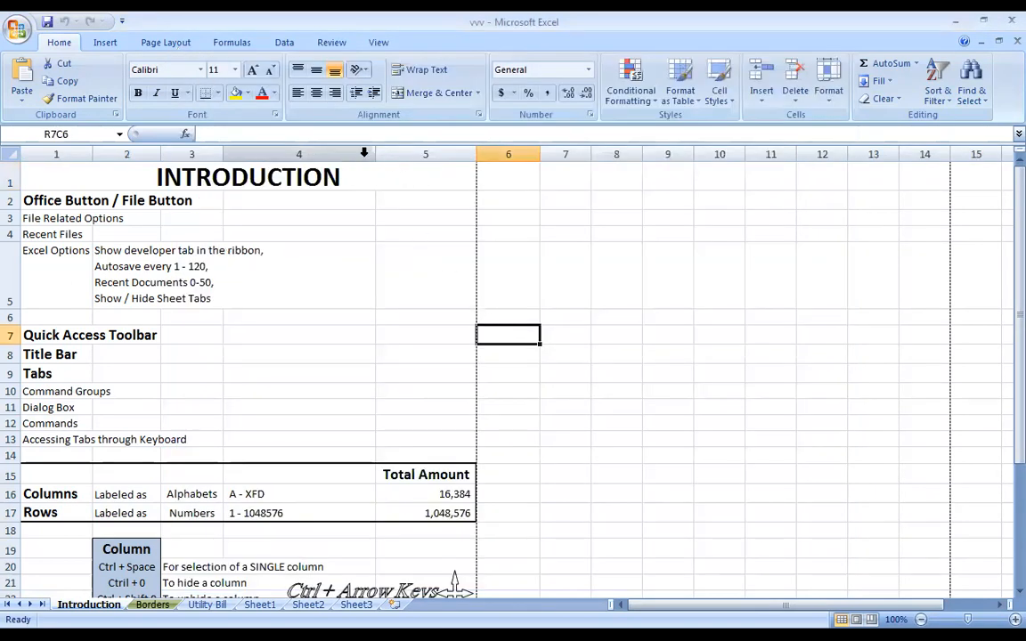
left_click(64, 150)
left_click_drag(64, 143, 530, 153)
left_click(566, 199)
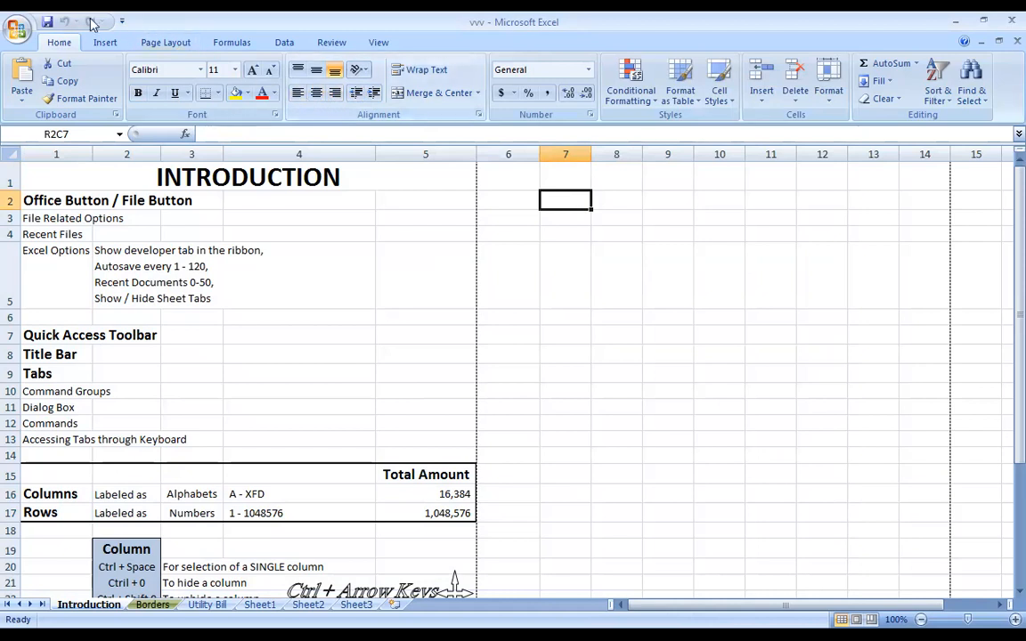
Turn off the R1C1 reference style in the Excel options and highlight the lettered columns A through E
left_click(18, 30)
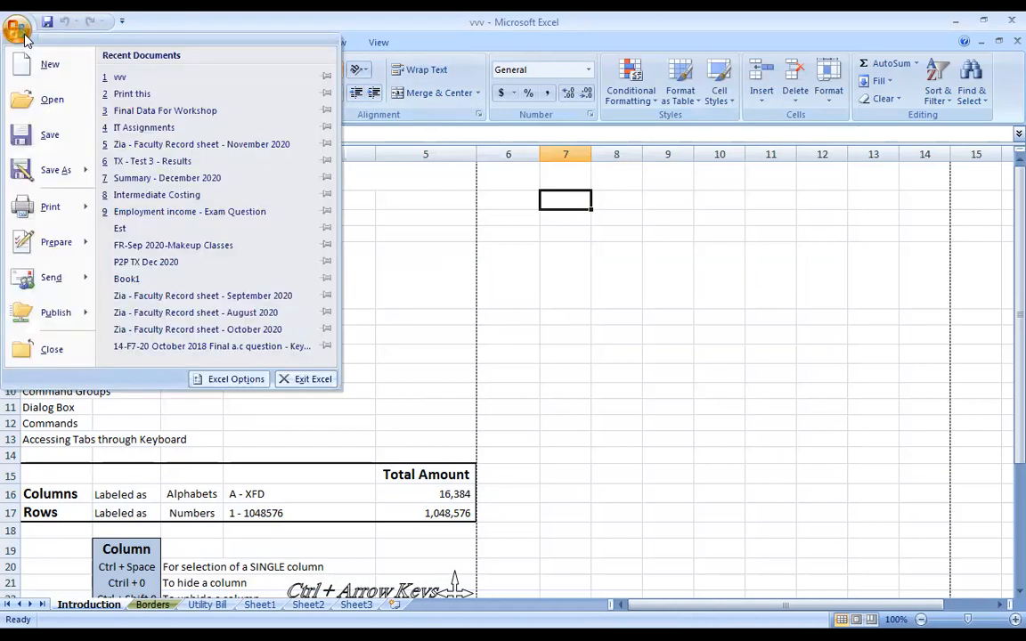
left_click(223, 381)
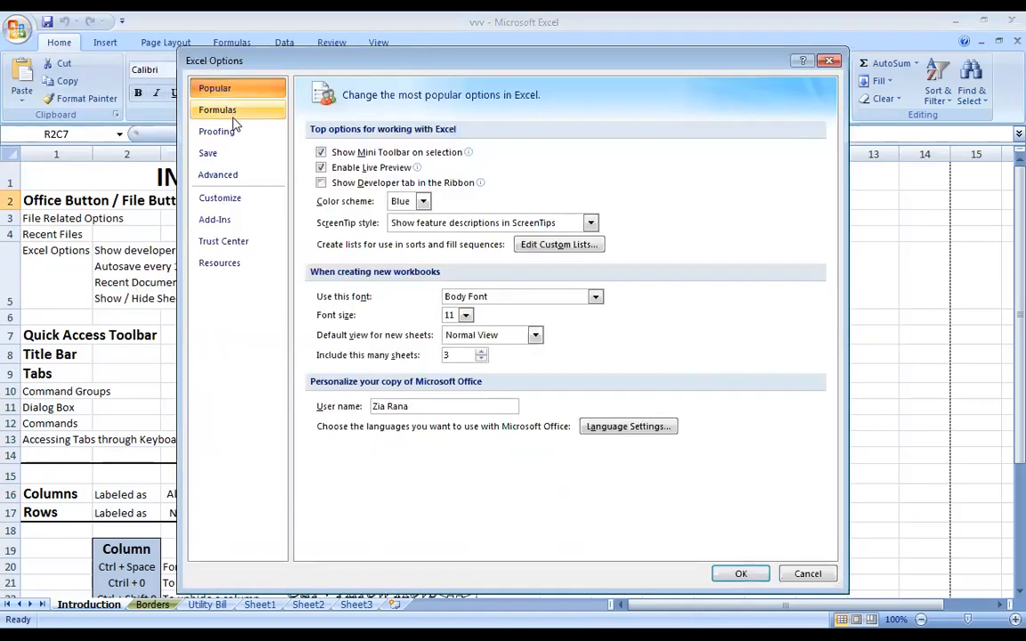
left_click(232, 113)
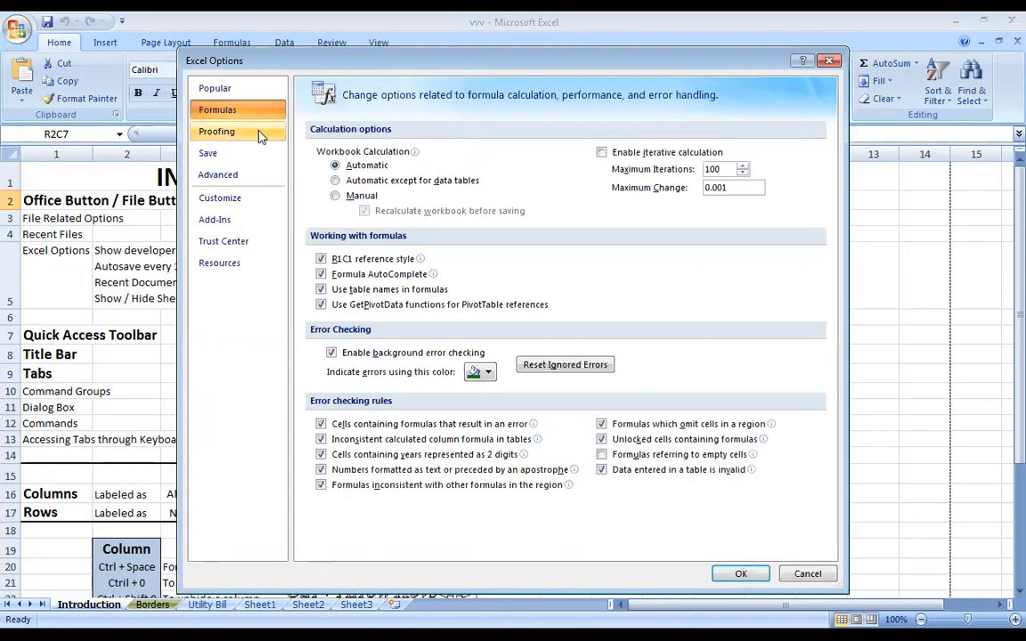
left_click(343, 264)
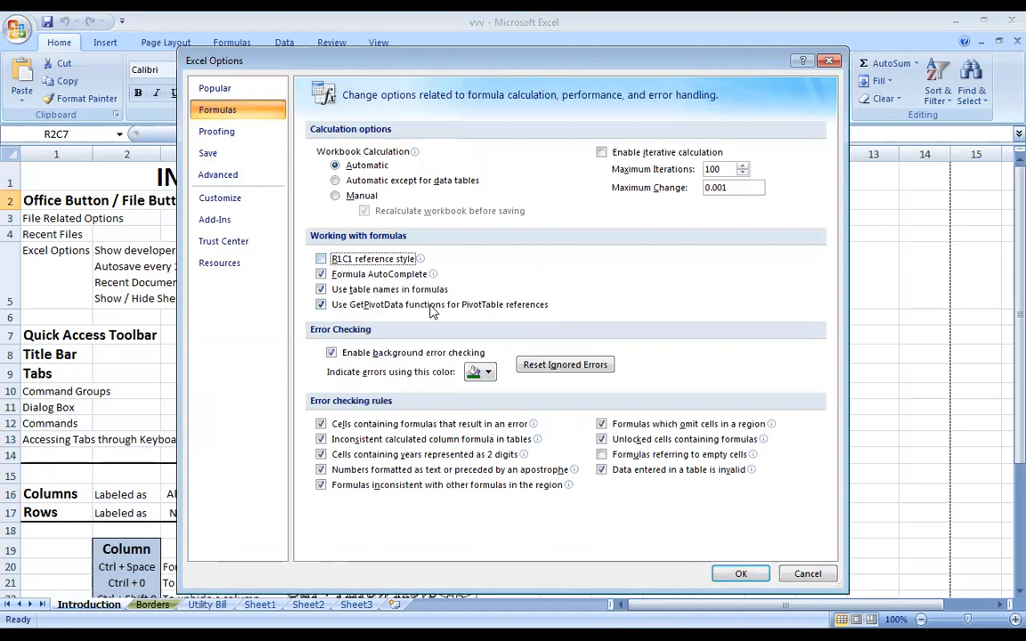
left_click(738, 575)
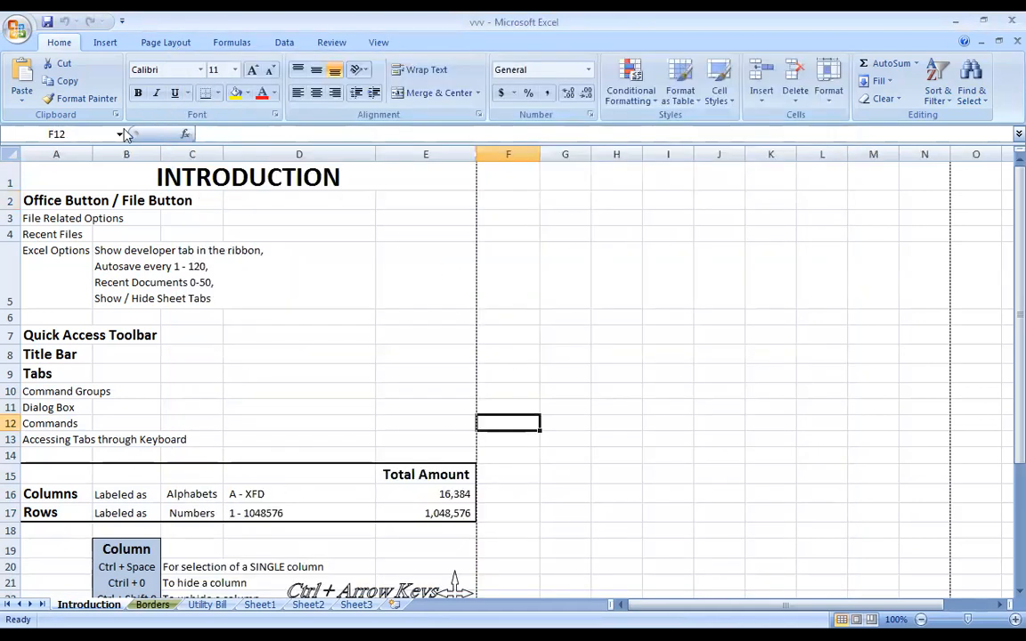
left_click_drag(76, 154, 446, 237)
left_click(396, 252)
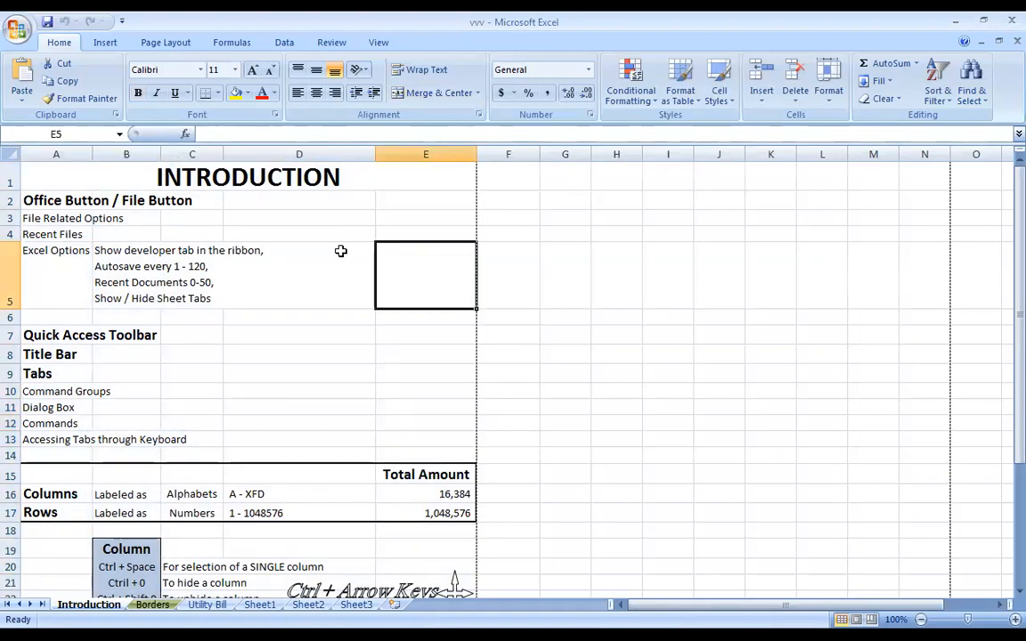
Turn the R1C1 reference style on again in the Excel formula options to label columns with numbers
left_click(20, 31)
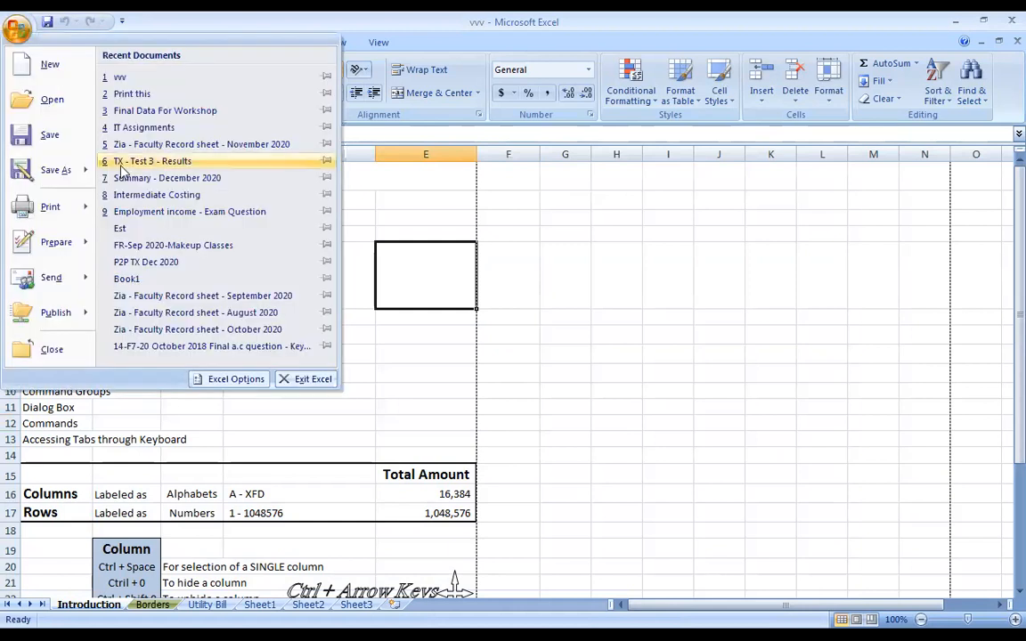
left_click(233, 379)
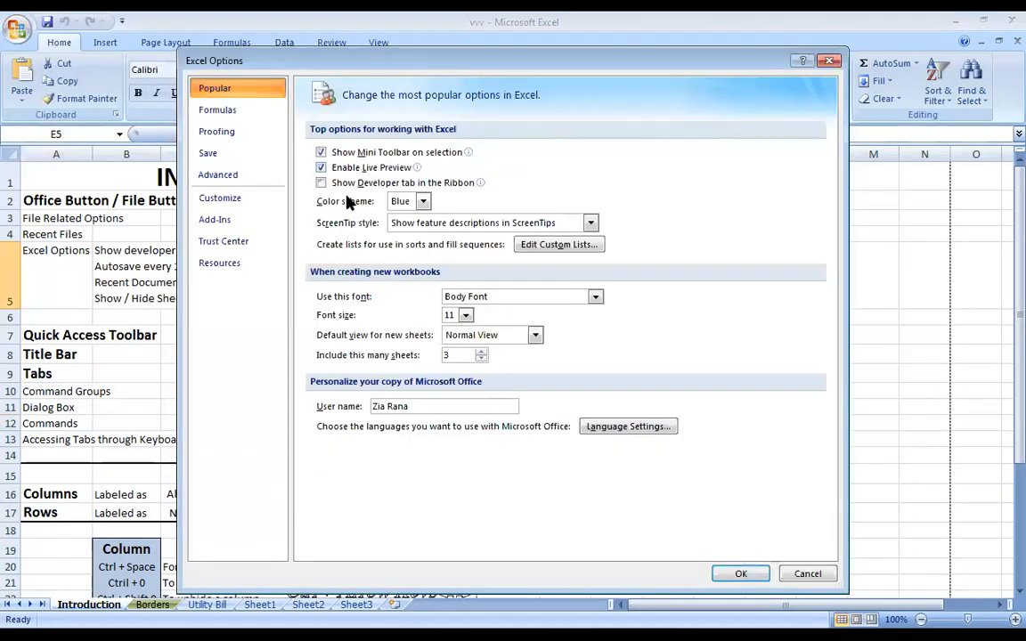
left_click(239, 111)
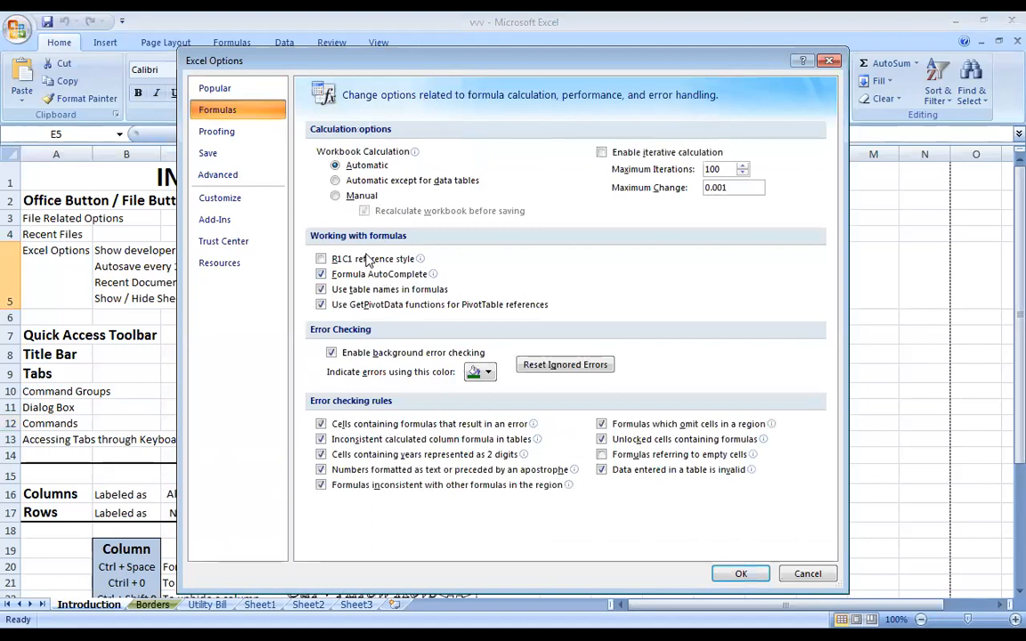
left_click(361, 259)
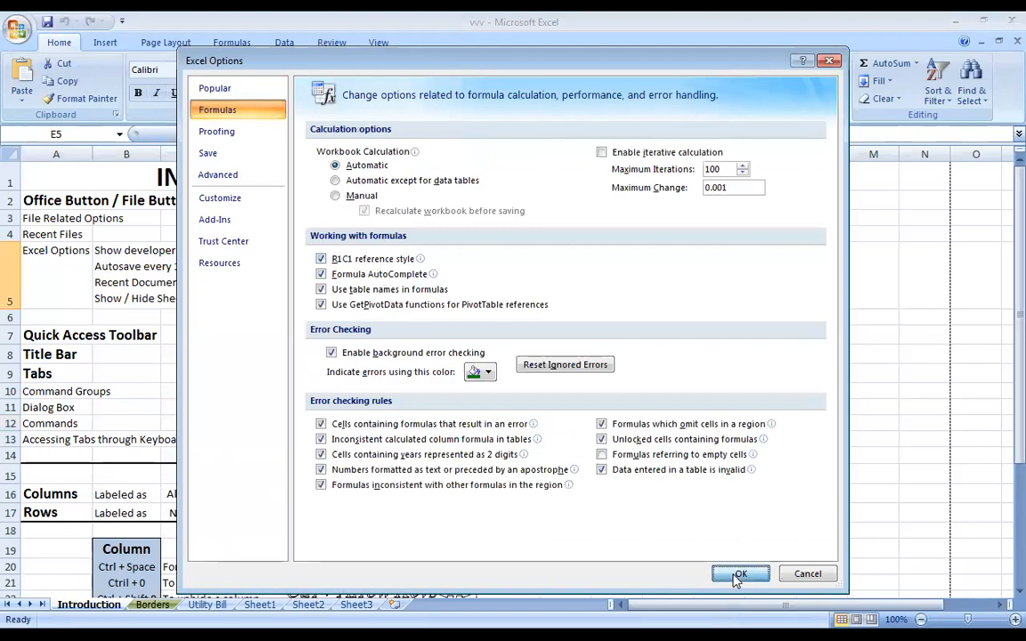
left_click(739, 575)
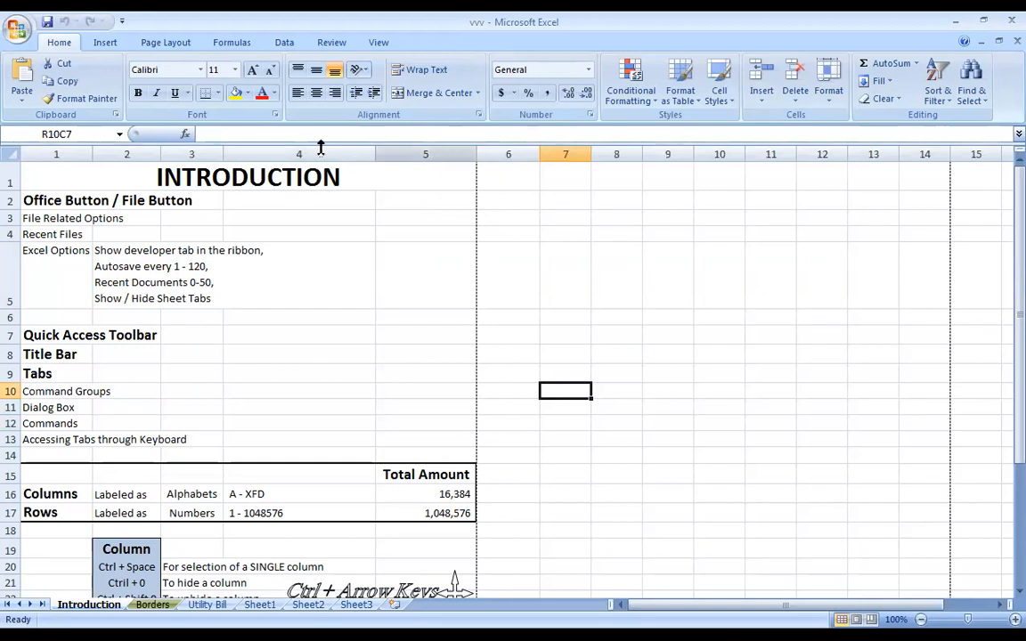
Restore letter column labels by disabling the R1C1 reference style in the Excel formula options
left_click(17, 30)
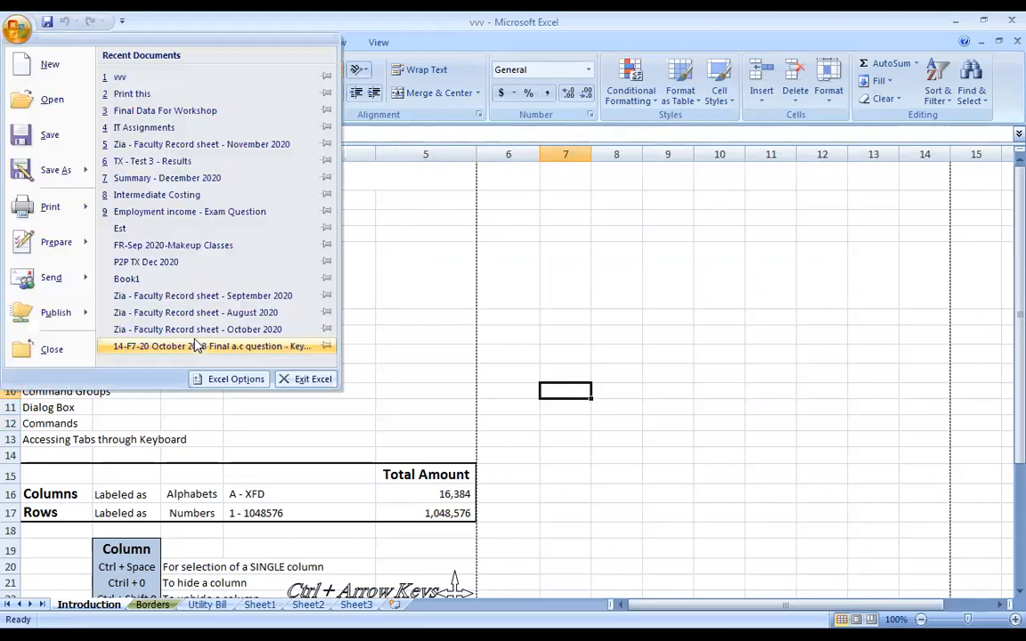
left_click(230, 380)
left_click(221, 110)
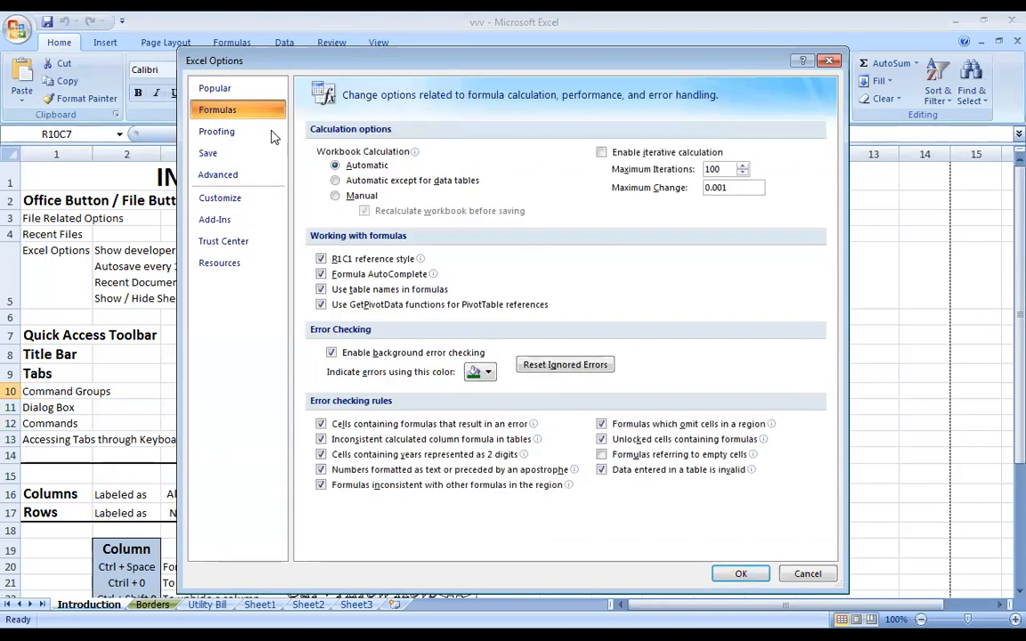
left_click(361, 259)
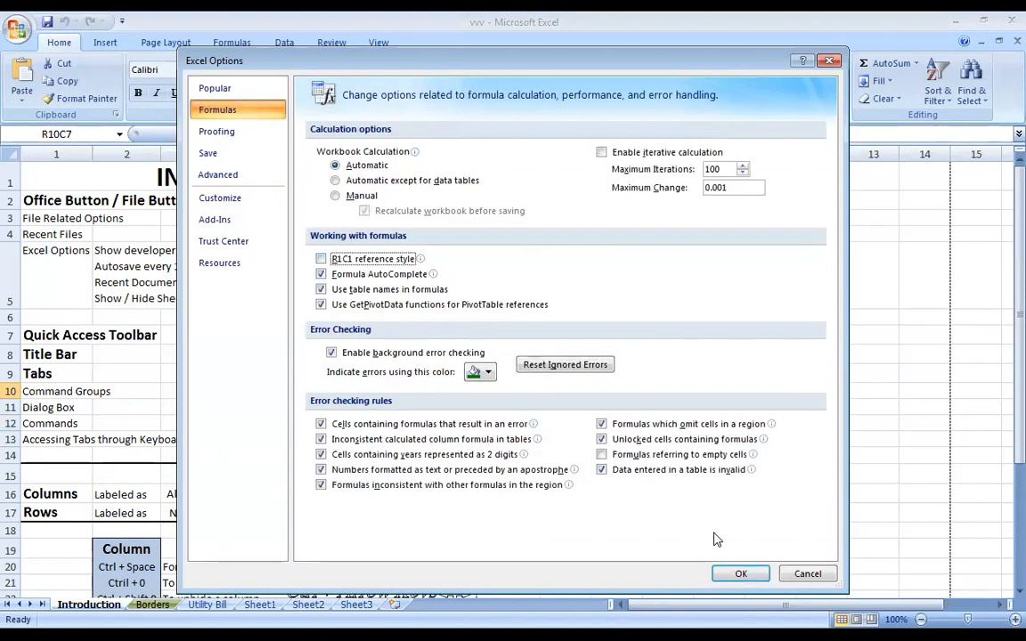
left_click(739, 573)
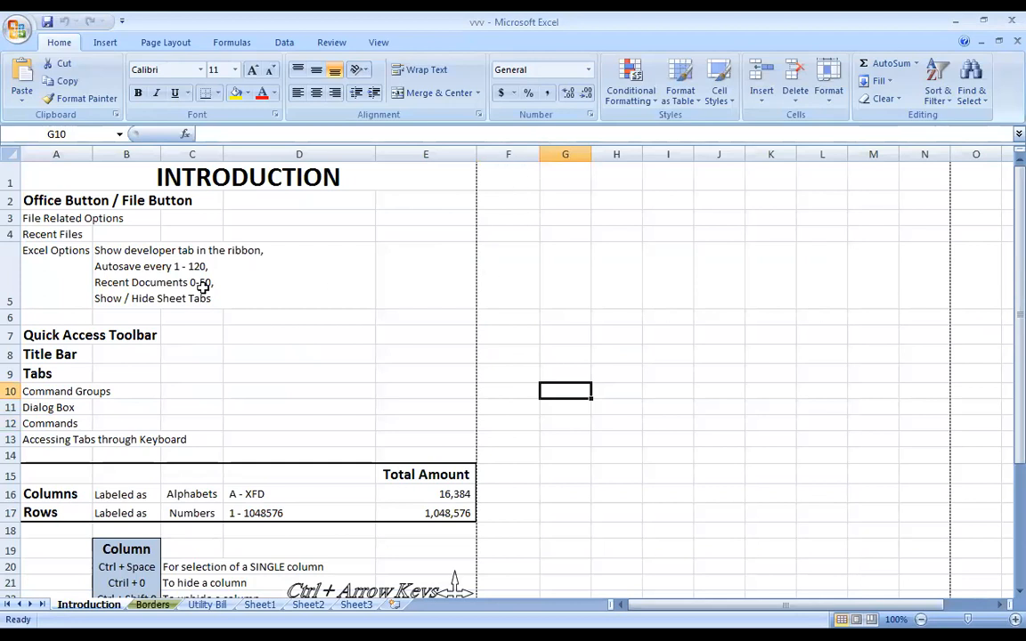
Go through the Office Button and File Related Options notes and view the file commands, from New to Close
left_click(182, 259)
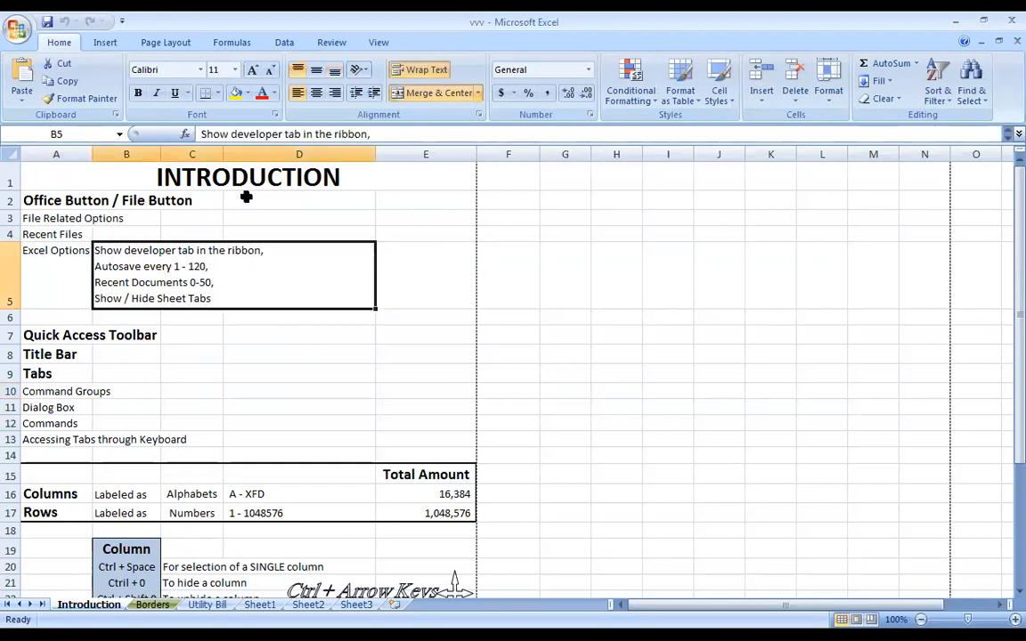
left_click(228, 177)
left_click(76, 199)
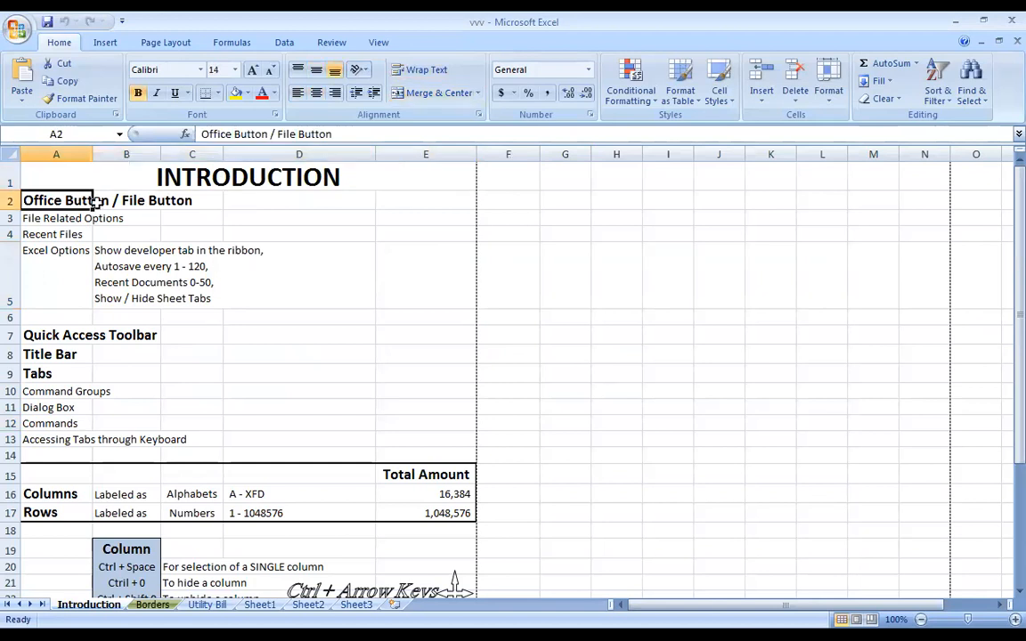
key("Down")
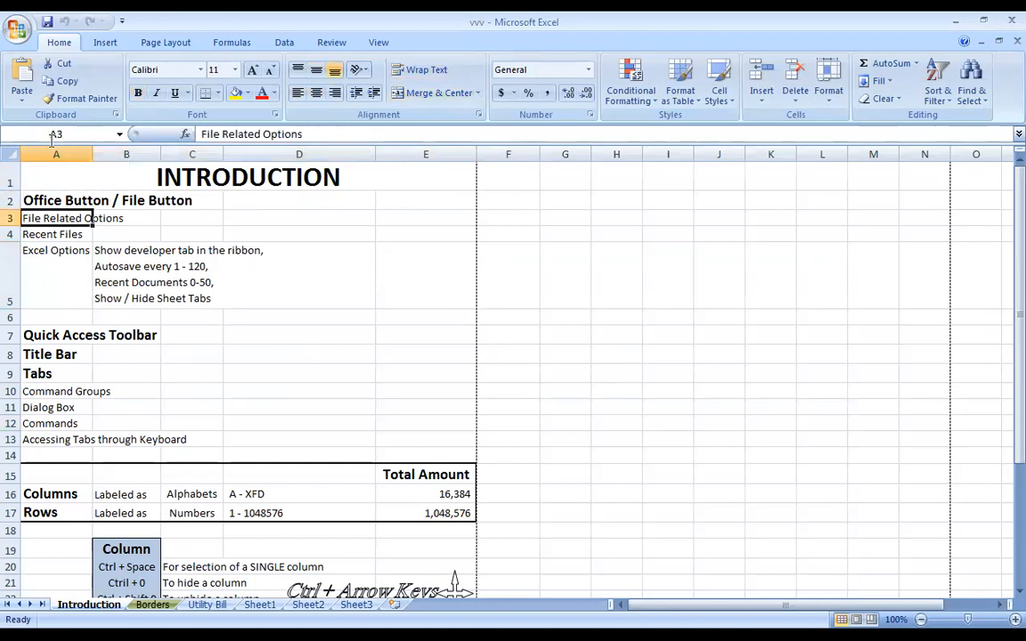
left_click(14, 32)
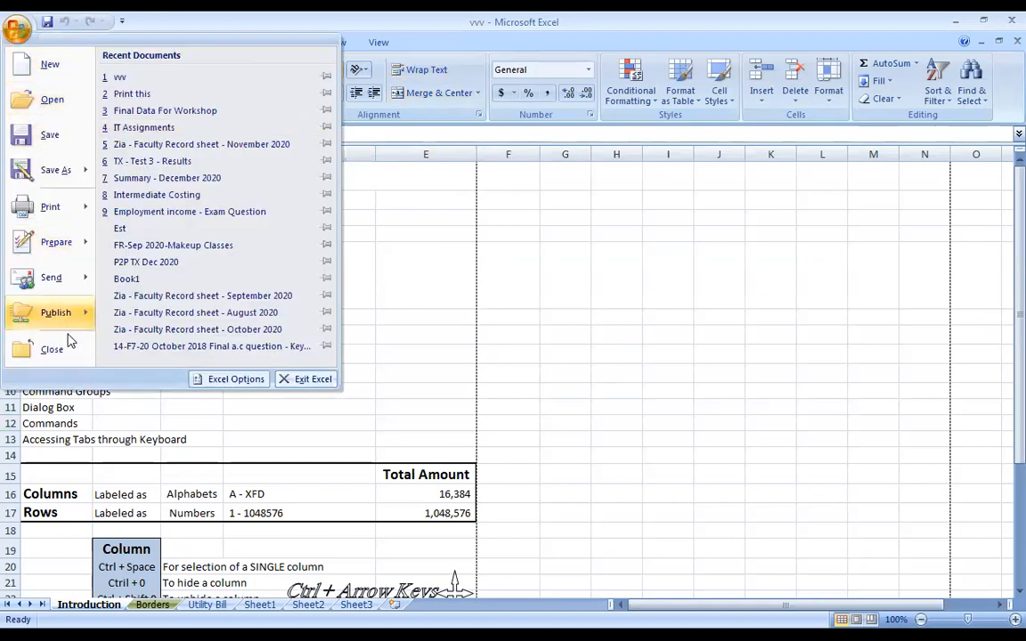
left_click(457, 318)
Select the Recent Files note in A4 and view the list of recently used documents
left_click(45, 235)
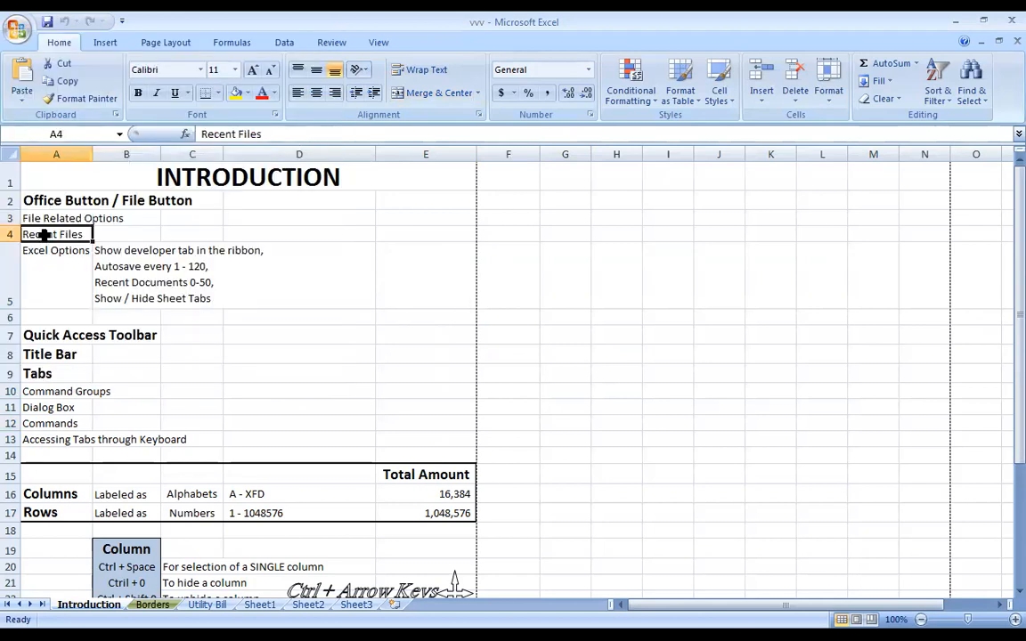
left_click(14, 30)
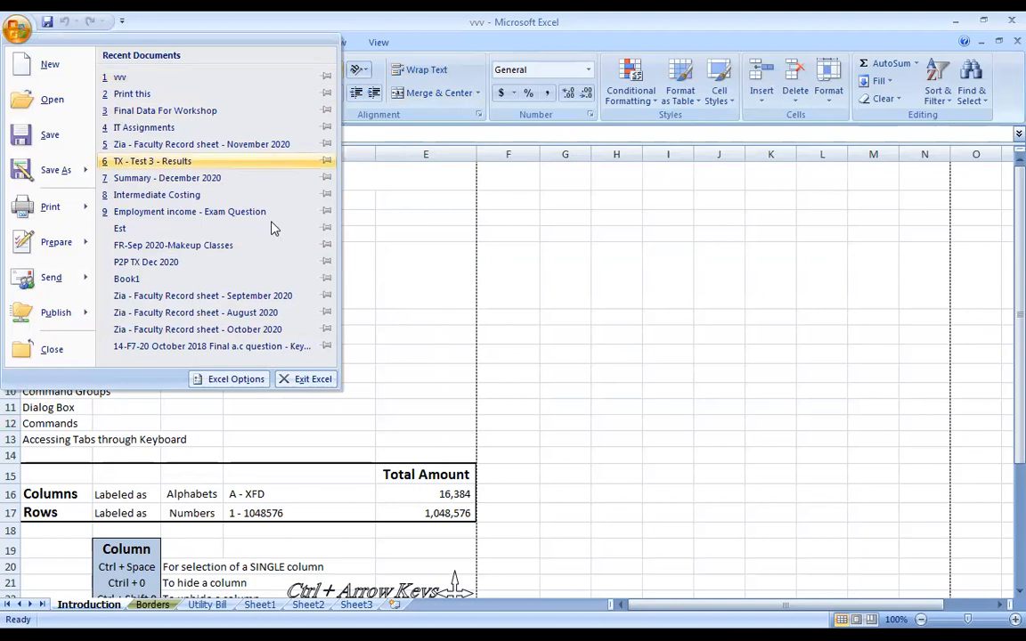
left_click(348, 258)
Select the Excel Options note in A5, view the Popular settings in the Excel options, and close them without changes
left_click(57, 254)
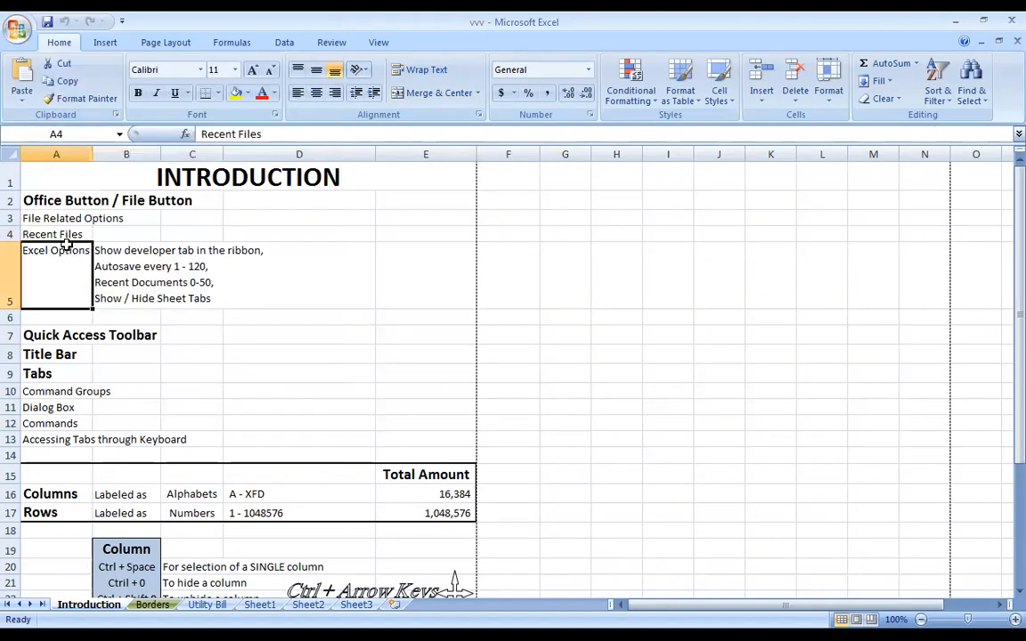
left_click(14, 31)
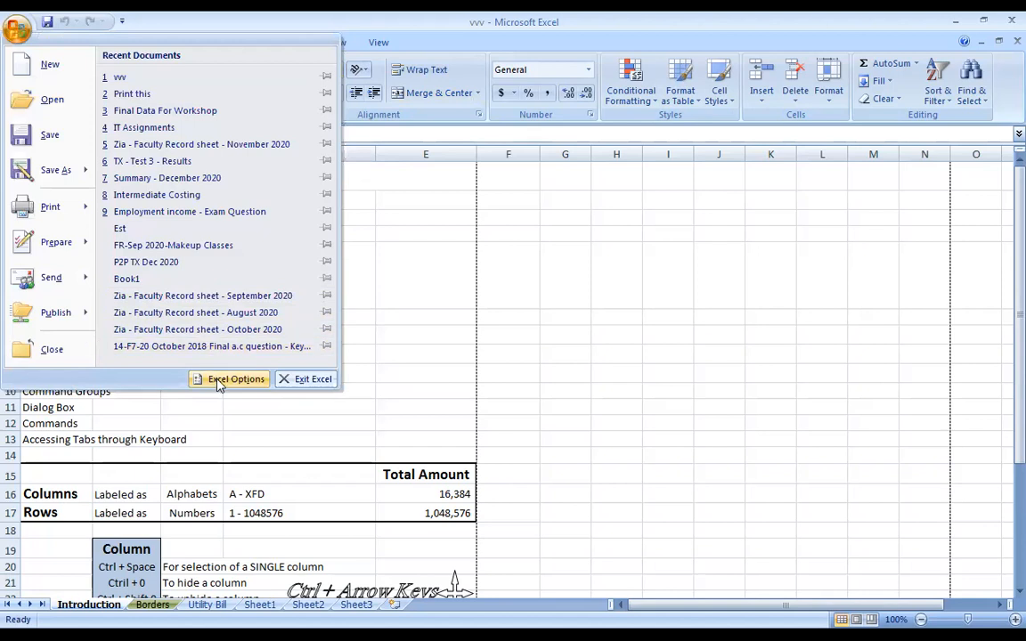
left_click(229, 380)
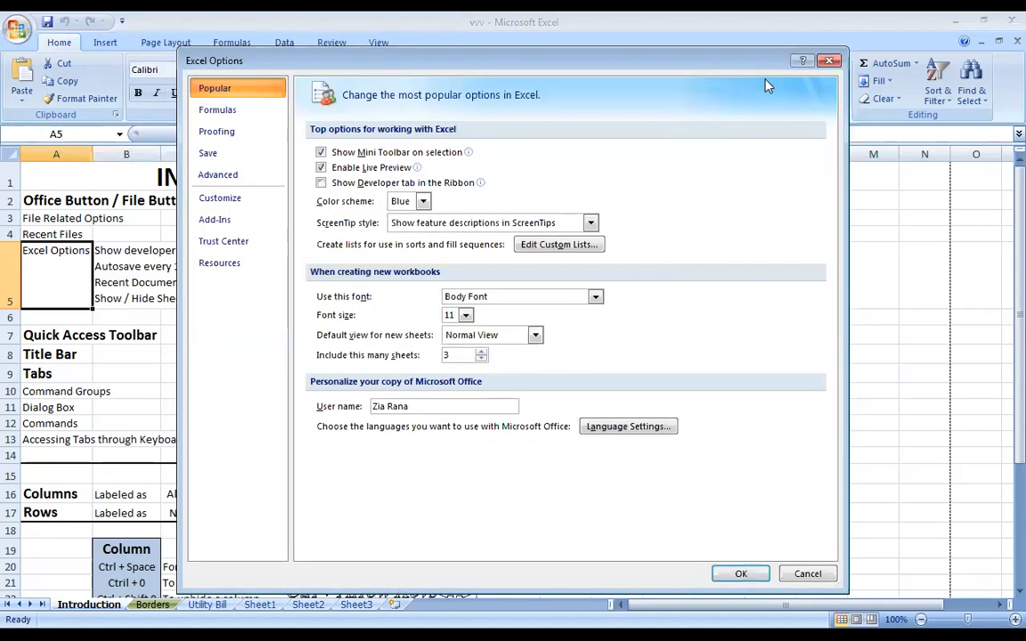
left_click(830, 61)
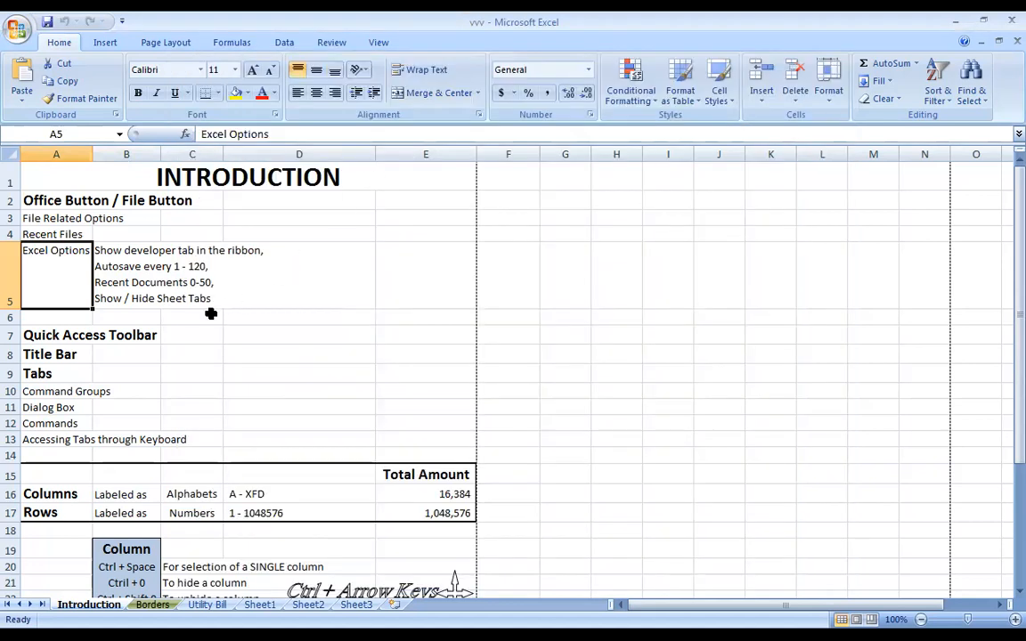
Go through the Office Button and Quick Access Toolbar notes and view the toolbar's customization options without changing anything
left_click(46, 337)
left_click(59, 200)
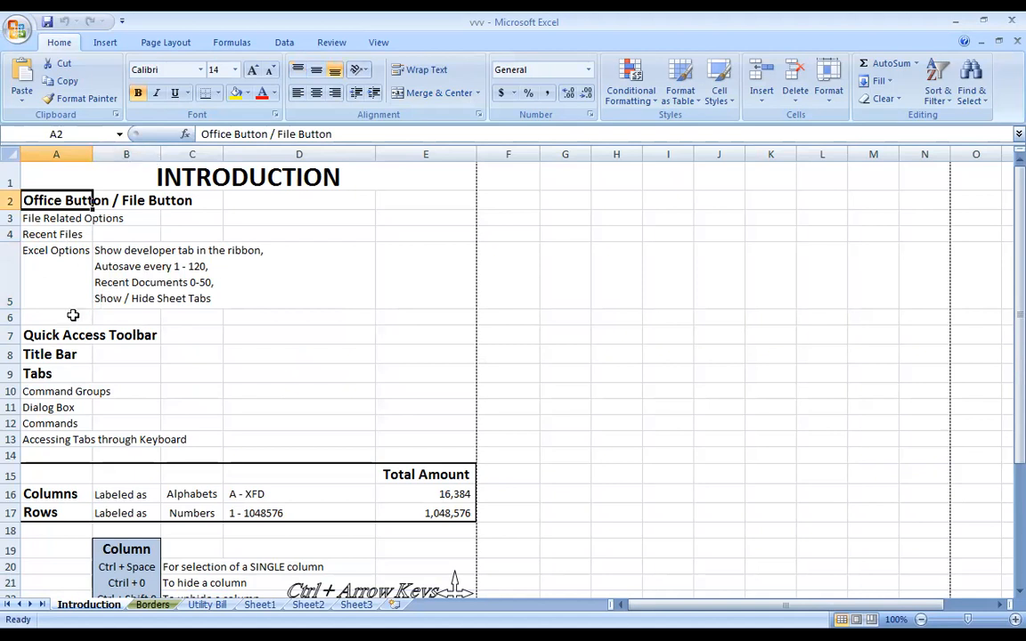
left_click(52, 334)
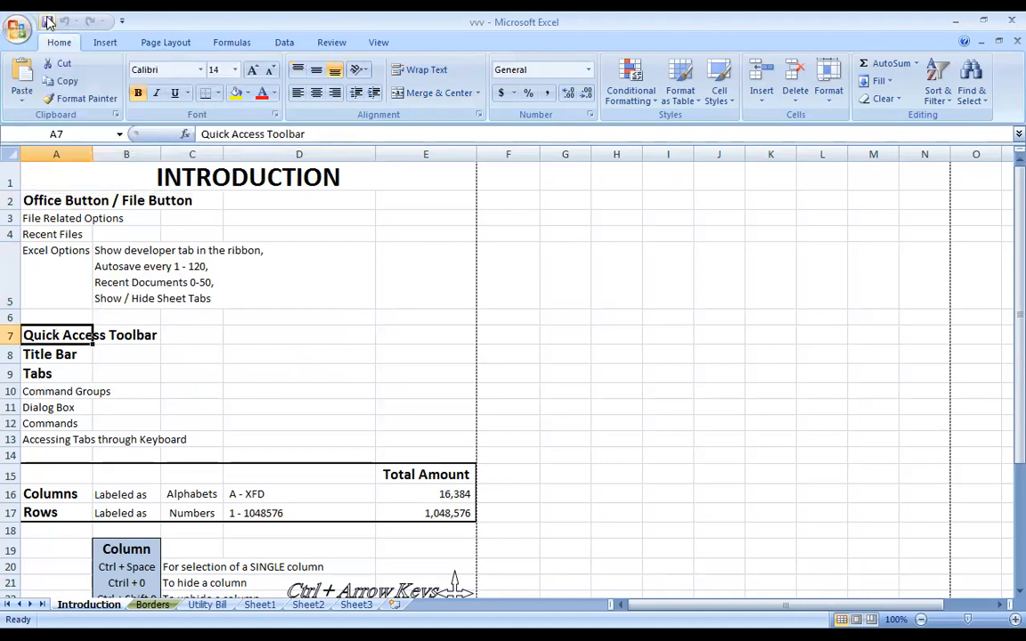
right_click(101, 28)
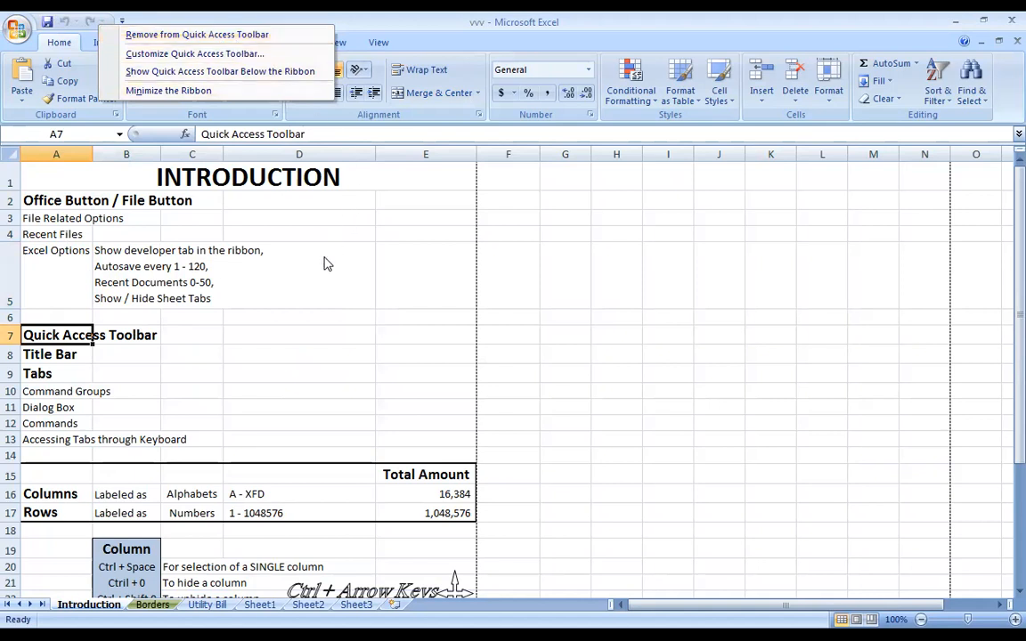
left_click(96, 292)
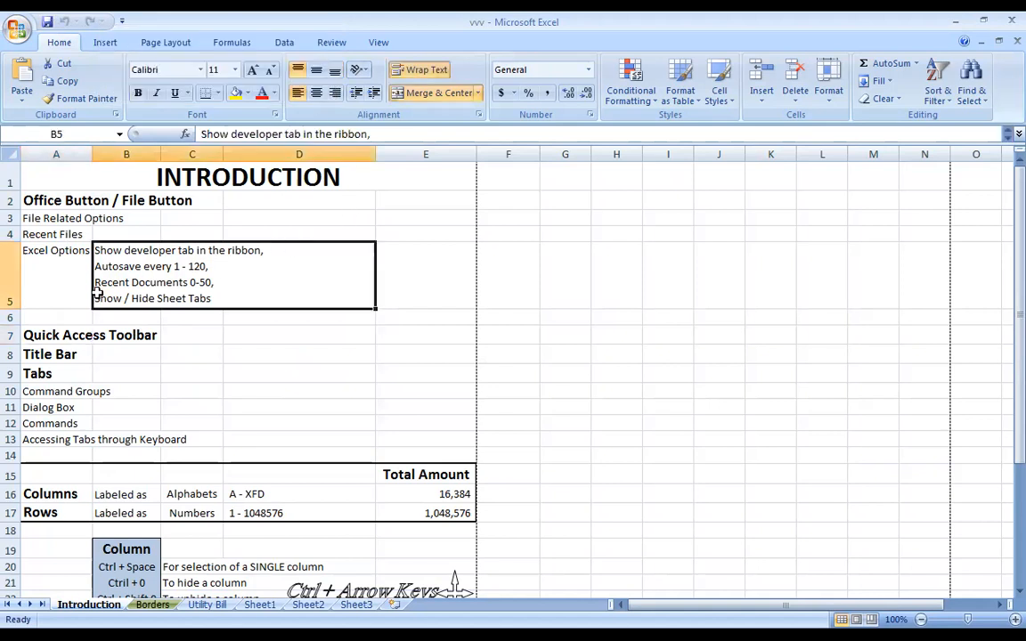
left_click(46, 328)
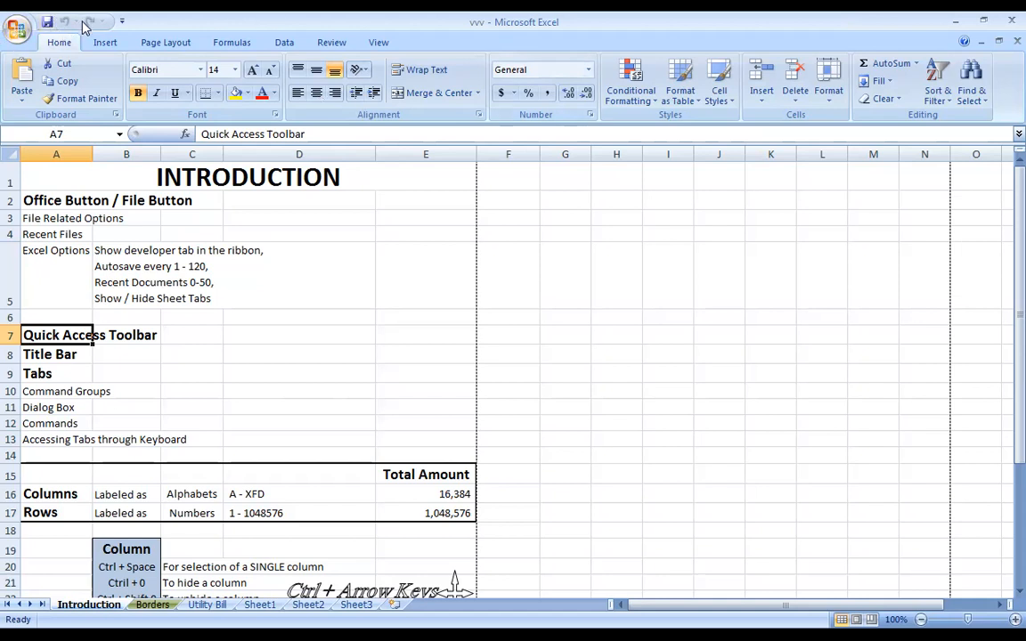
Go through the Title Bar and Tabs notes, view the Insert, Page Layout and Formulas commands, and return to the Home commands
left_click(49, 355)
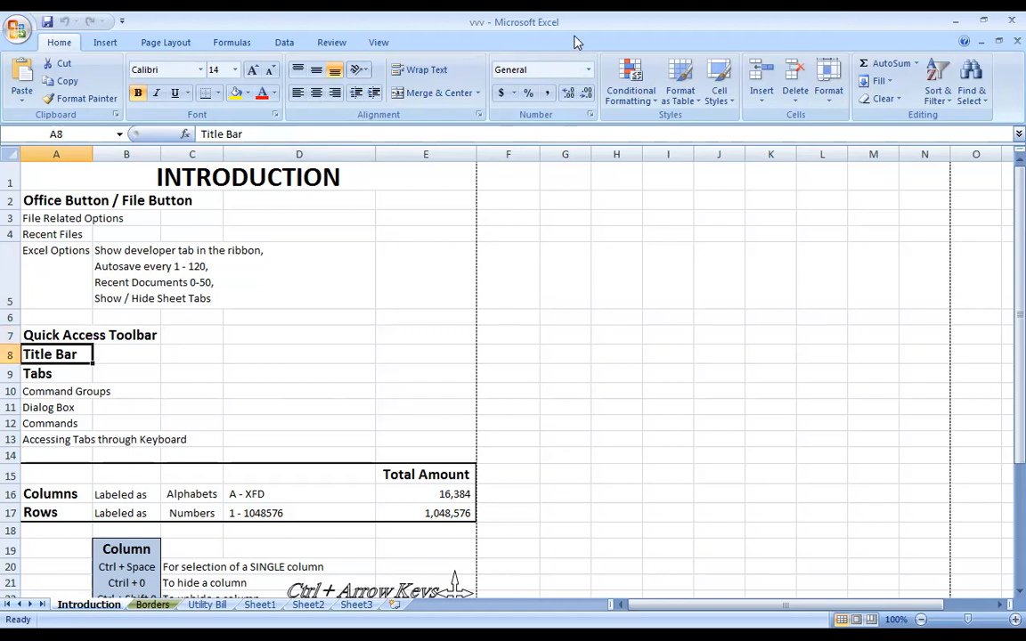
left_click(41, 373)
left_click(104, 42)
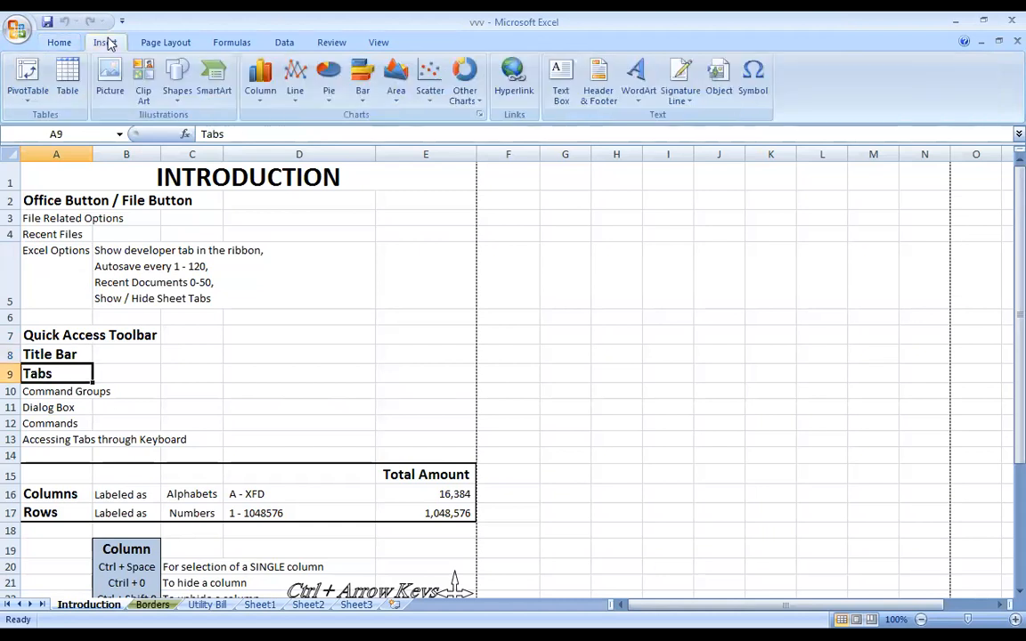
left_click(161, 42)
left_click(228, 40)
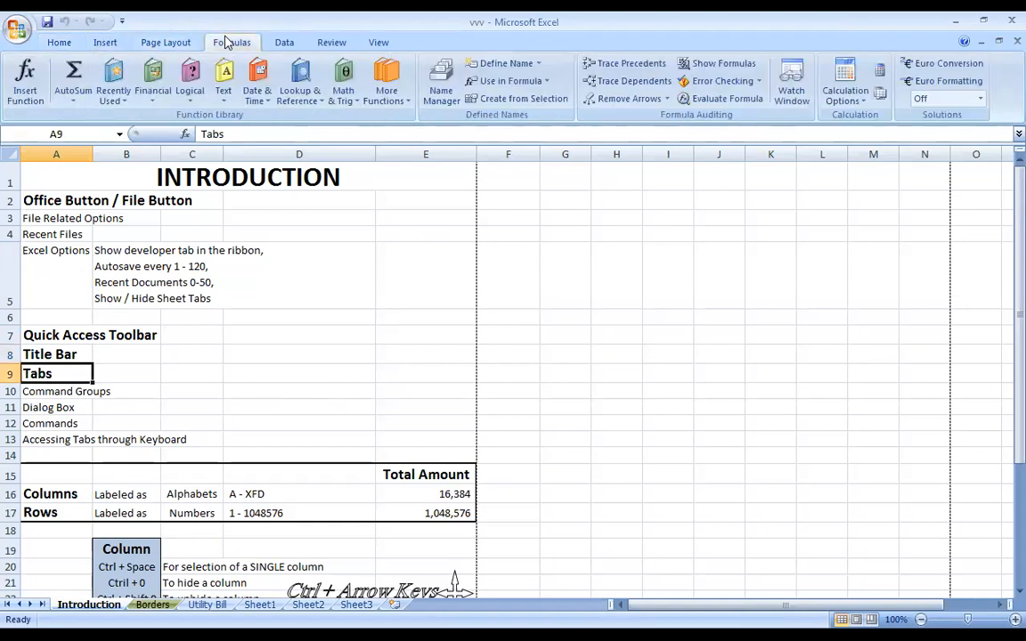
left_click(60, 43)
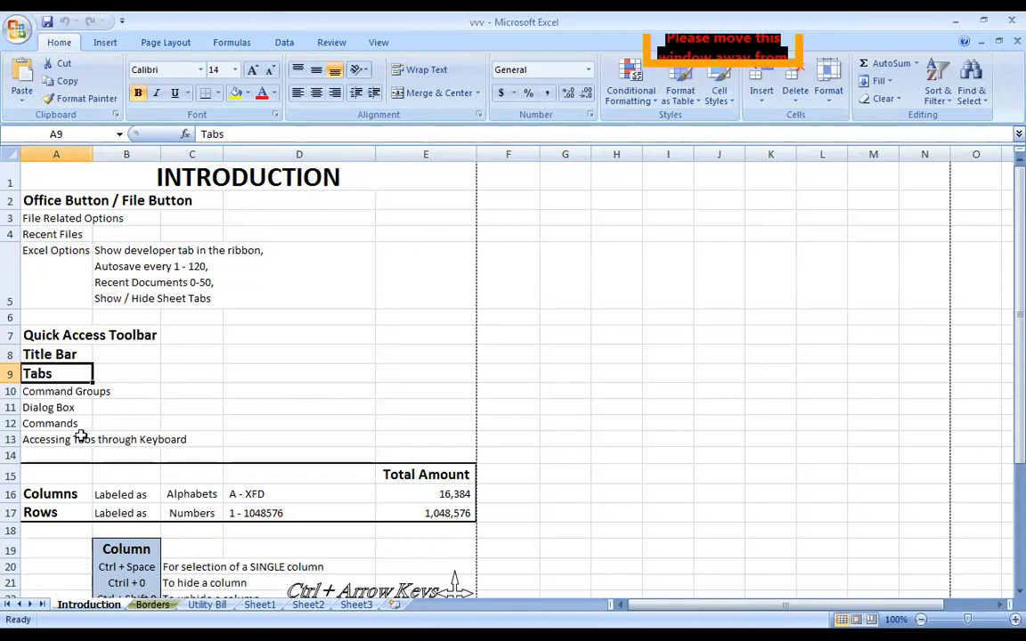
Review the Columns and Rows labelling entries in rows 16 and 17, including the Alphabets and Numbers cells
left_click_drag(239, 493, 266, 468)
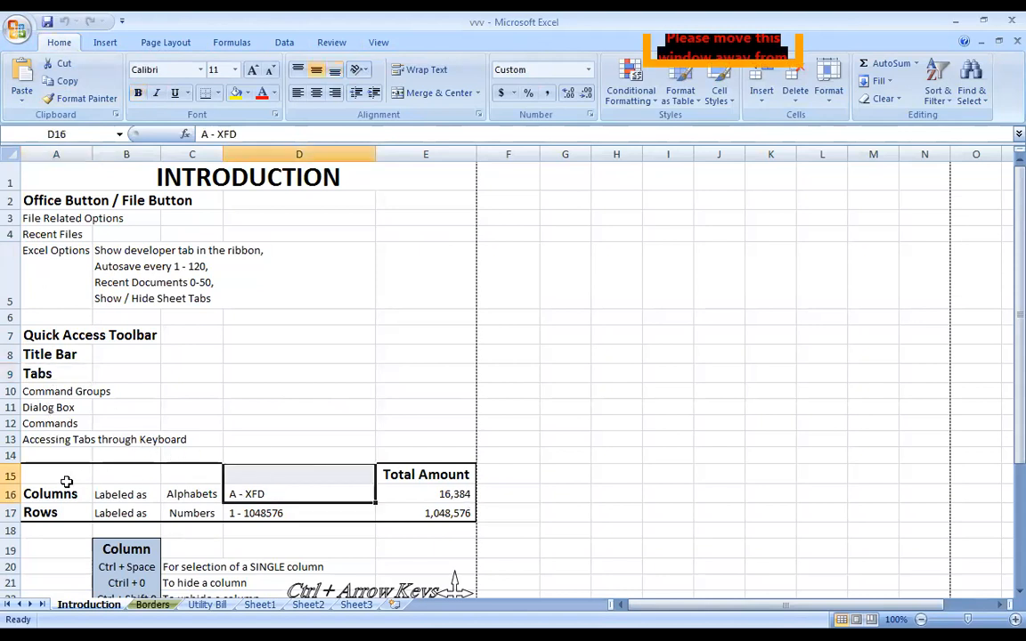
left_click_drag(41, 494, 49, 509)
left_click(124, 495)
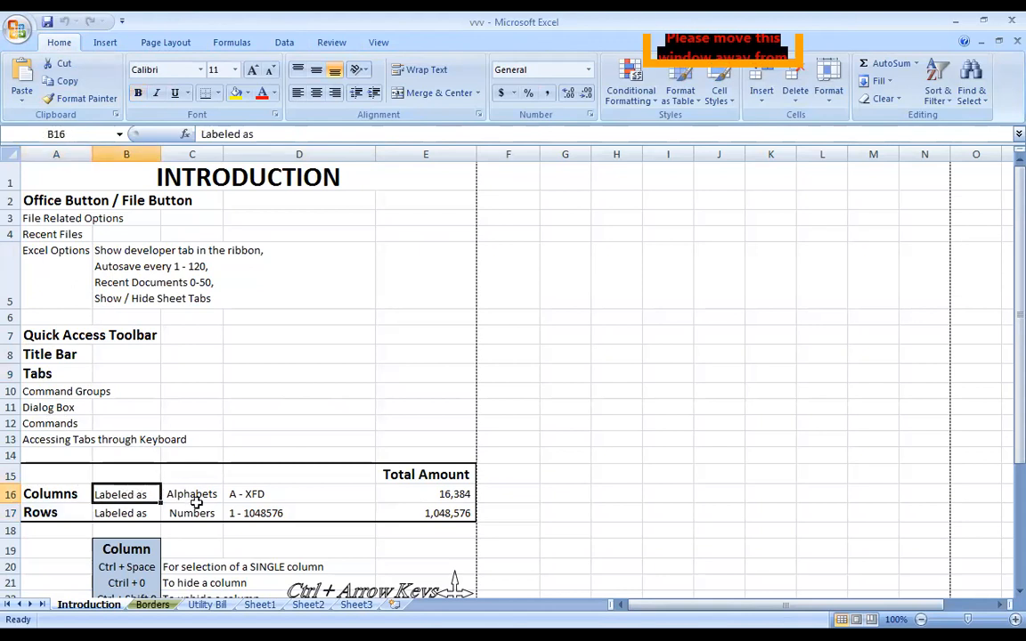
left_click(207, 497)
left_click(167, 509)
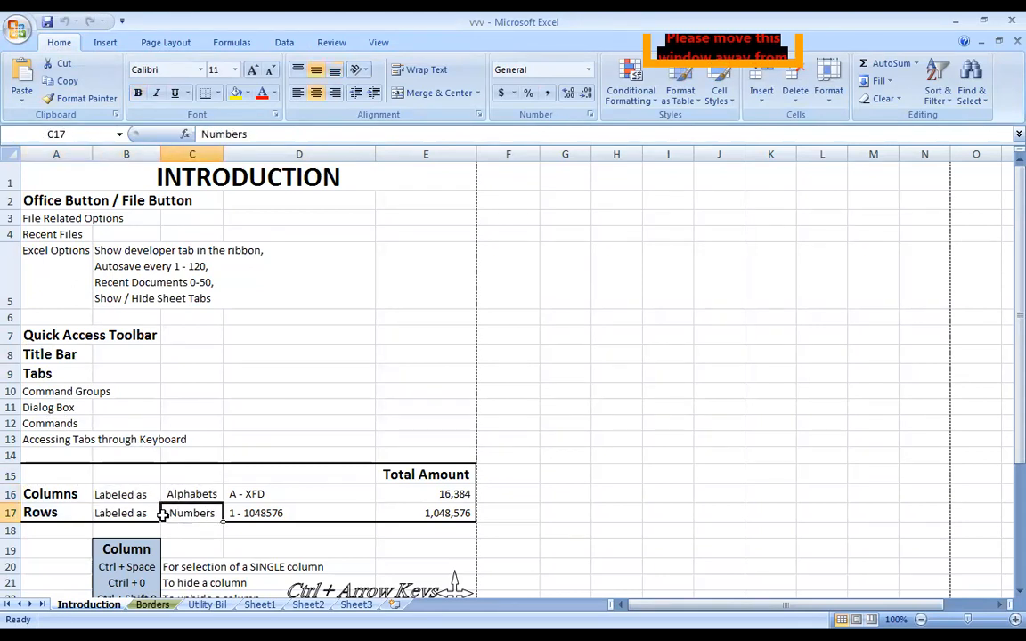
Highlight the A - XFD column range in D16 with a yellow fill
left_click(252, 495)
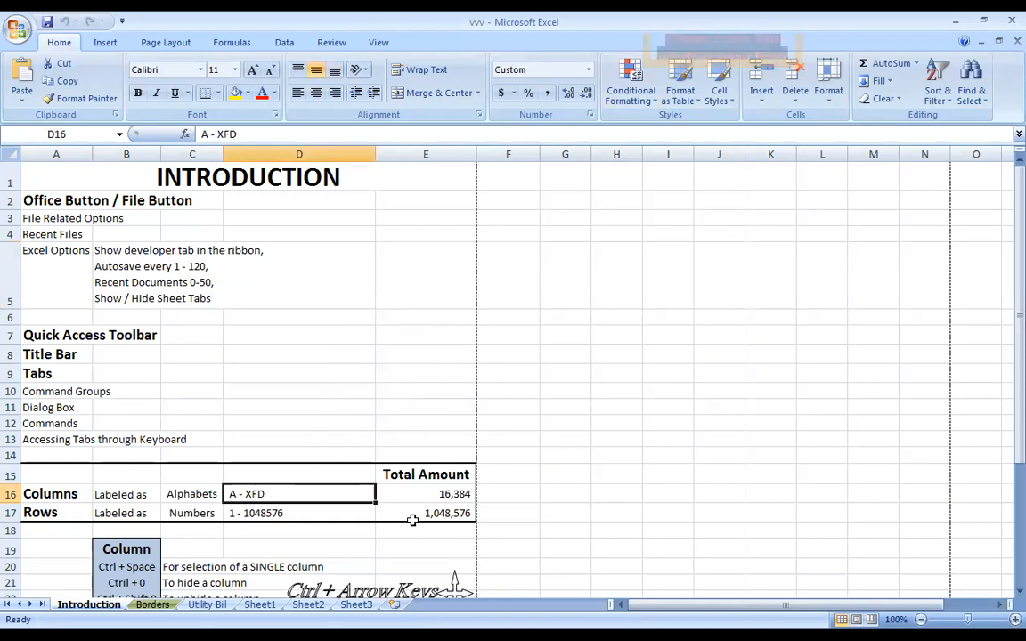
left_click(236, 93)
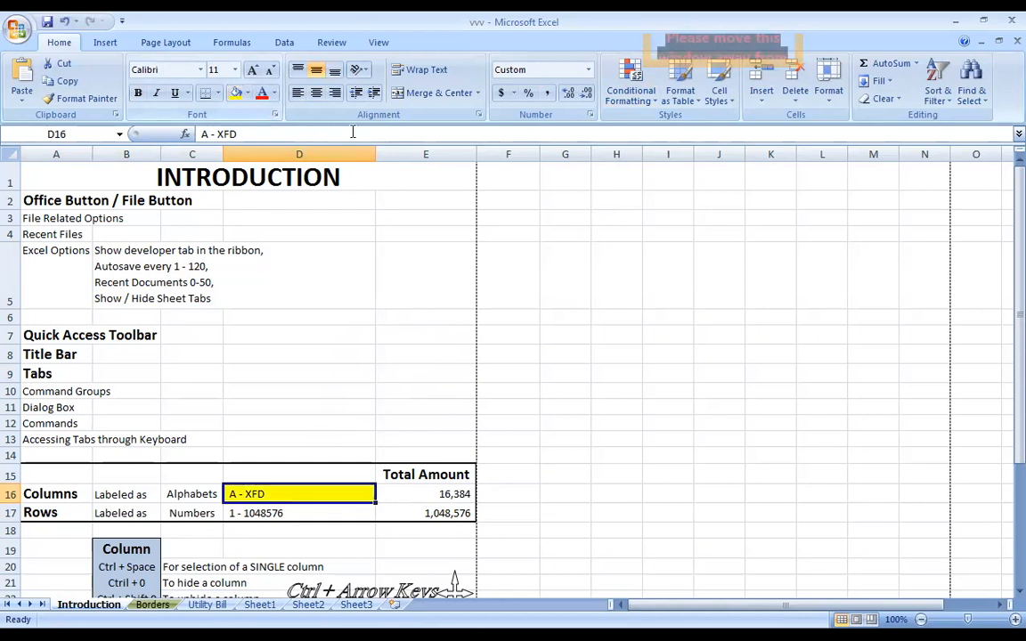
left_click(413, 493)
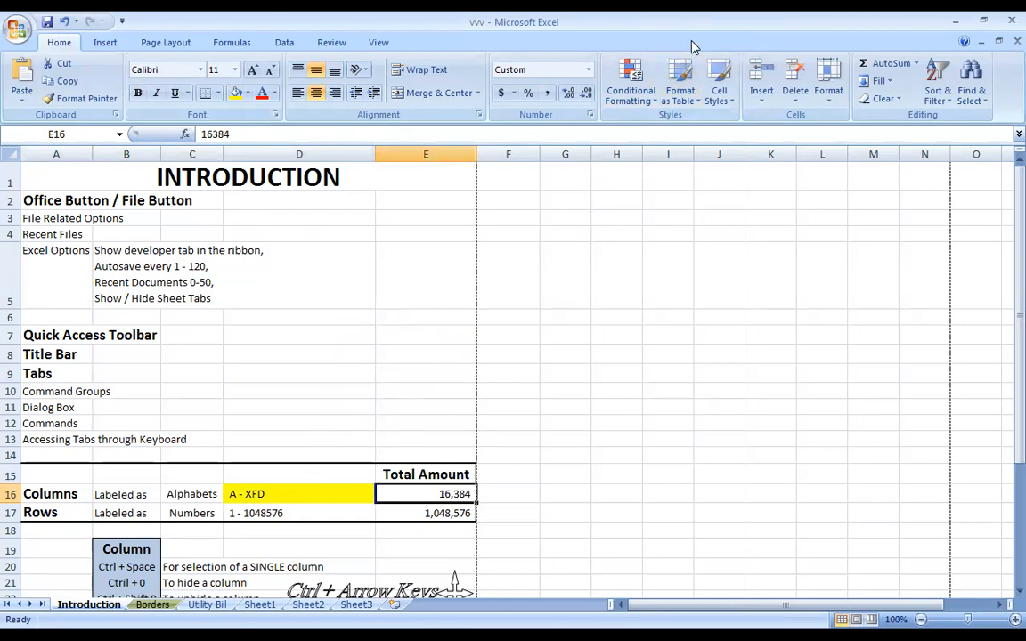
left_click(627, 351)
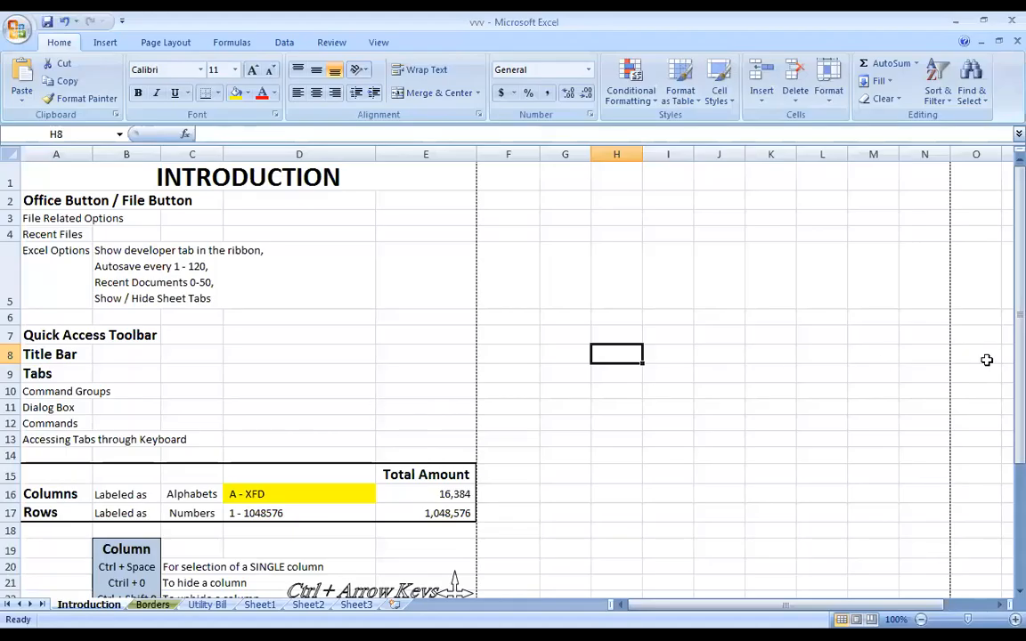
Jump from G12 along row 12 to the last column of the sheet and select the whole column XFD
scroll(1002, 382, "down", 2)
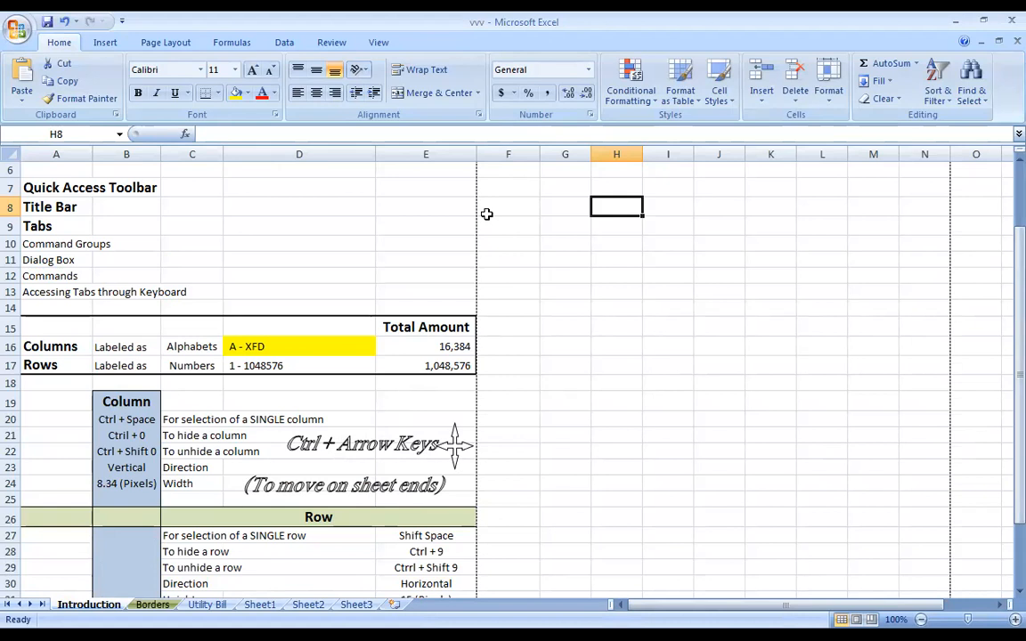
left_click(287, 351)
left_click(552, 284)
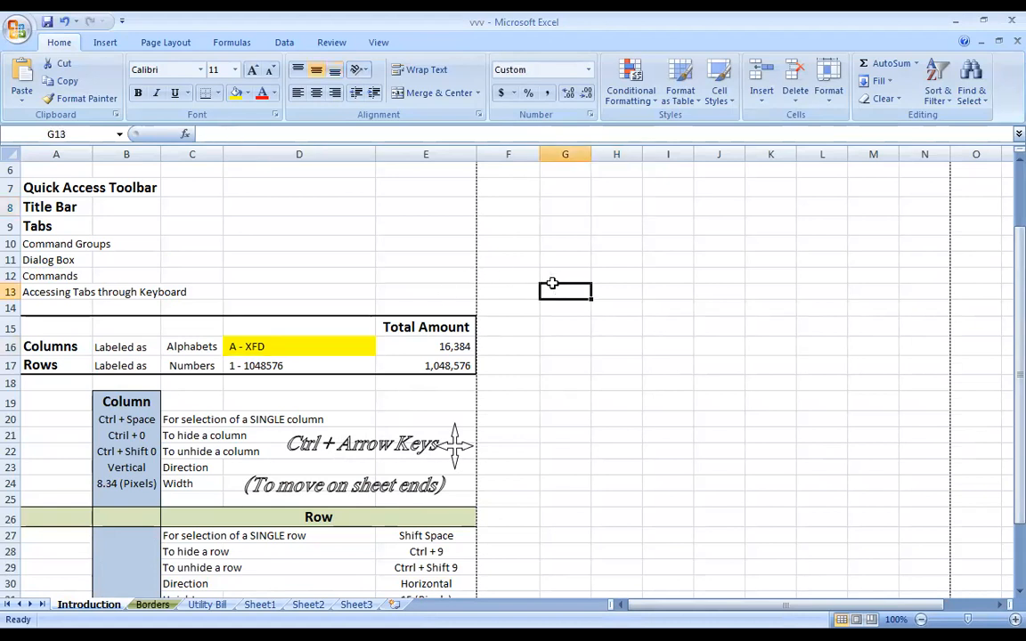
left_click(572, 273)
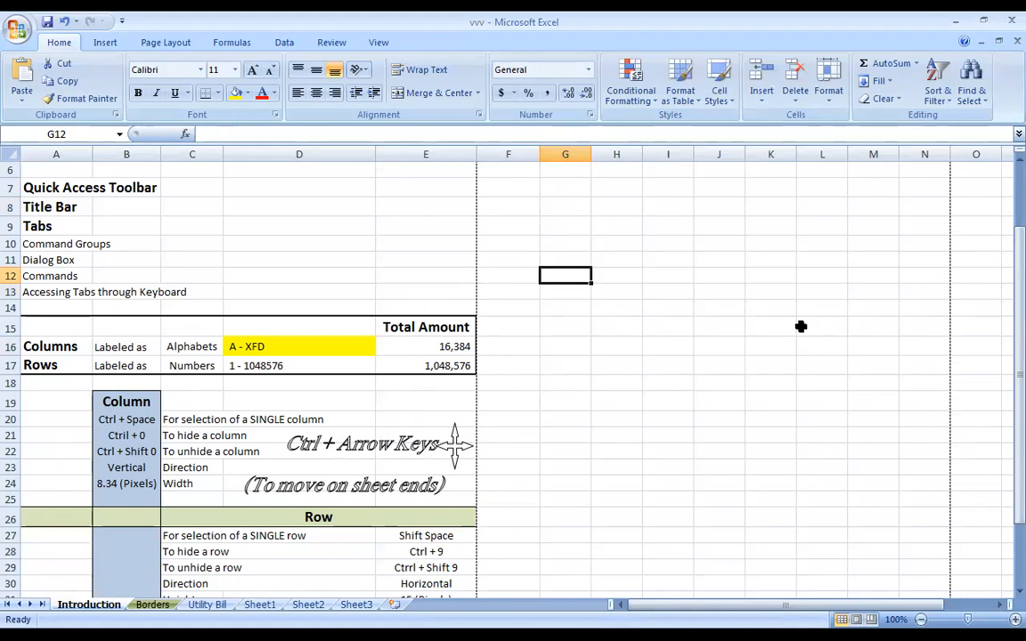
key("ctrl+Right")
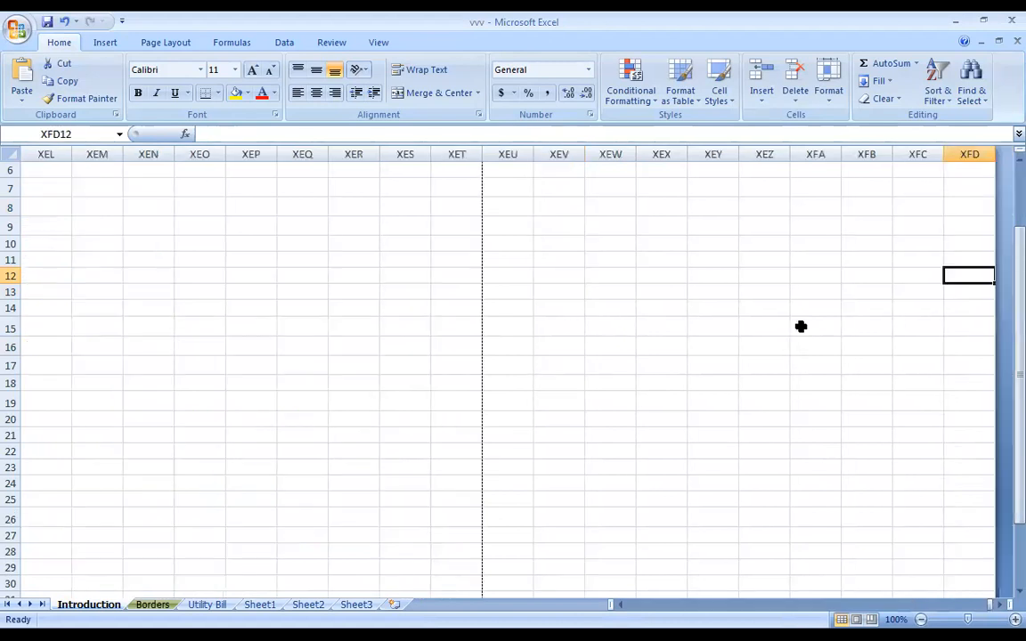
left_click(980, 150)
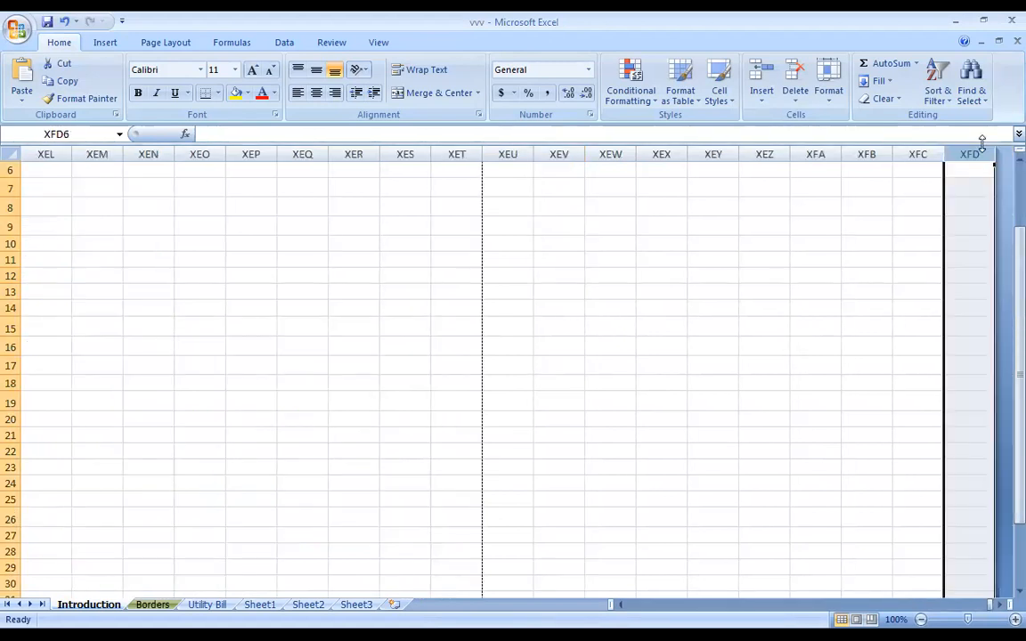
Jump back from XFC9 to the start of row 9 and select the whole column A
left_click(939, 230)
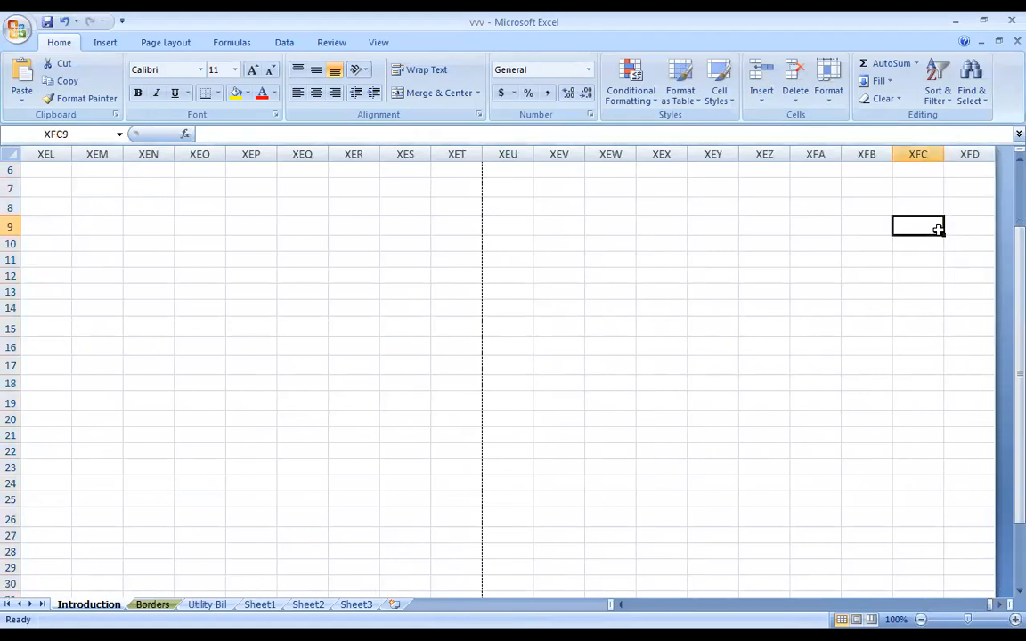
key("ctrl+Left")
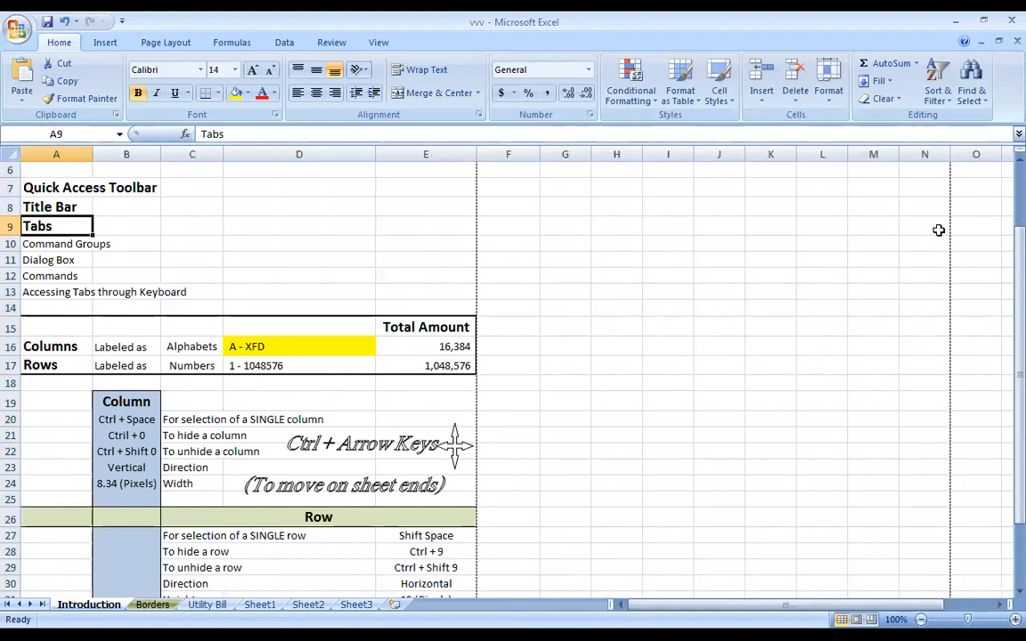
left_click(57, 153)
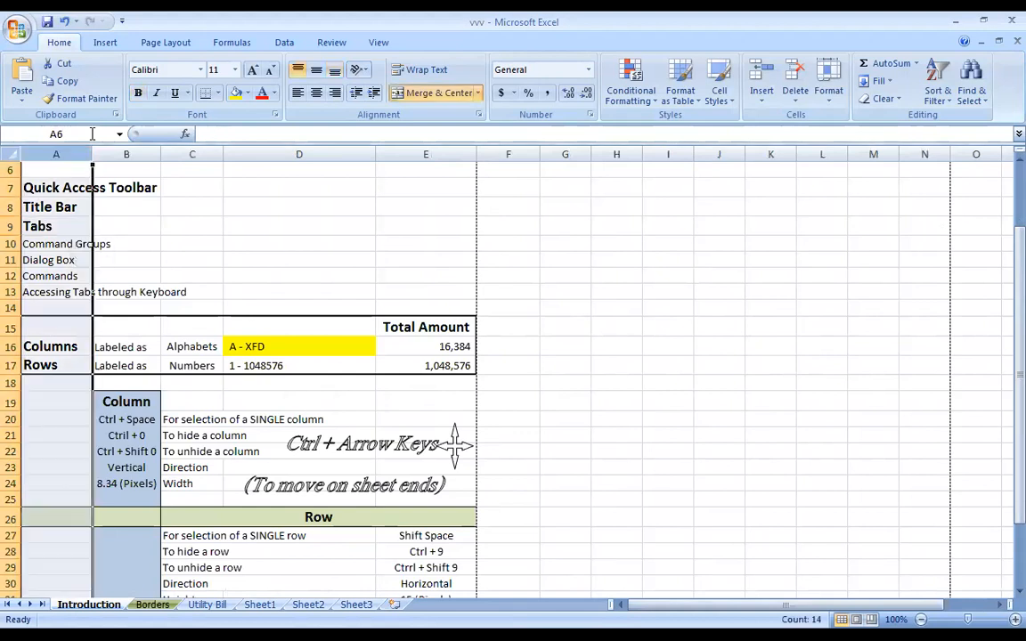
Highlight the total number of columns in E16 with a yellow fill
left_click(282, 345)
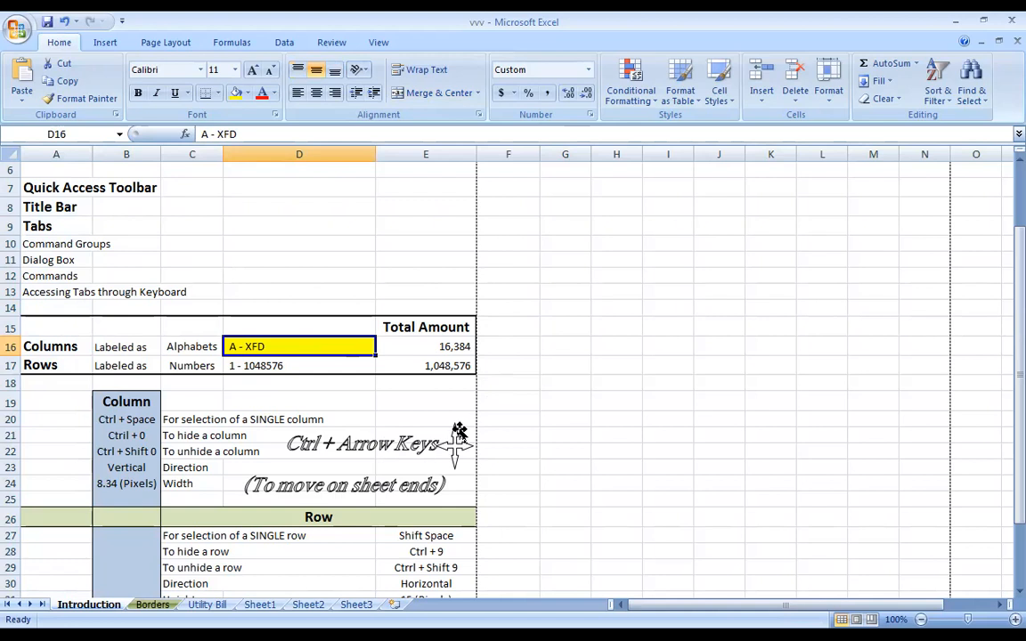
left_click(448, 347)
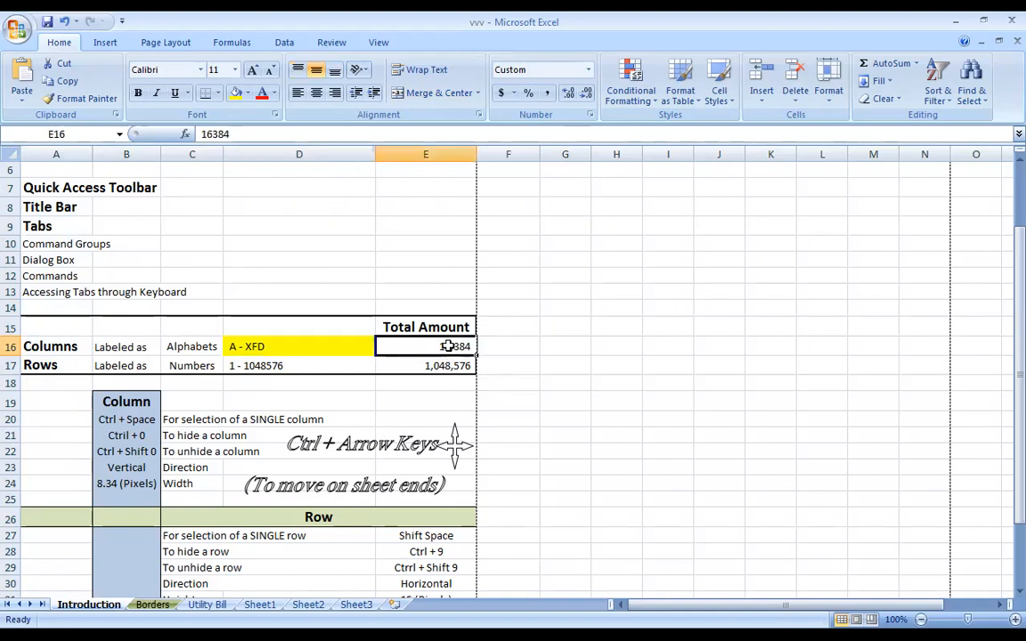
left_click(235, 93)
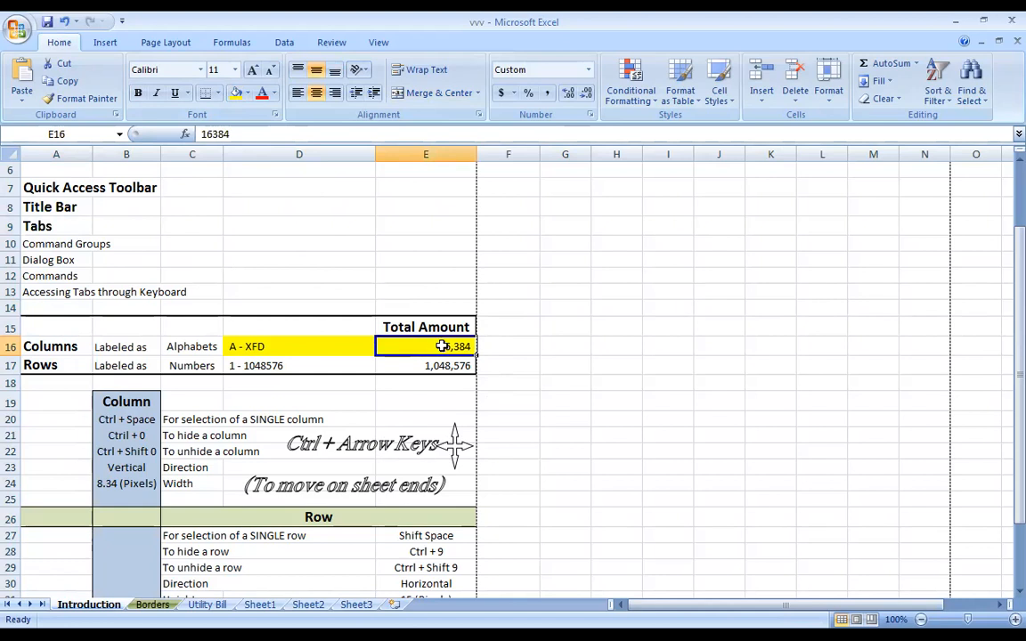
left_click(325, 342)
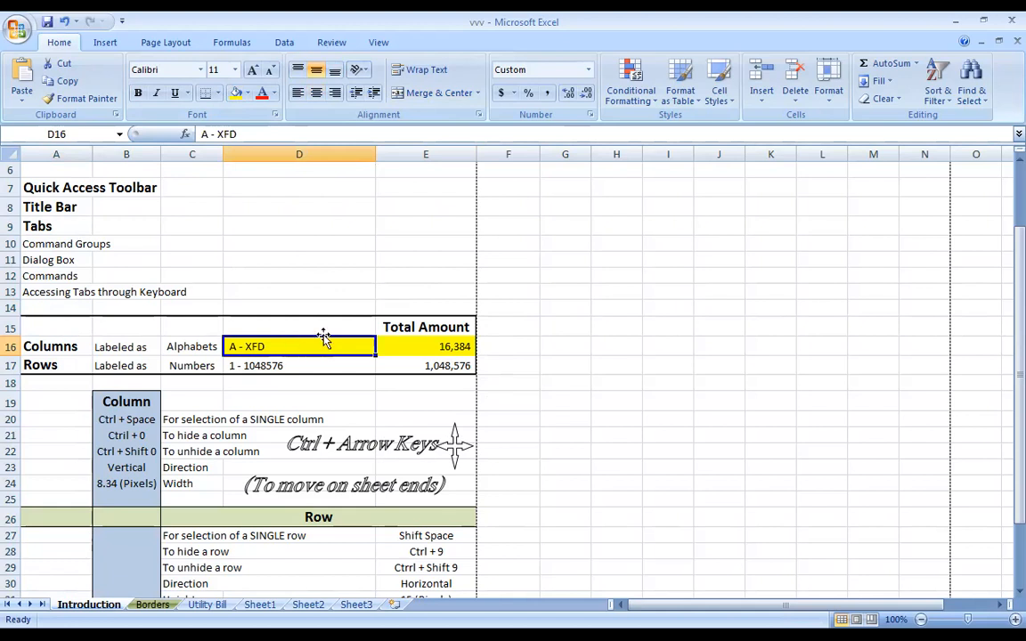
left_click(407, 345)
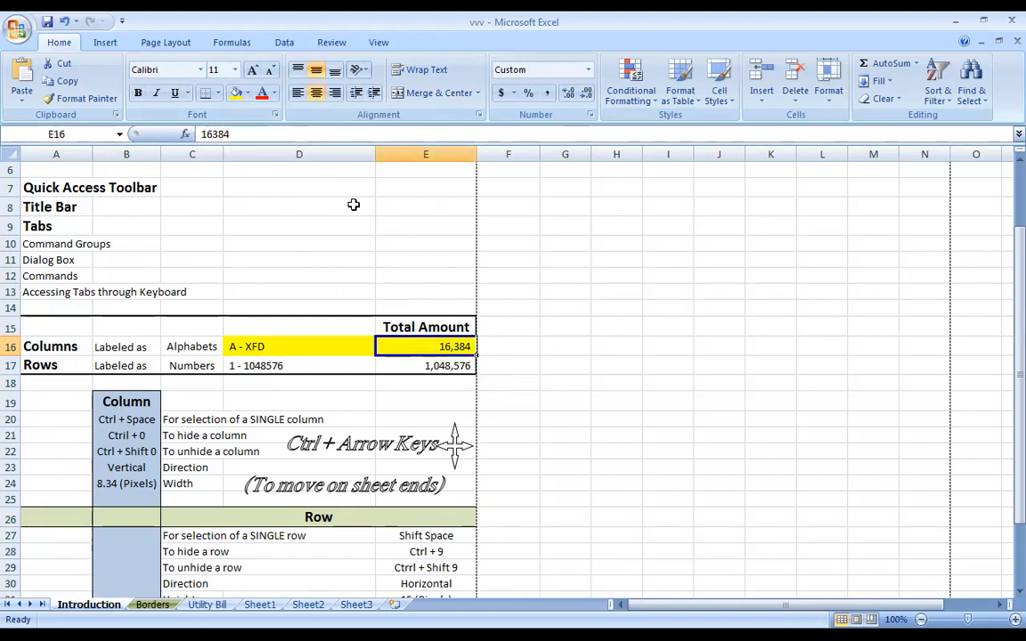
Switch the column labels to numbers by enabling the R1C1 reference style in the Excel formula options
left_click(15, 28)
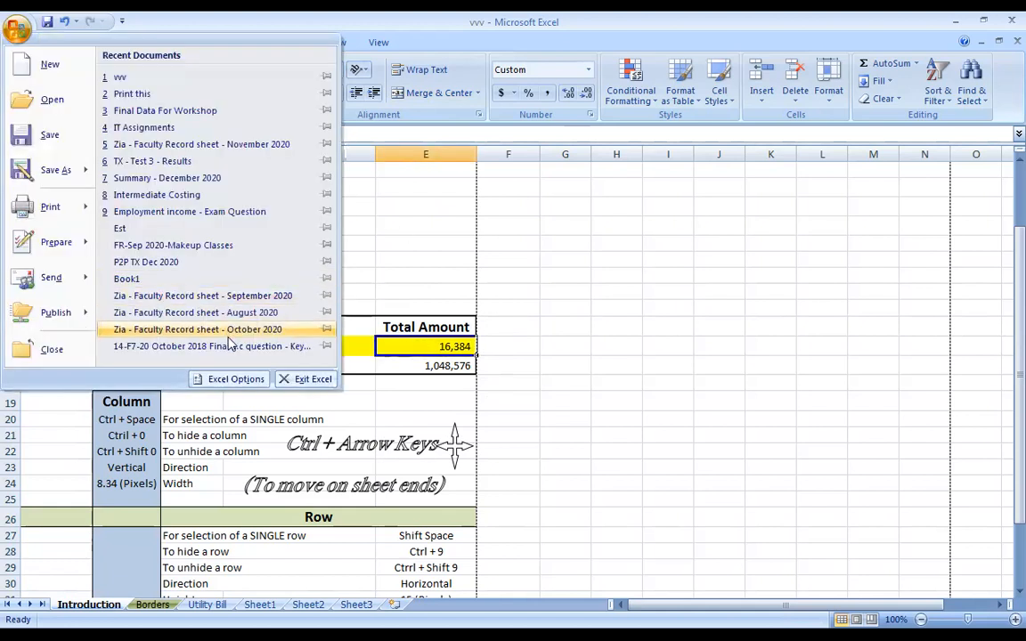
left_click(236, 379)
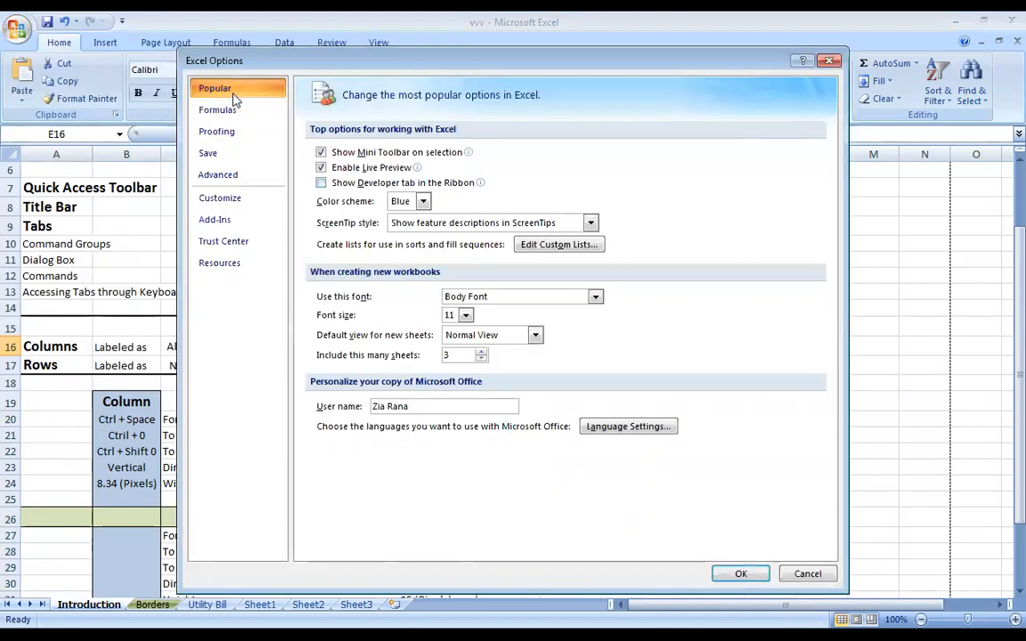
left_click(216, 109)
left_click(350, 259)
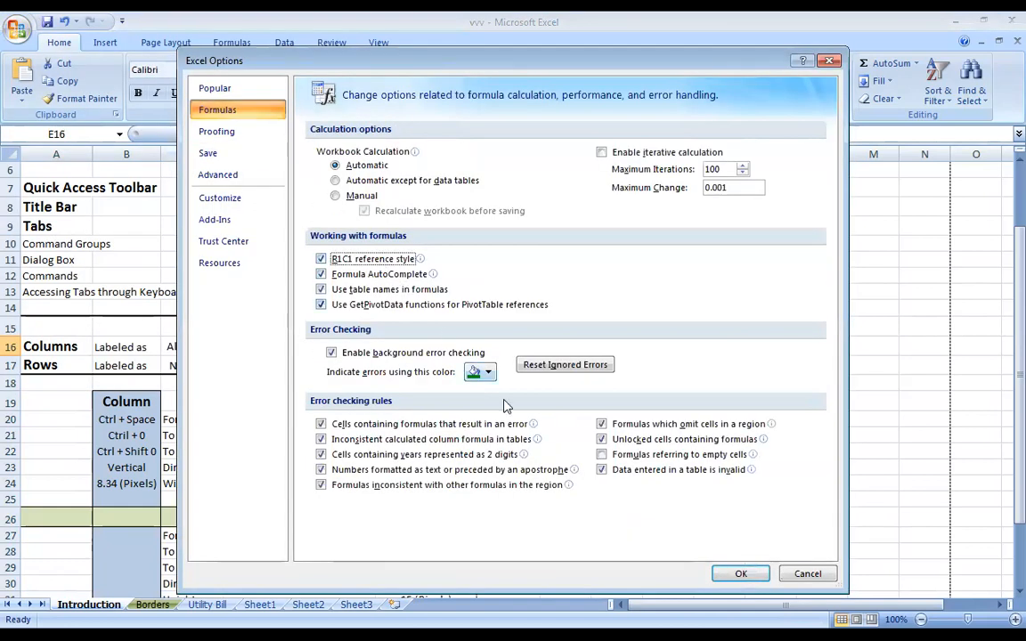
left_click(740, 574)
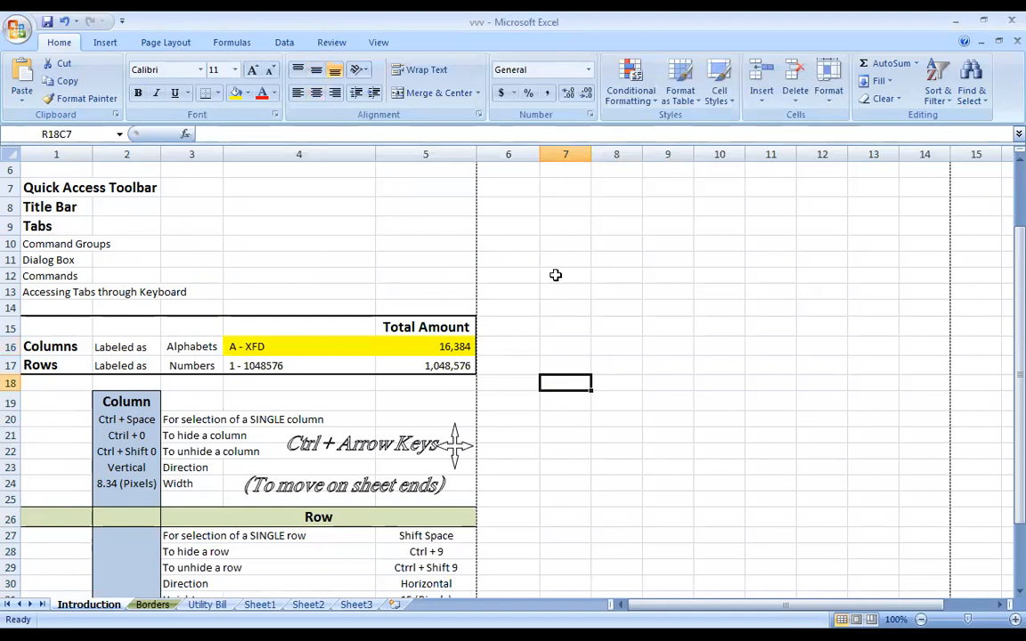
left_click(456, 346)
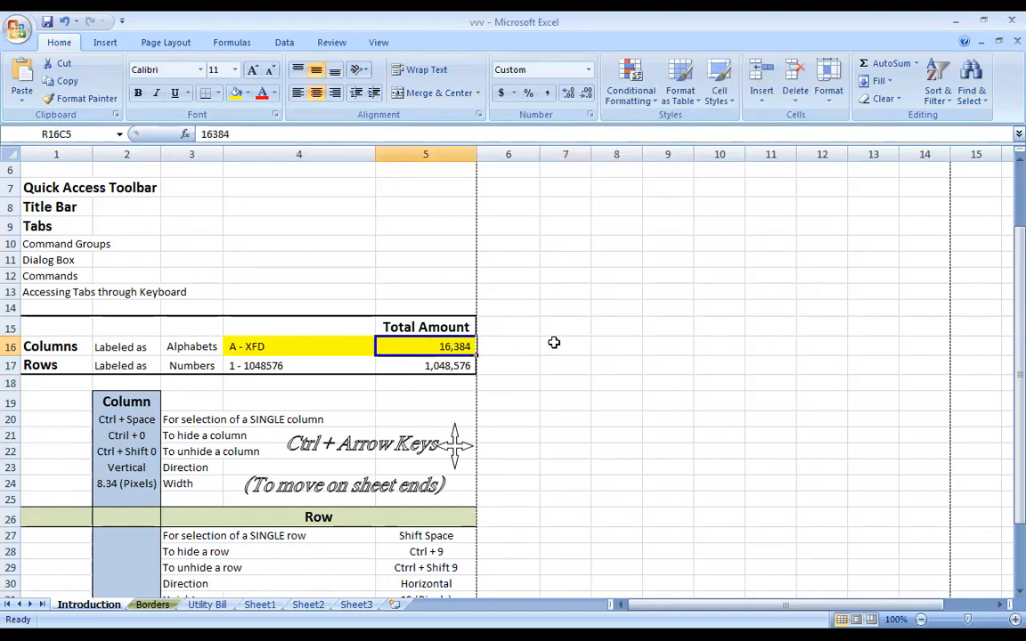
left_click(679, 322)
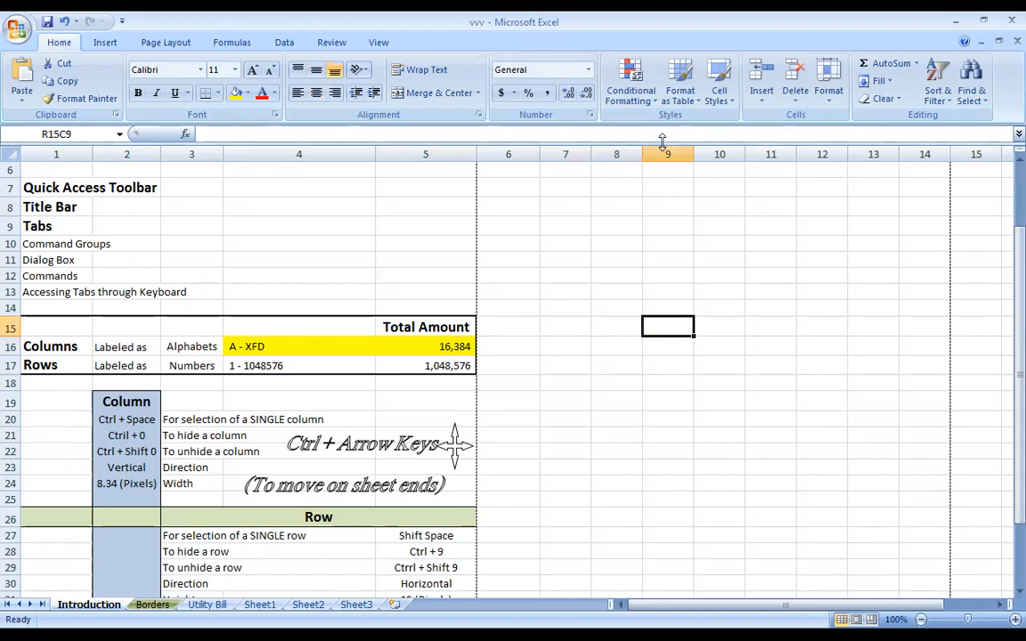
Jump along row 15 to the last column, select the whole column 16384, and return along row 6 to the first column
key("ctrl+Right")
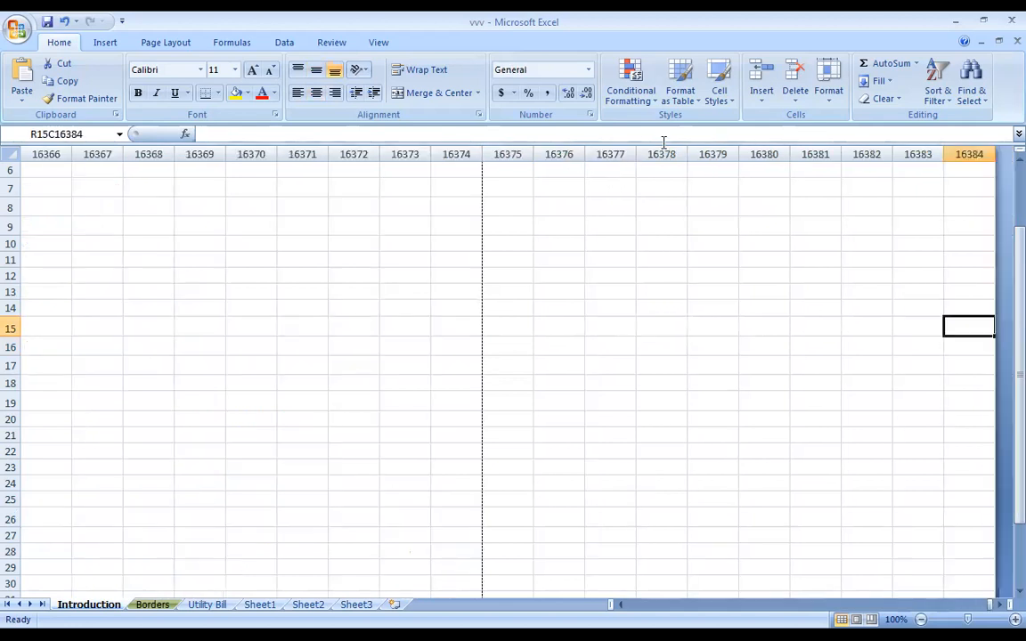
left_click(970, 154)
left_click(974, 185)
left_click(964, 152)
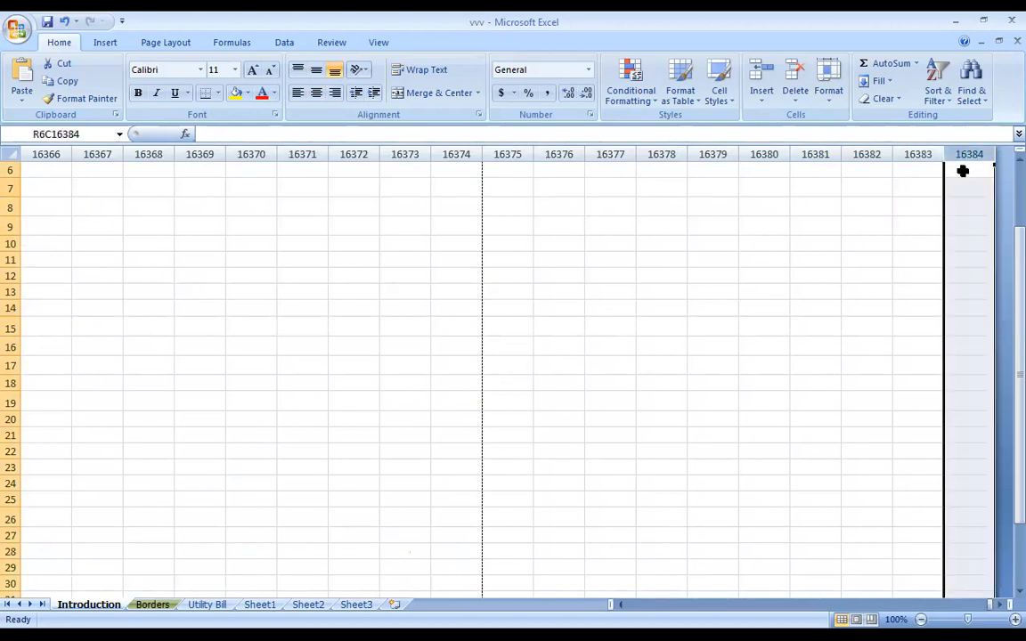
left_click(962, 170)
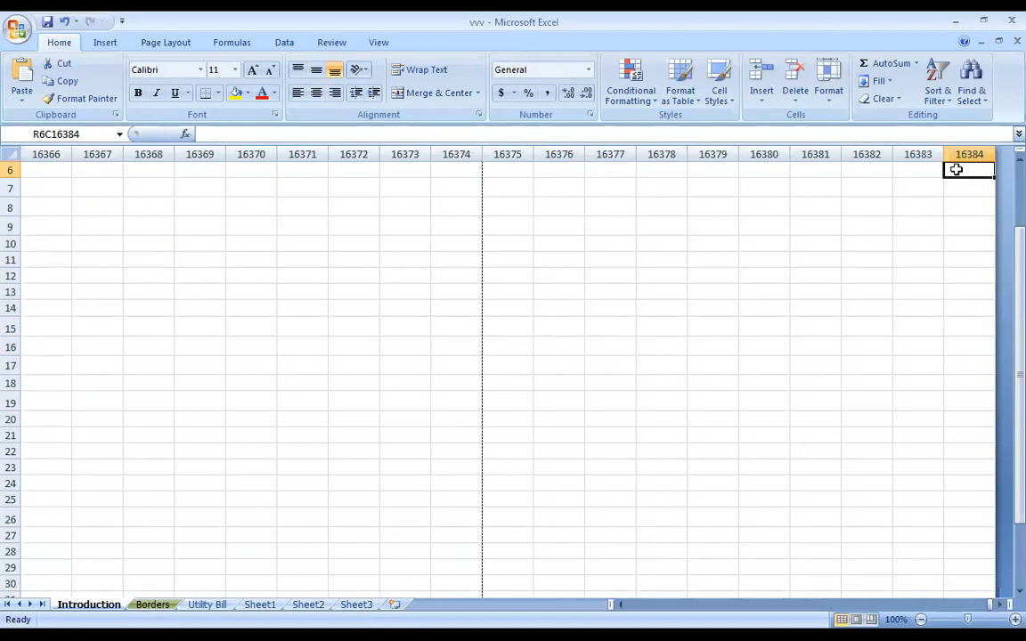
key("ctrl+Left")
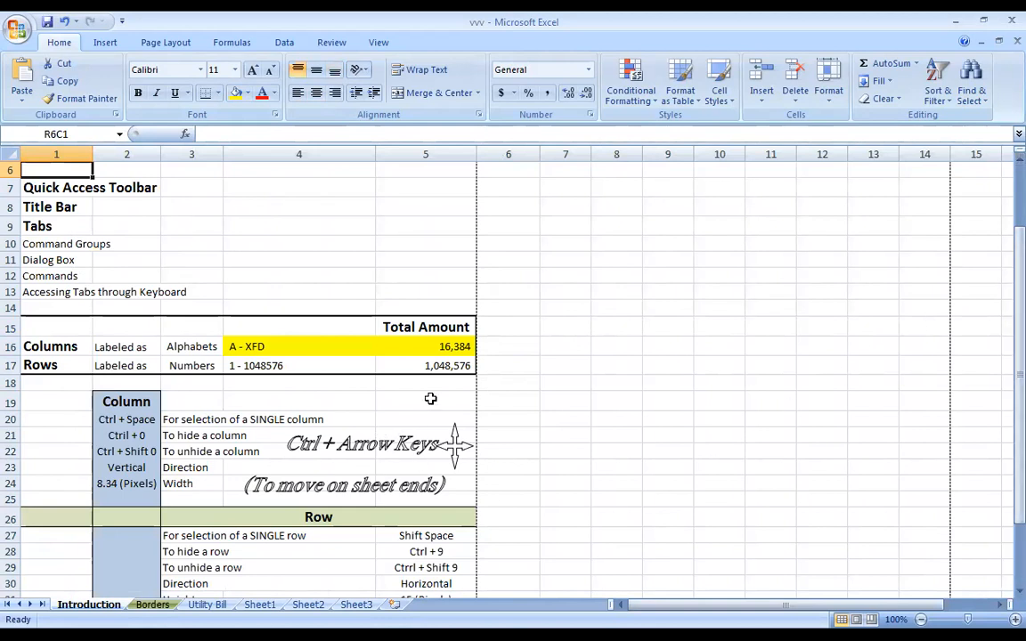
Switch the column labels back to letters by disabling the R1C1 reference style in the Excel formula options
left_click(16, 27)
left_click(226, 378)
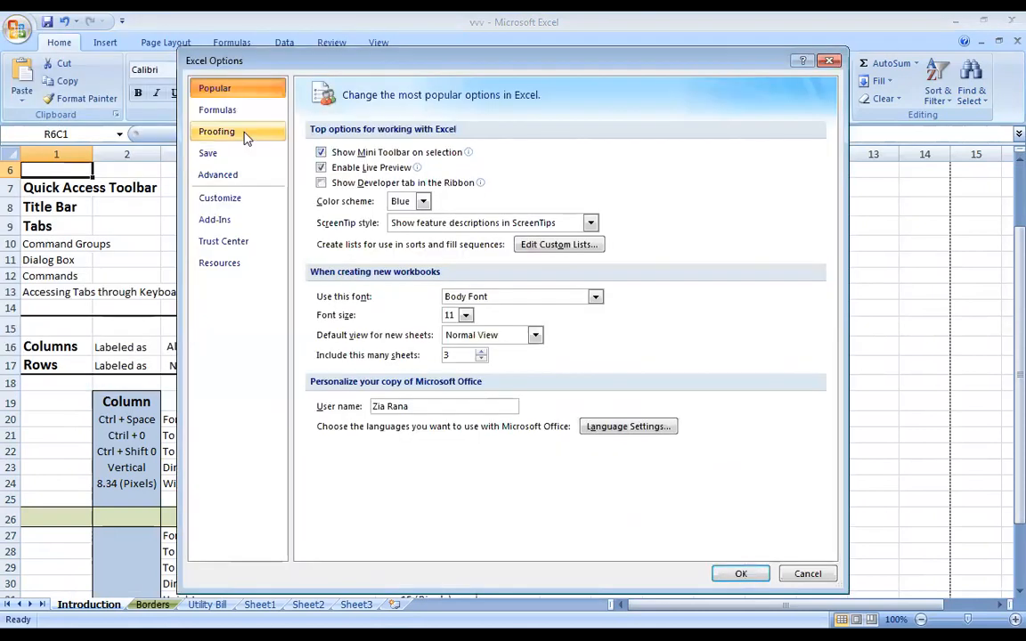
left_click(233, 110)
left_click(321, 259)
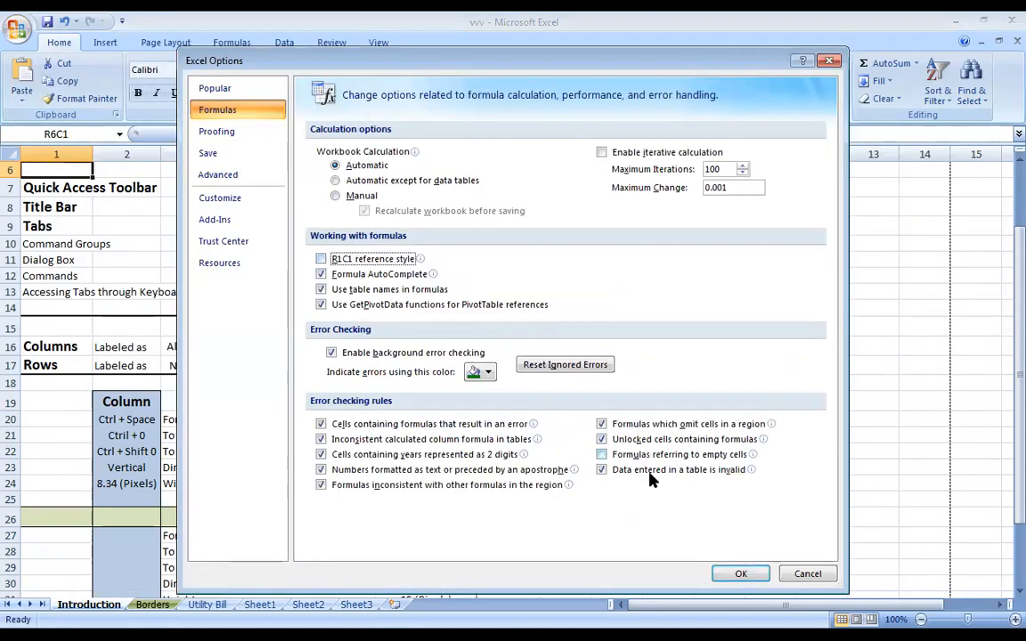
left_click(740, 575)
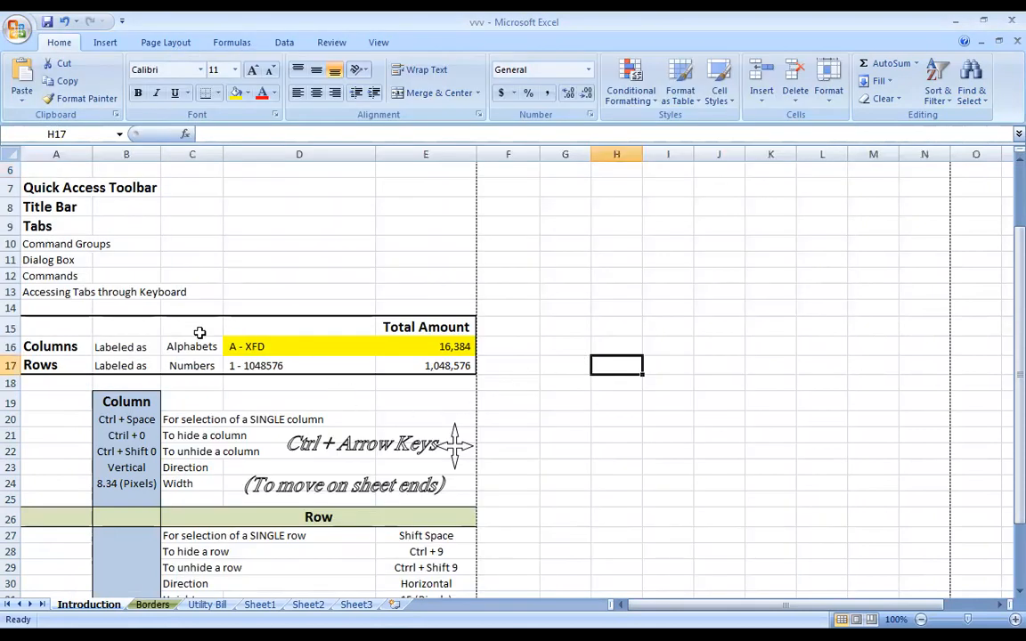
Point out the row labelling by selecting the Rows entries in row 17 and the whole rows 10 to 25
left_click(74, 363)
left_click(190, 367)
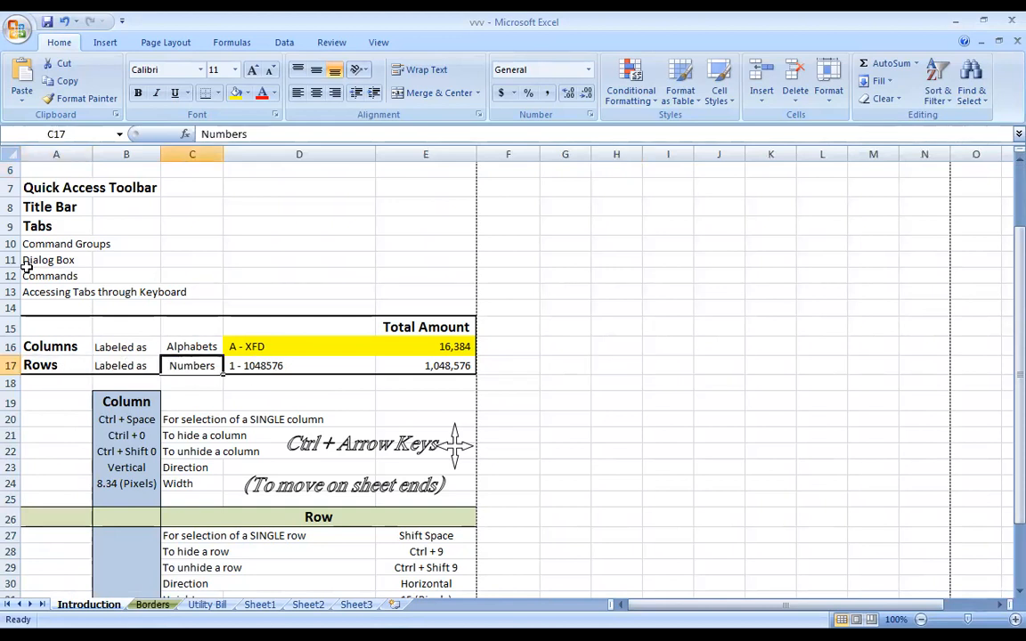
left_click_drag(10, 244, 9, 499)
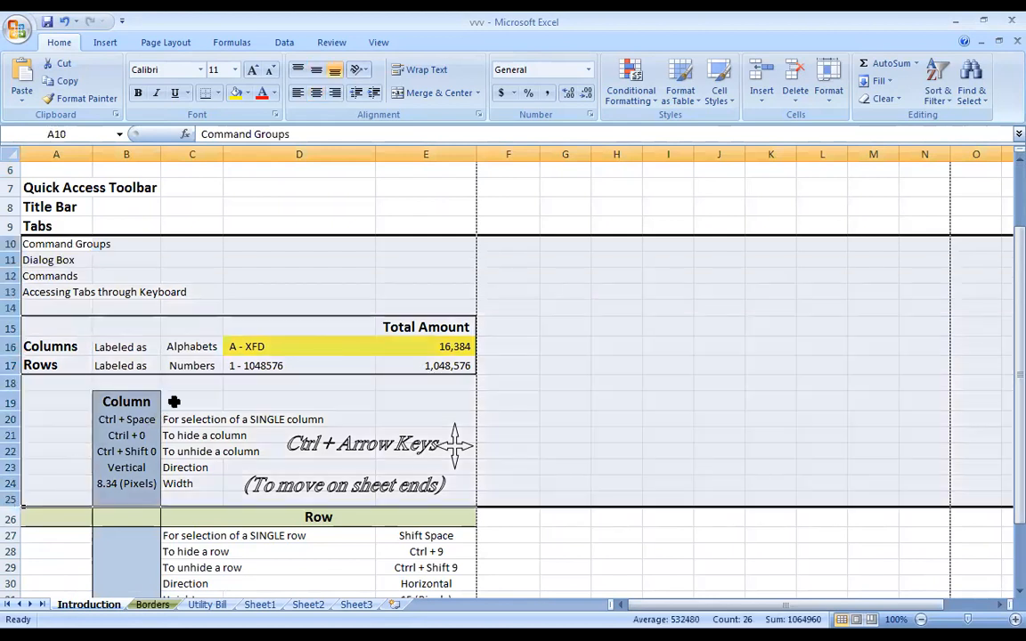
left_click(251, 366)
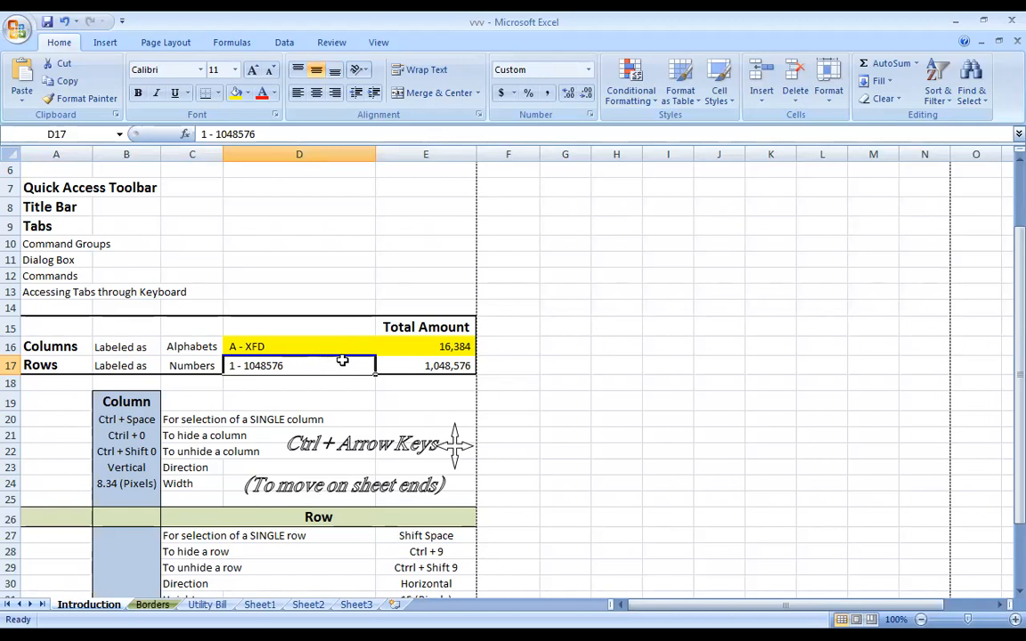
left_click(414, 364)
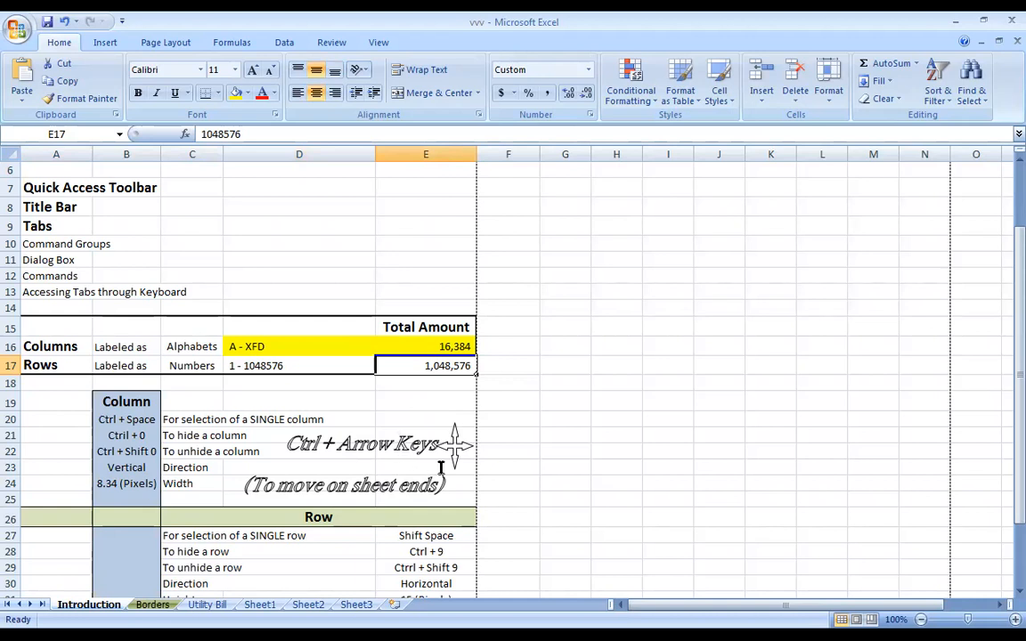
left_click(502, 205)
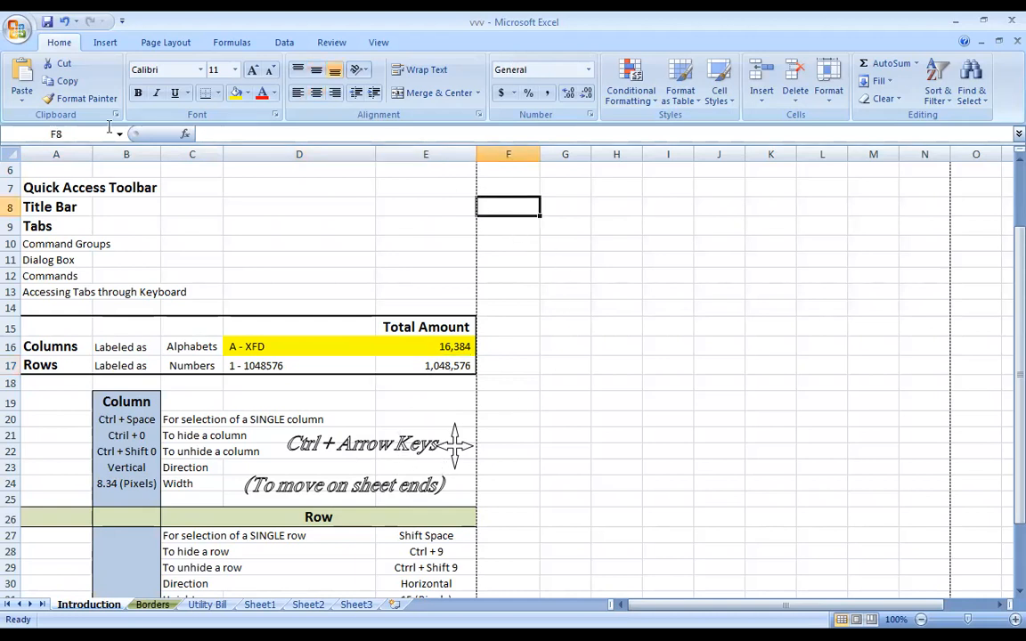
Jump from G17 down to the last row of the sheet and select the whole row 1048576
left_click(547, 361)
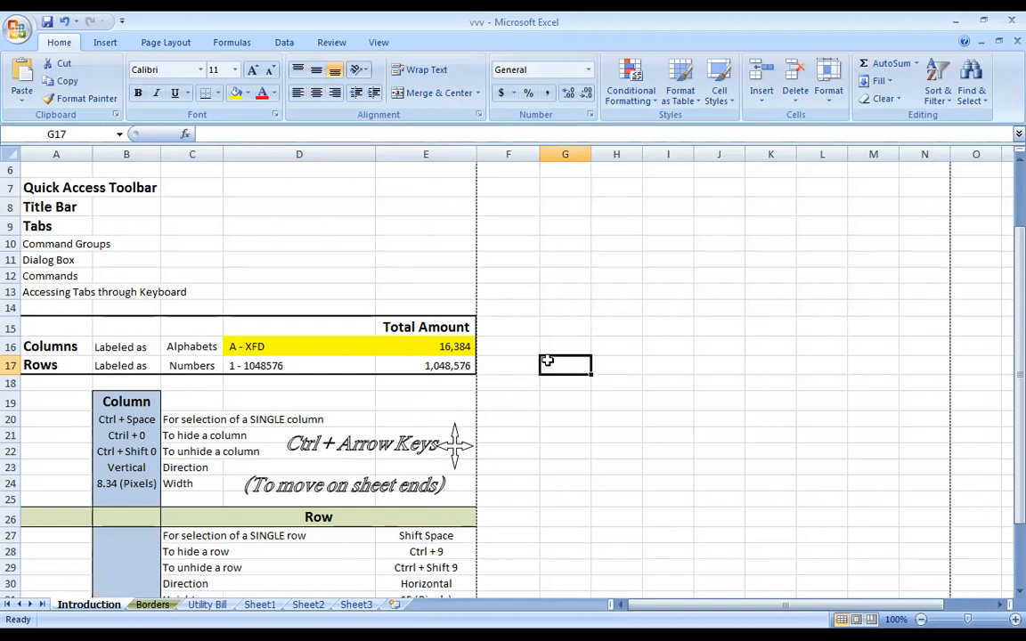
key("ctrl+Down")
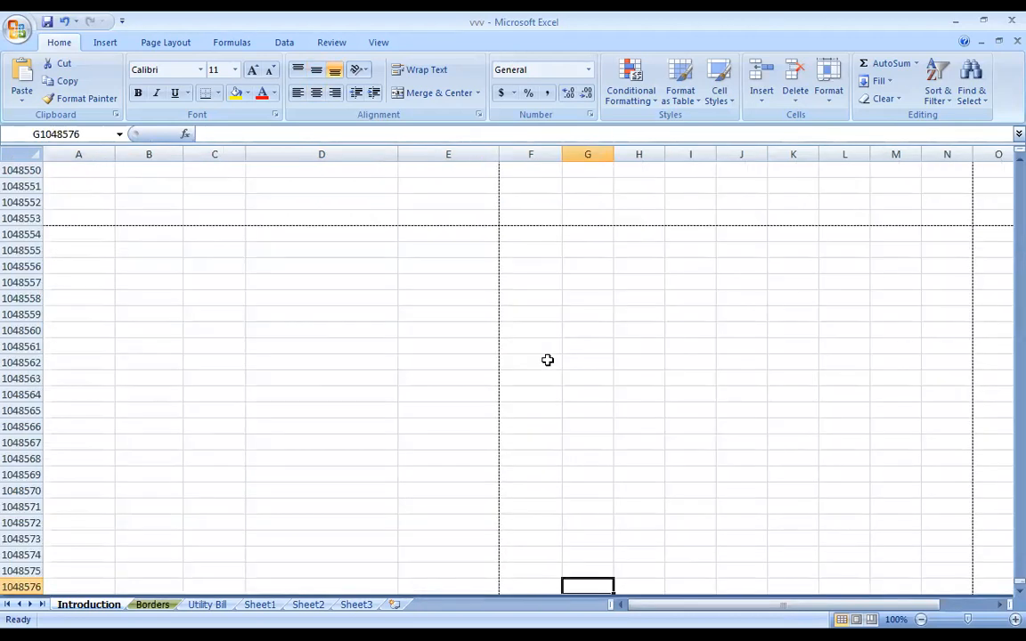
left_click(66, 588)
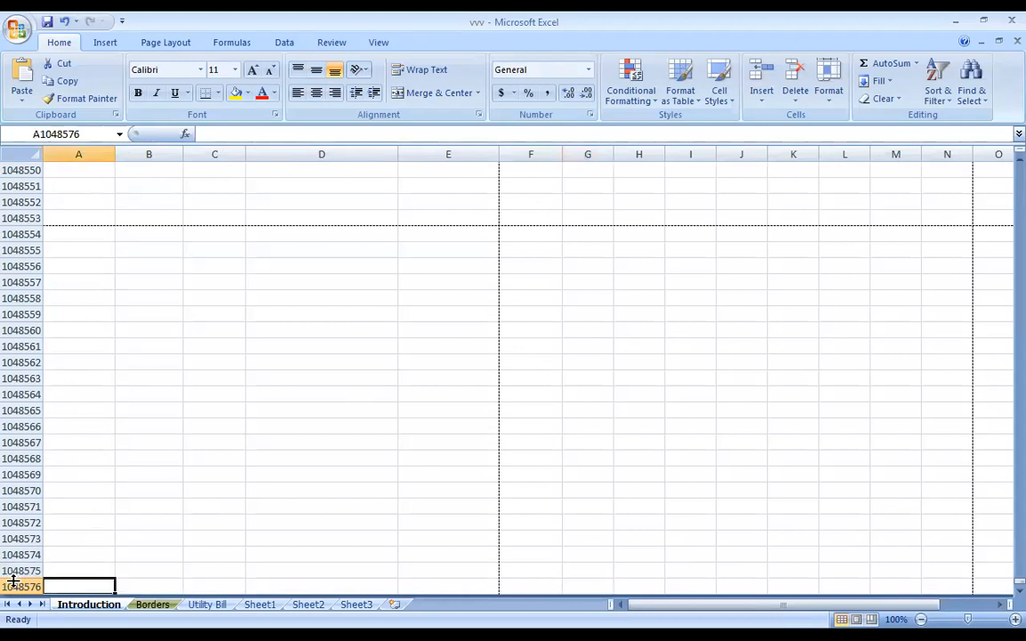
left_click(18, 588)
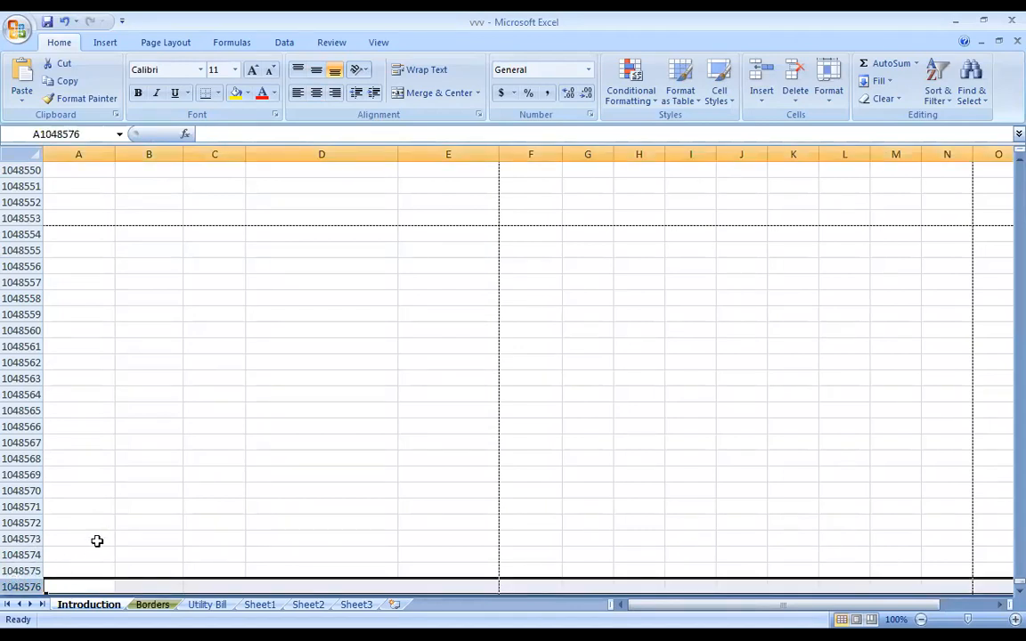
left_click(97, 540)
Jump from A1048576 back up column A to the INTRODUCTION title in A1
left_click(67, 586)
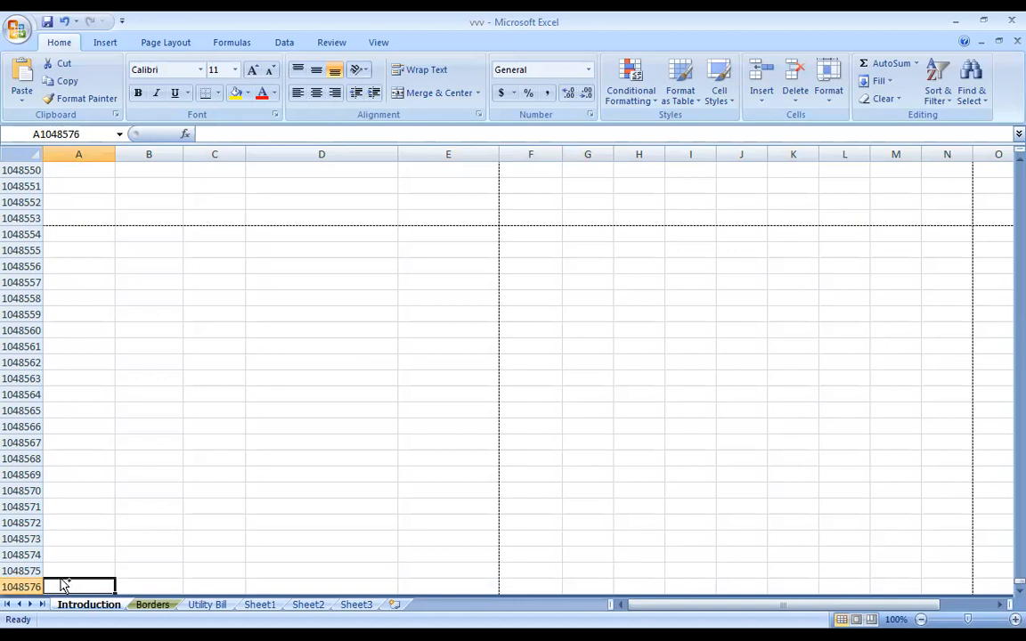
key("ctrl+Up")
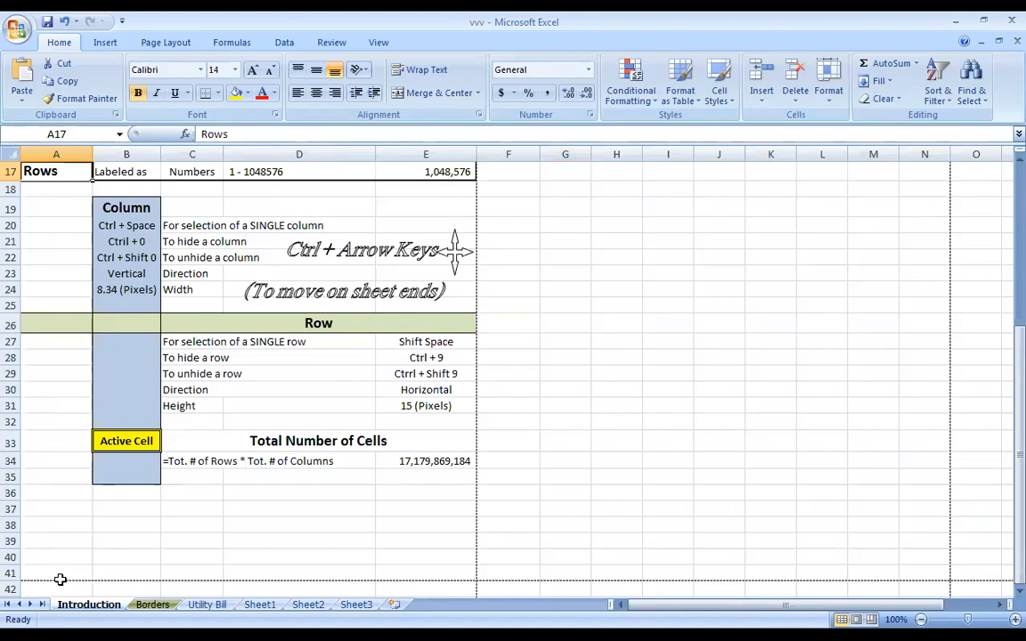
key("ctrl+Up")
key("ctrl+Up")
key("ctrl+Up")
key("ctrl+Up")
key("ctrl+Up")
key("ctrl+Up")
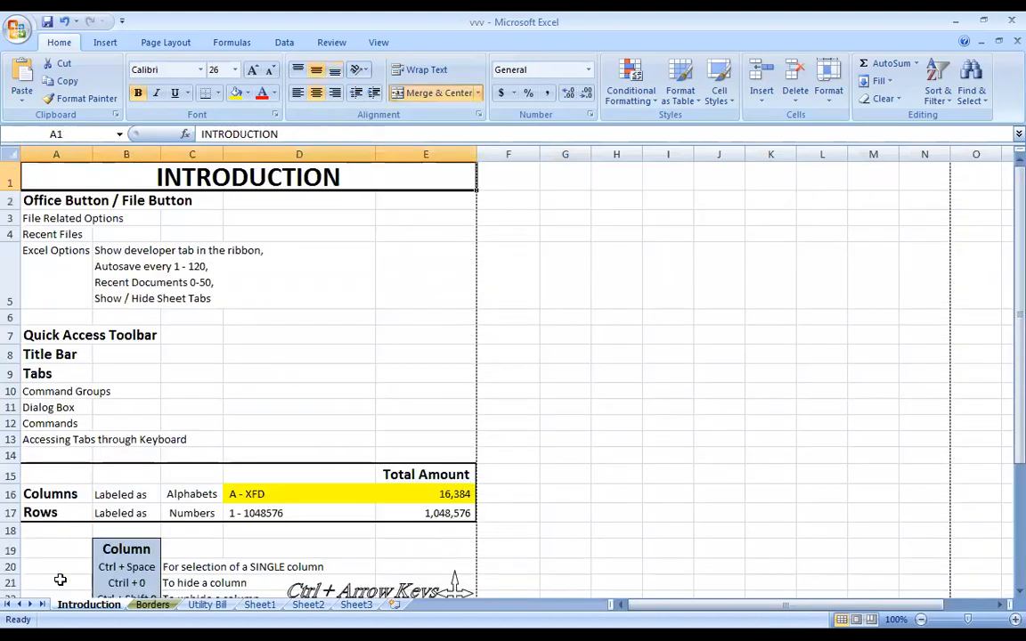
Highlight the row number range and total number of rows in D17:E17 with a yellow fill
left_click_drag(277, 512, 443, 512)
left_click(236, 93)
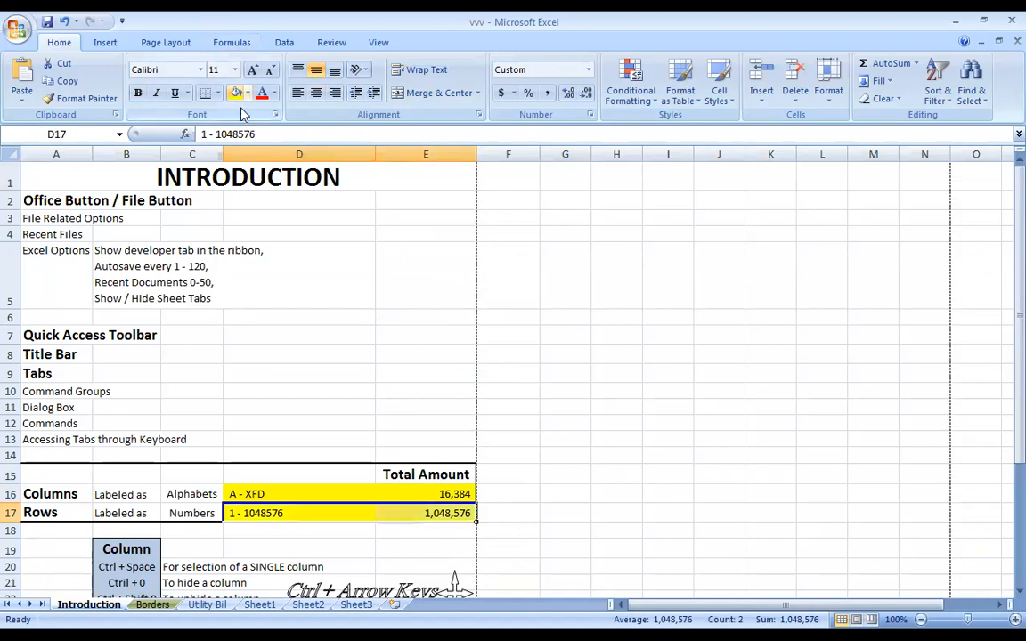
left_click(595, 330)
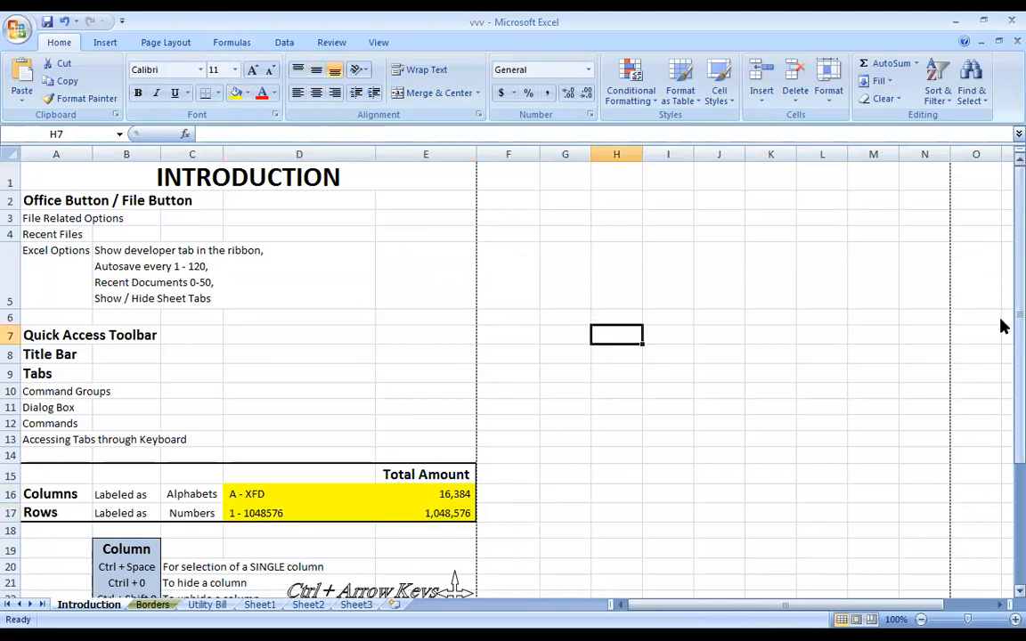
Select the blue Column block down column B, followed by the green Row band across A26:E26
left_click_drag(1002, 366, 1001, 518)
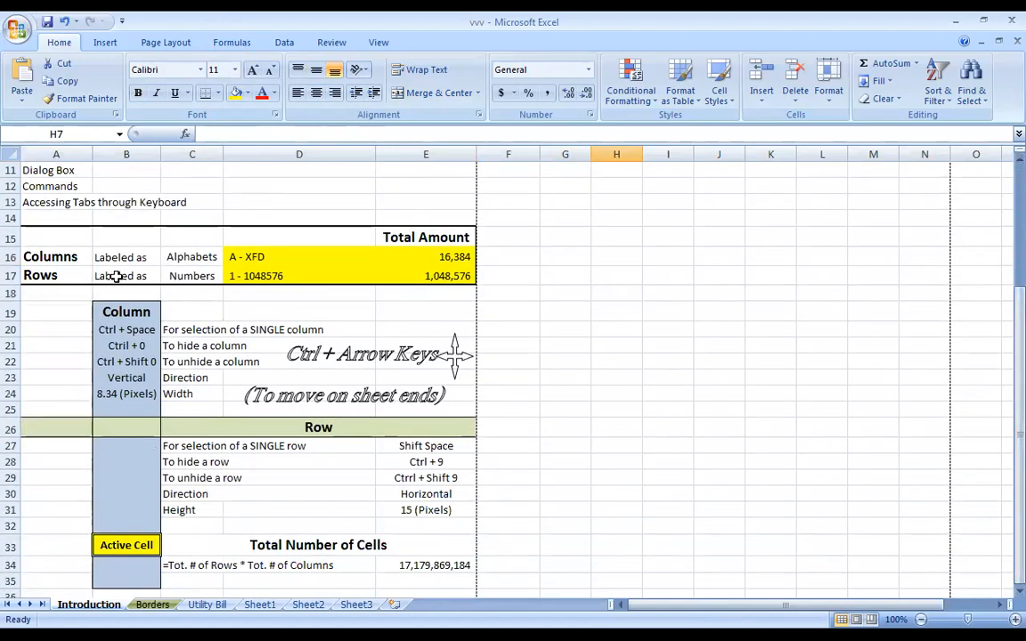
left_click_drag(118, 313, 107, 580)
left_click(129, 465)
left_click_drag(120, 314, 147, 579)
left_click(155, 493)
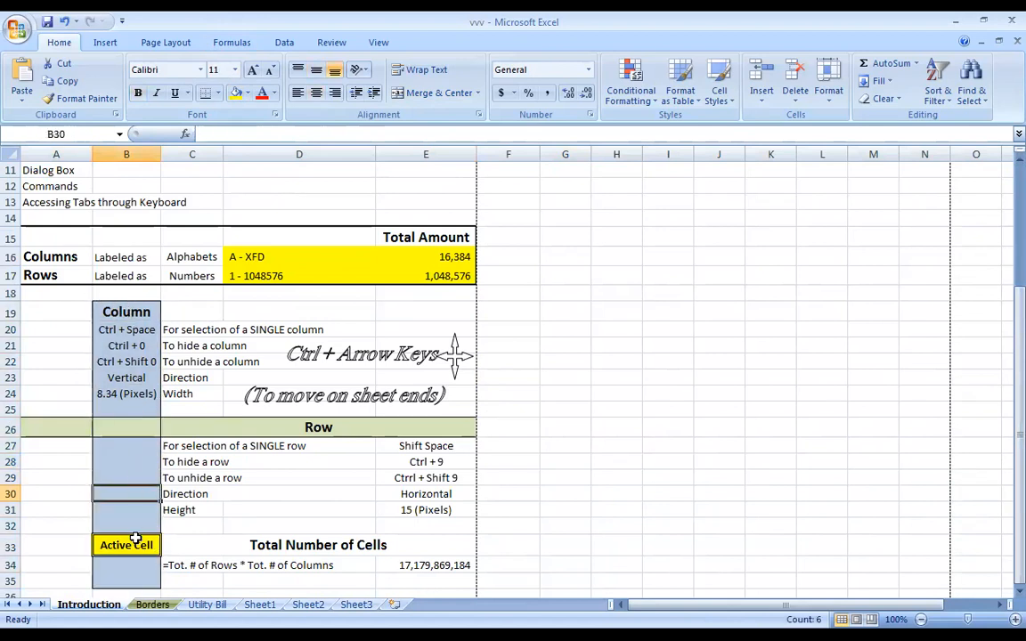
left_click_drag(36, 428, 393, 423)
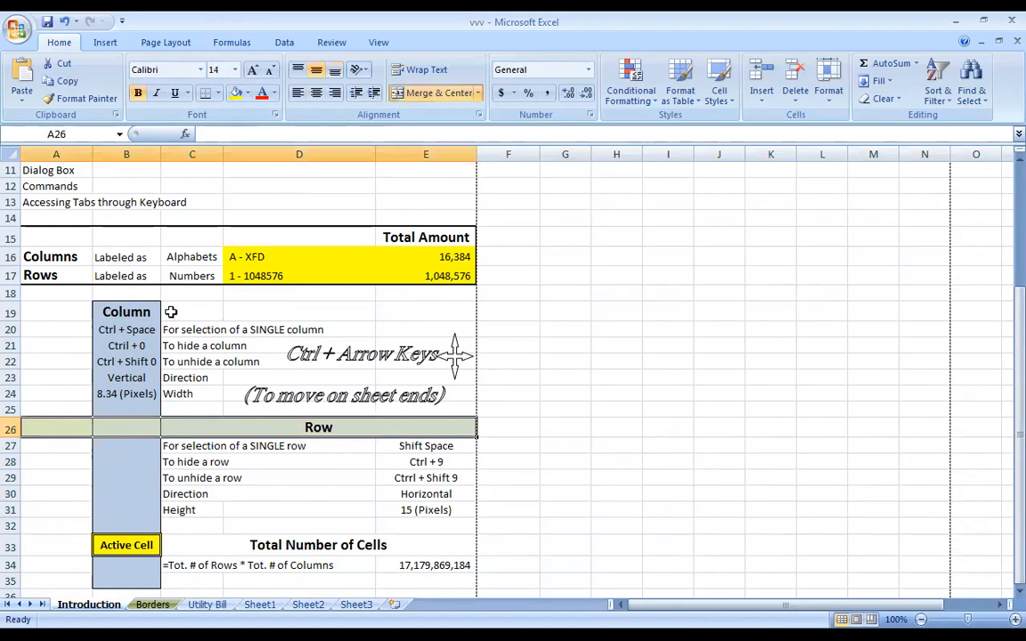
Point out the single-column selection shortcut in row 20 and apply it from I19 to select the whole column I
left_click(130, 345)
left_click(131, 330)
left_click(207, 332)
left_click(119, 329)
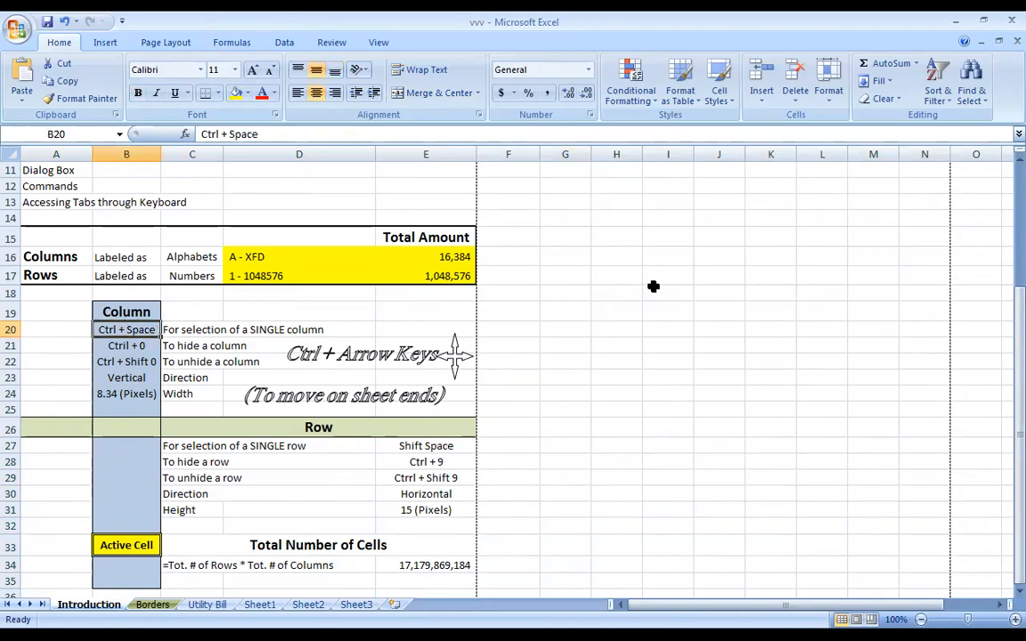
left_click(668, 311)
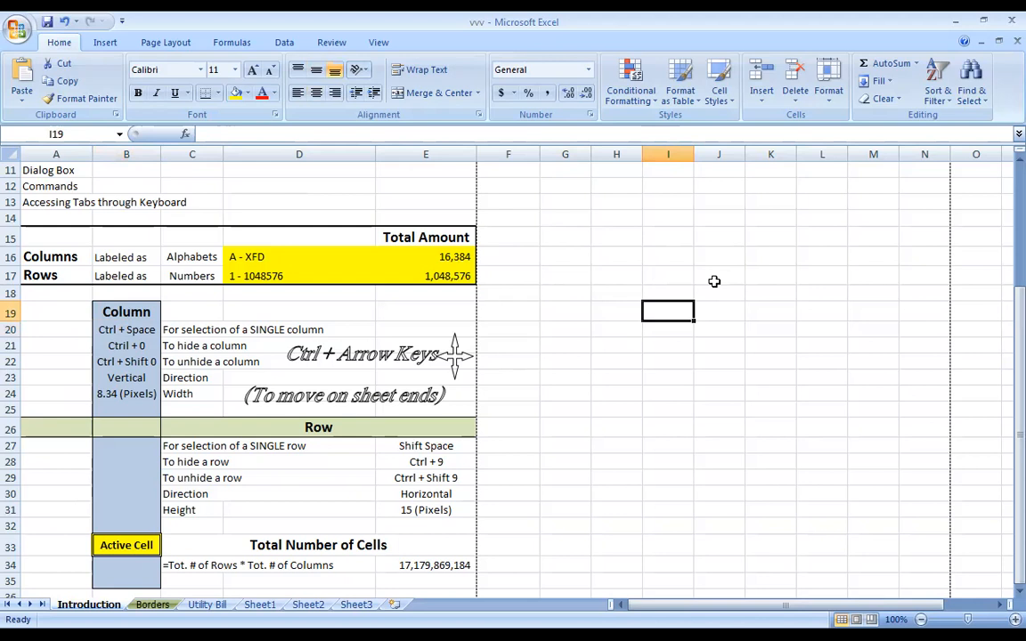
key("ctrl+space")
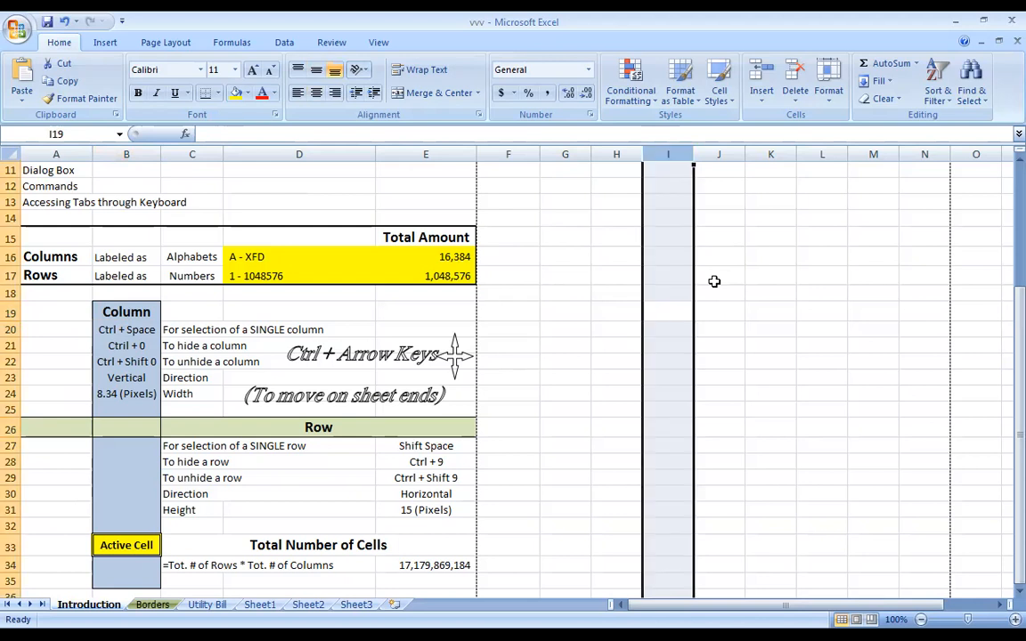
Return to cell I16, select the whole column I from its heading, and clear the column selection
left_click(669, 257)
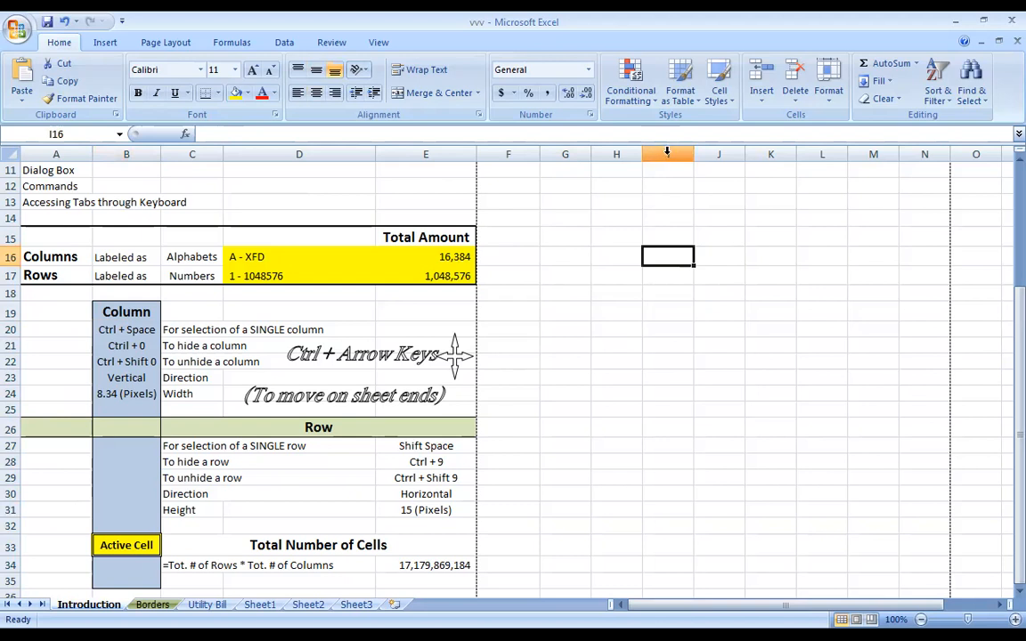
left_click(667, 154)
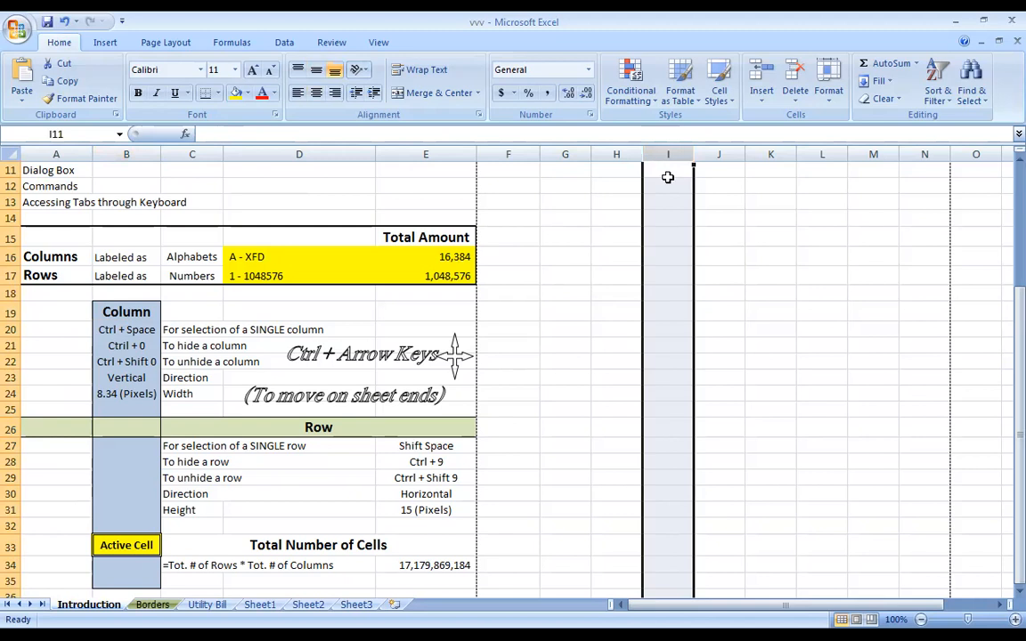
left_click(665, 206)
Select cells down column I from I12 to I32, reselect the whole column, and finish on cell I14
left_click_drag(660, 183, 646, 506)
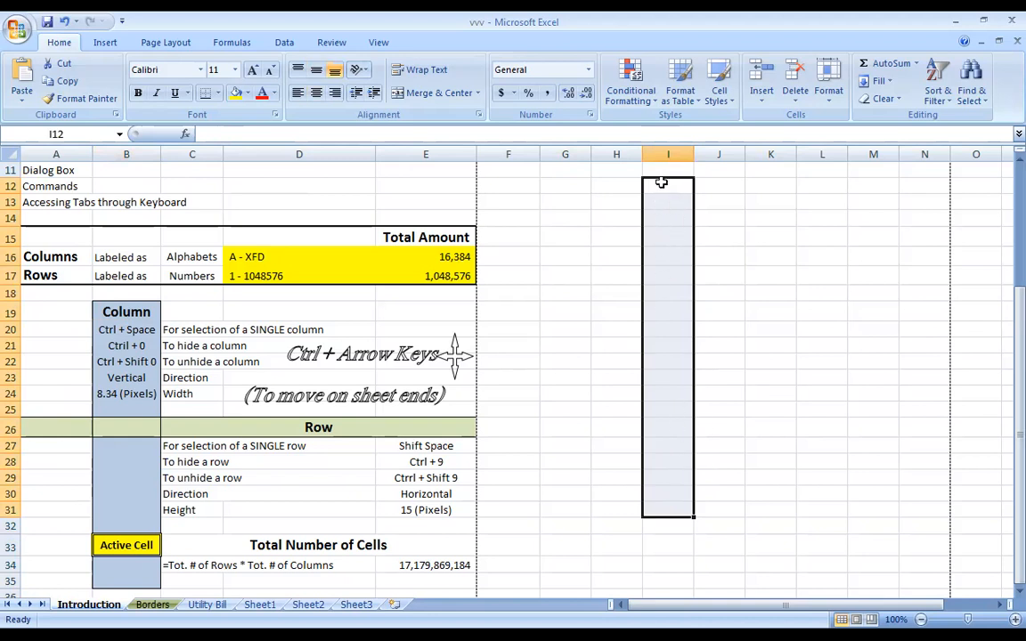
left_click_drag(665, 185, 646, 520)
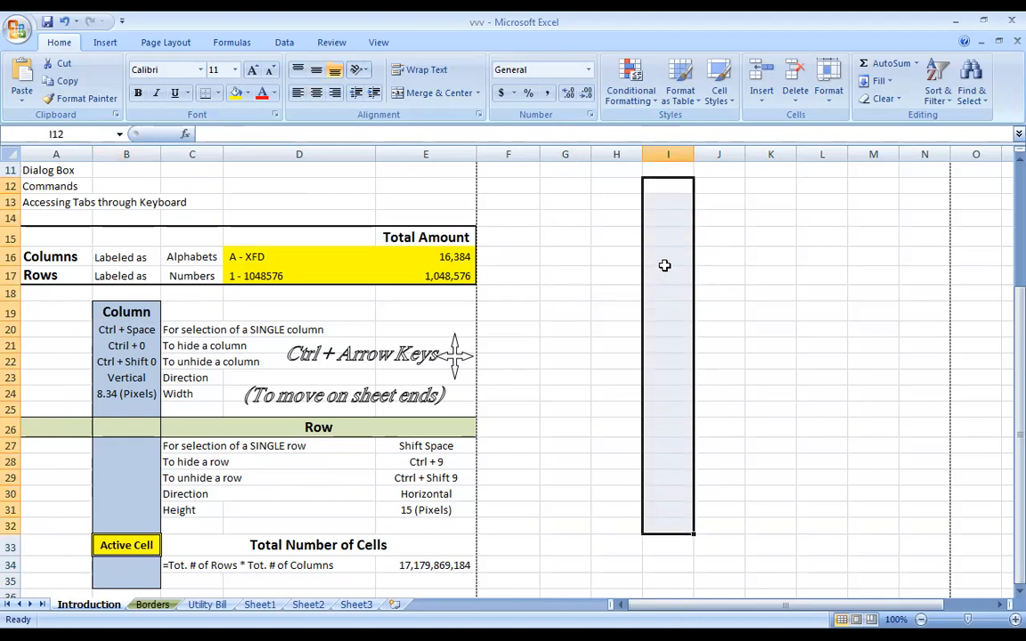
left_click(666, 201)
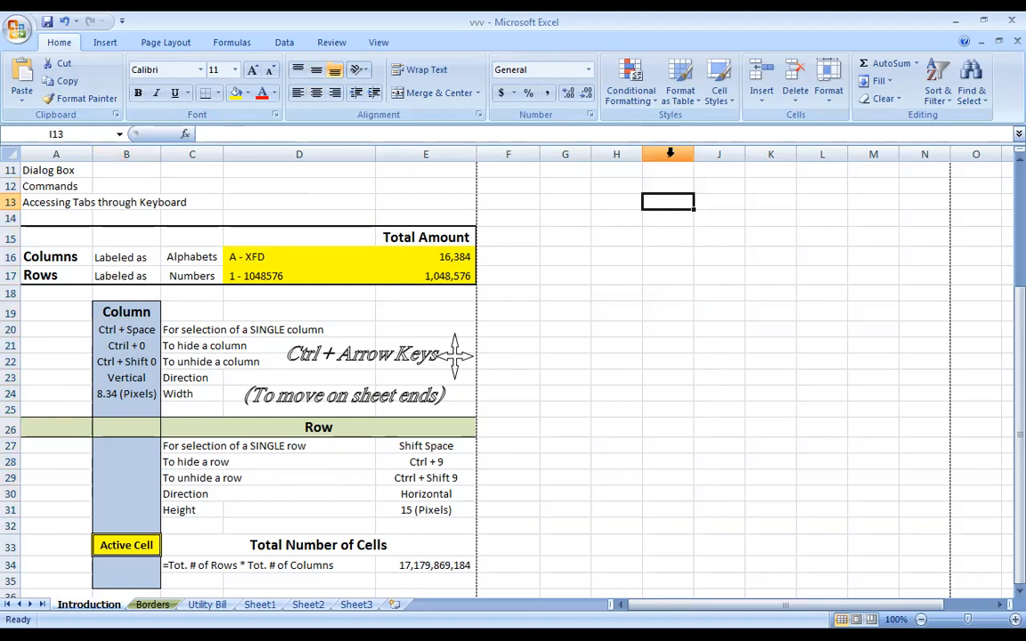
left_click(670, 153)
left_click(672, 215)
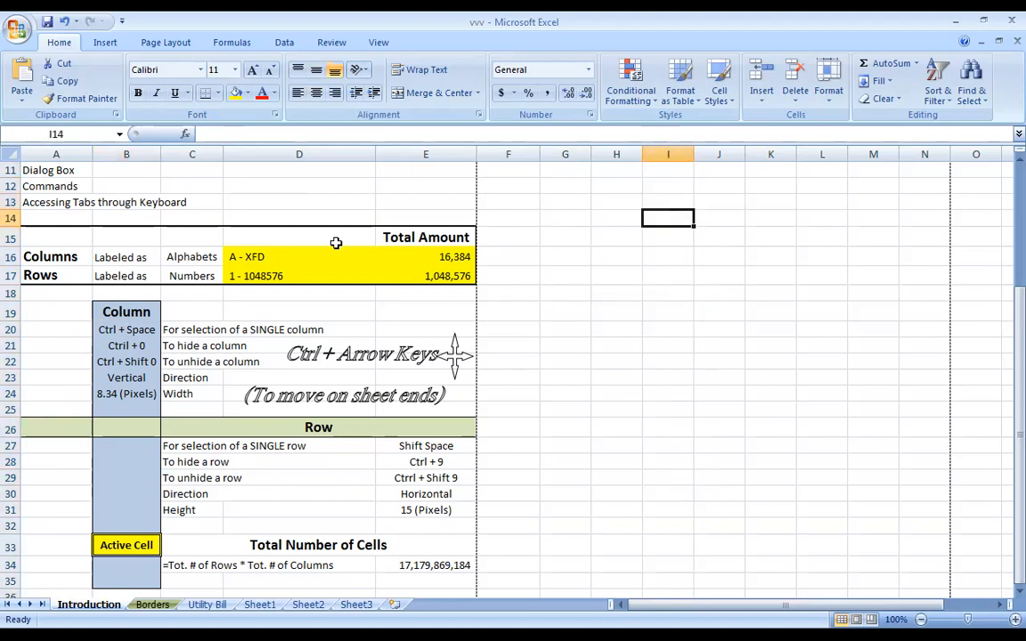
Select the hide and unhide column shortcuts in B21:D22, and show the vertical column direction by selecting J15:J33
left_click_drag(132, 346, 230, 361)
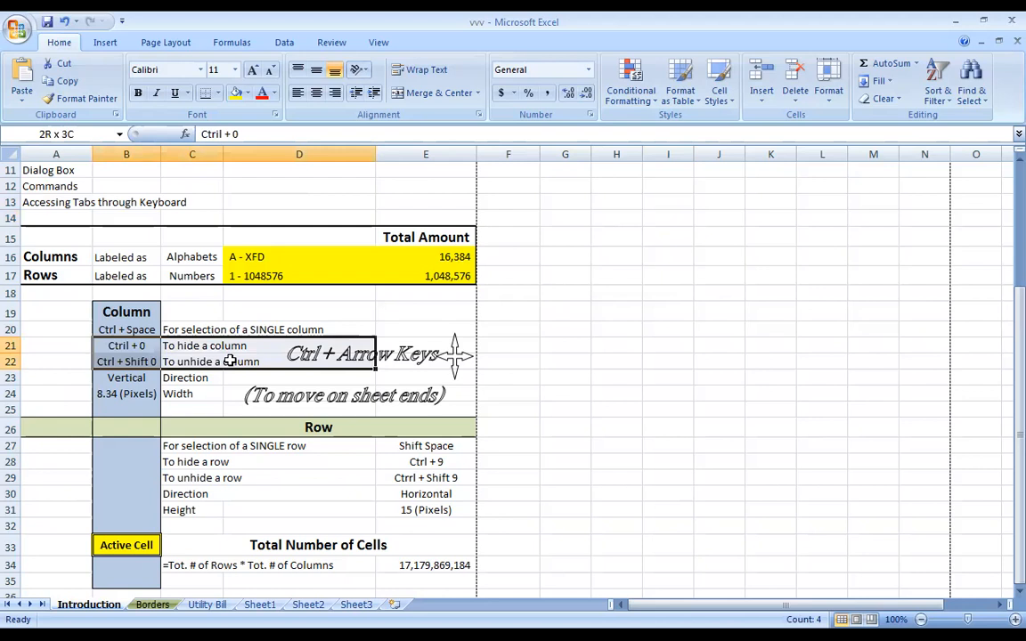
left_click(144, 378)
left_click_drag(140, 309, 131, 573)
left_click_drag(708, 237, 739, 544)
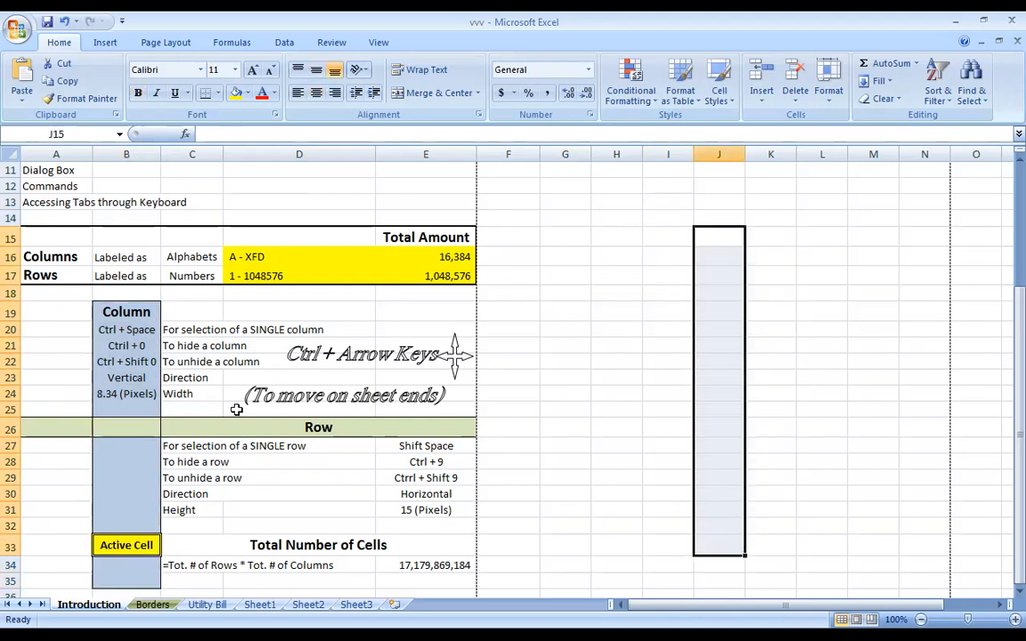
Select the vertical direction entry in B23 and illustrate it with J13:J32 and whole columns J and I, finishing on H21
left_click(140, 378)
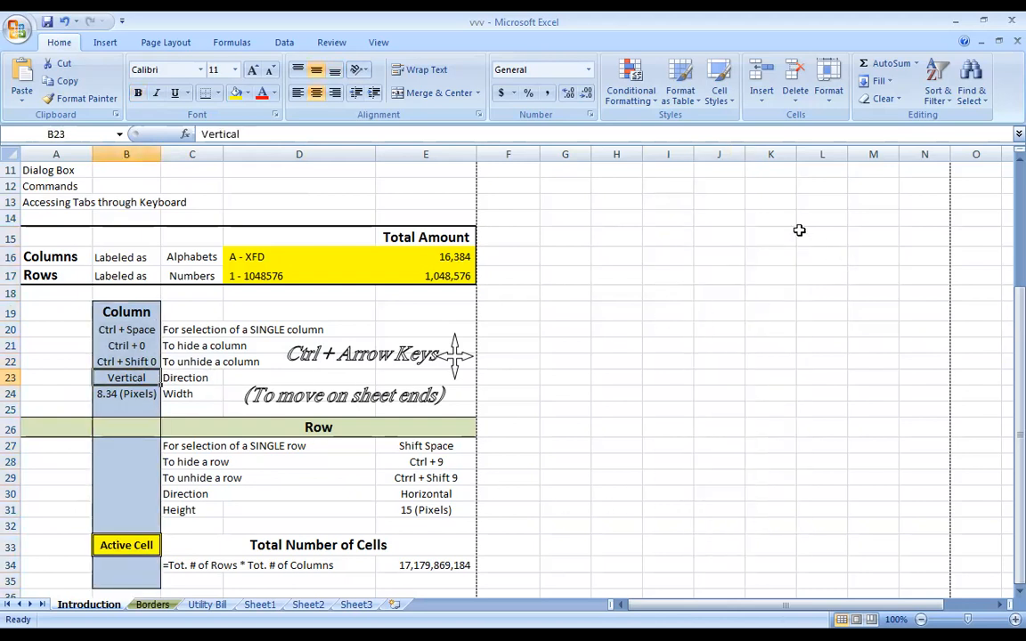
left_click_drag(741, 203, 695, 519)
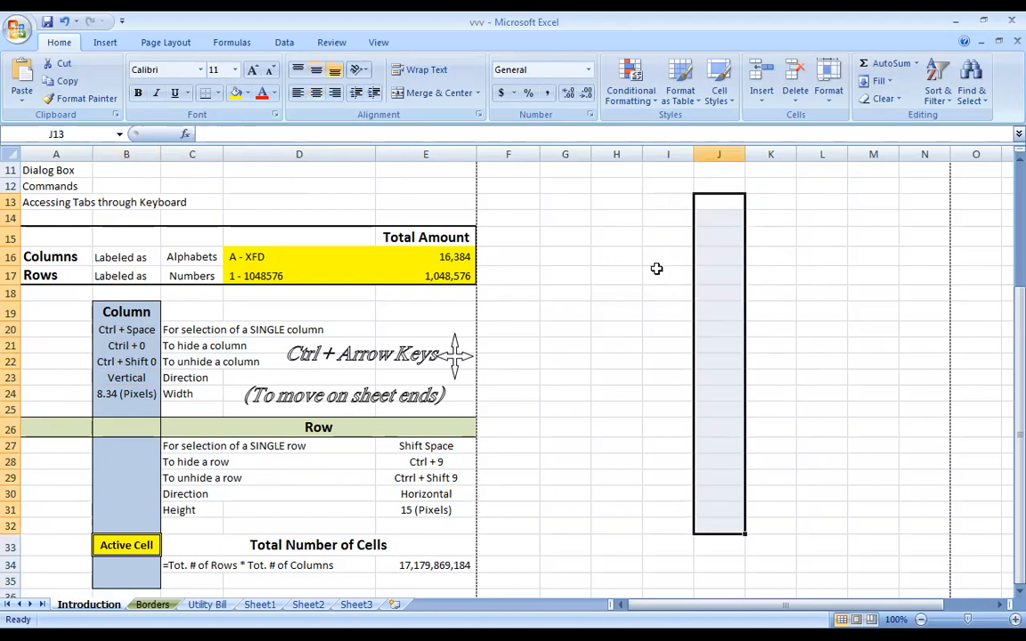
left_click(720, 153)
left_click(658, 153)
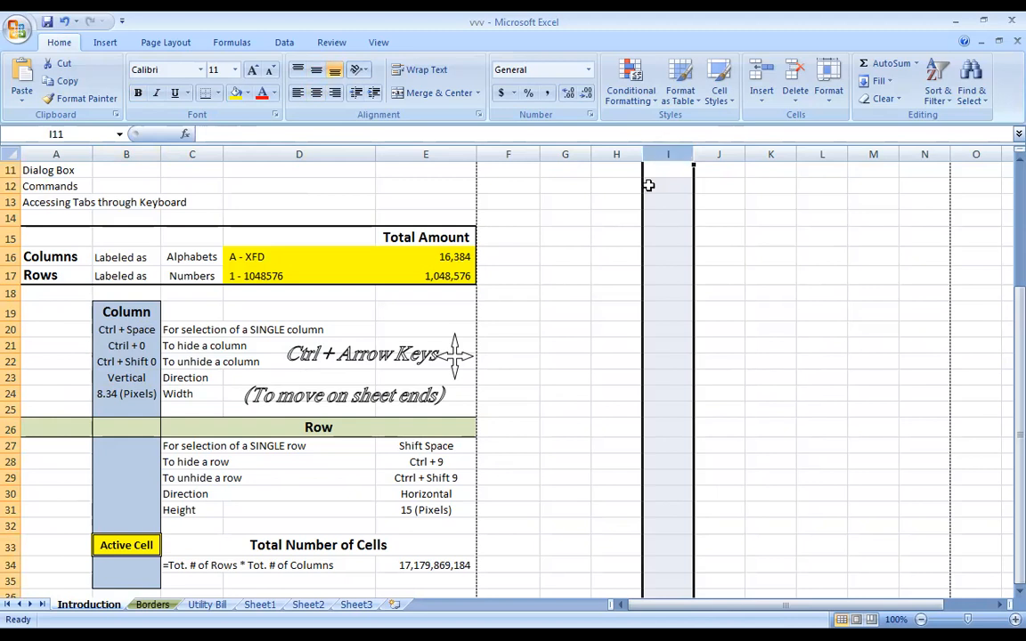
left_click(638, 342)
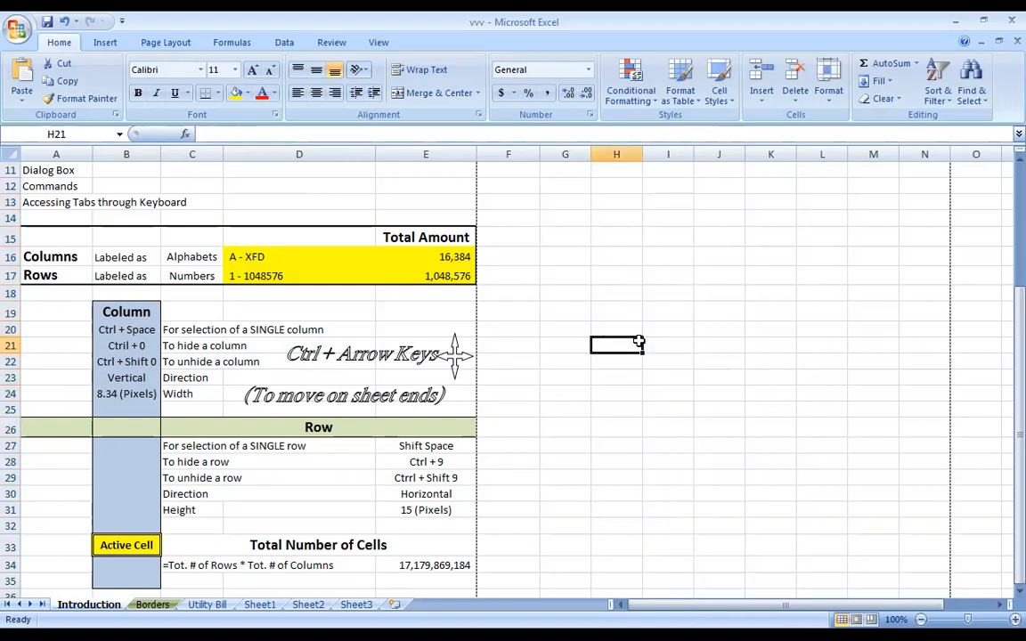
Select the column width entry in B24 and check the Column Width setting of column I, finishing on J19
left_click(135, 393)
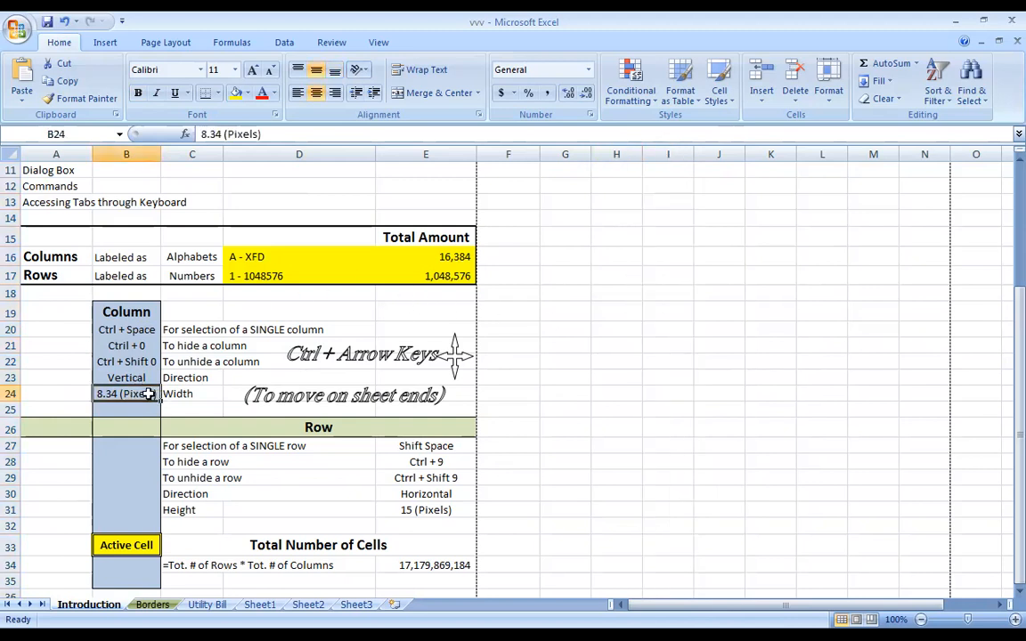
left_click(625, 153)
right_click(626, 155)
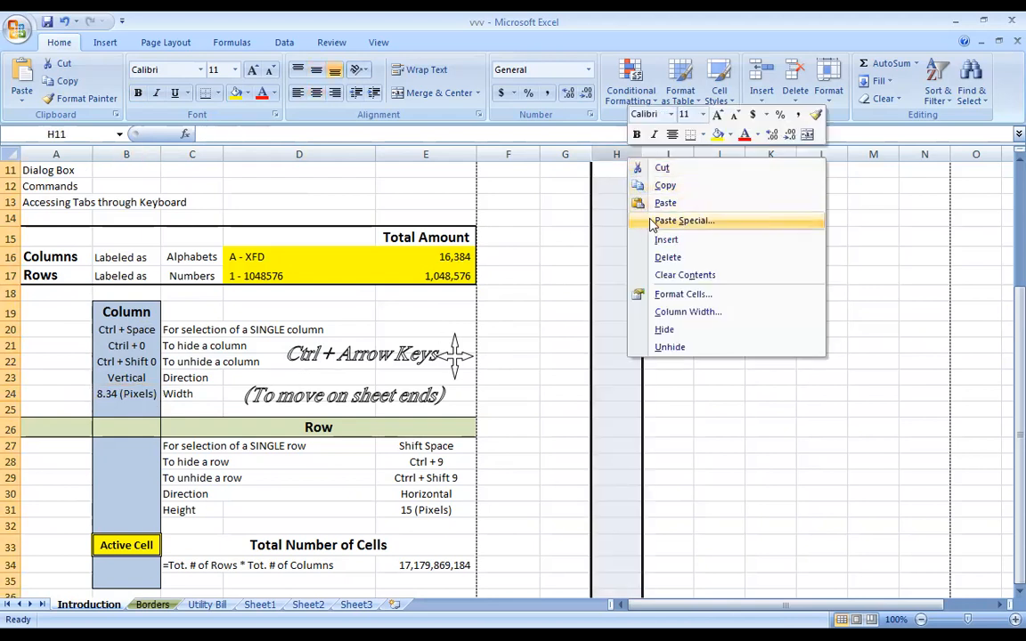
left_click(703, 235)
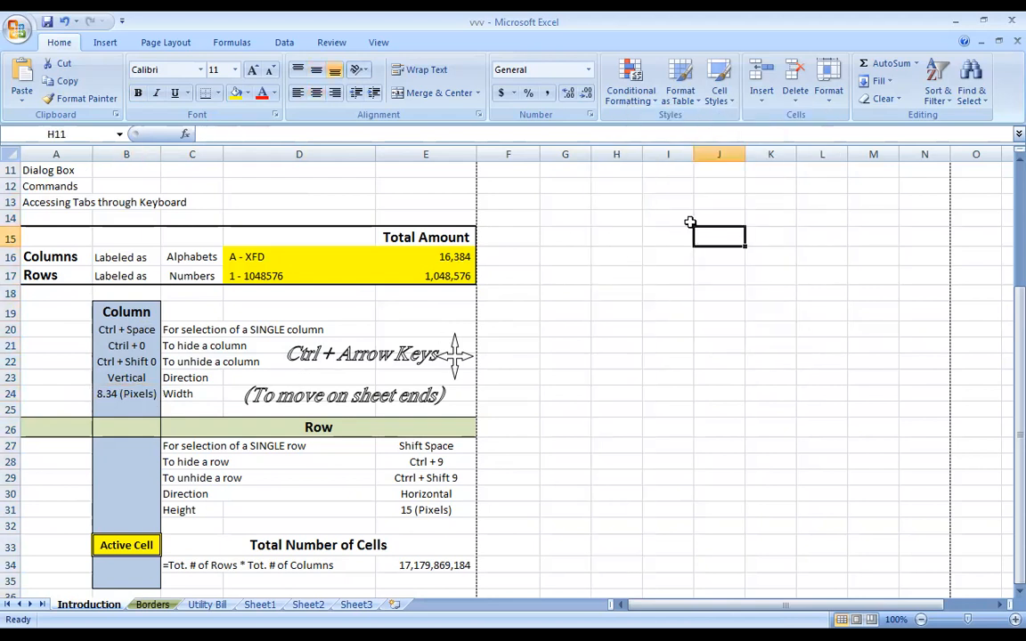
left_click(673, 152)
right_click(673, 148)
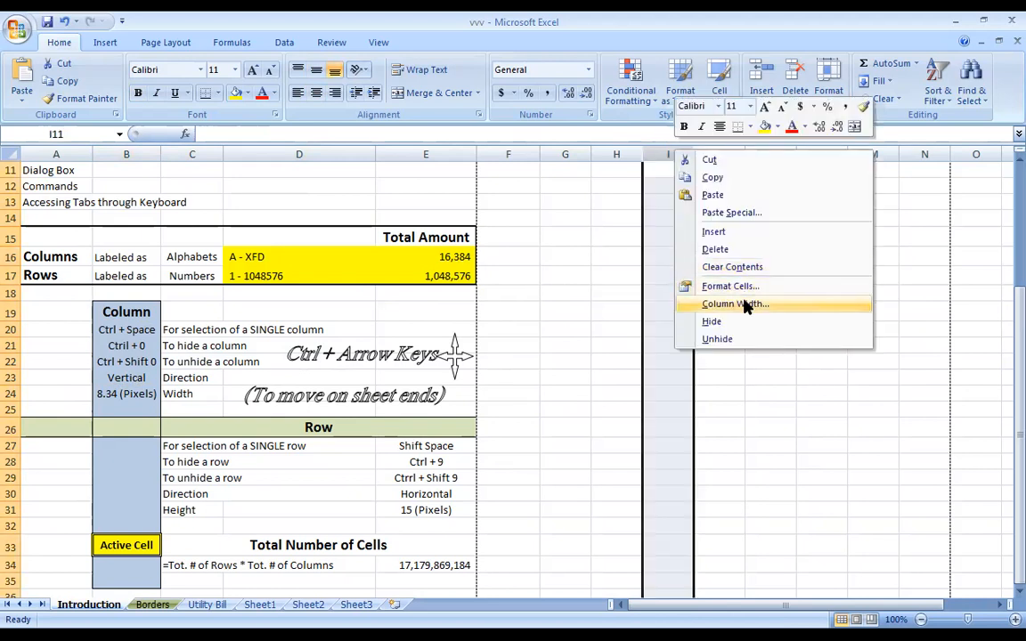
left_click(740, 304)
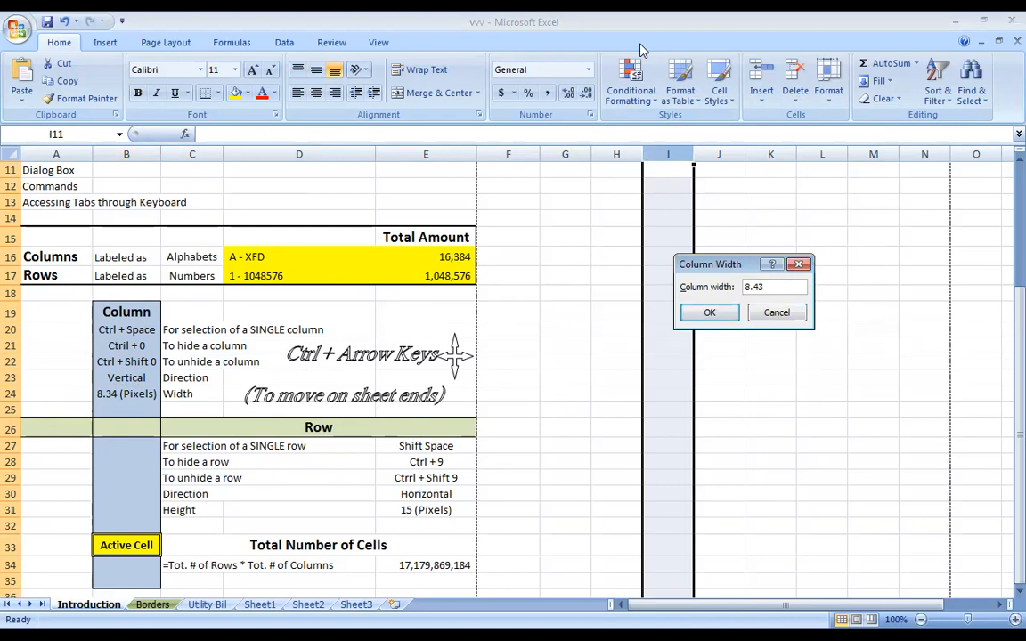
left_click(710, 312)
left_click(719, 311)
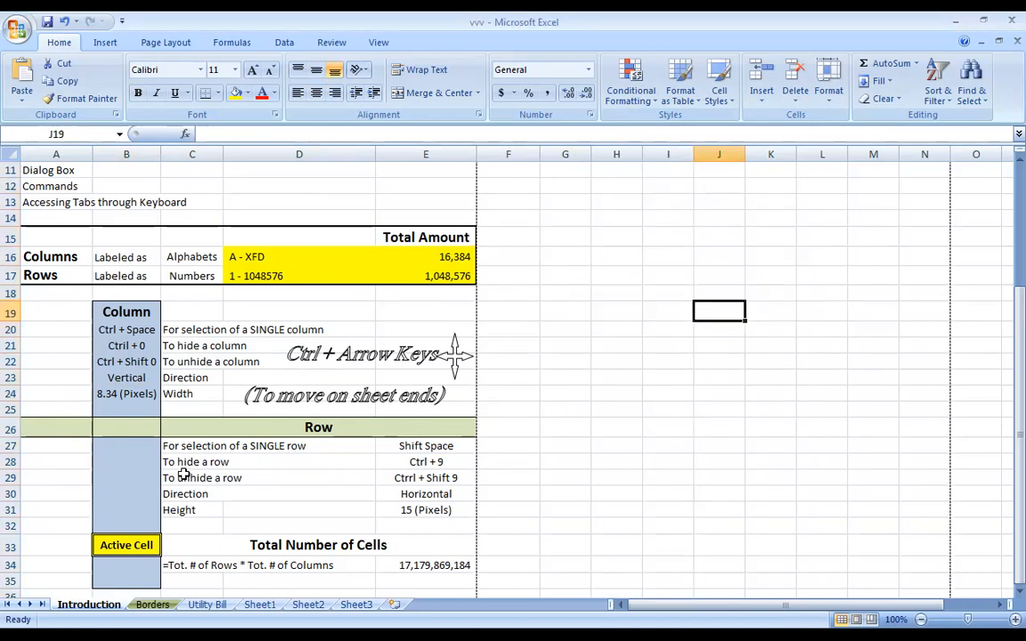
Introduce the Row section by selecting cells along row 26, the single-row selection label in C27, and the whole row 26 from its heading
left_click_drag(74, 423, 473, 426)
left_click_drag(564, 429, 870, 424)
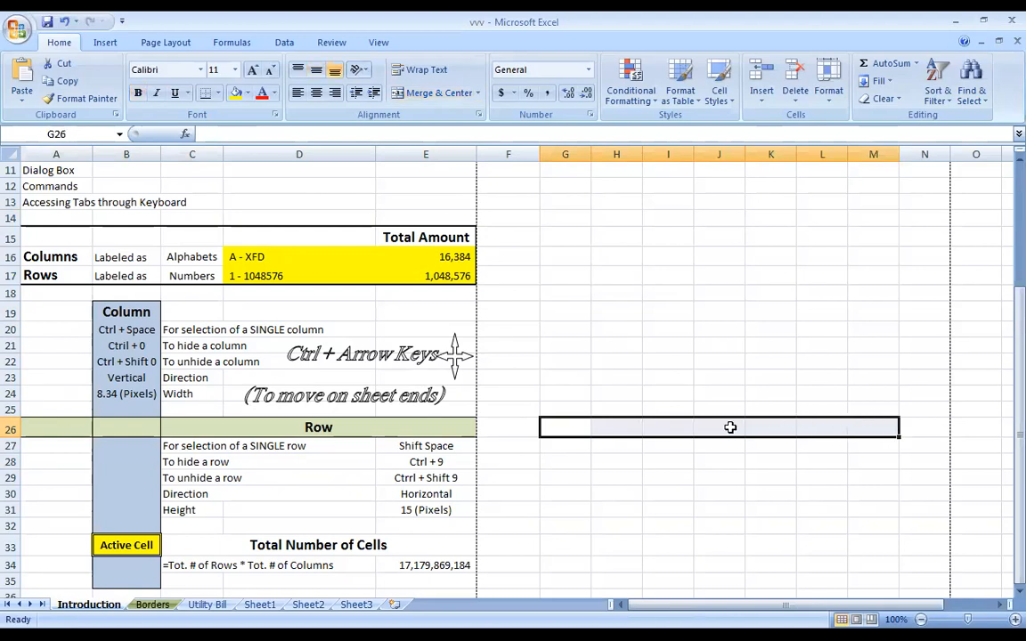
left_click(688, 448)
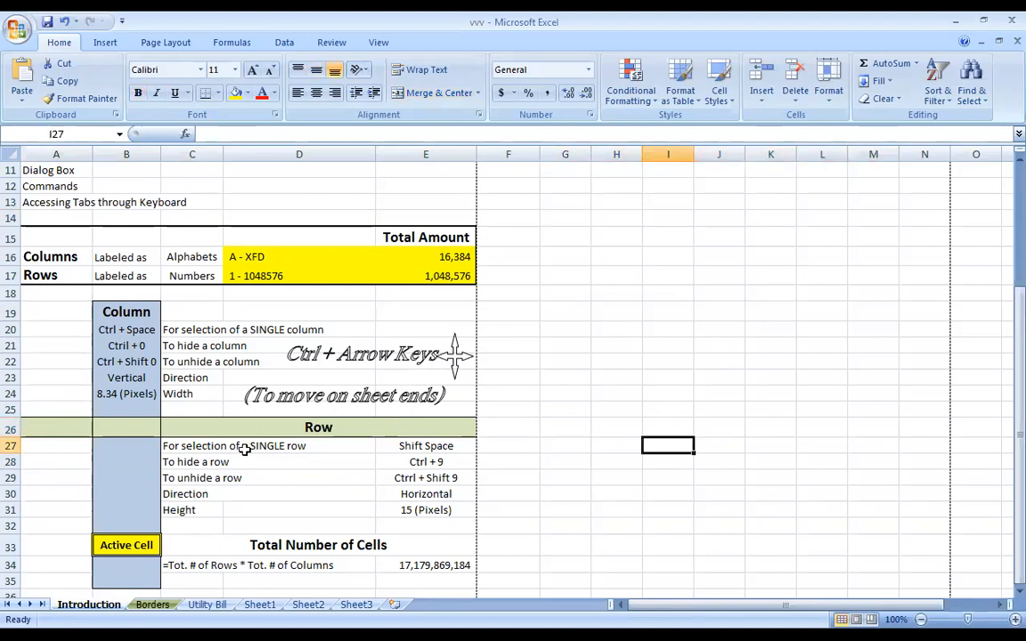
left_click(294, 449)
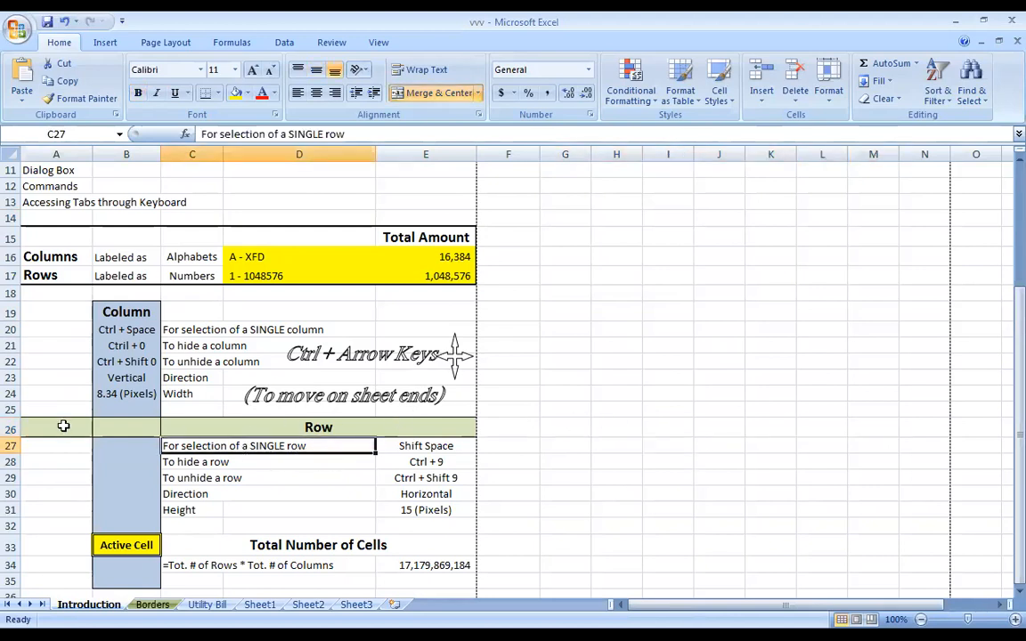
left_click(11, 427)
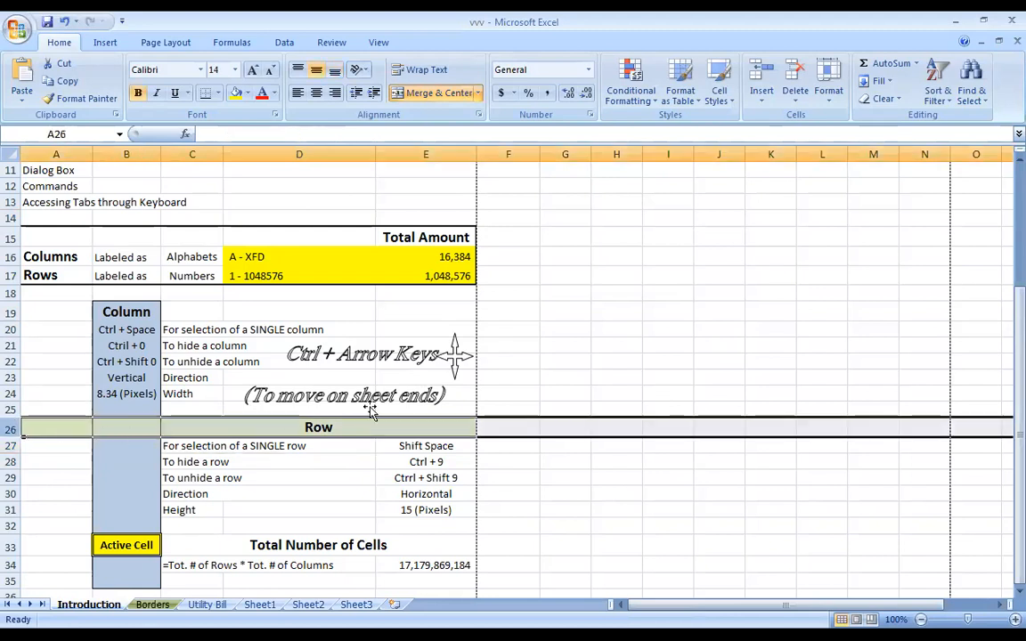
left_click(676, 480)
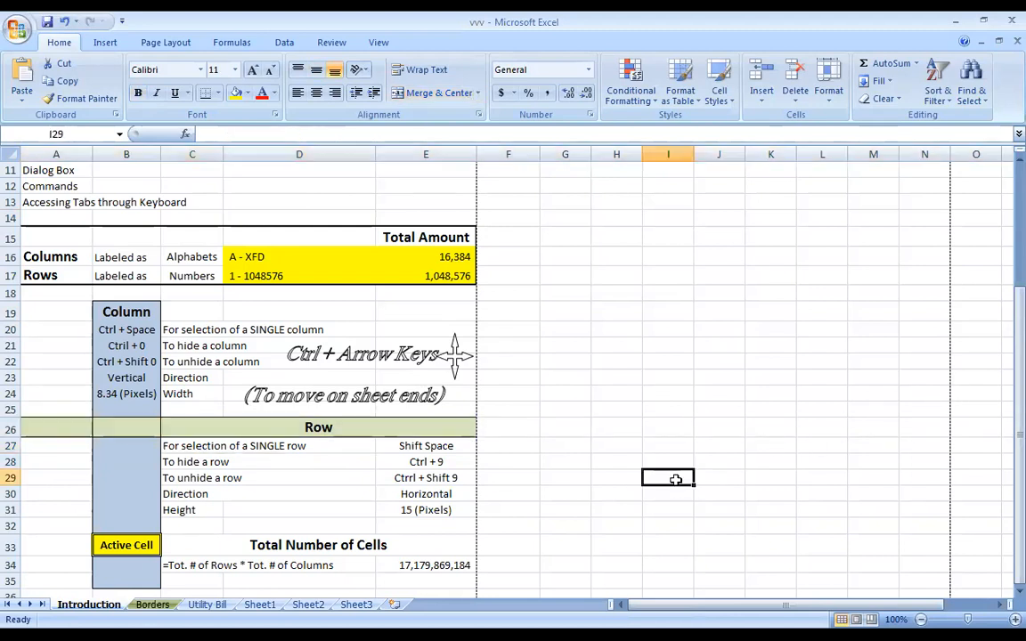
Demonstrate selecting the whole row 32 with the single-row shortcut from I32 and from its heading, finishing on I32
left_click(656, 522)
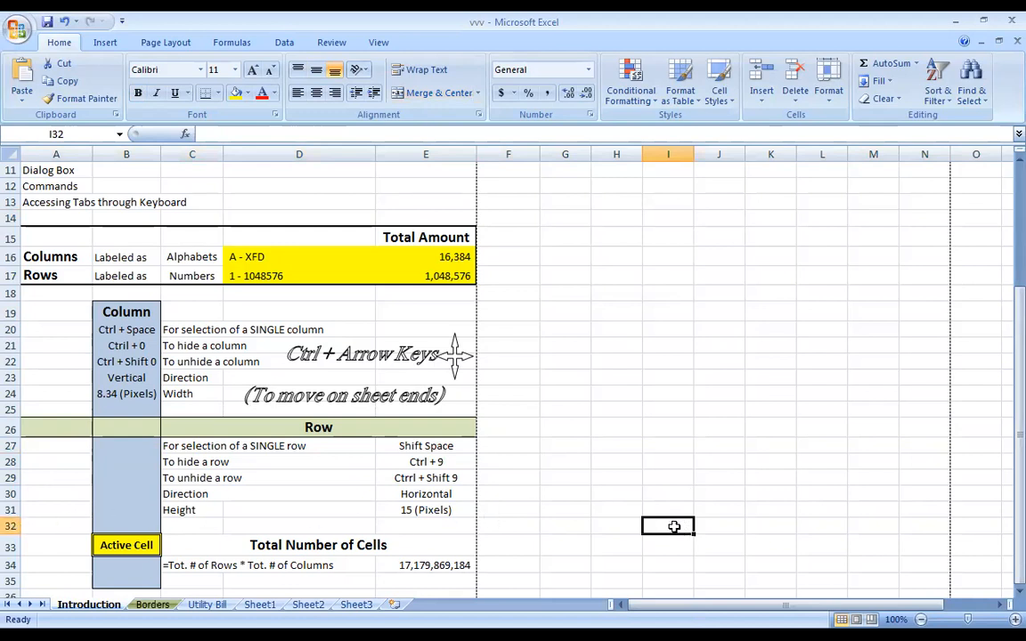
key("shift+space")
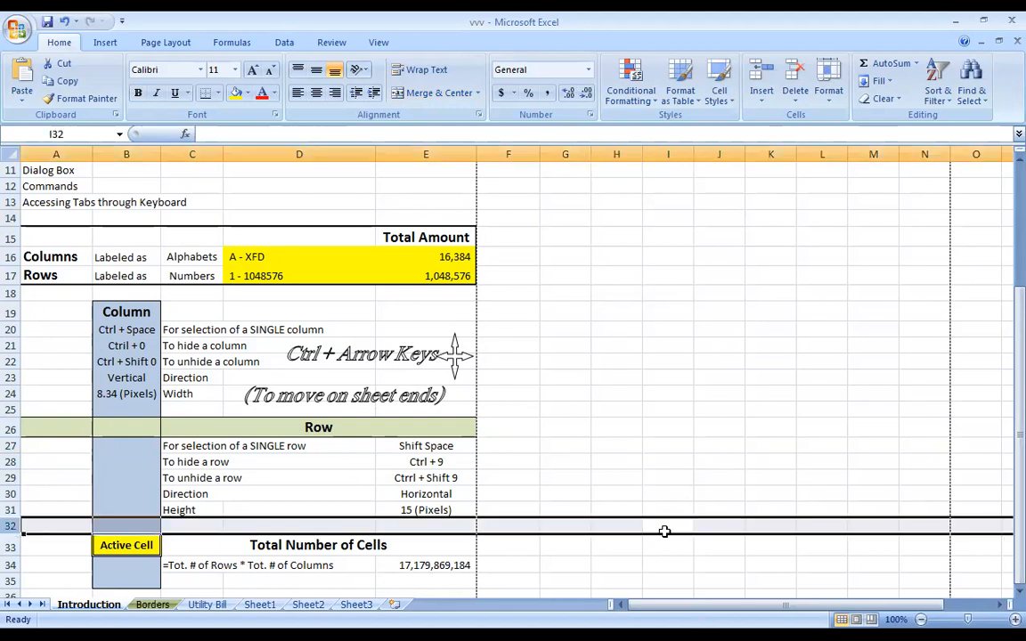
left_click(663, 527)
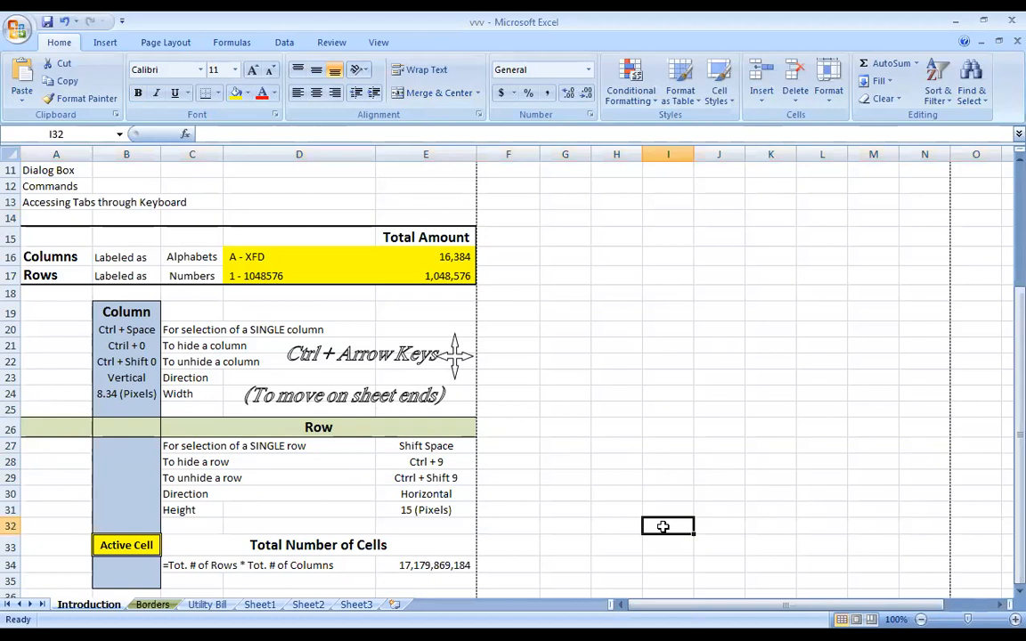
left_click(11, 525)
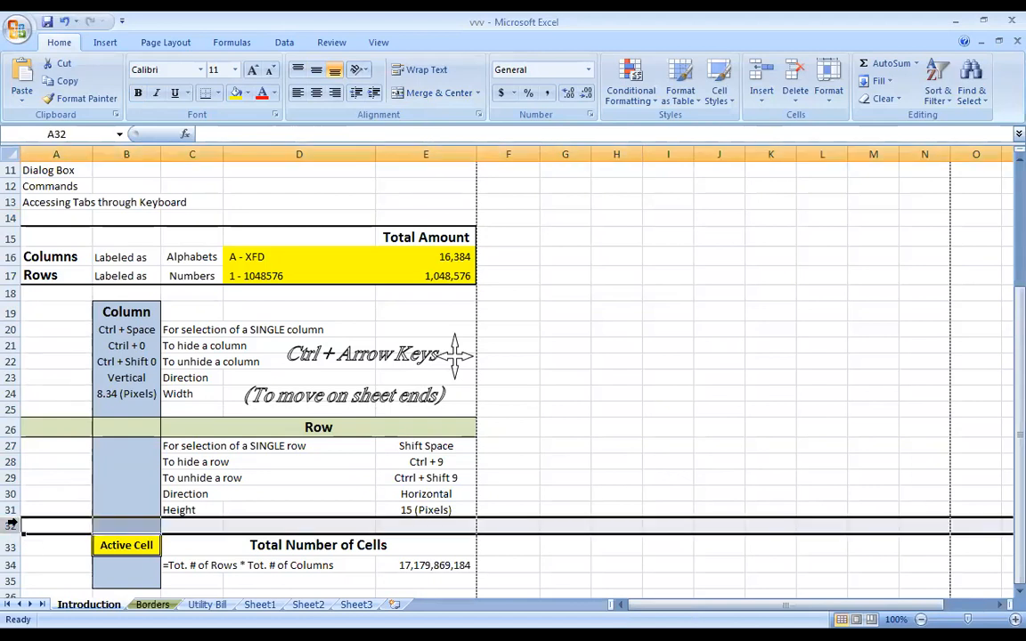
left_click(675, 528)
key("shift+space")
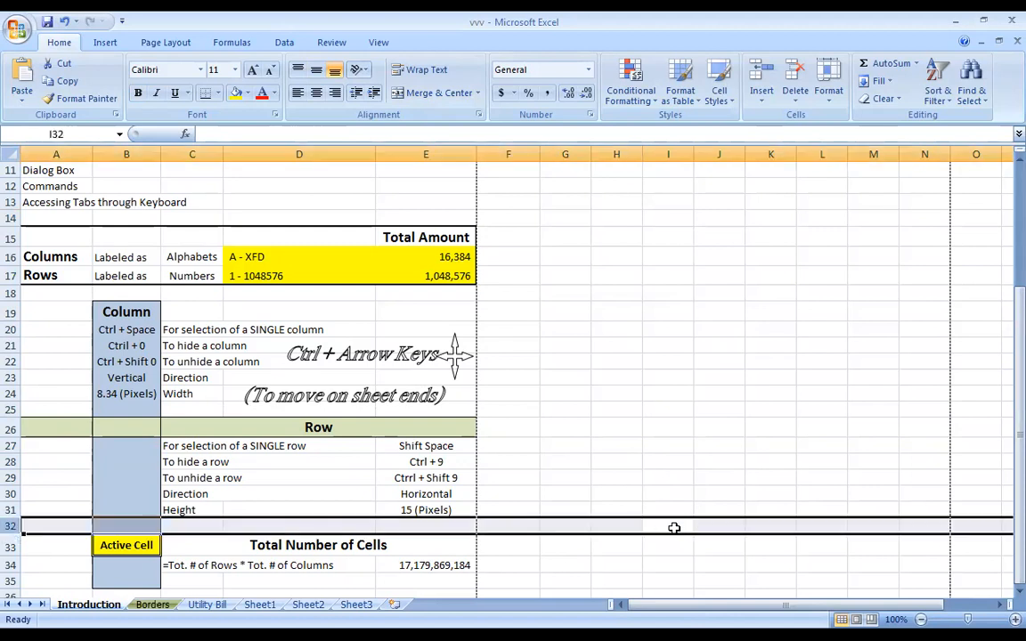
left_click(674, 528)
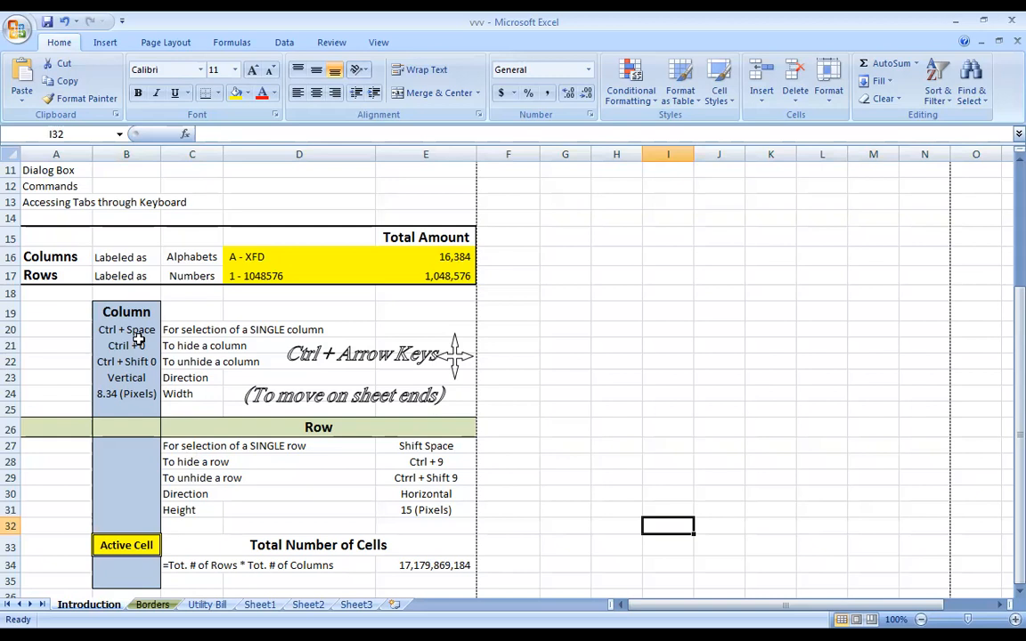
Compare the hide and unhide shortcuts for columns in B21:C22 with those for rows in C28:E29, finishing on F28
left_click_drag(135, 345, 217, 361)
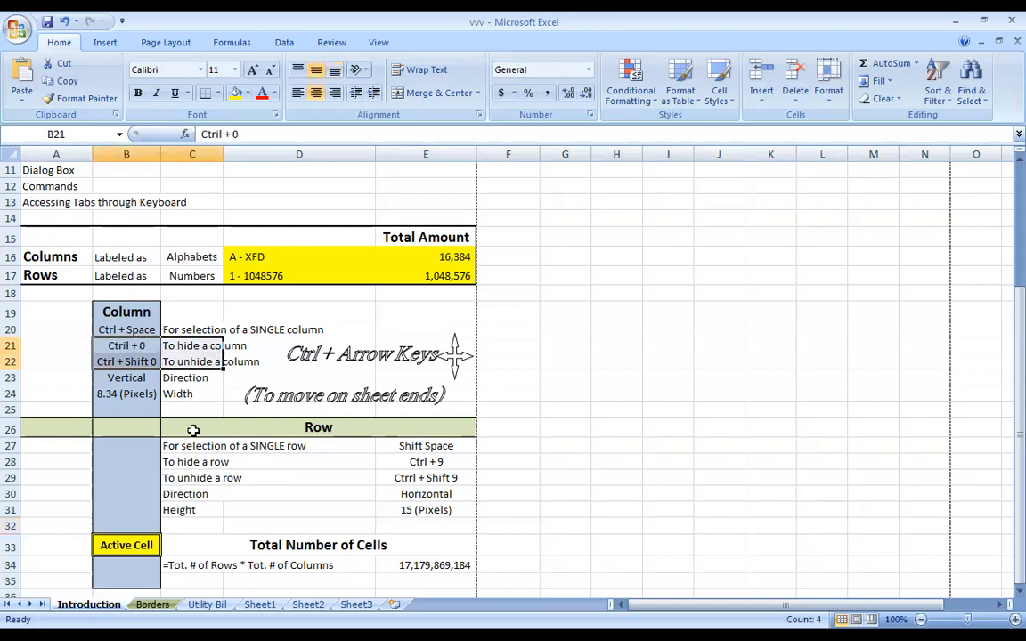
left_click_drag(169, 461, 445, 480)
left_click(497, 465)
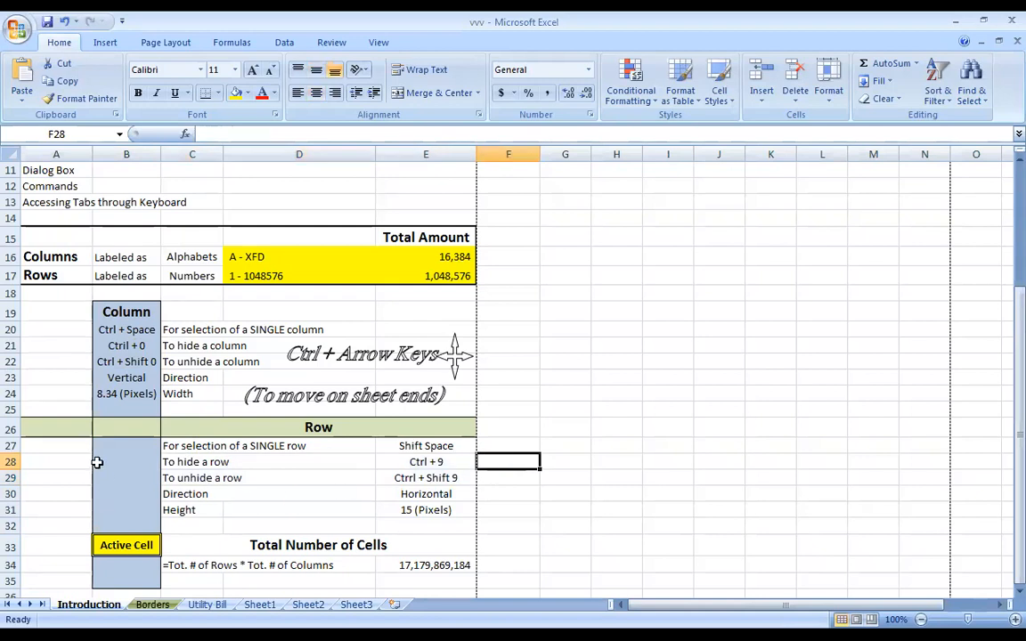
Show the horizontal row direction by selecting A26:L26 and G26:N26, and contrast it with the vertical range I13:I34
left_click_drag(50, 426, 786, 424)
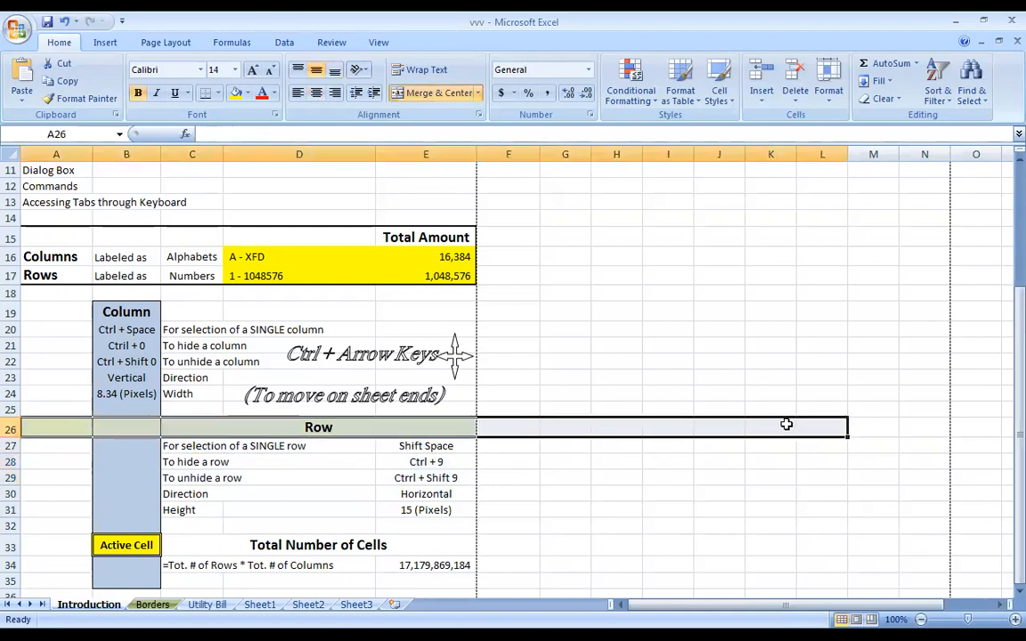
left_click(425, 494)
left_click_drag(545, 431, 925, 401)
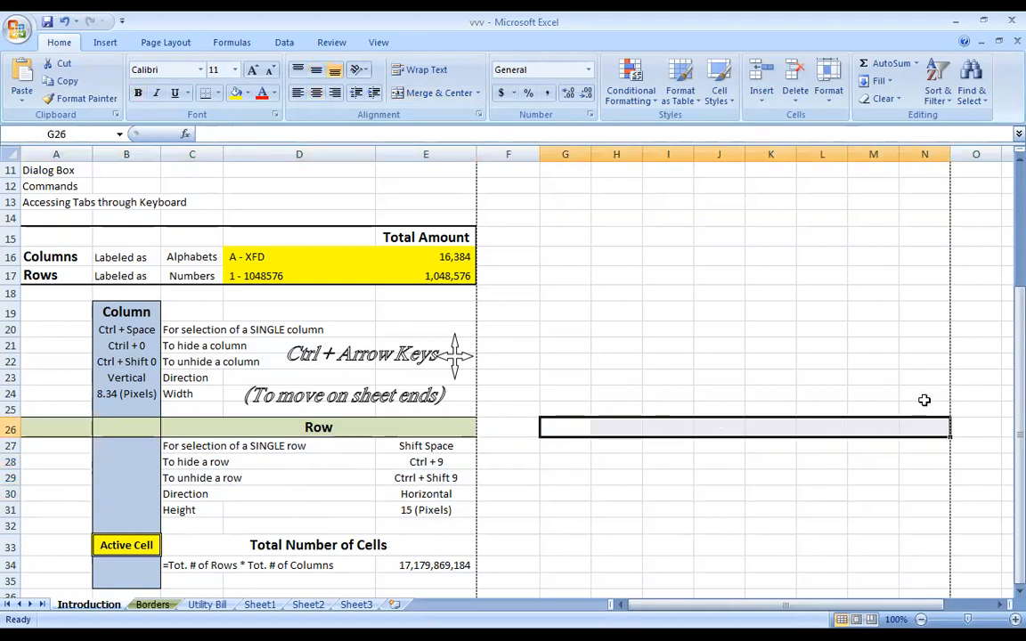
left_click_drag(653, 204, 690, 550)
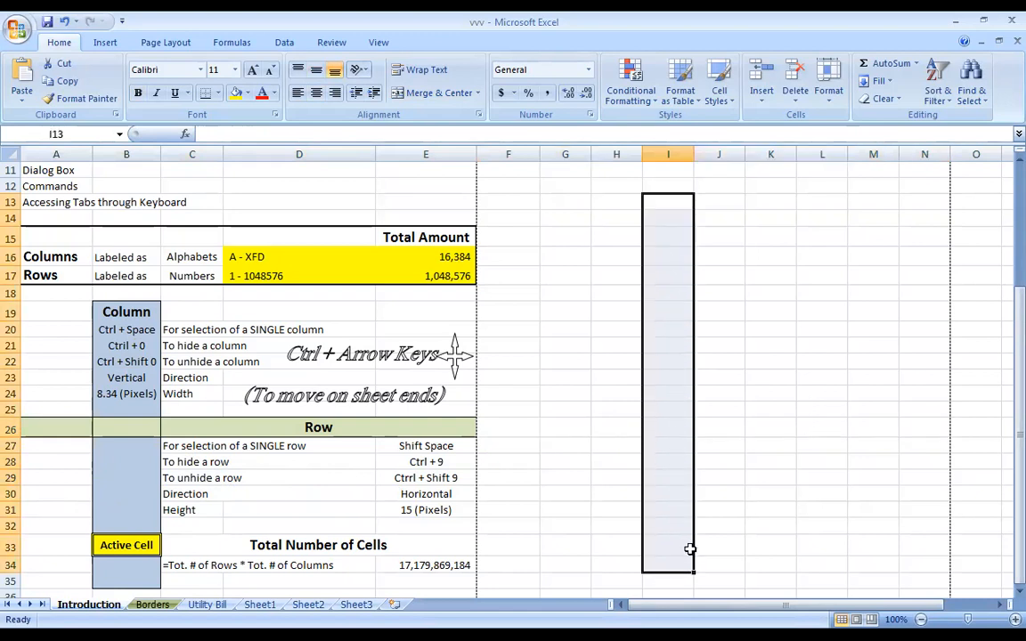
Select the row height entry in E31 and check the Column Width setting of column G, finishing on F26
left_click(425, 510)
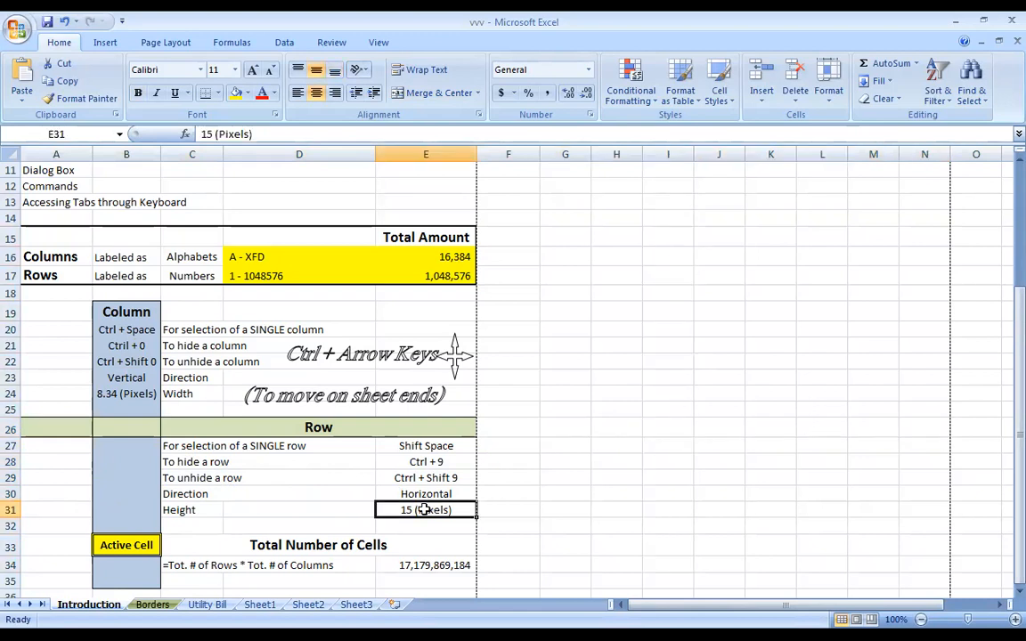
left_click(563, 153)
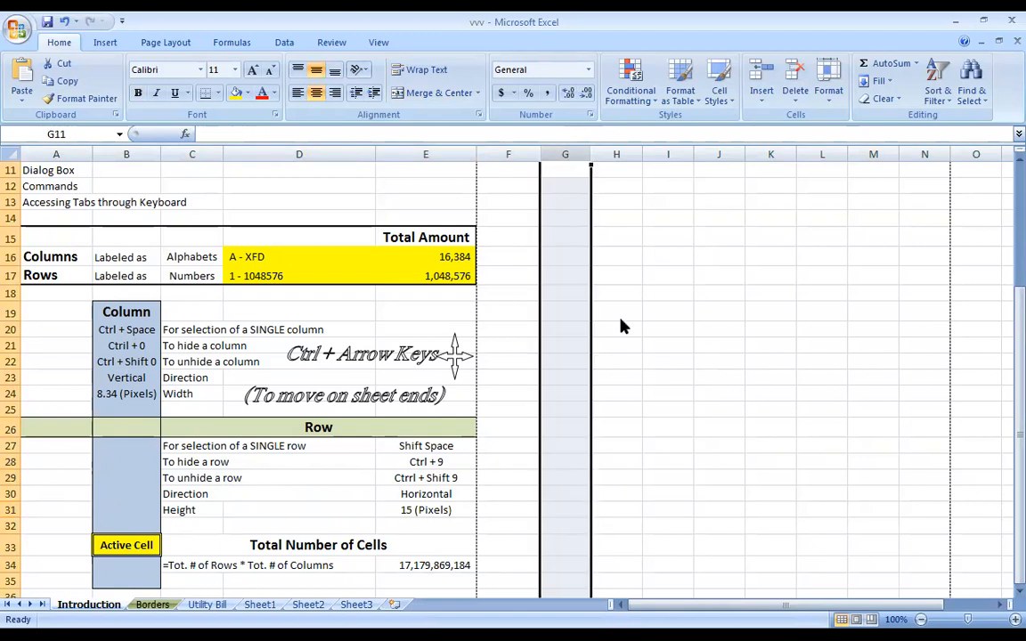
right_click(566, 155)
left_click(628, 305)
left_click(660, 306)
left_click(494, 426)
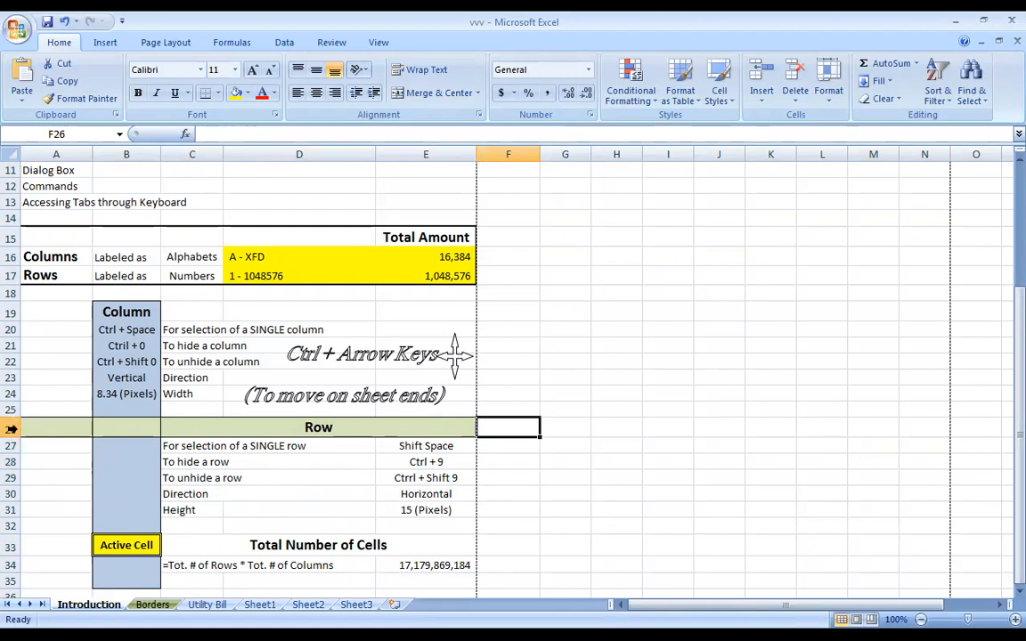
Select row 28 from its heading, view the Row Height setting of row 31 without changing it, and finish on C28
left_click(11, 460)
right_click(11, 460)
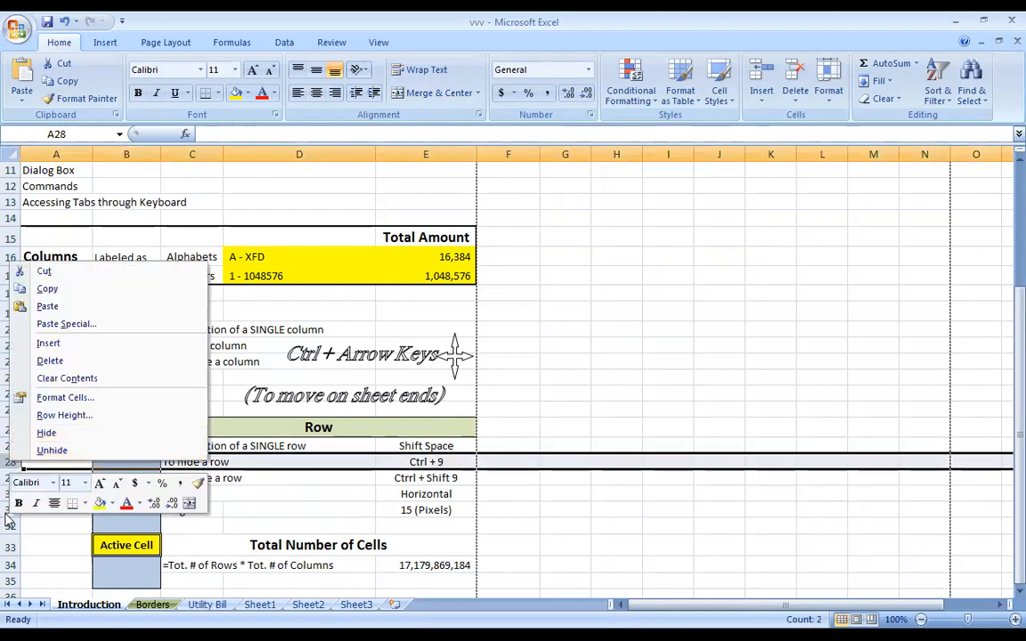
key("Escape")
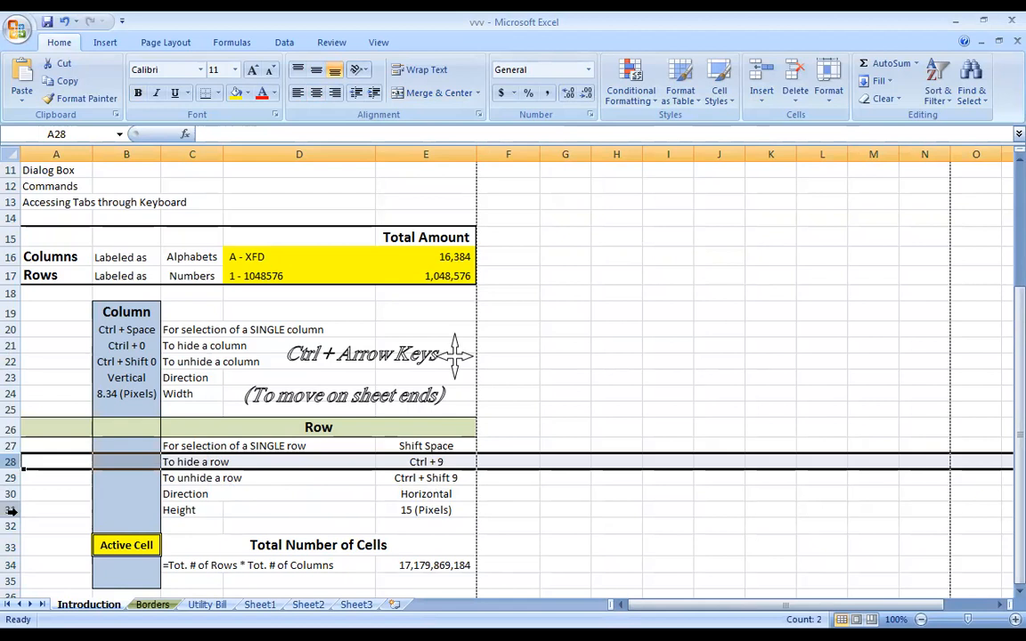
right_click(11, 510)
left_click(53, 468)
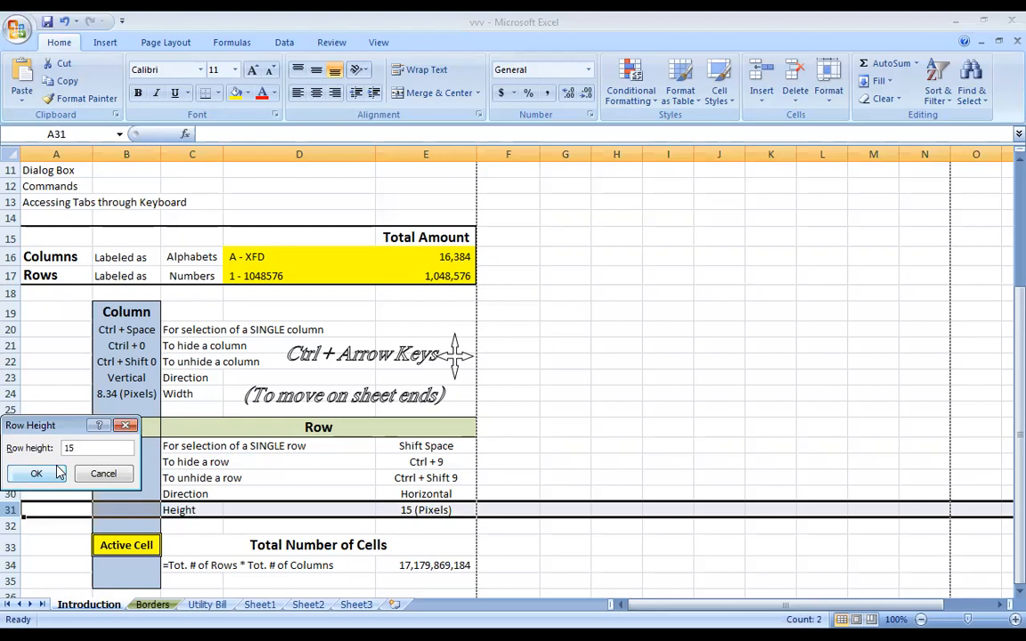
left_click(106, 475)
left_click(173, 461)
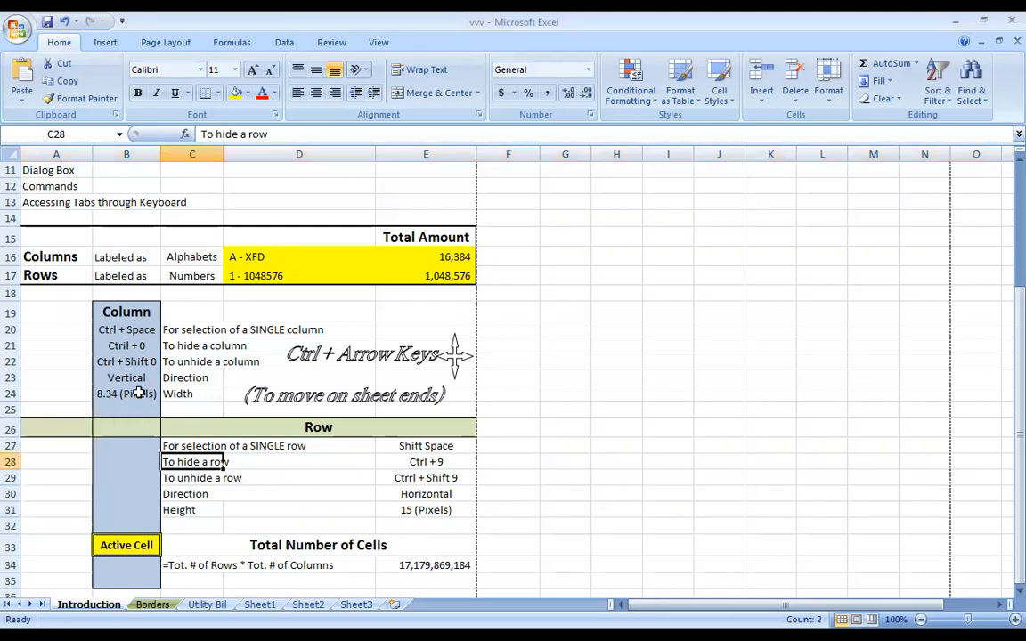
Compare the column width entry in B24 with the row height entry in E31, finishing on B24
left_click(129, 392)
left_click(426, 507)
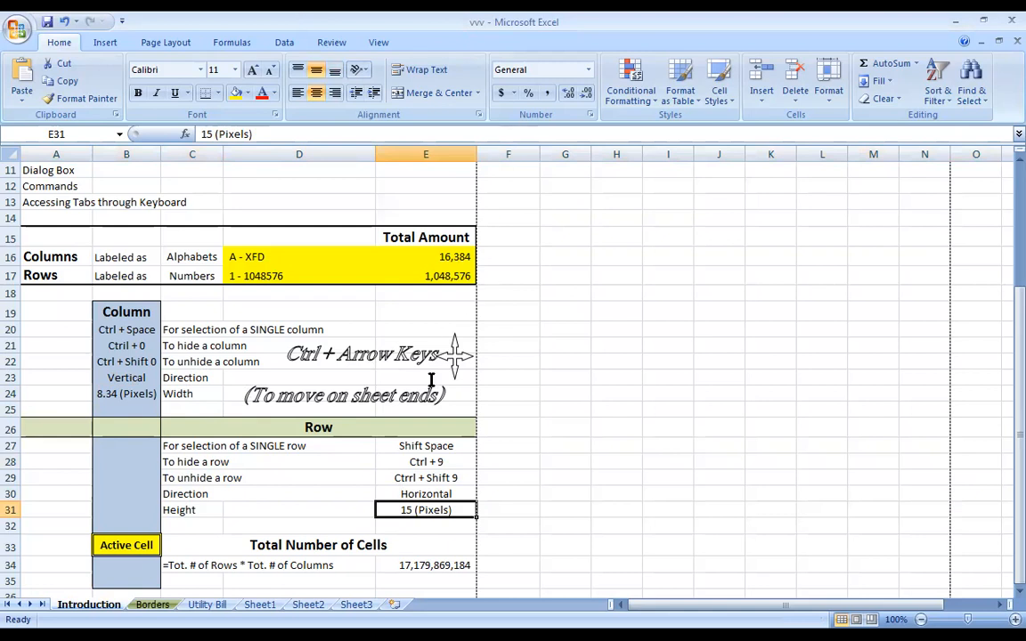
left_click(130, 392)
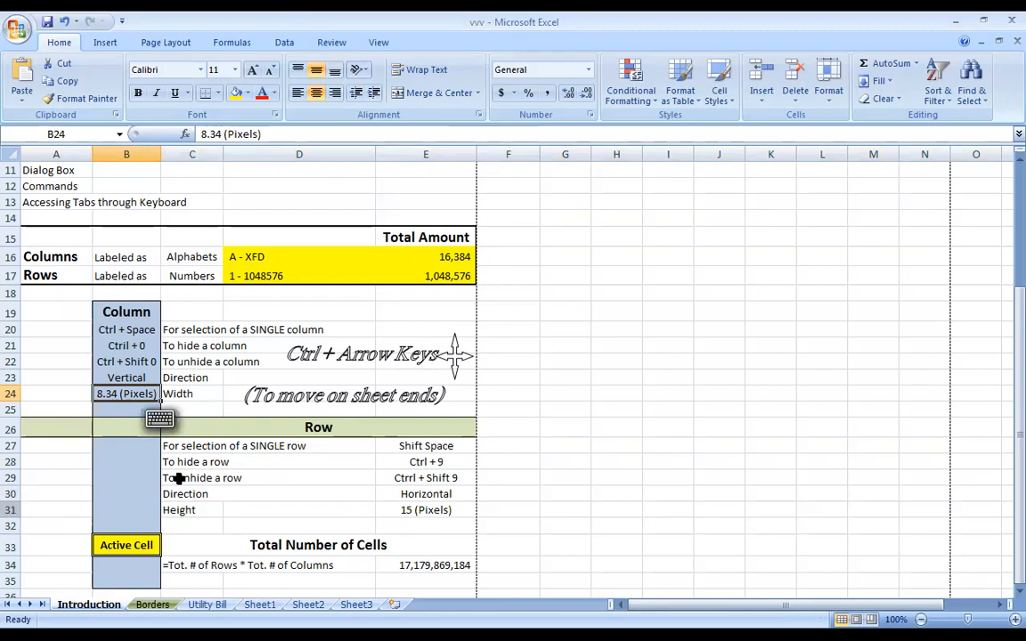
Illustrate the active cell by selecting F31, the merged heading in C33, blank cells around I26, the Active Cell label in B33 and K25
left_click(527, 510)
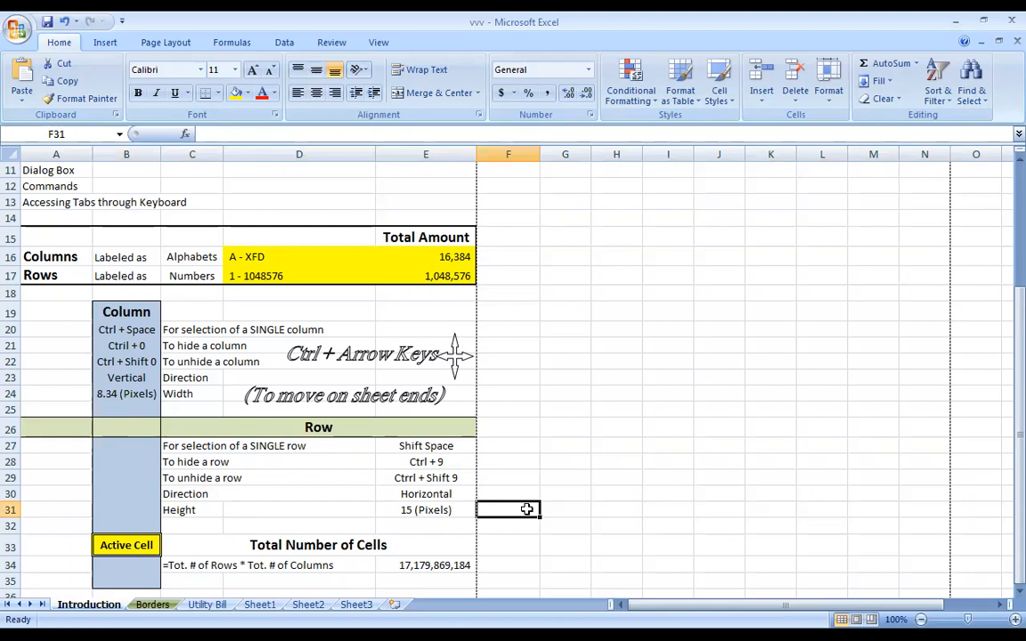
left_click(194, 544)
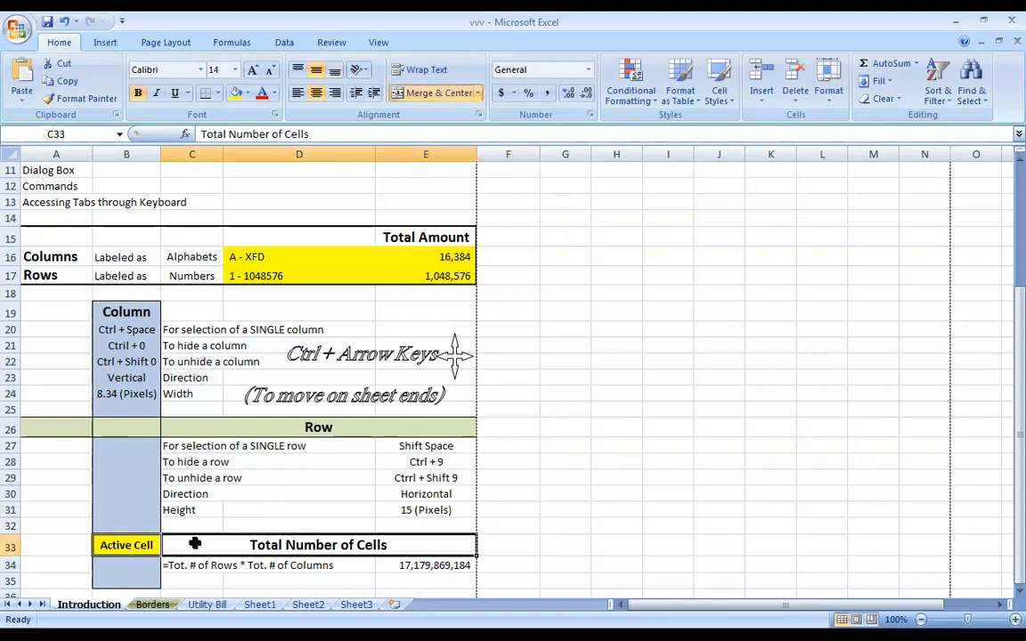
left_click(617, 445)
left_click(616, 378)
left_click(668, 378)
left_click(691, 428)
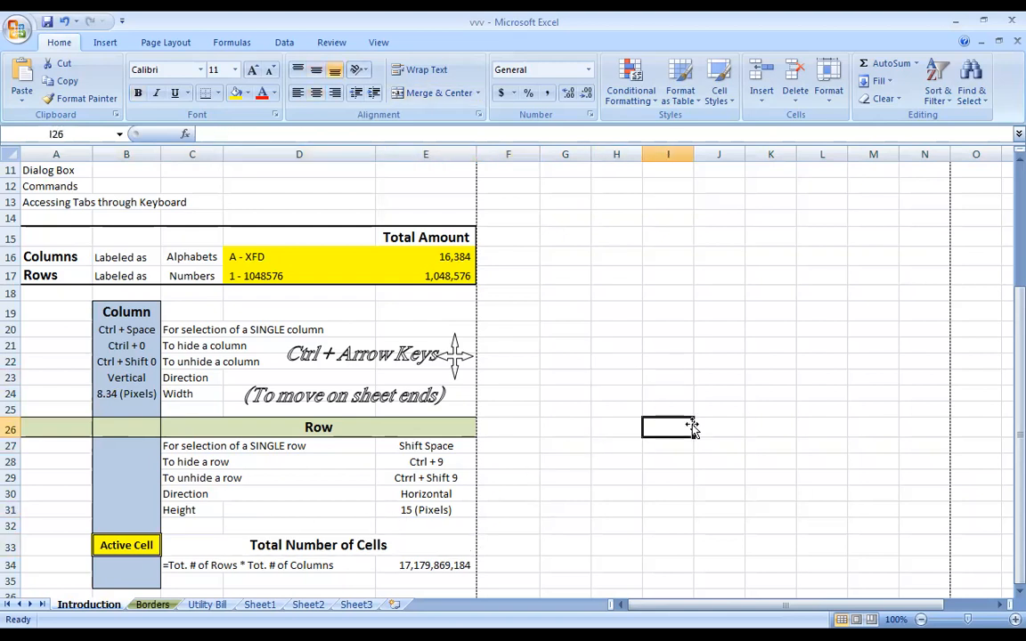
left_click(130, 552)
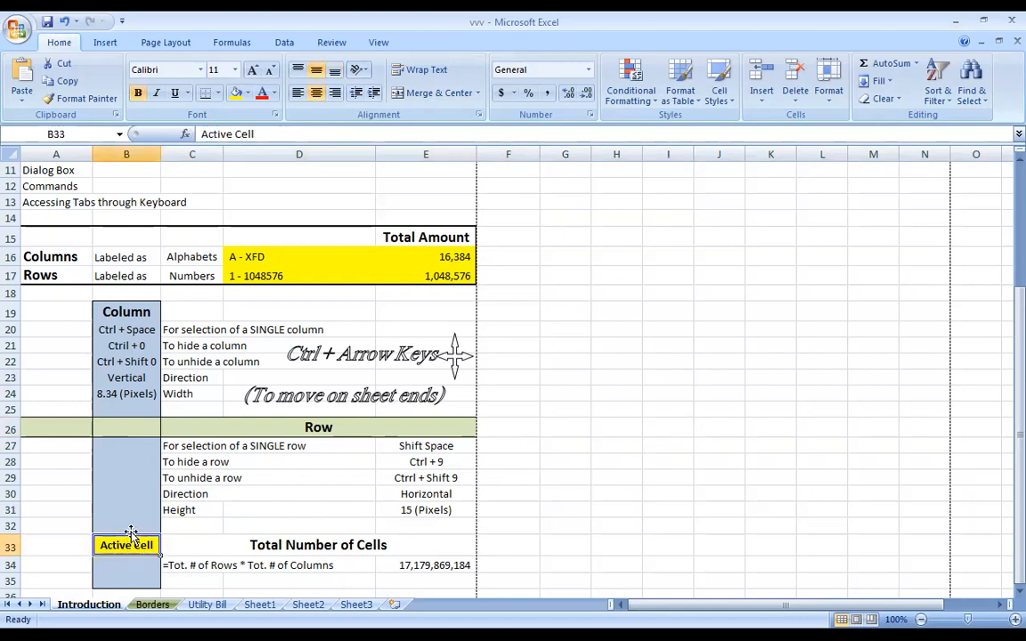
left_click(759, 406)
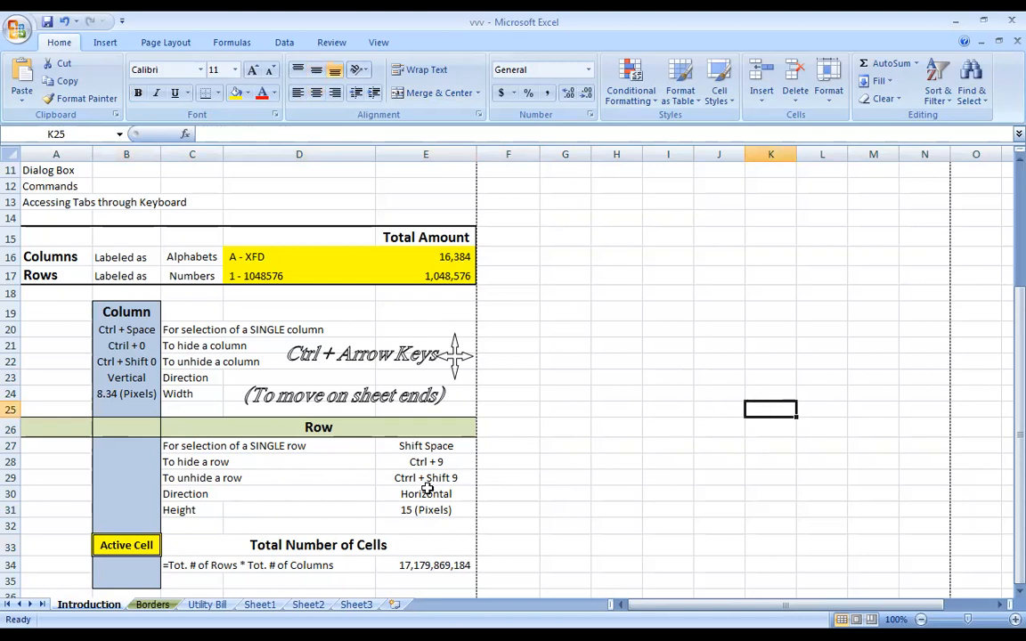
Examine the Total Number of Cells heading, its description in C34 and the multiplication formula in E34, without changing the formula
left_click(324, 546)
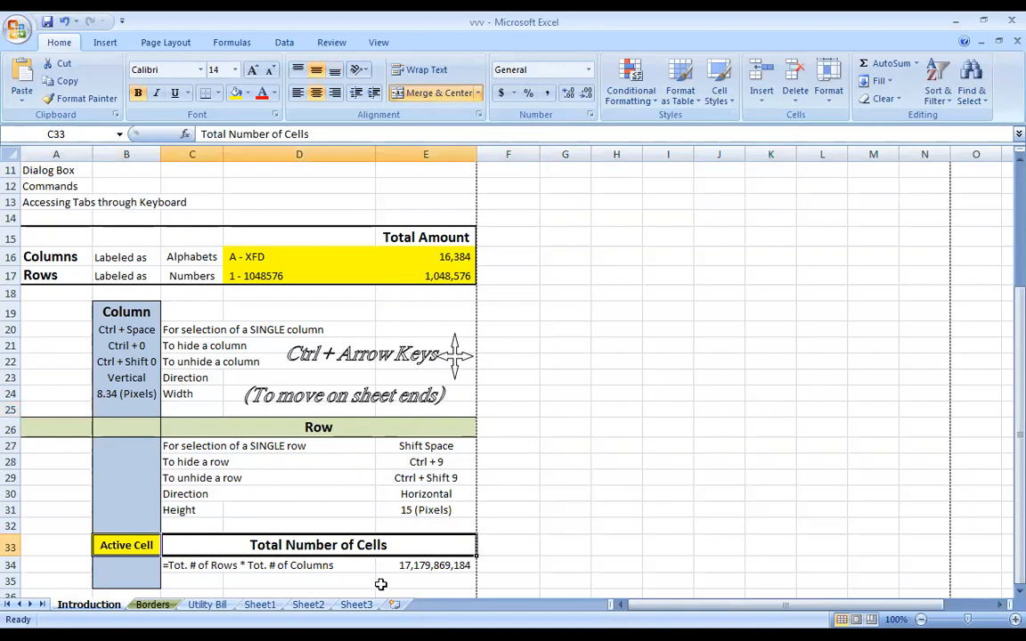
left_click(273, 565)
left_click(190, 563)
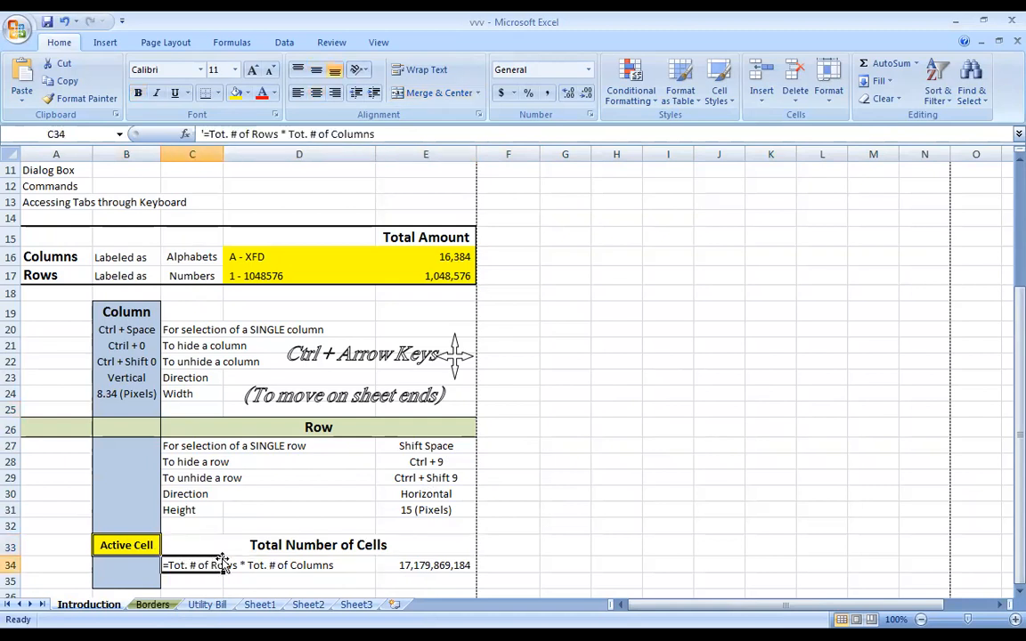
left_click(411, 562)
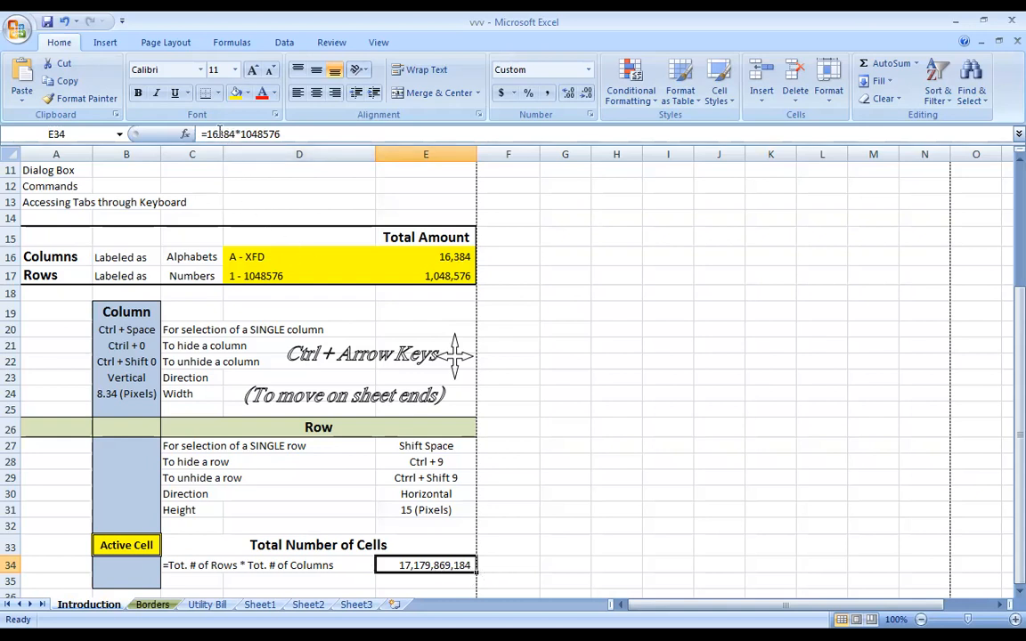
left_click(281, 133)
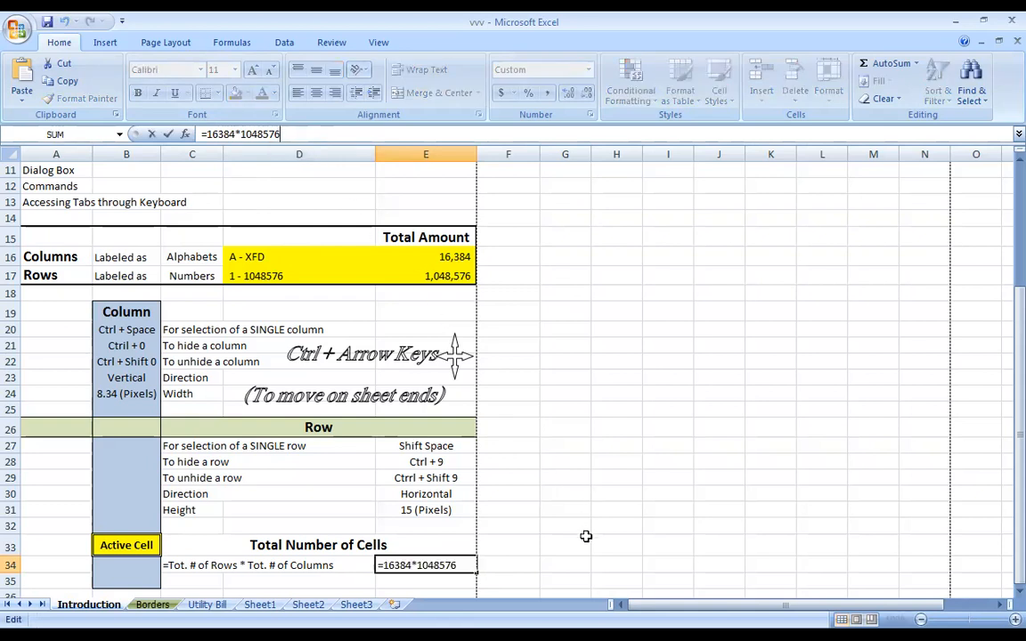
left_click(536, 557)
left_click(465, 563)
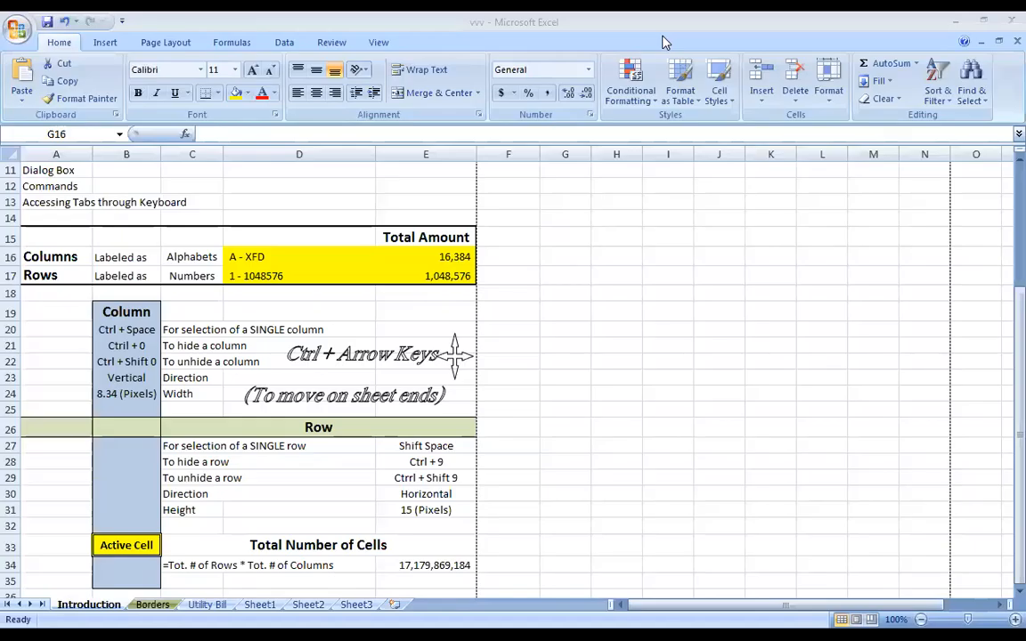
left_click(719, 216)
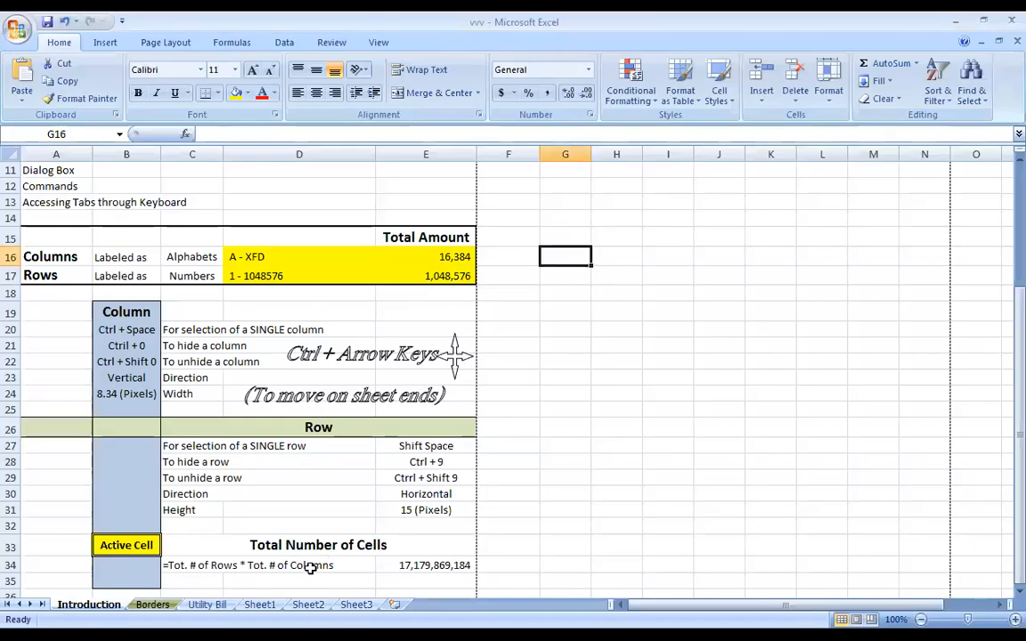
On Sheet1, enter 1 and 2 in D3:D4 and extend the number series down to D20 with the fill handle
left_click(275, 606)
left_click(199, 198)
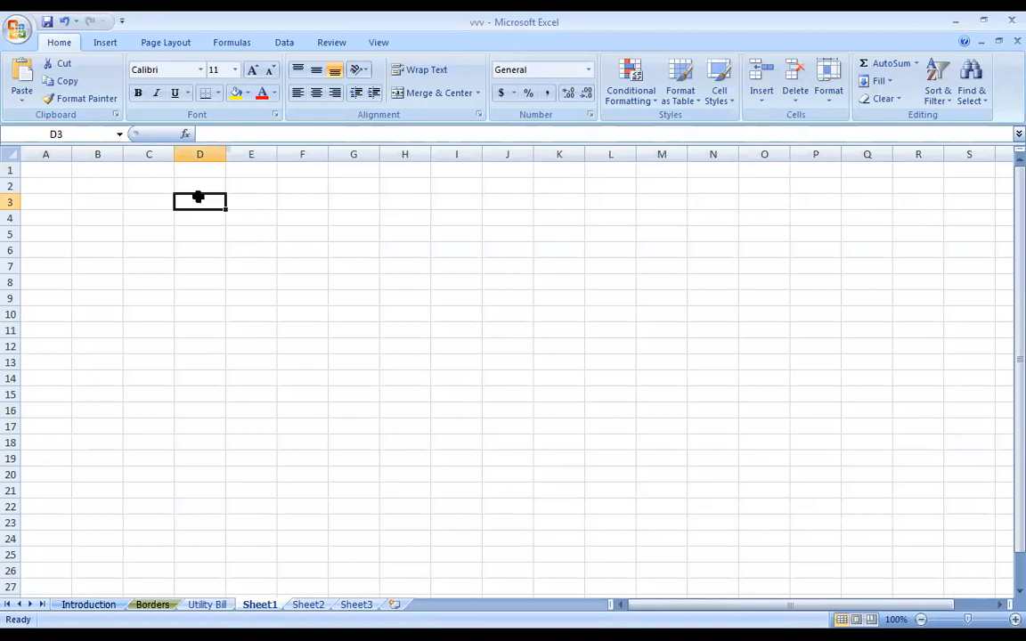
type("1")
key("Return")
type("2")
key("Return")
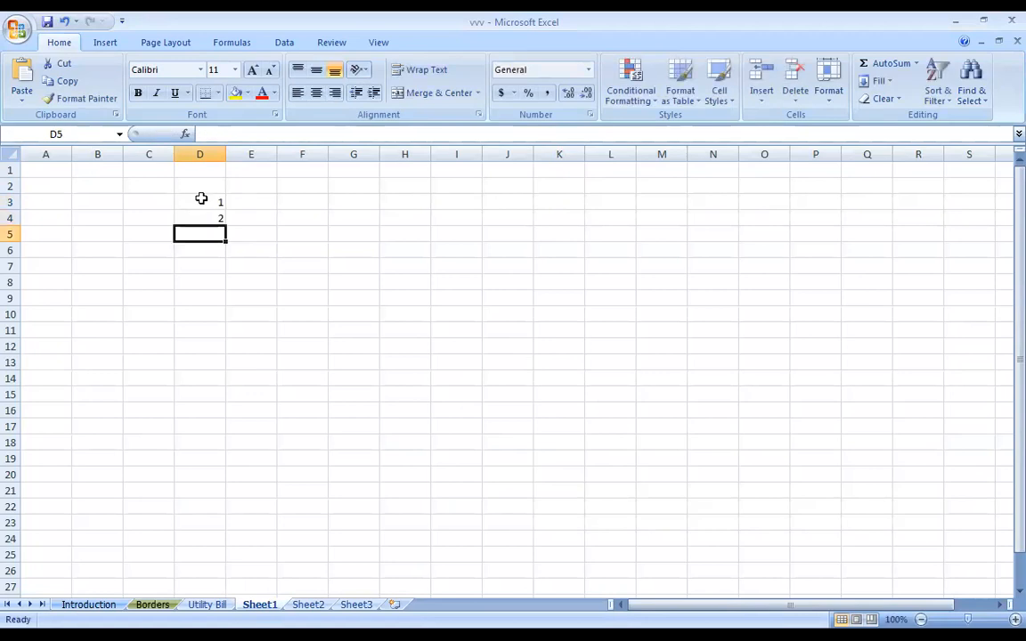
left_click(203, 200)
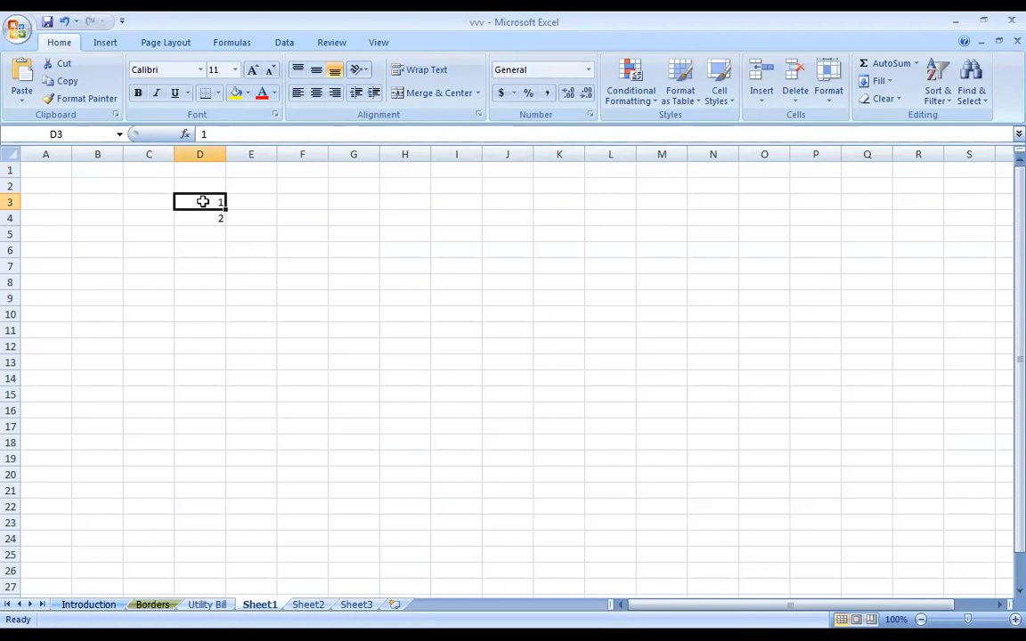
left_click_drag(201, 208, 211, 221)
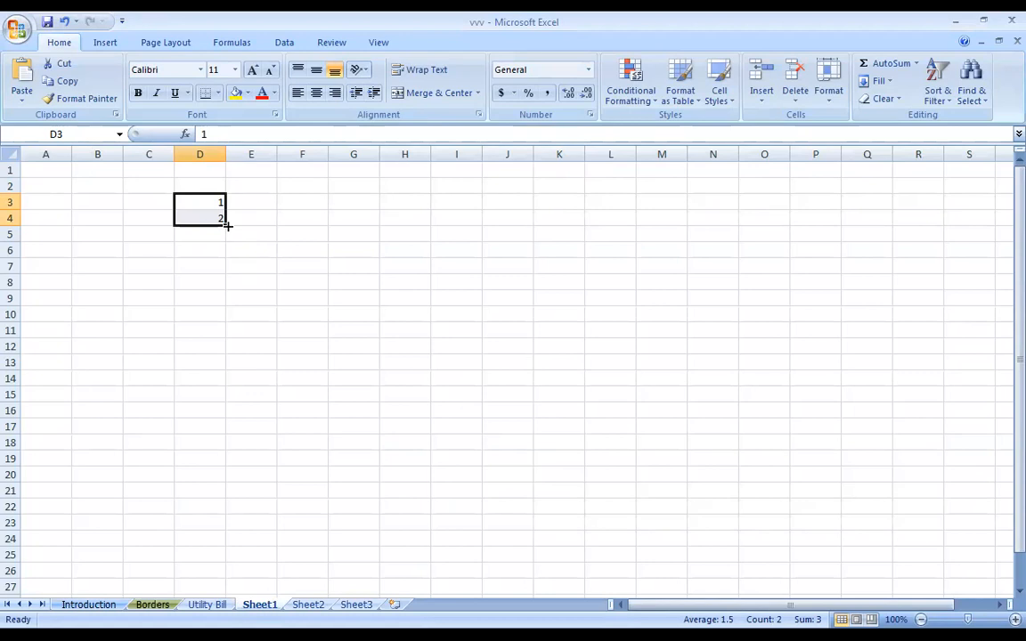
left_click_drag(228, 226, 229, 472)
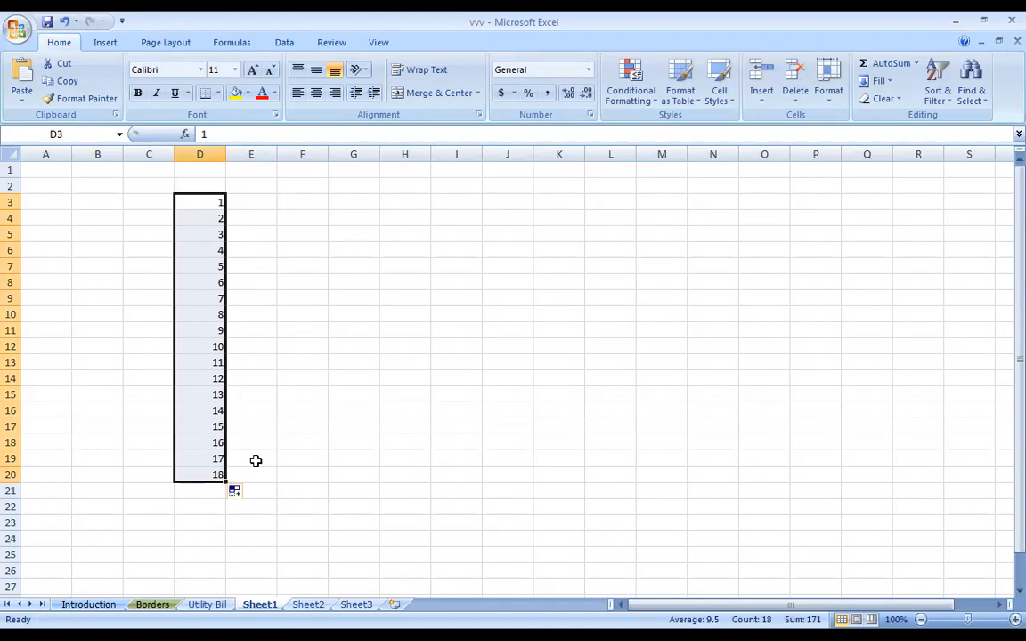
Enter 1 and 2 in F3:F4 and fill the consecutive number series down to F20
left_click(303, 203)
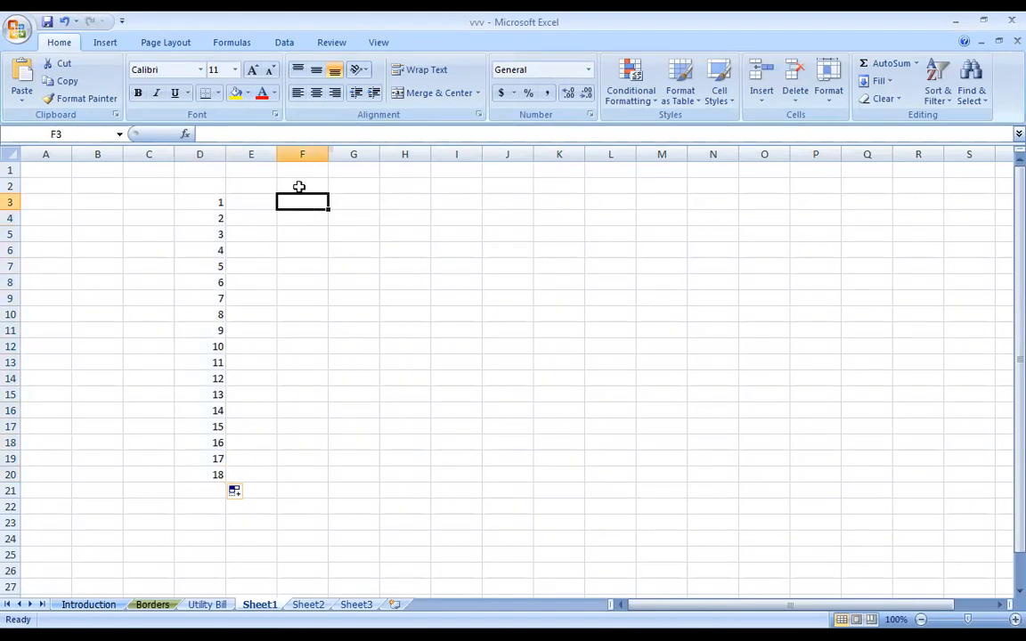
type("1")
key("Return")
type("2")
key("Return")
left_click_drag(301, 201, 321, 217)
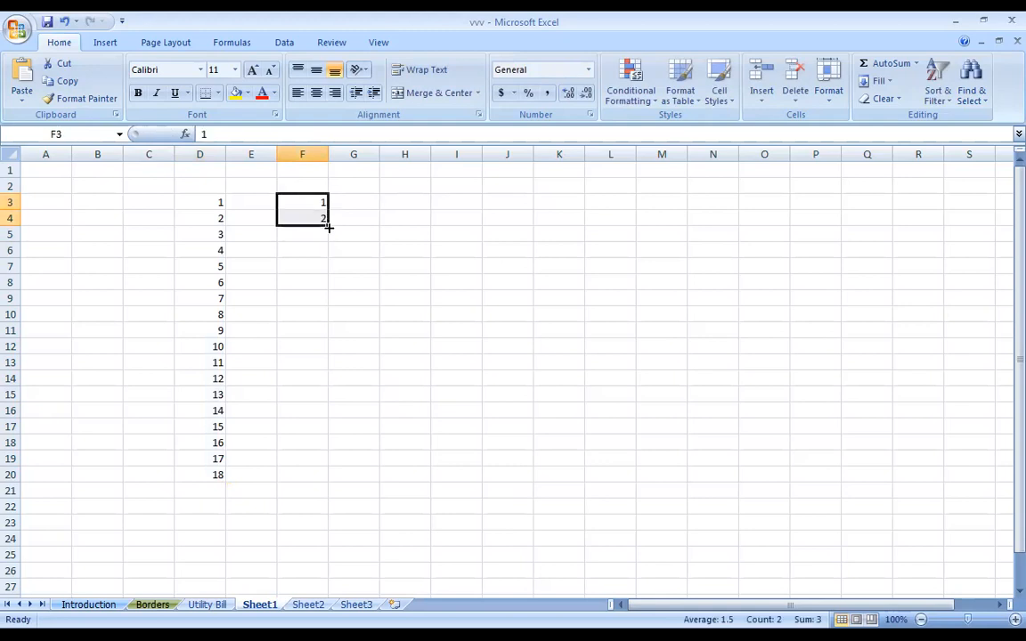
left_click_drag(329, 225, 332, 477)
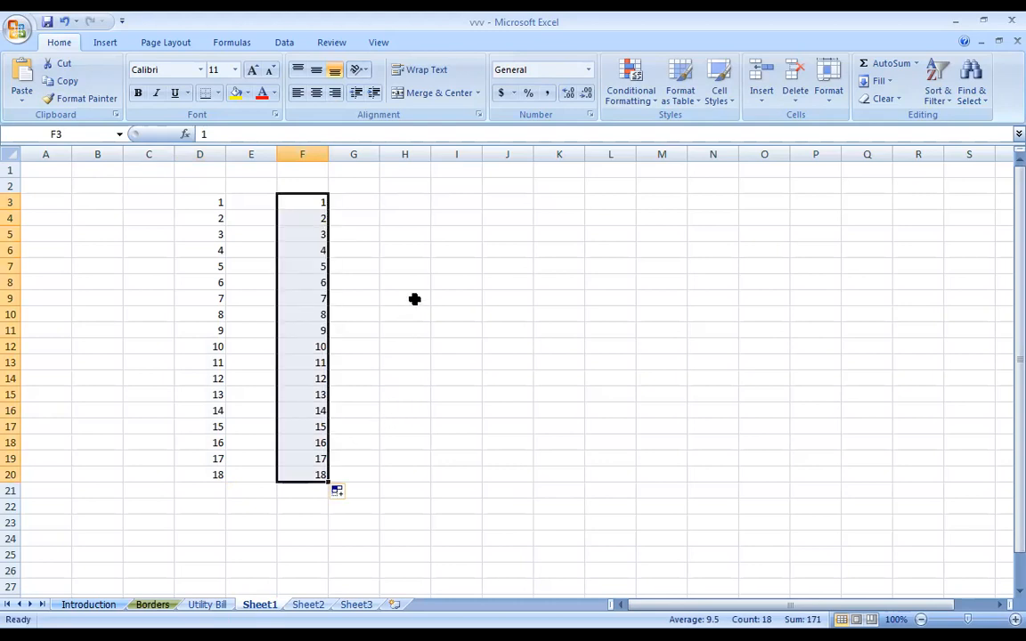
Enter 5 and 6 in H3:H4 and fill the series down to H22
left_click(408, 199)
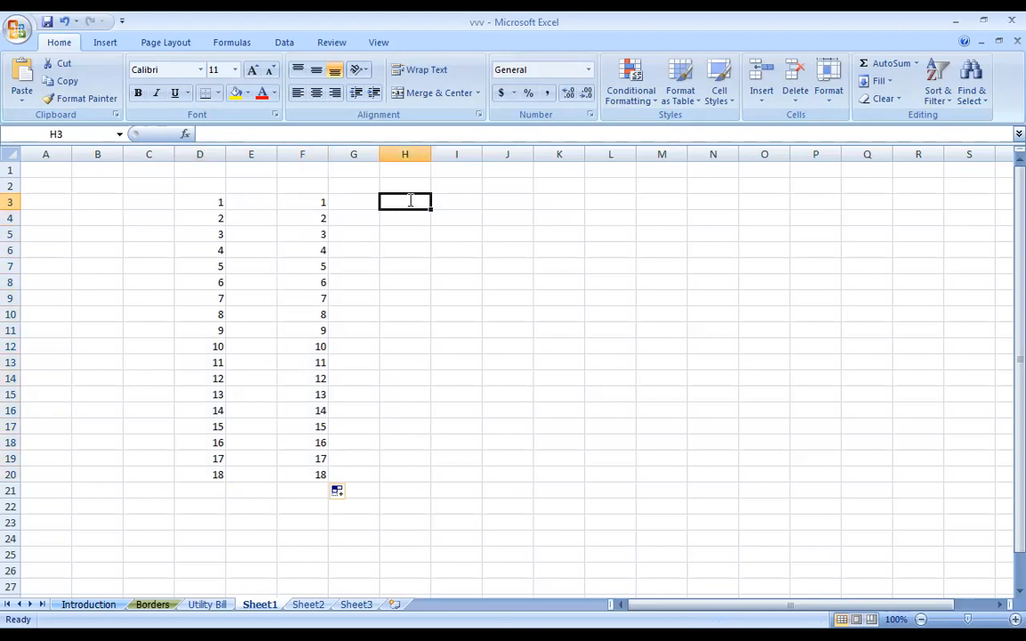
type("5")
key("Return")
type("6")
key("Return")
left_click_drag(409, 201, 432, 507)
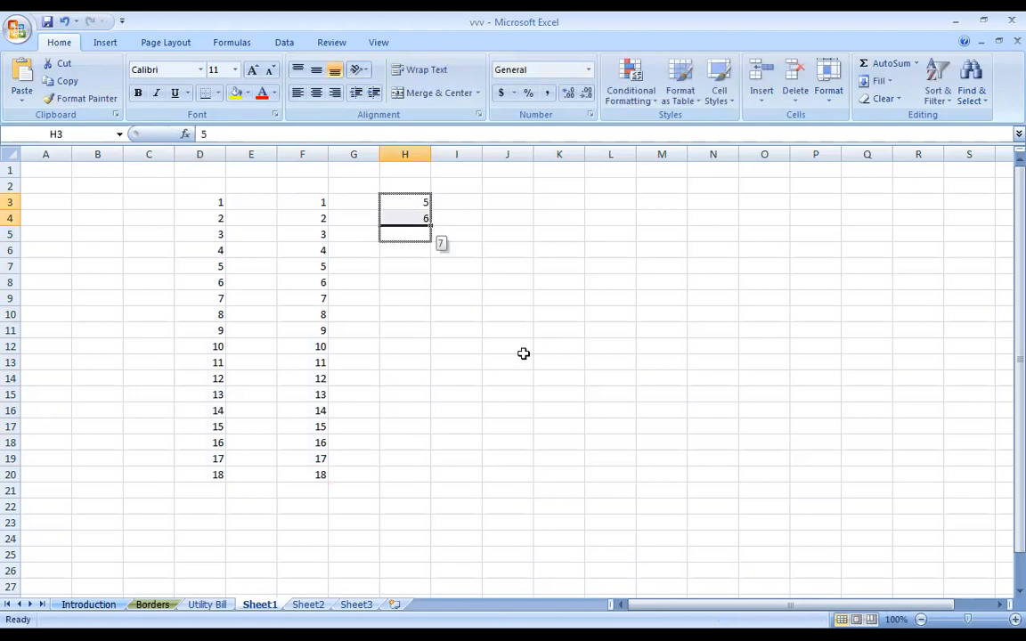
left_click(525, 353)
Enter 1 and 3 in J3:J4 and fill the odd-number series down to J20
left_click(502, 201)
type("1")
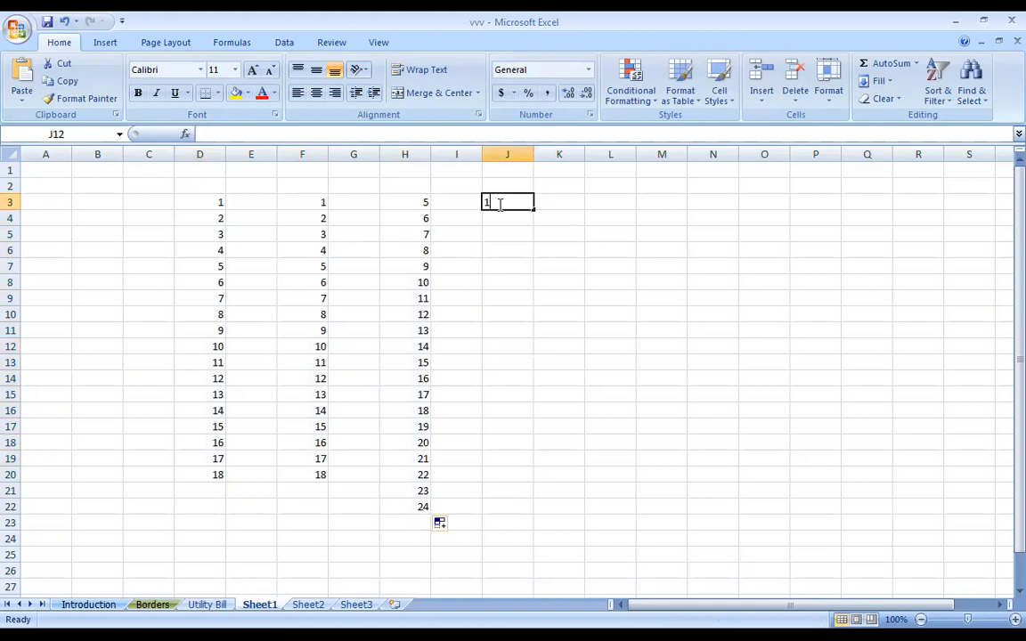
key("Return")
type("3")
key("Return")
left_click_drag(497, 204, 532, 481)
left_click(610, 347)
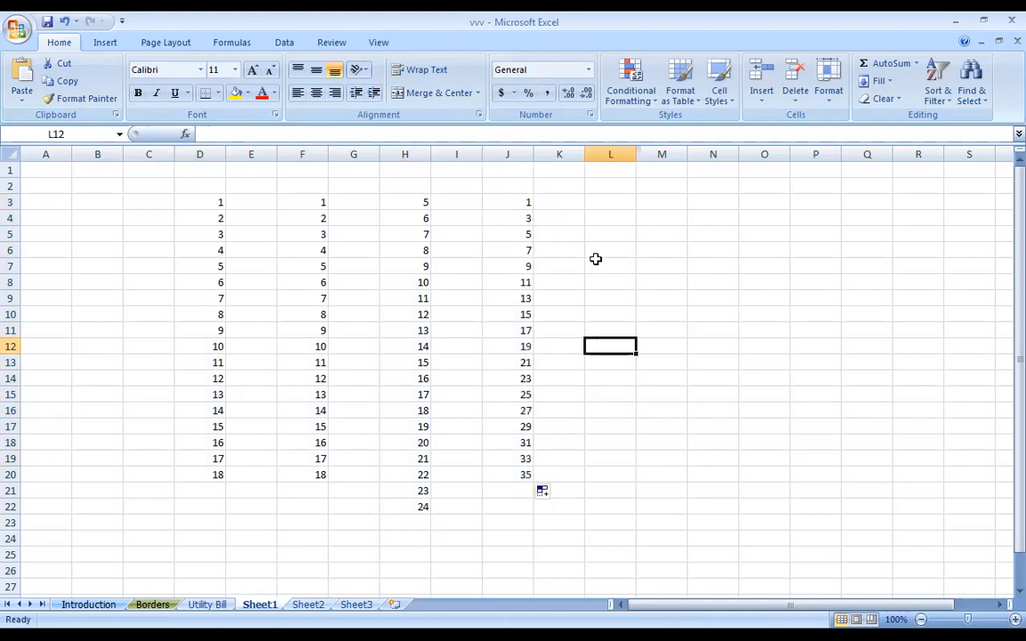
Enter 2 and 4 in L3:L4 and fill the even-number series down to L21
left_click(599, 203)
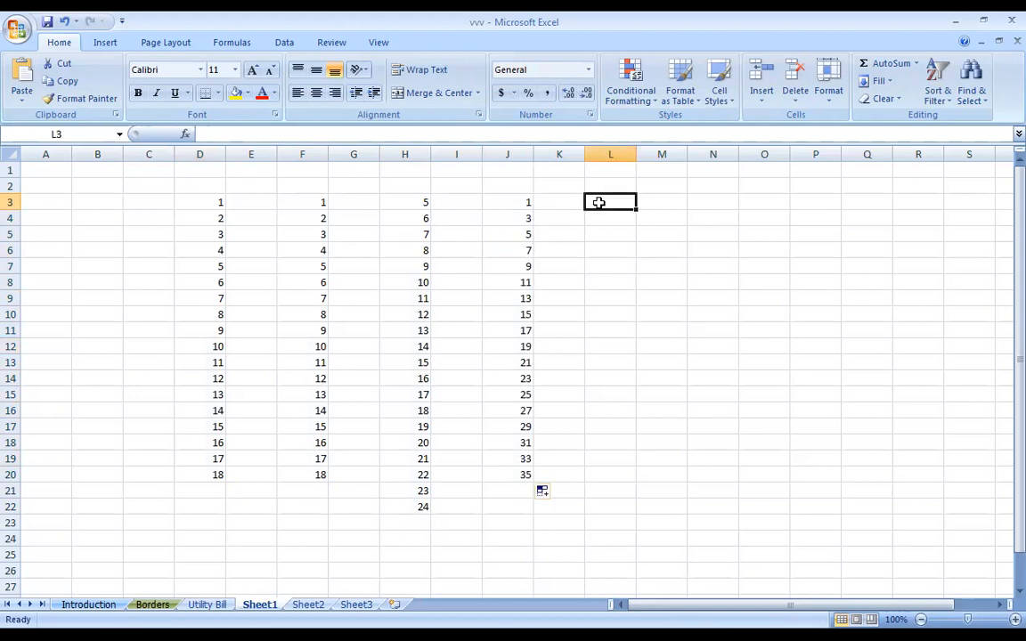
type("2")
key("Return")
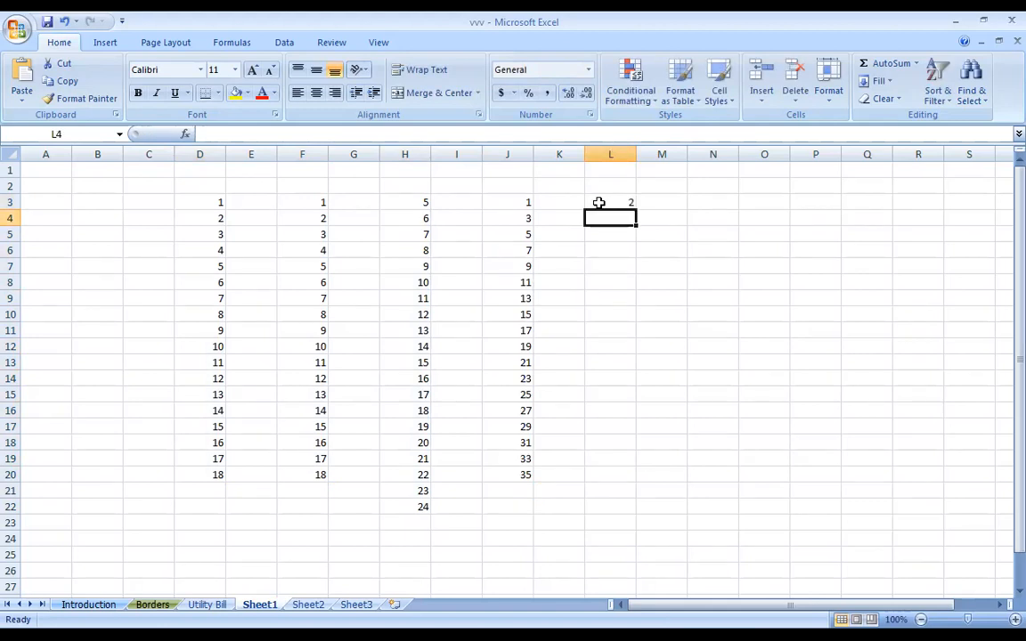
type("3")
key("BackSpace")
type("4")
key("Return")
left_click_drag(599, 202, 633, 251)
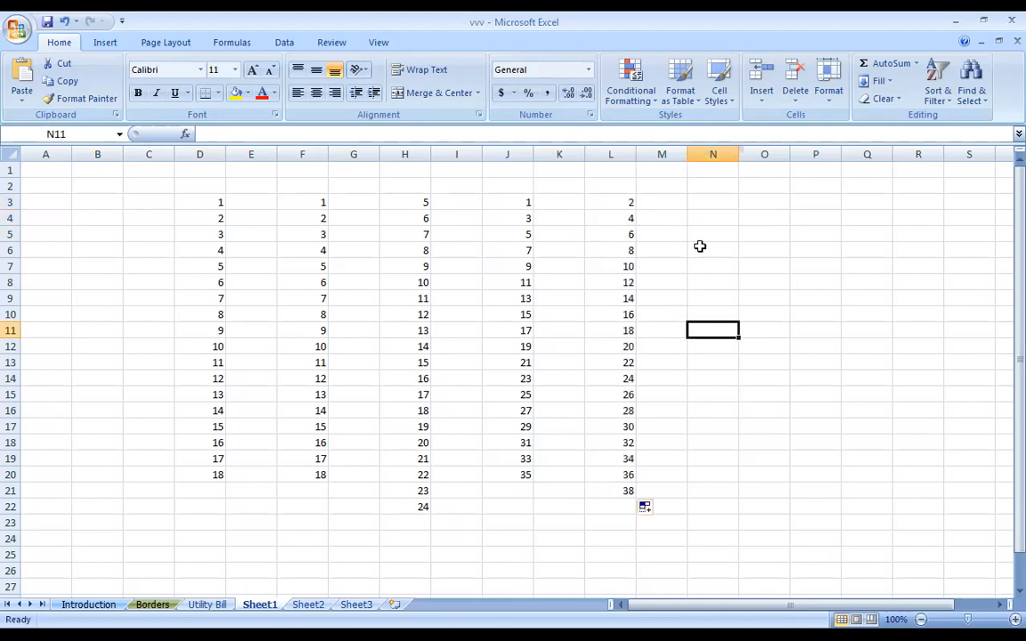
Enter 10 and 20 in N3:N4 and fill the multiples-of-ten series down to N23
left_click(713, 199)
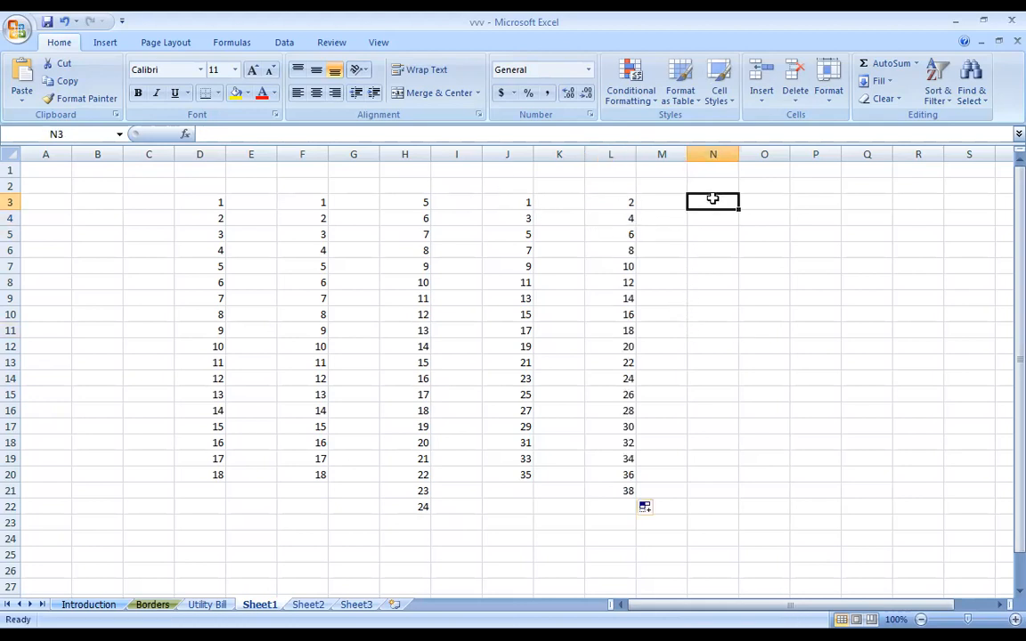
type("10")
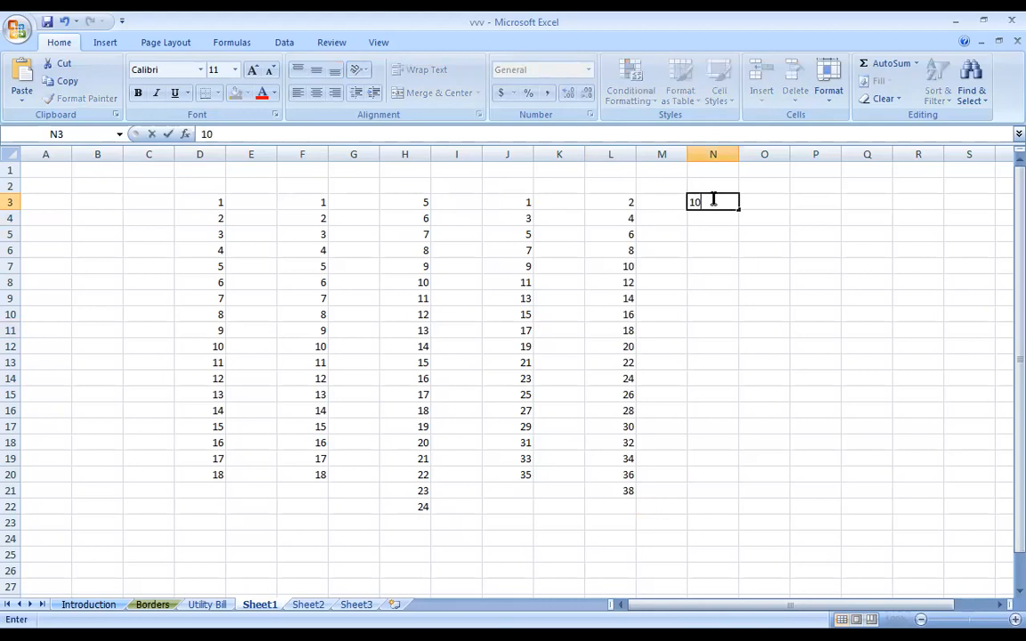
key("Return")
type("20")
key("Return")
left_click_drag(713, 199, 709, 523)
left_click(836, 285)
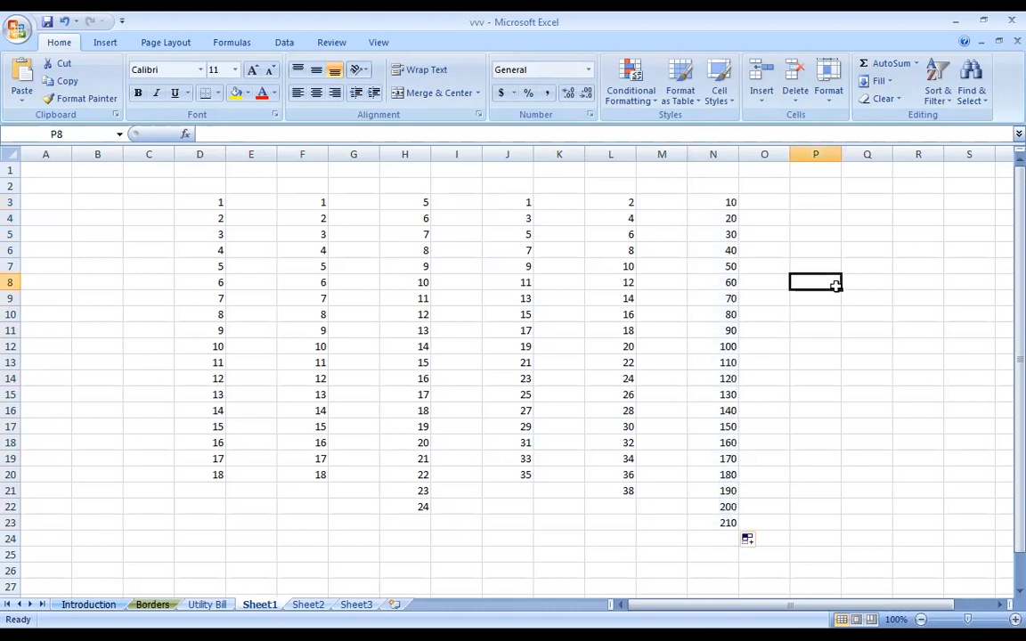
Delete all the number series in D3:N23
left_click_drag(213, 206, 721, 519)
key("Delete")
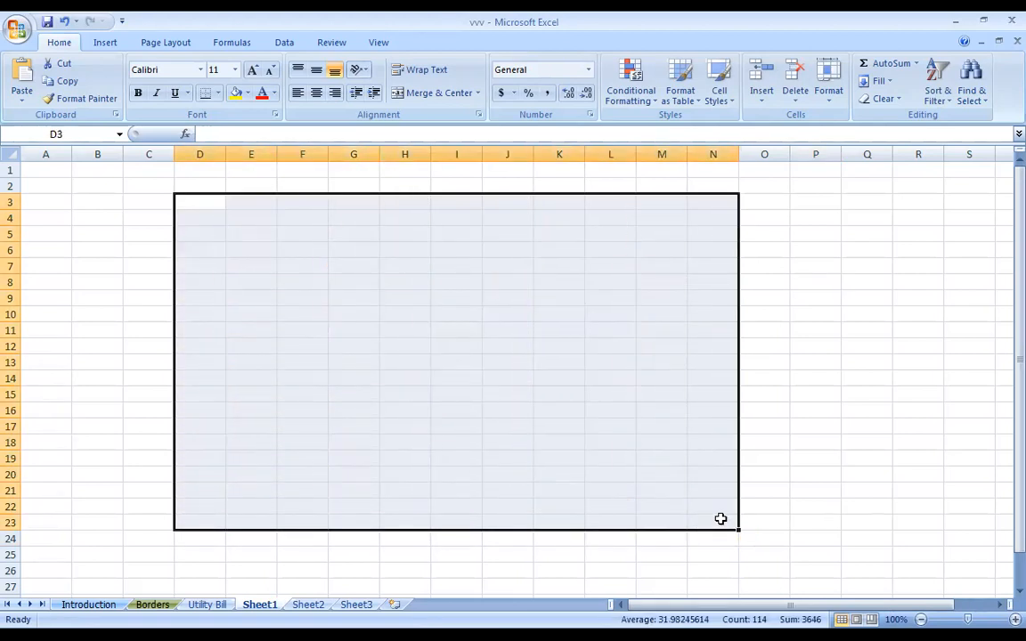
Enter January in D4 and fill the month names down to D10
left_click(222, 216)
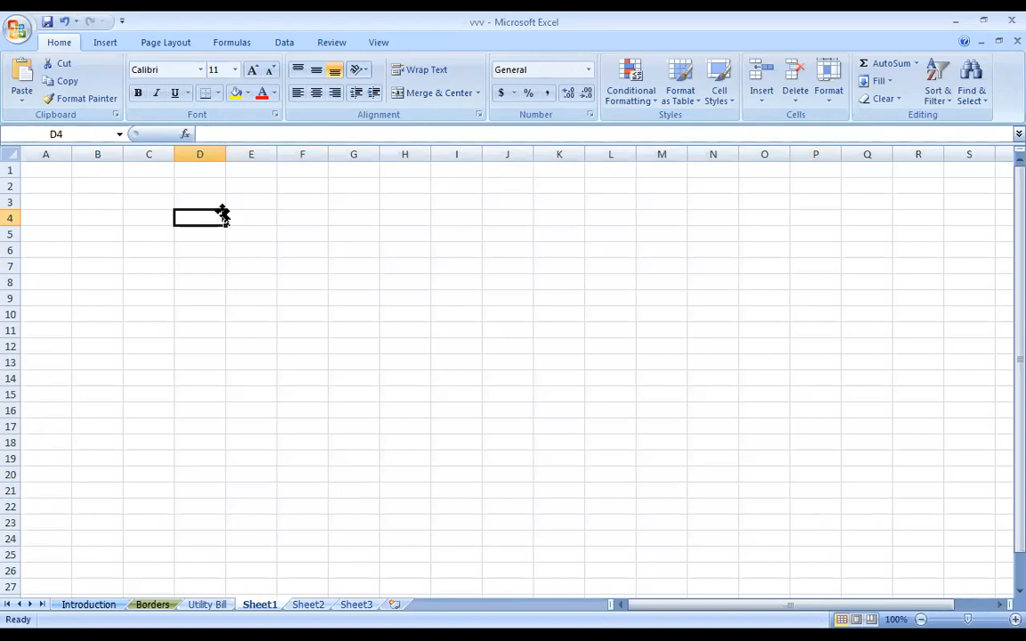
type("January")
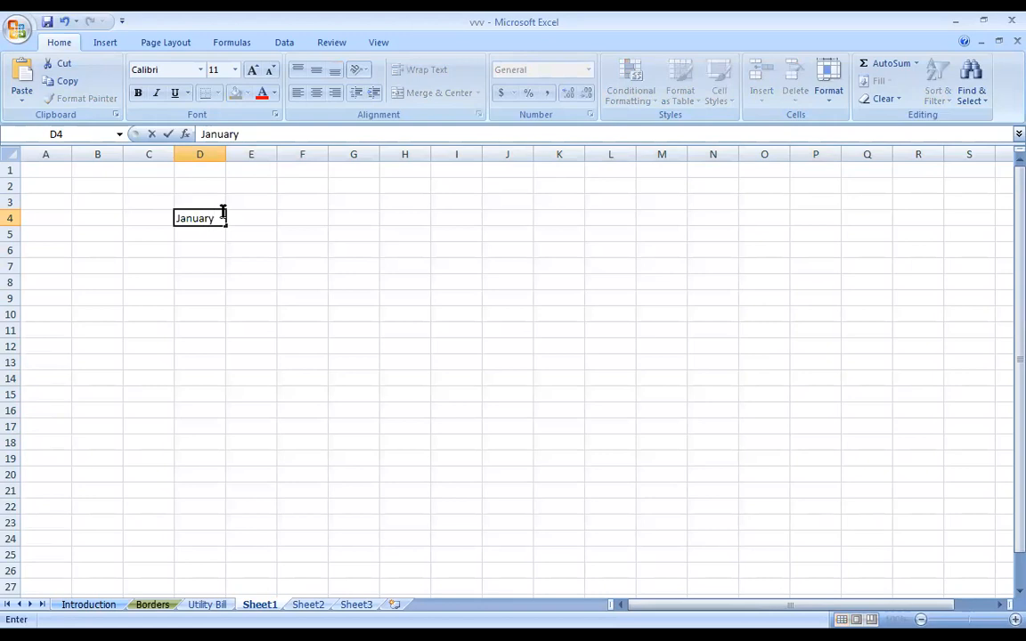
key("Return")
left_click(218, 211)
left_click_drag(226, 226, 226, 321)
left_click(302, 330)
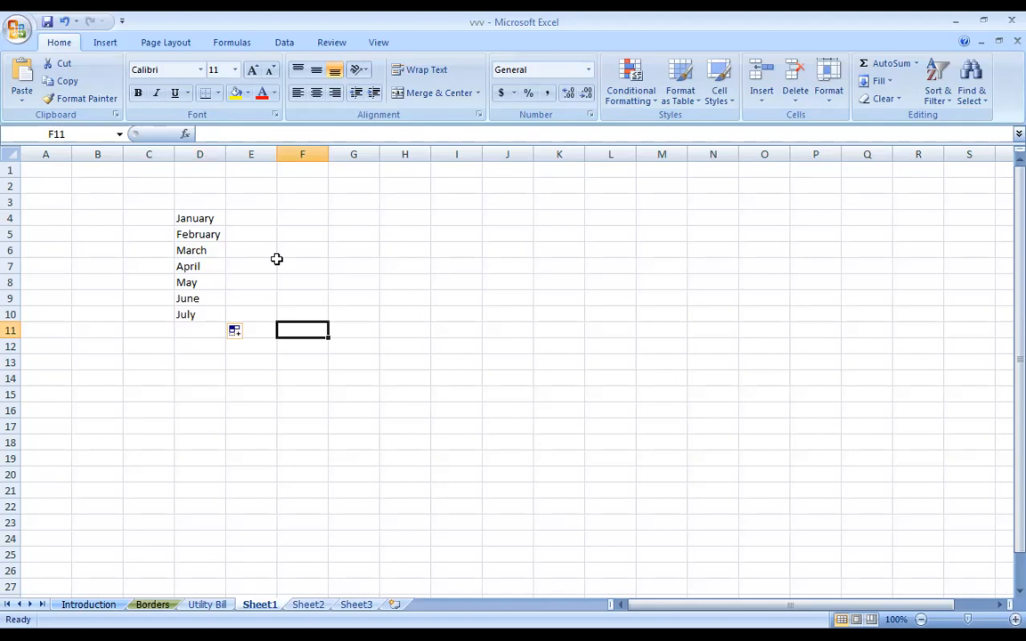
Extend the month series from D10 down to D17
left_click(212, 317)
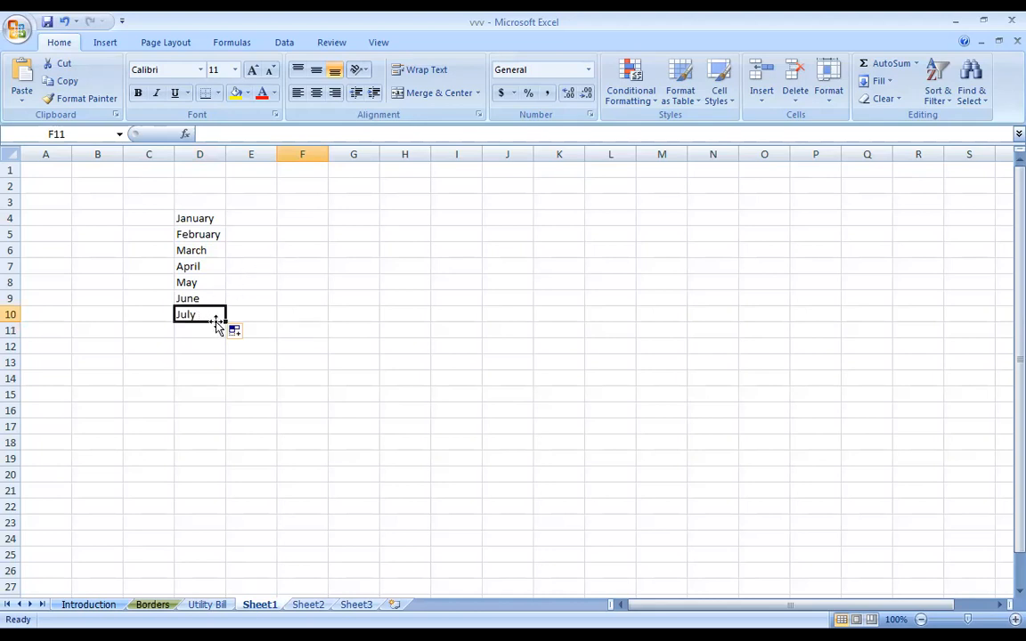
left_click_drag(226, 323, 225, 433)
left_click(354, 330)
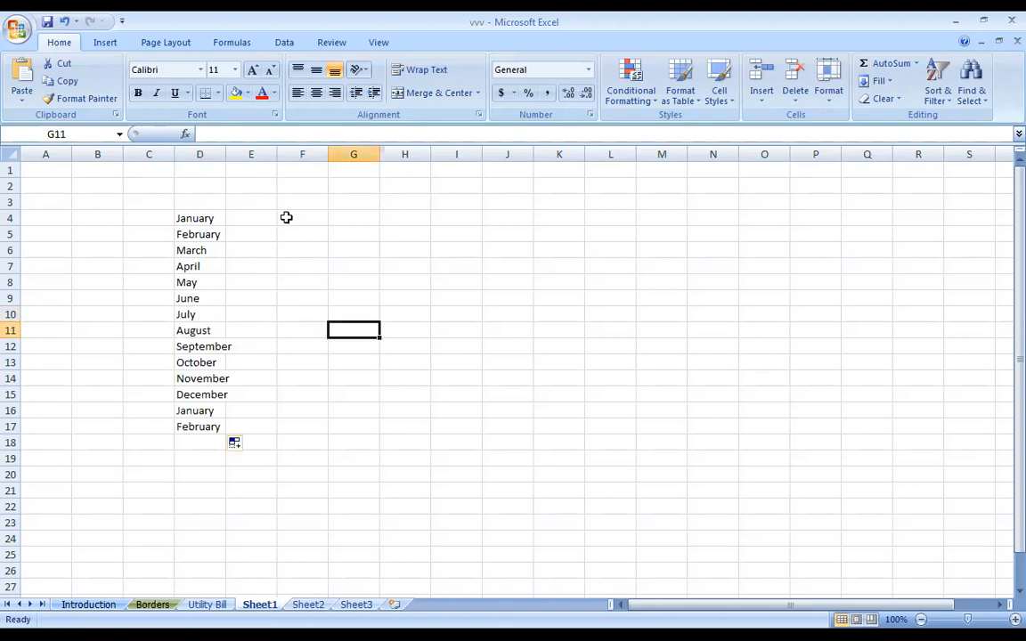
Enter March in F4 and fill the month names down to F21
left_click(307, 222)
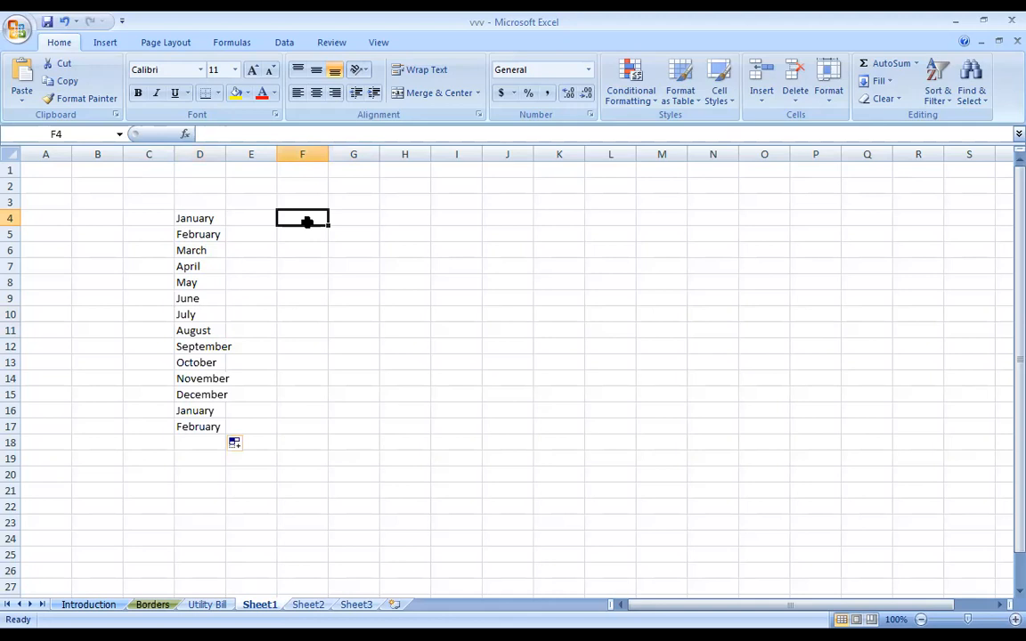
type("March")
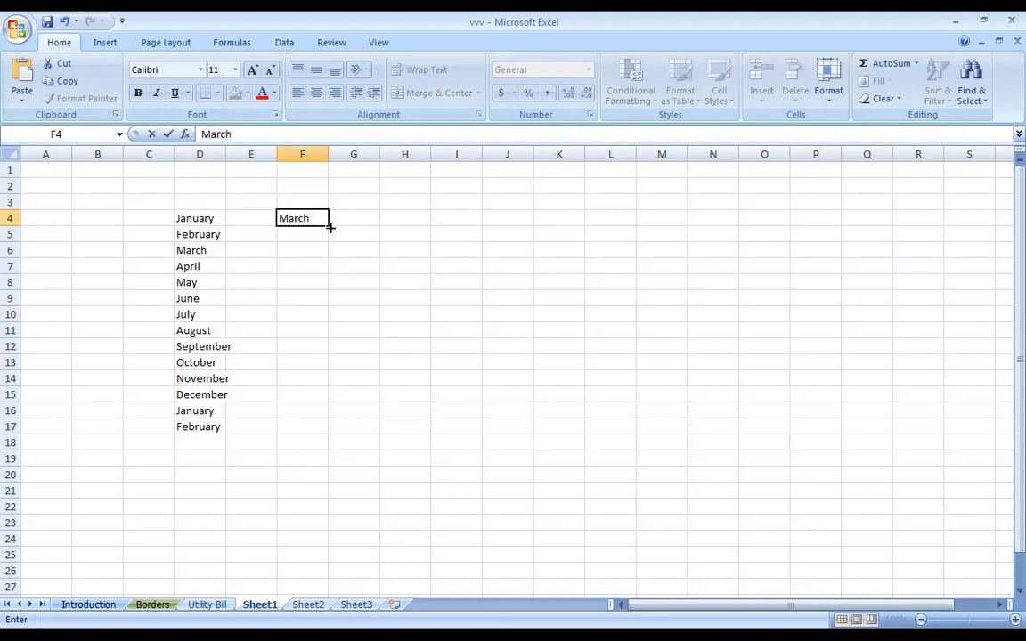
left_click_drag(330, 228, 327, 497)
left_click(406, 411)
Enter Friday in I4 and fill the weekday names down to I21
left_click(447, 217)
type("F")
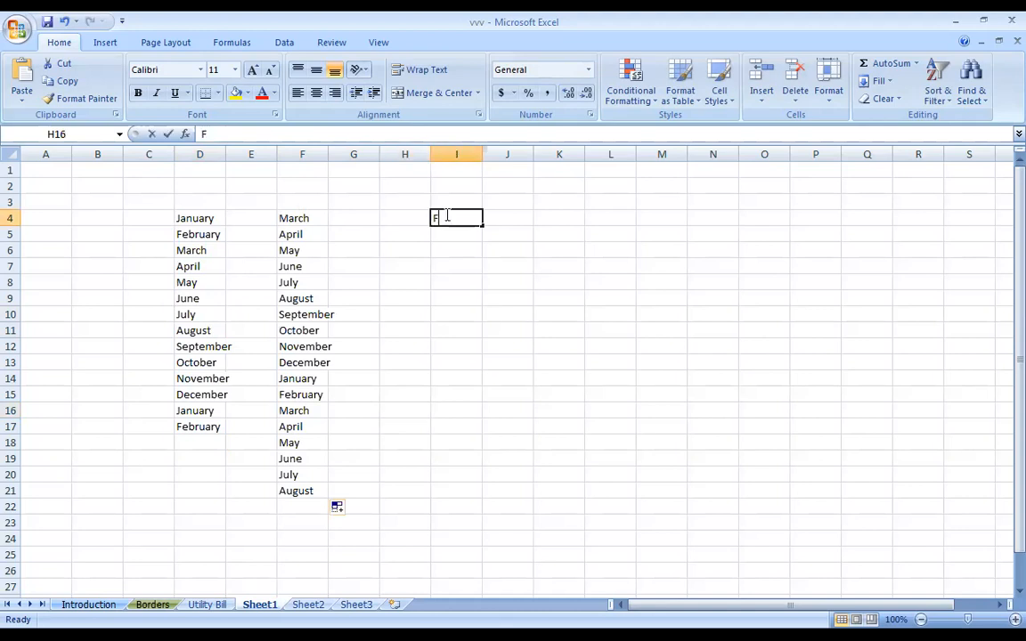
type("riday")
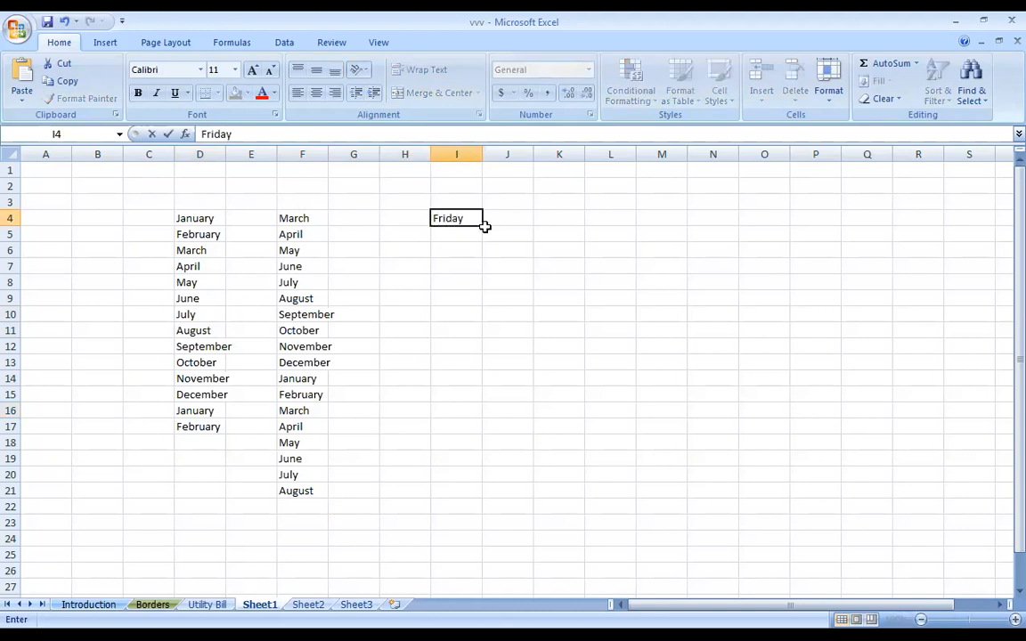
left_click_drag(483, 227, 515, 489)
left_click(559, 427)
Enter the abbreviated weekday Mon in K4 and fill the series down to K19
left_click(571, 230)
left_click(571, 217)
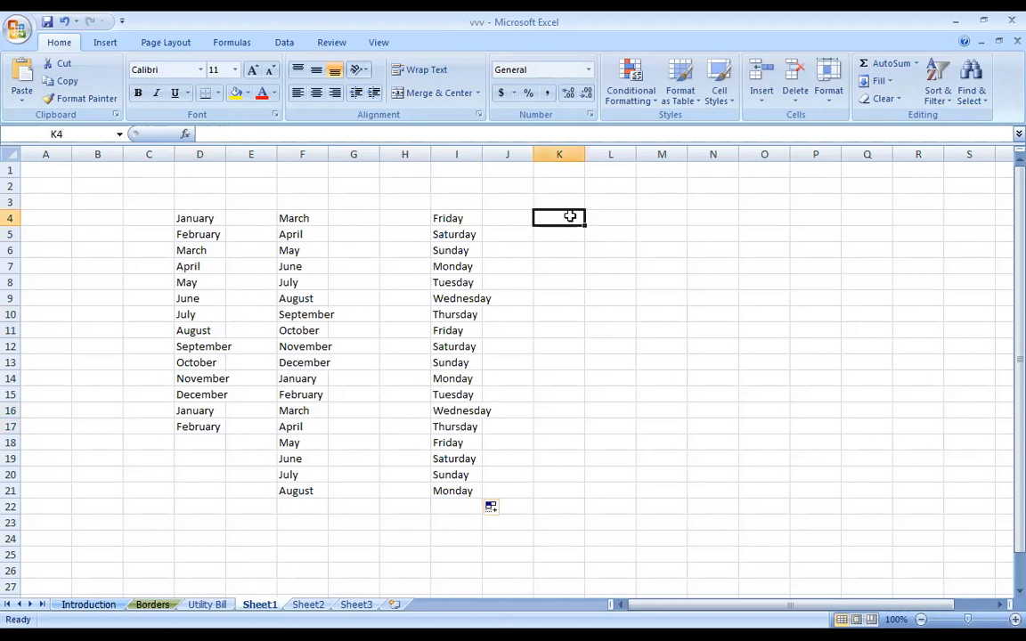
type("Mi")
key("BackSpace")
type("on")
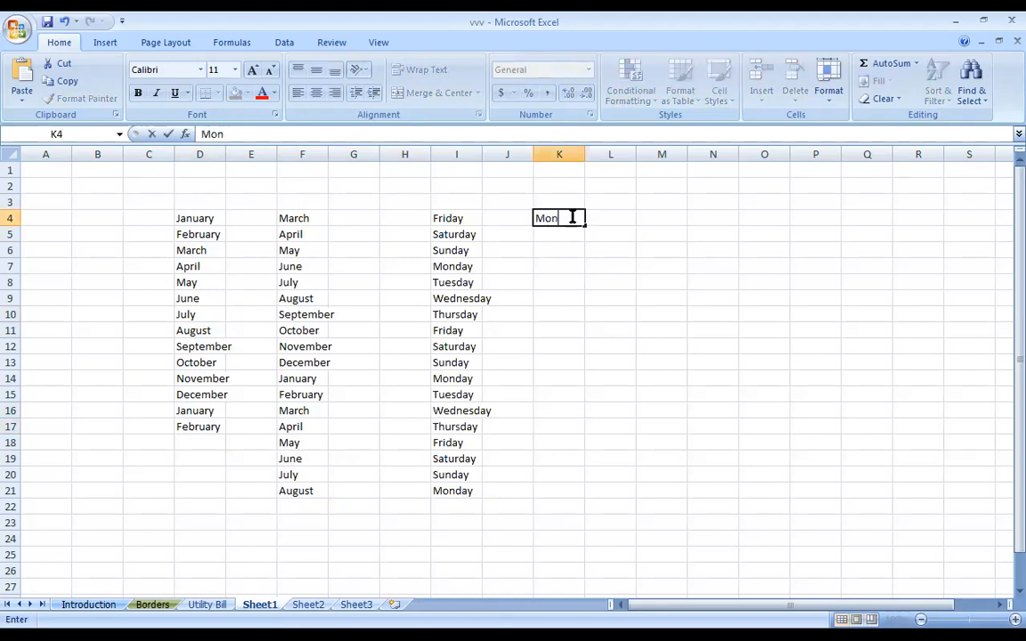
left_click_drag(586, 225, 585, 461)
left_click(610, 392)
Enter Monday in M4 and fill the full weekday names down to M16
left_click(663, 216)
type("Monday")
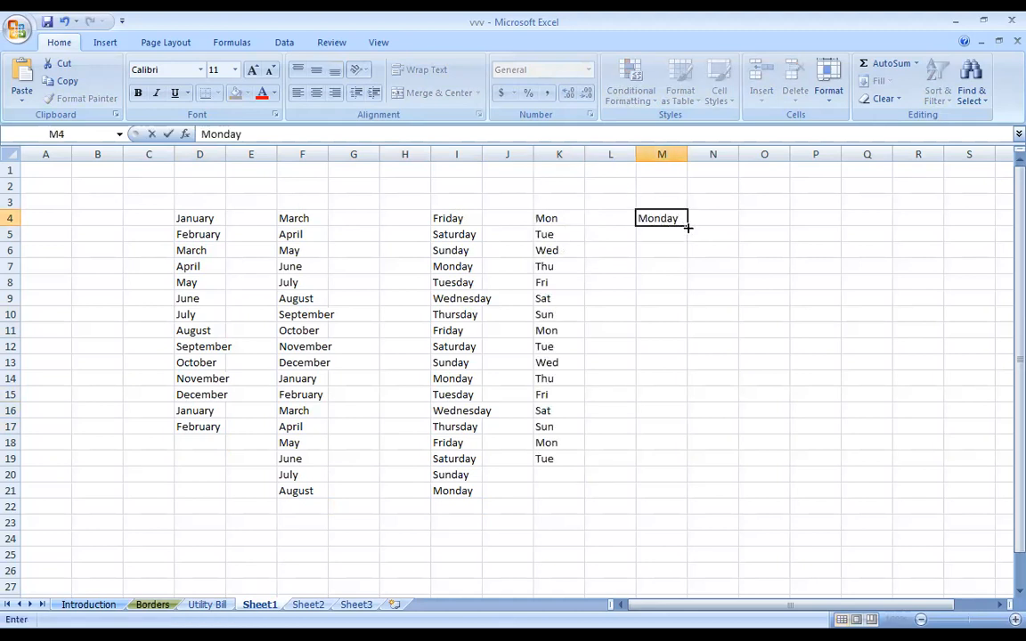
left_click_drag(687, 228, 690, 419)
Enter monday in lowercase in O5 and fill the weekday series down to O18
left_click(788, 232)
type("mo")
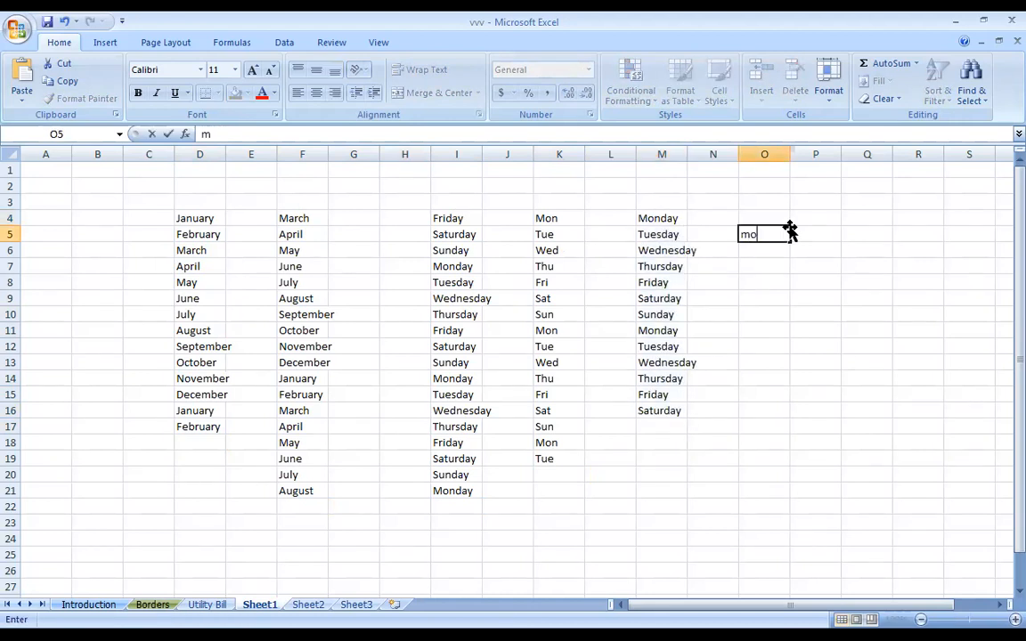
type("nday")
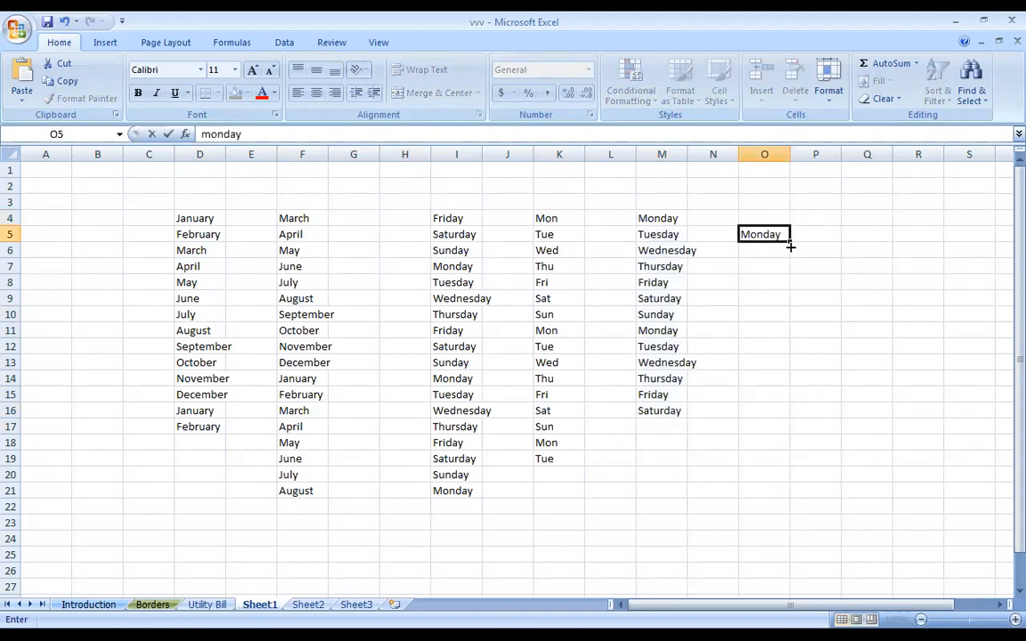
left_click_drag(791, 246, 791, 447)
Enter MONDAY in capitals in Q5 and fill the uppercase weekday series down to Q17
left_click(866, 233)
type("MONDAY")
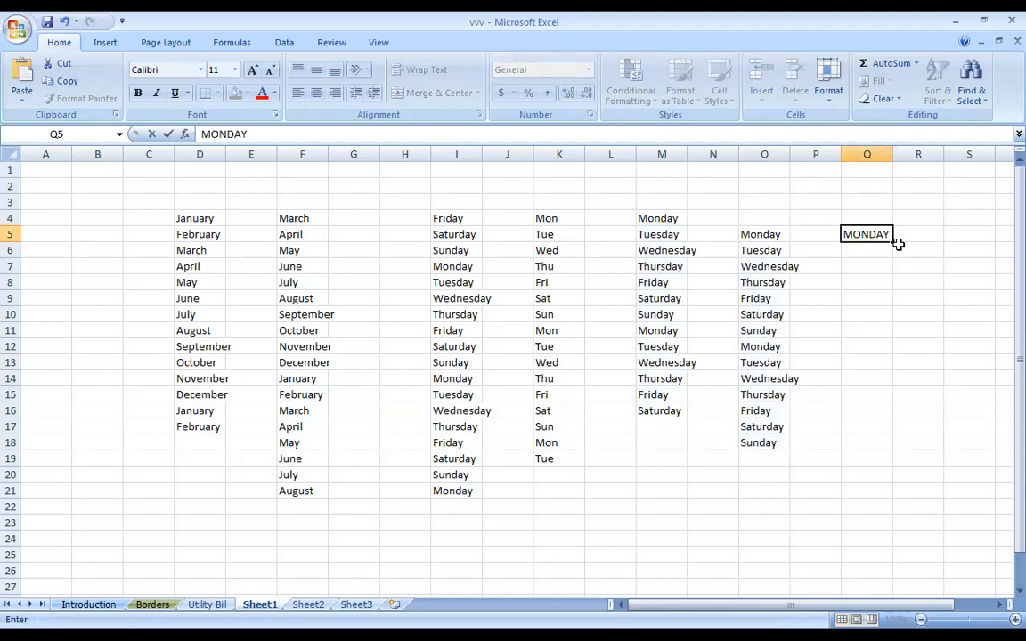
left_click_drag(892, 240, 893, 432)
left_click(804, 491)
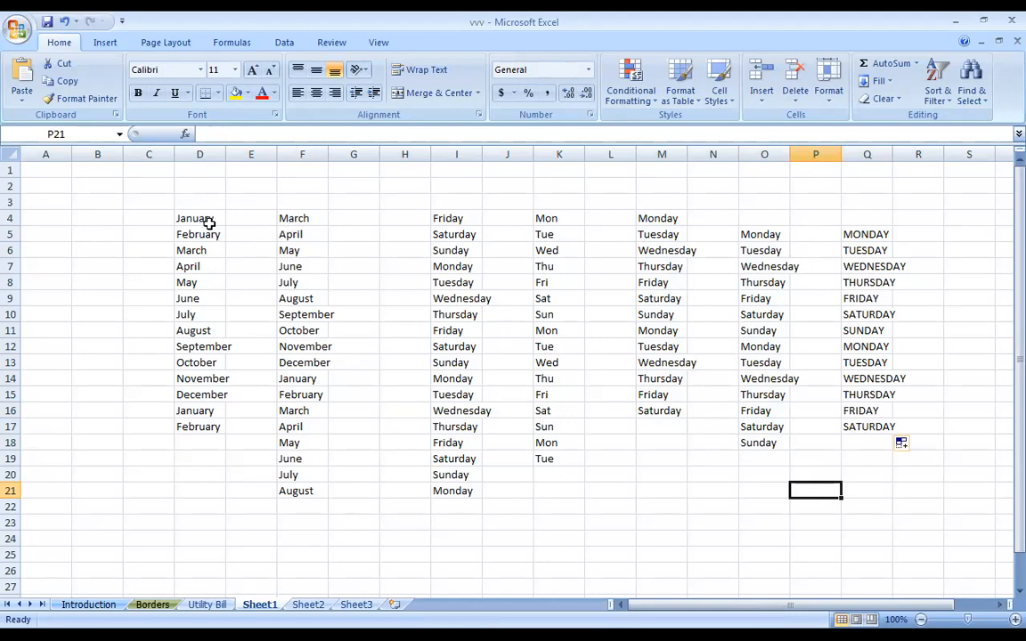
Delete all the month and weekday series in D4:R21
left_click_drag(212, 231, 463, 347)
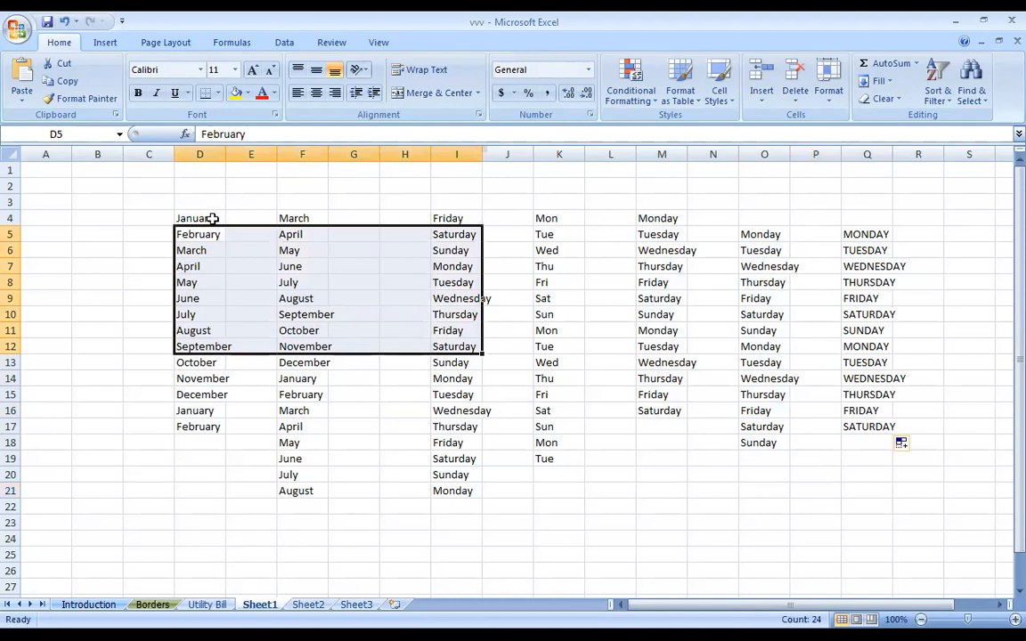
left_click_drag(212, 219, 899, 496)
key("Delete")
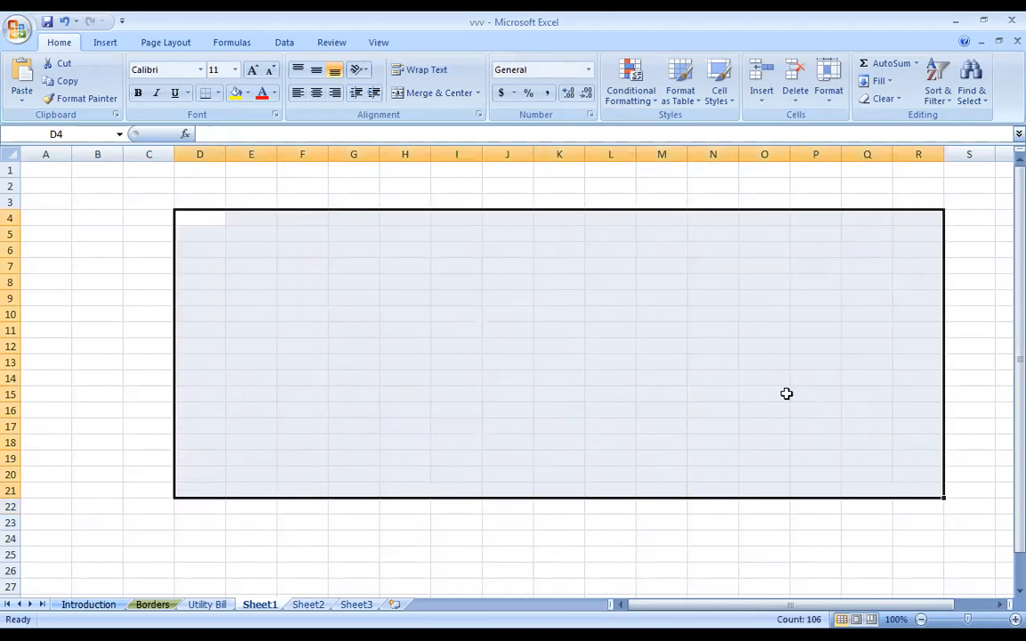
Start an unsorted list of people's first names by entering four names in D4:D7
left_click(180, 214)
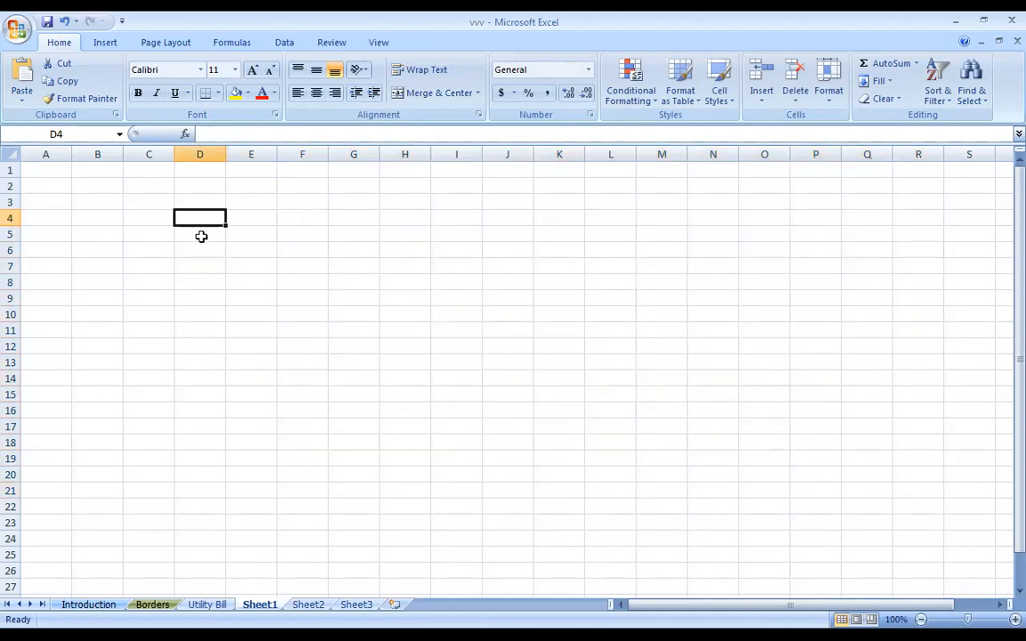
type("Zia")
key("Return")
type("Ran")
key("Return")
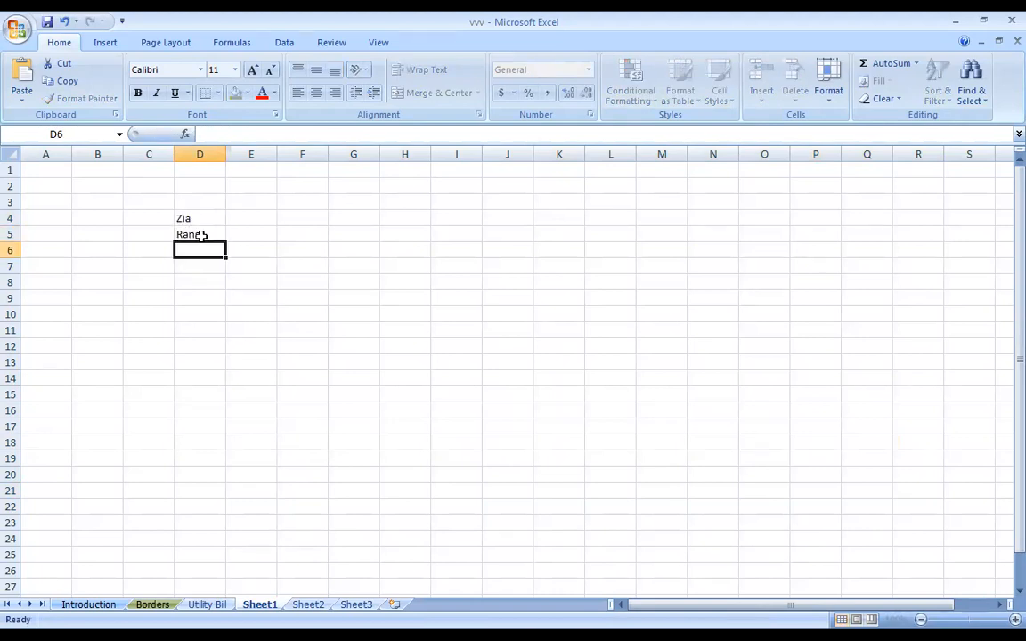
type("Afzal")
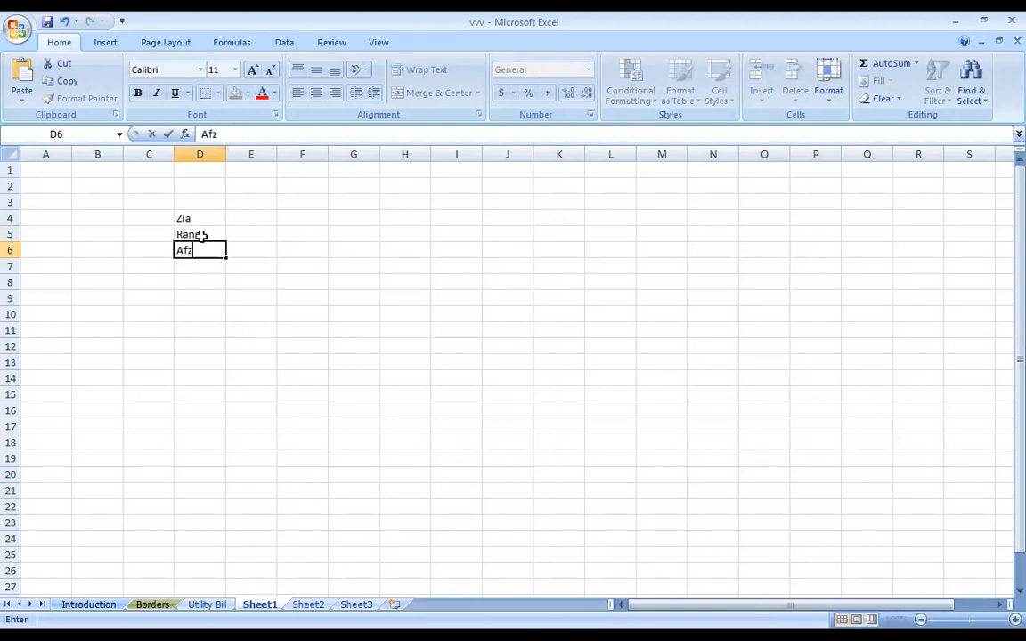
key("Return")
type("Rubab")
key("Return")
Add two more first names to the list in D8:D9
type("A")
key("BackSpace")
type("Asim")
key("BackSpace")
key("BackSpace")
key("BackSpace")
key("BackSpace")
type("sim")
key("Return")
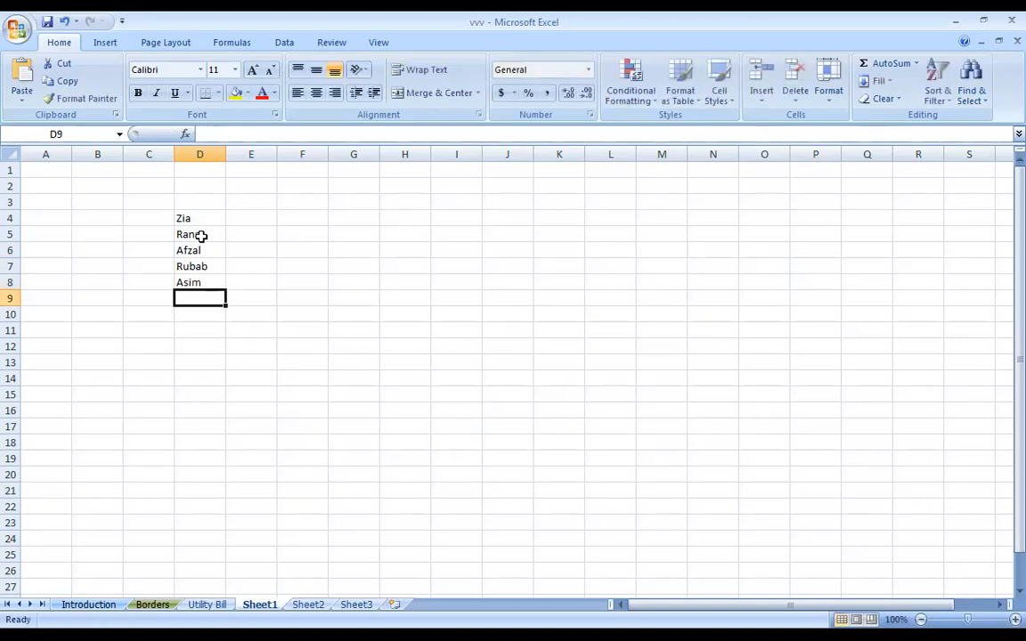
type("Omer")
key("Return")
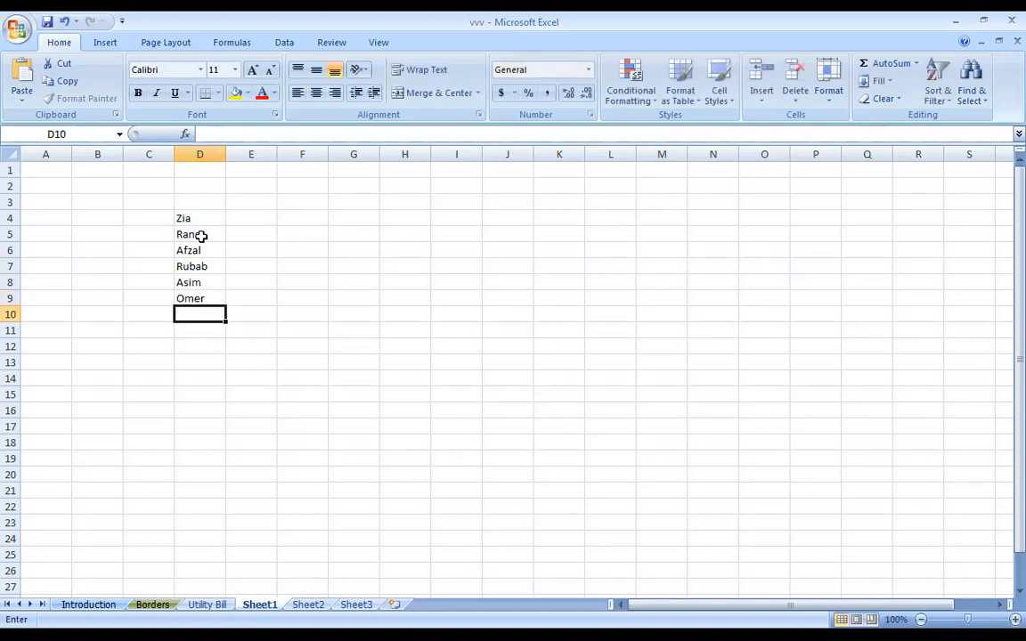
Complete the name list with four further first names in D10:D13
type("Tanzeel")
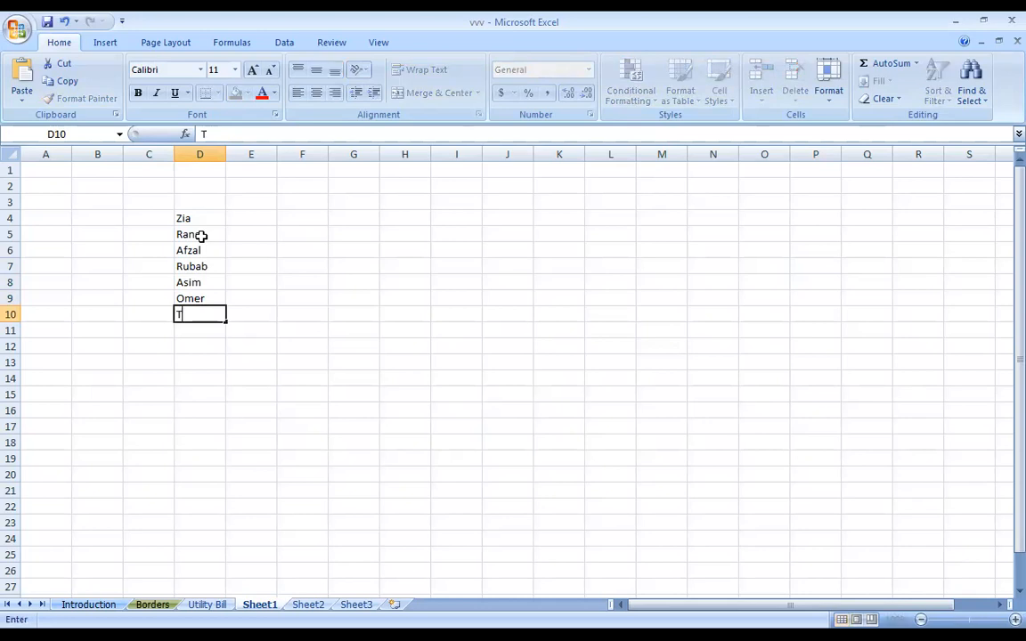
key("Return")
type("Khalid")
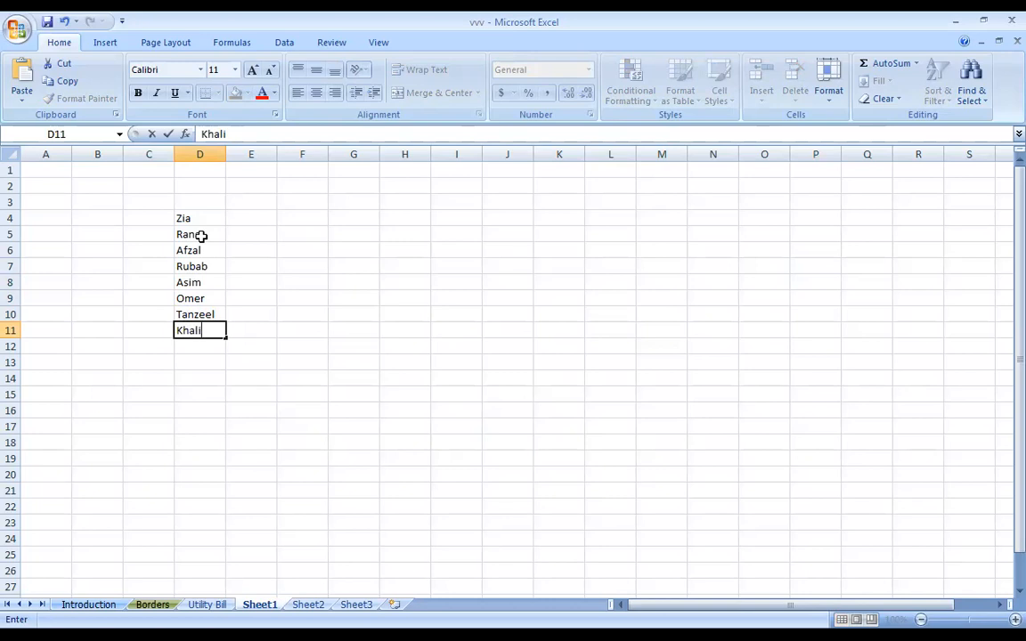
key("Return")
left_click_drag(200, 218, 197, 331)
left_click(196, 347)
type("Tayyab")
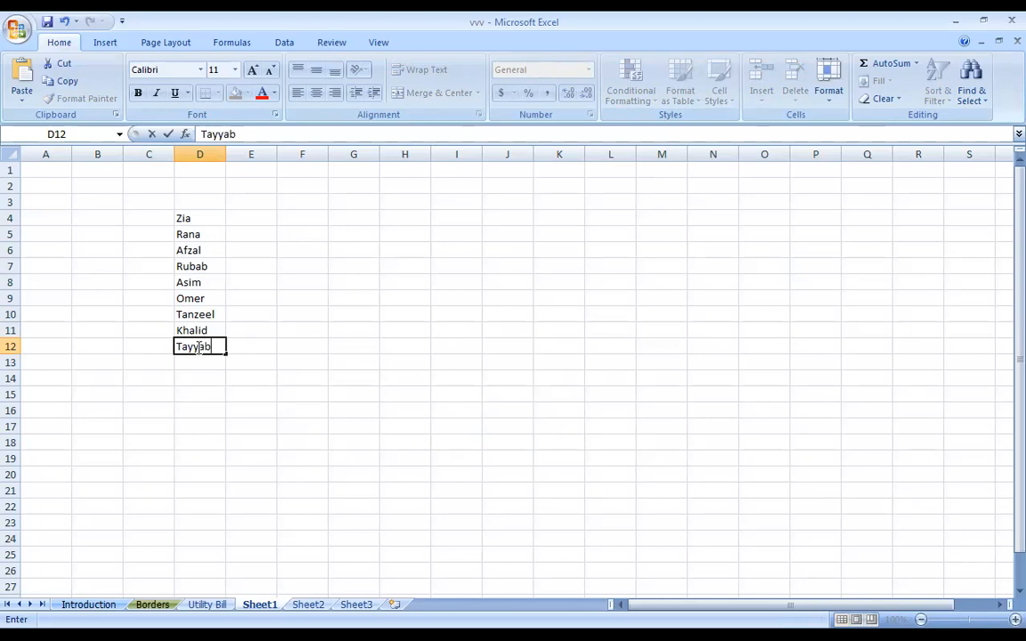
key("Return")
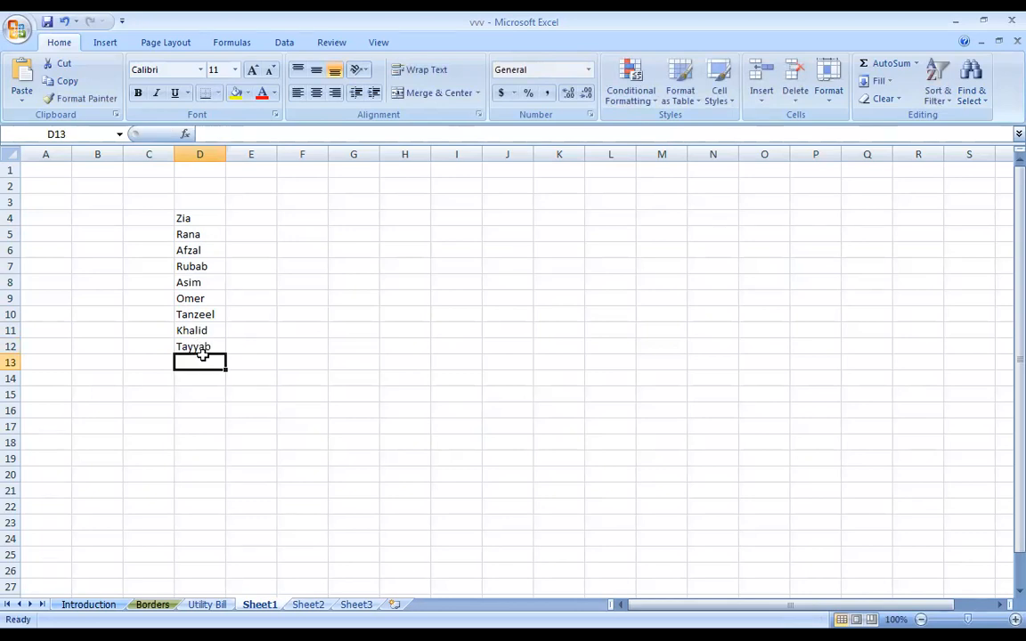
type("Hammad")
key("Return")
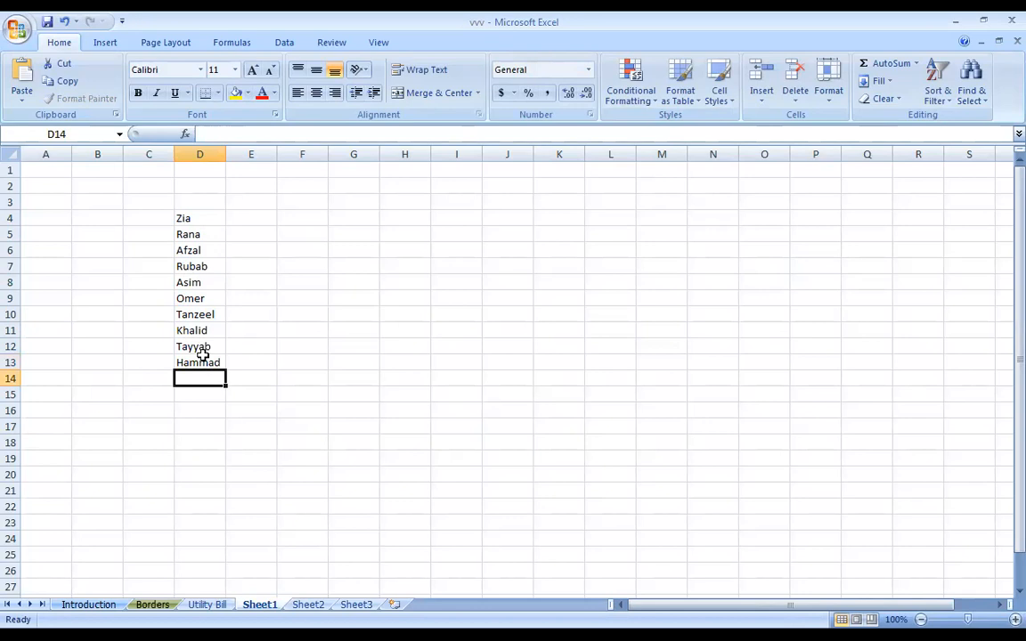
left_click_drag(197, 222, 206, 358)
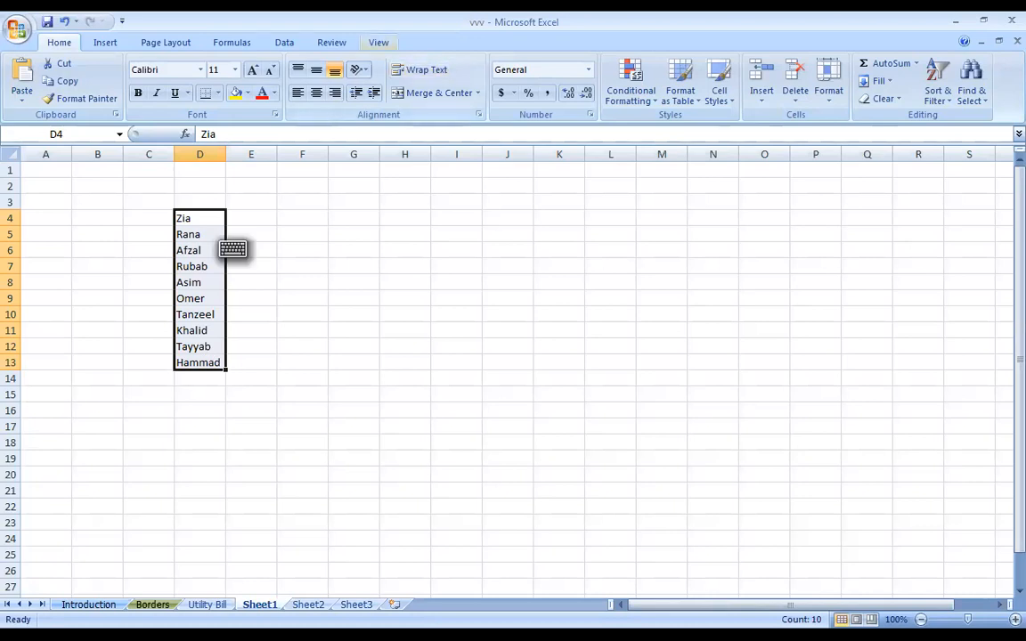
key("alt+w")
left_click(444, 285)
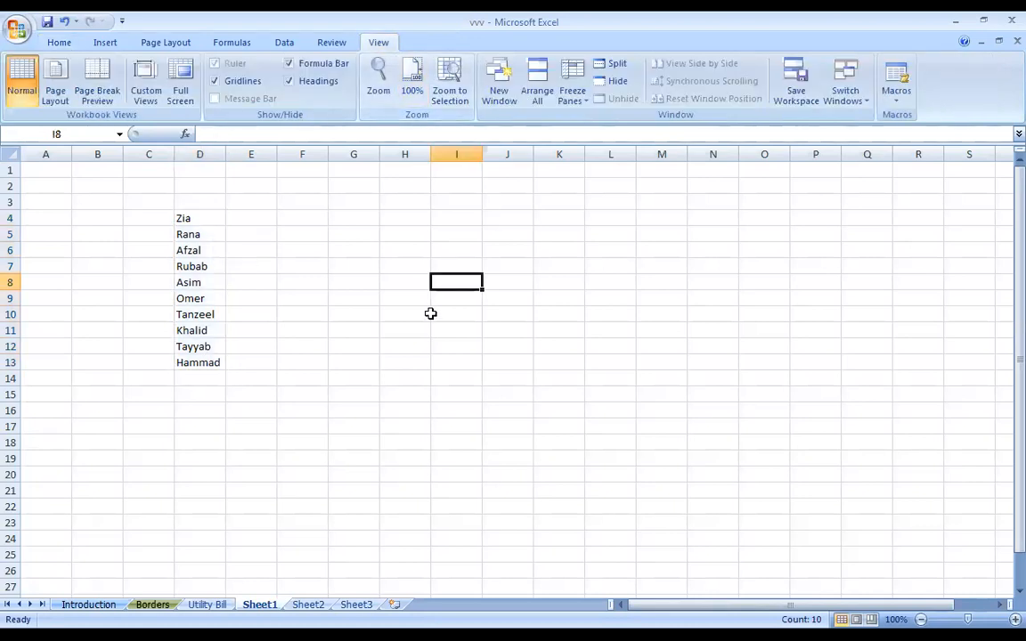
left_click(369, 344)
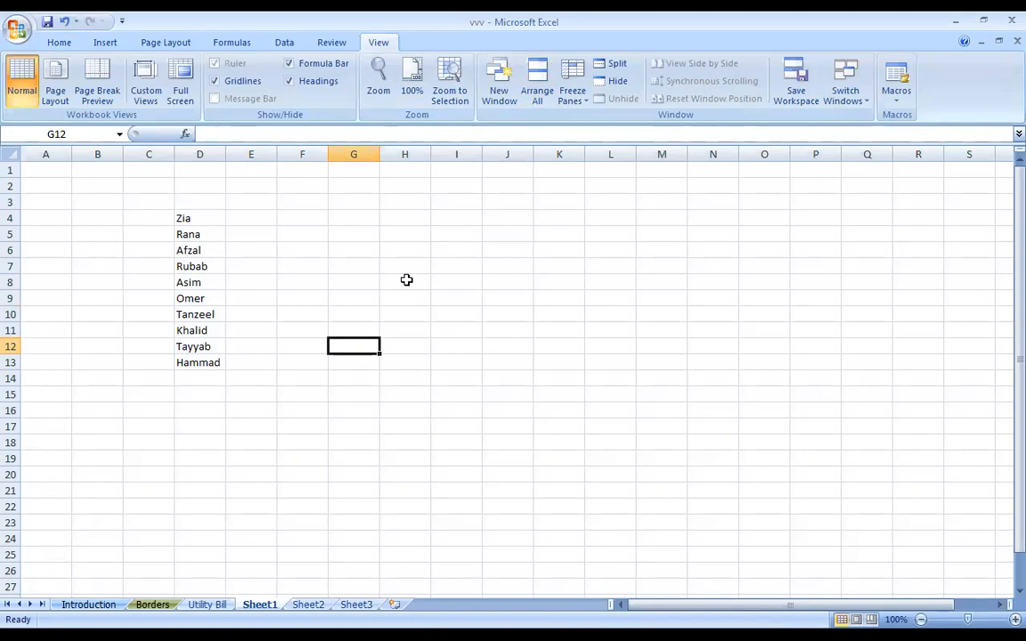
Enter the heading SORTING in G4 and its definition "means, to arrange data" in G5
key("Up")
key("Up")
key("Up")
key("Up")
key("Up")
key("Up")
key("Up")
key("Up")
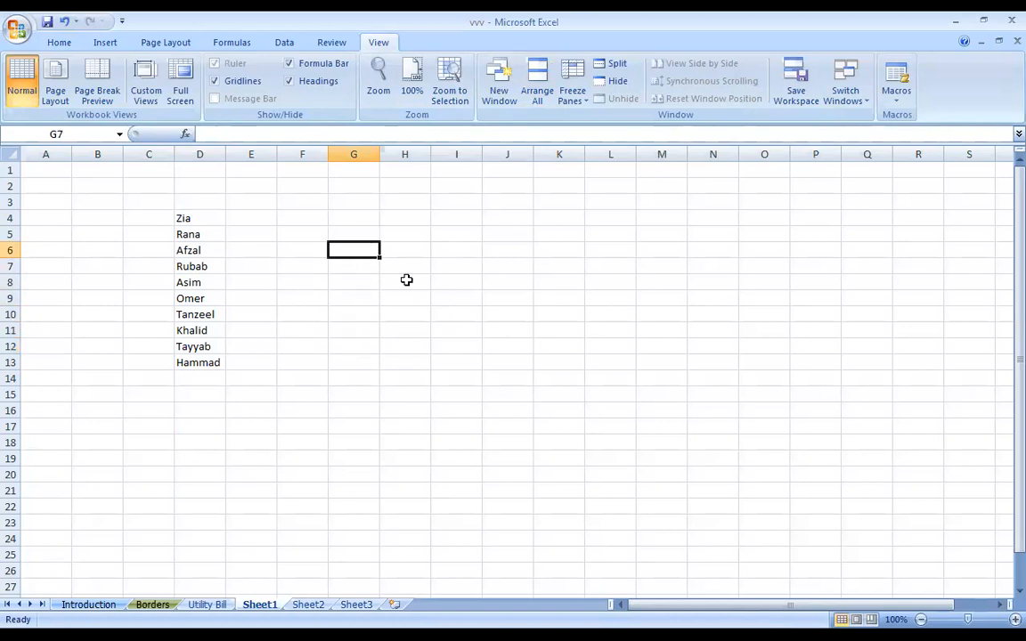
type("SOR")
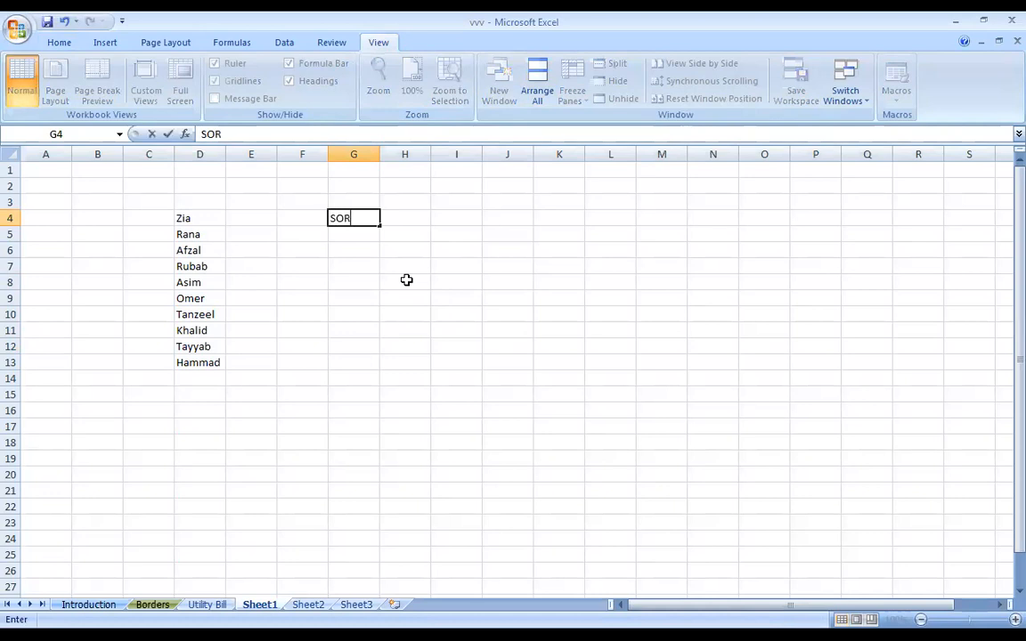
type("TING")
key("Return")
type("means, to arrange data")
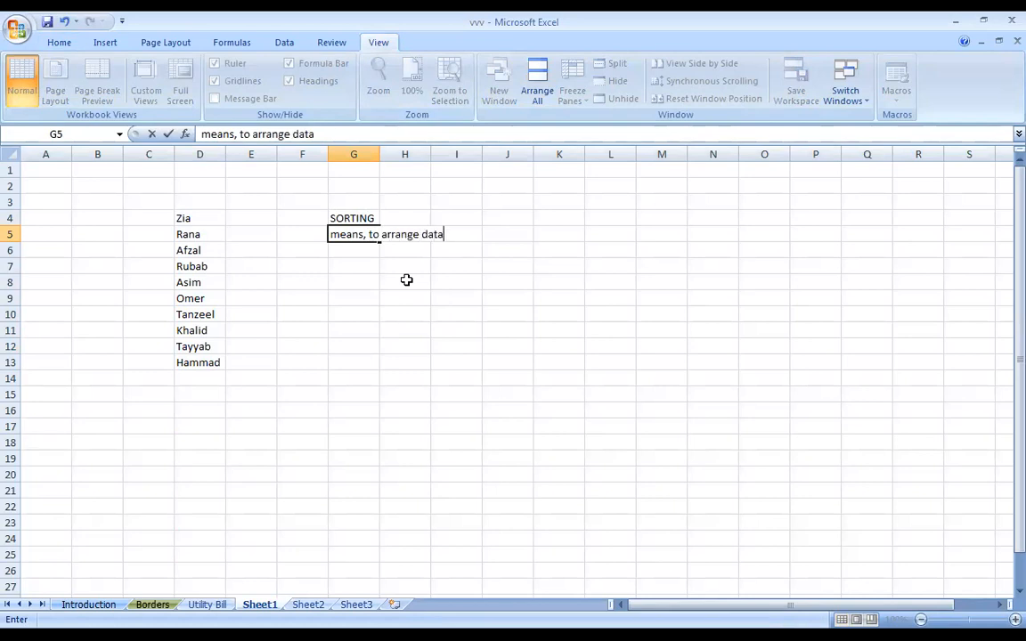
key("Return")
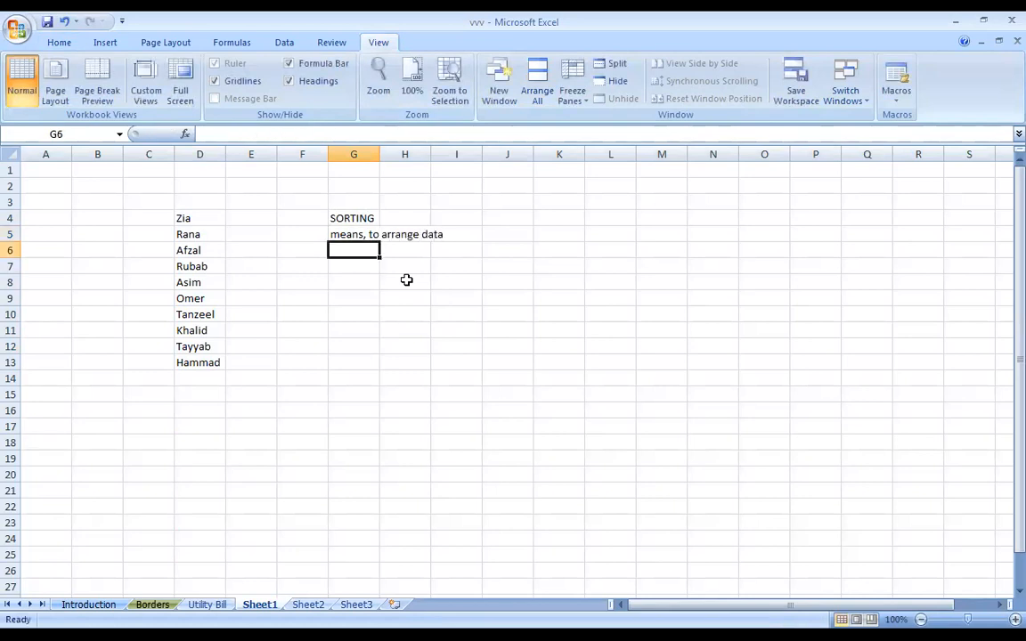
Enter "2 types" in G6, "1. Sort Ascending" in G7 and "2. Sort Descending" in G8
type("2 types")
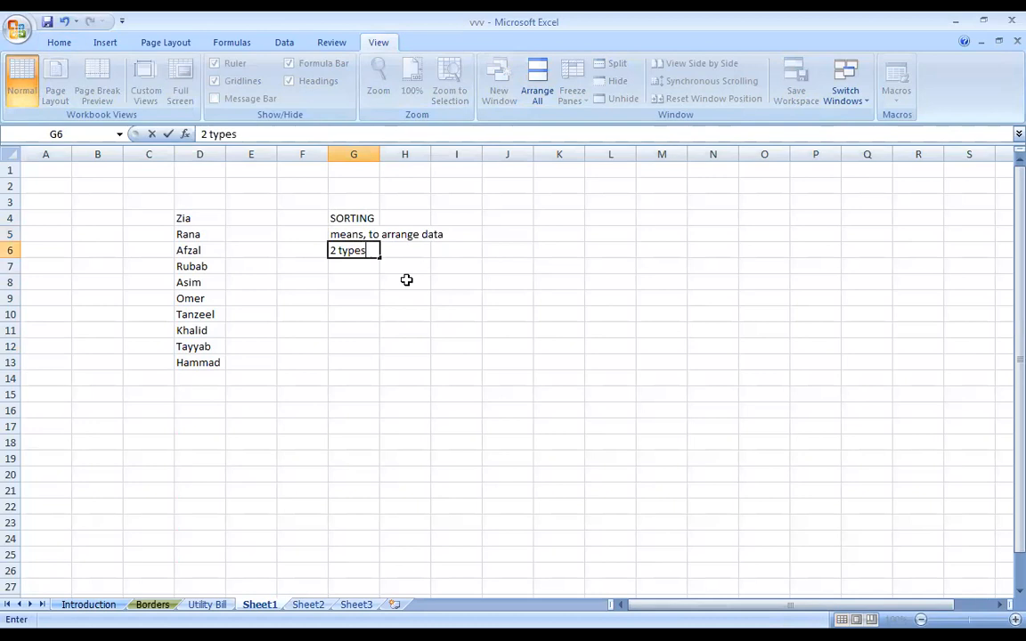
key("Return")
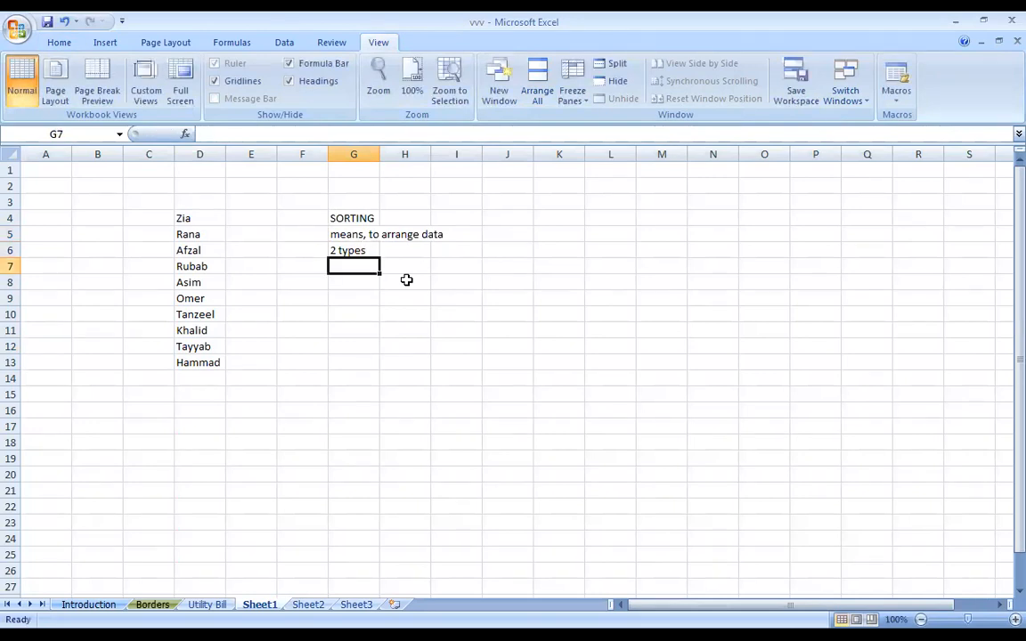
type("1. Sort Ascending")
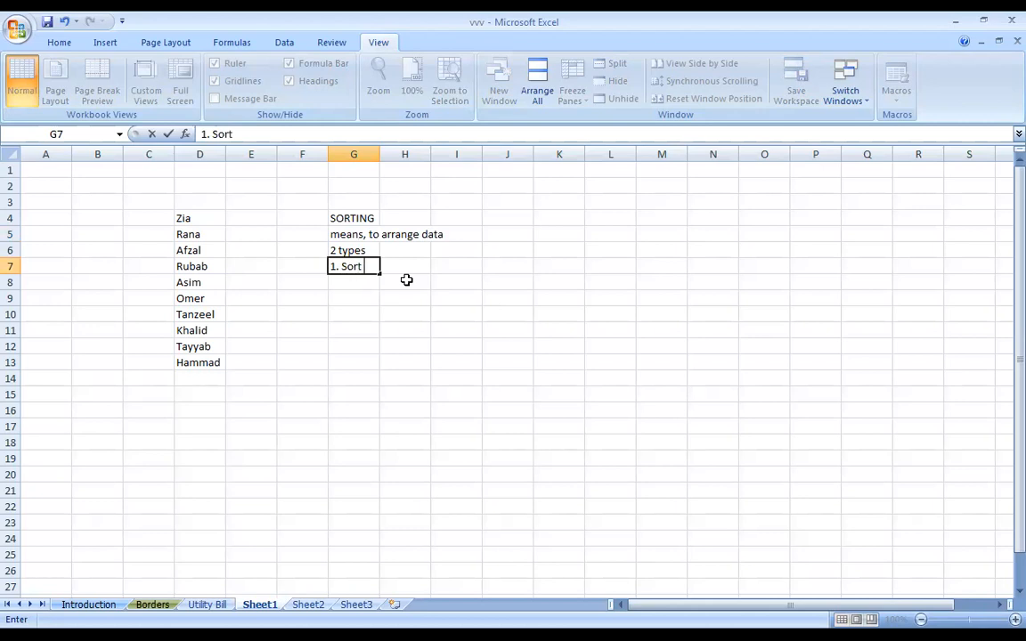
key("Return")
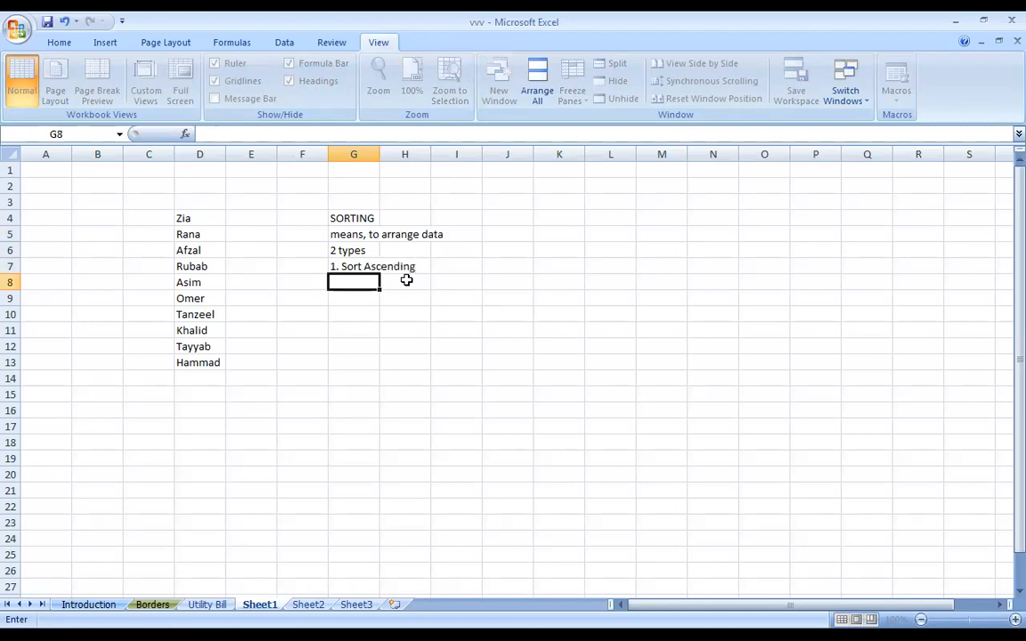
type("2. Sort Descendi")
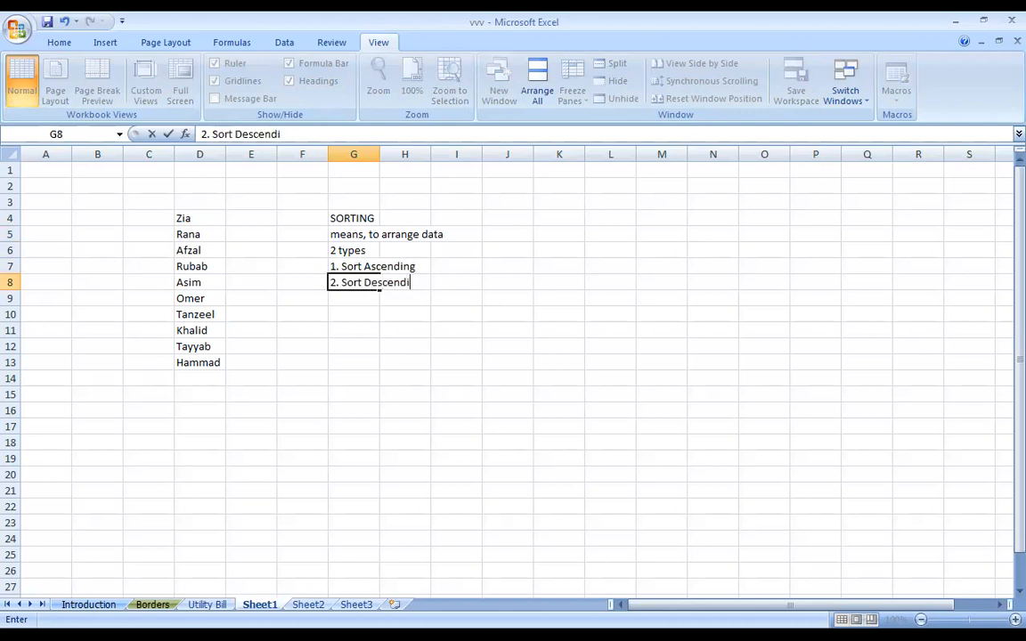
type("ng")
key("Return")
Move the "2. Sort Descending" entry from G8 down to G14
left_click(374, 266)
left_click(360, 285)
left_click_drag(362, 292, 367, 383)
Enter the ascending sort examples "A to Z" in G8 and "1 To 100" in G9
left_click(359, 282)
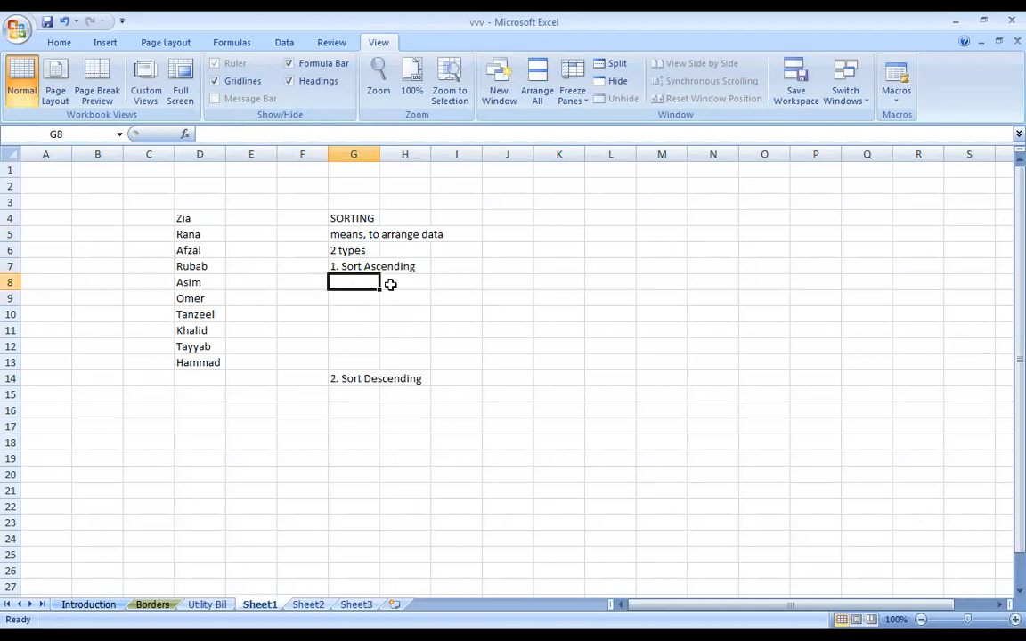
type("A to Z")
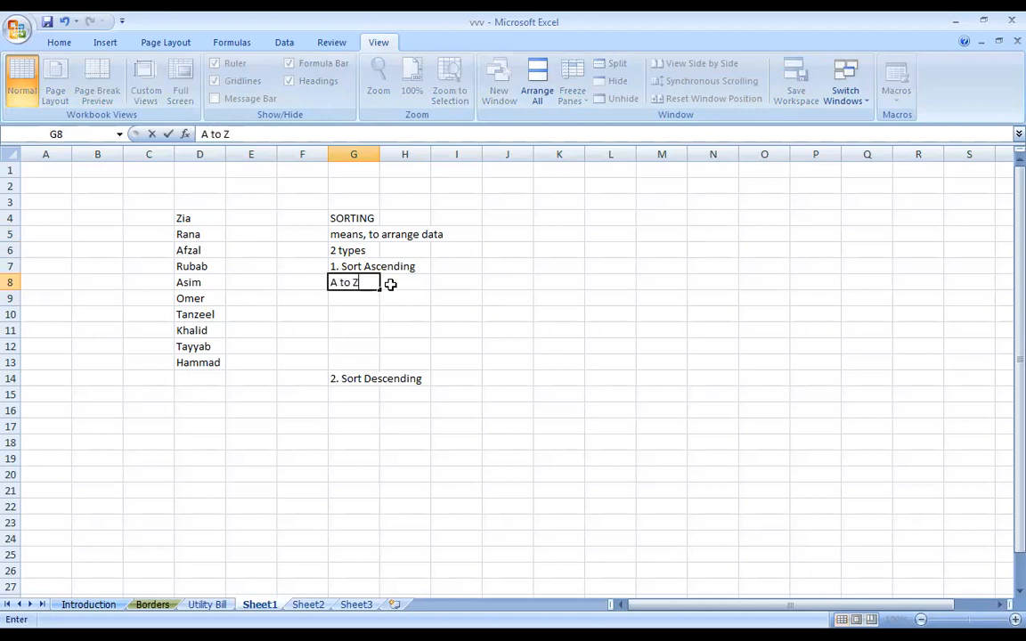
key("Return")
type("1 To 100")
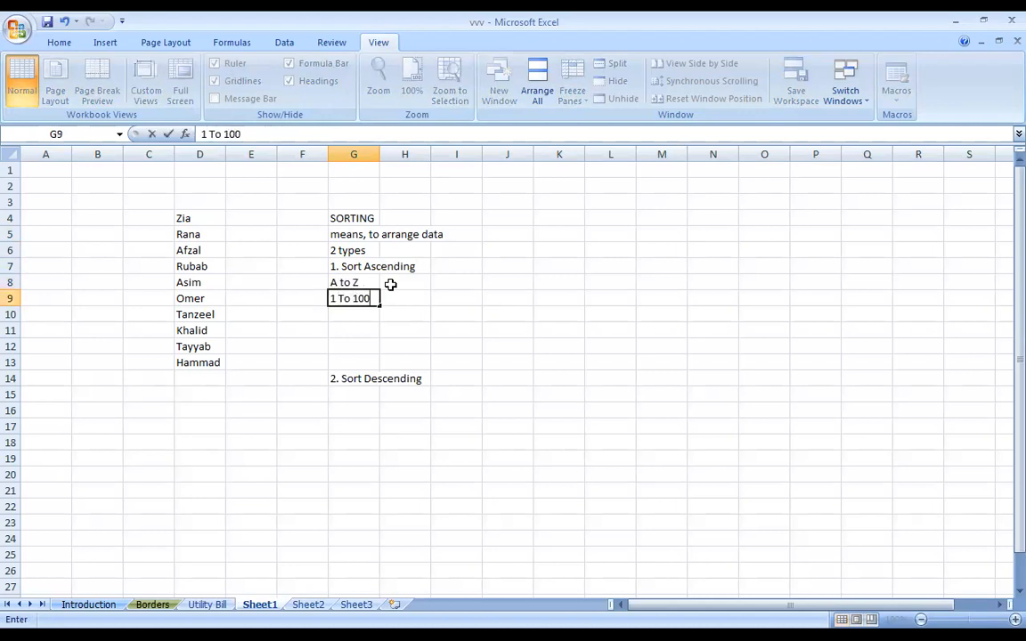
key("Return")
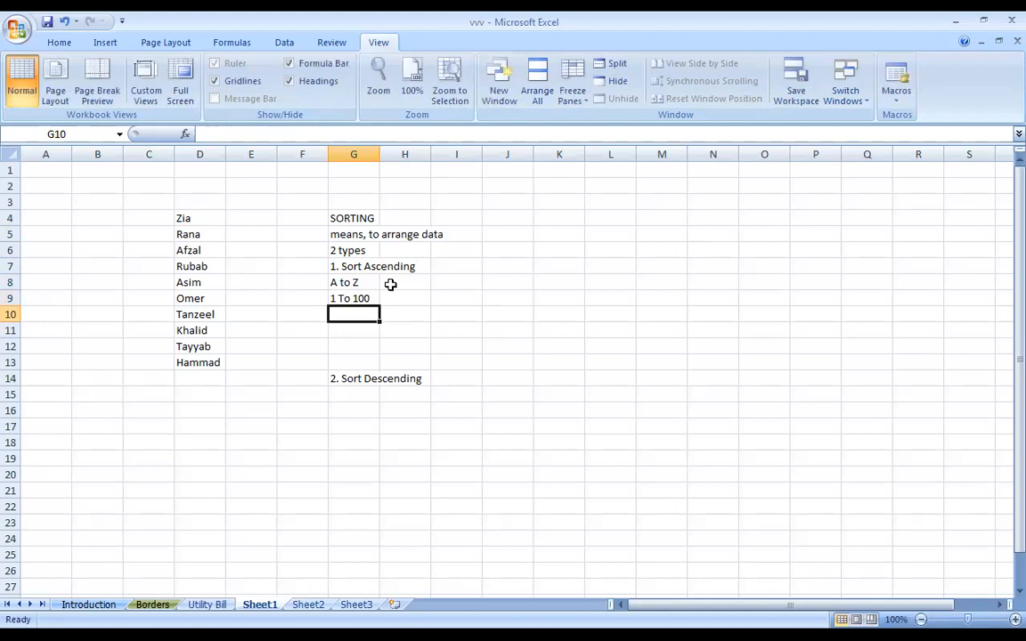
Make the Sort Ascending heading and its two examples in G7:G9 bold
left_click_drag(349, 264, 350, 289)
key("ctrl+b")
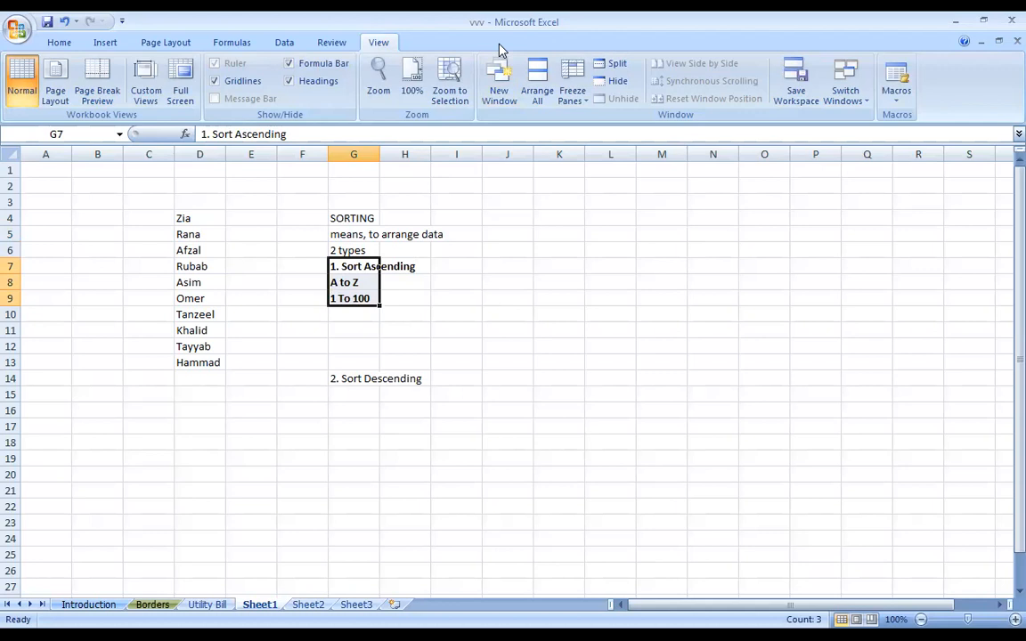
Select cell G15 directly below the "2. Sort Descending" heading
left_click(349, 390)
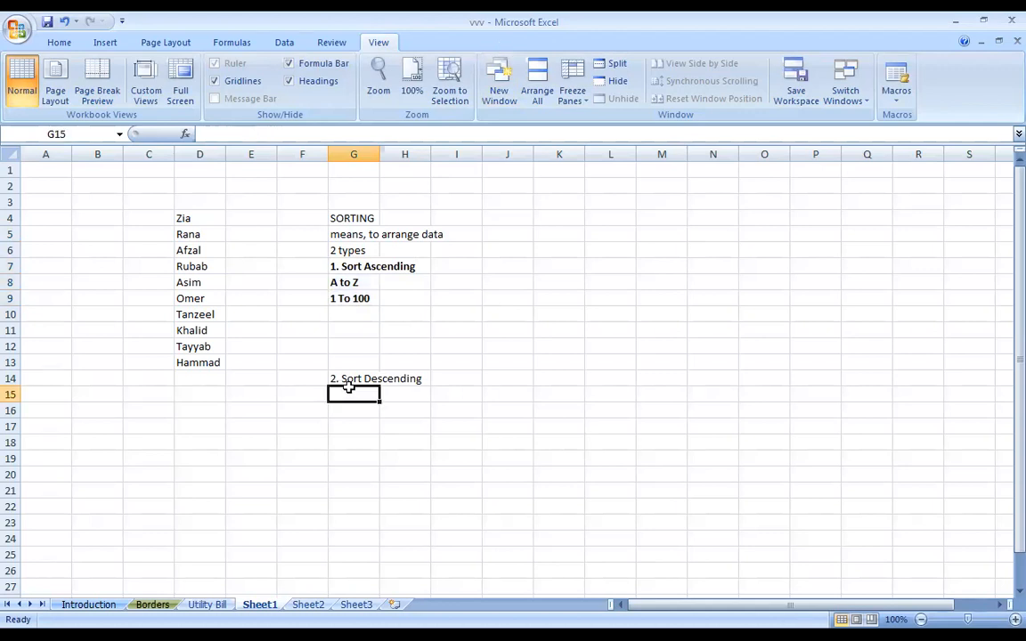
Enter "Z To A" in G15 and "100 To 1" in G16, below the "2. Sort Descending" heading
type("Z To A")
key("Return")
type("1")
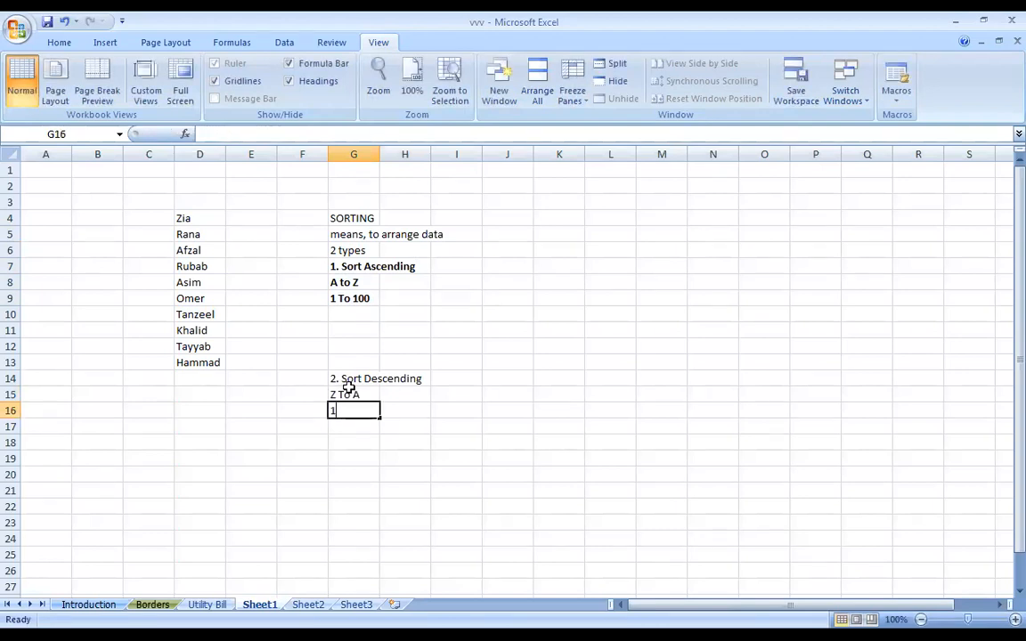
type("00 To 1")
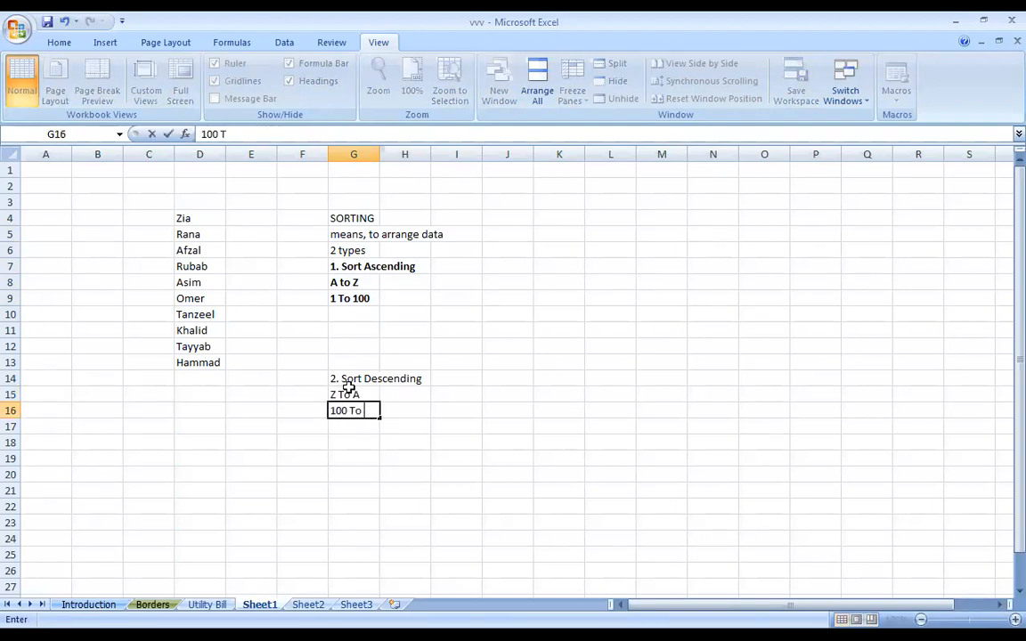
key("Return")
Make all the sorting notes in G4:G16 bold
left_click_drag(352, 382, 352, 408)
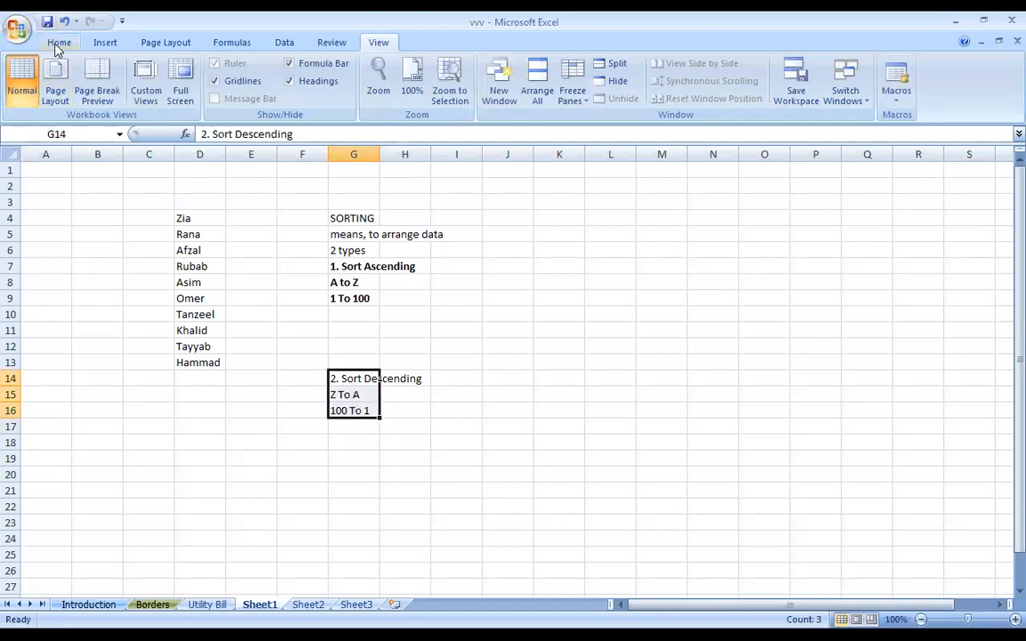
key("ctrl+b")
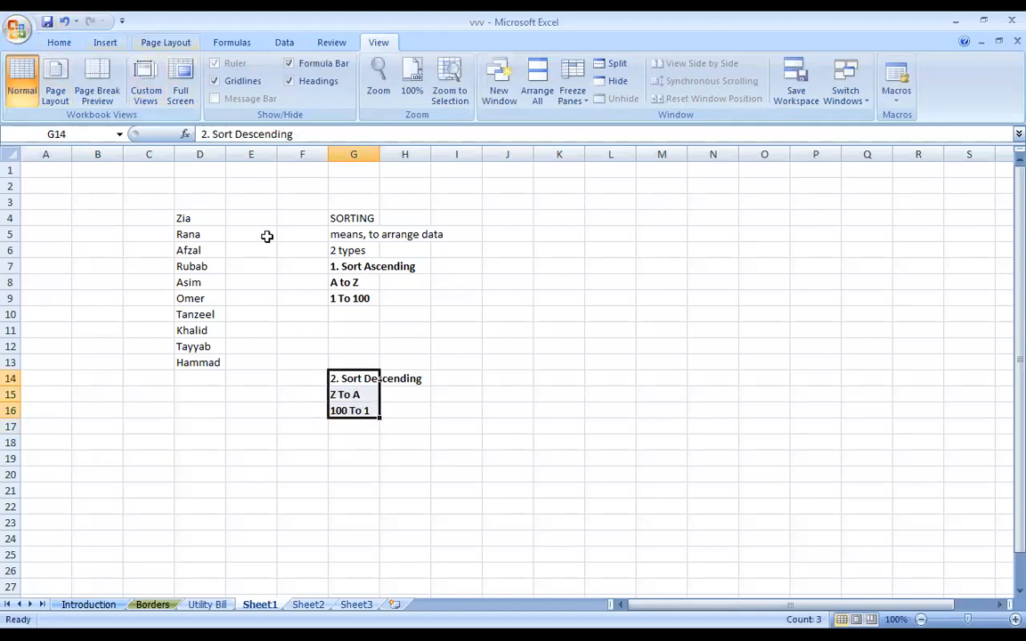
left_click_drag(352, 219, 359, 408)
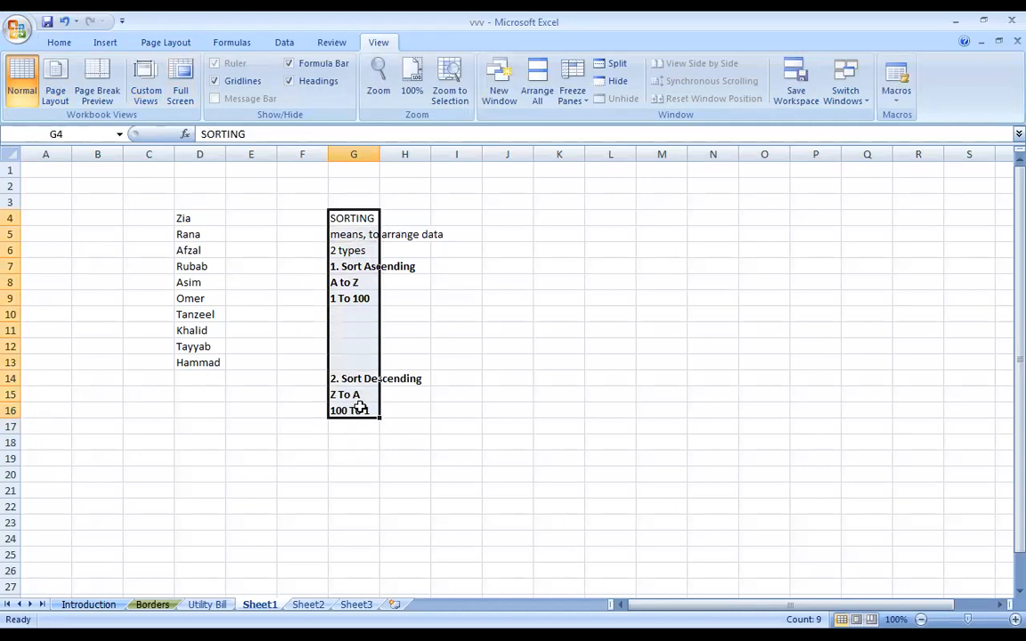
left_click(355, 394)
Move the three descending-sort notes from G14:G16 to J7:J9, and move "2 types" from G6 to I6
left_click_drag(185, 215, 217, 360)
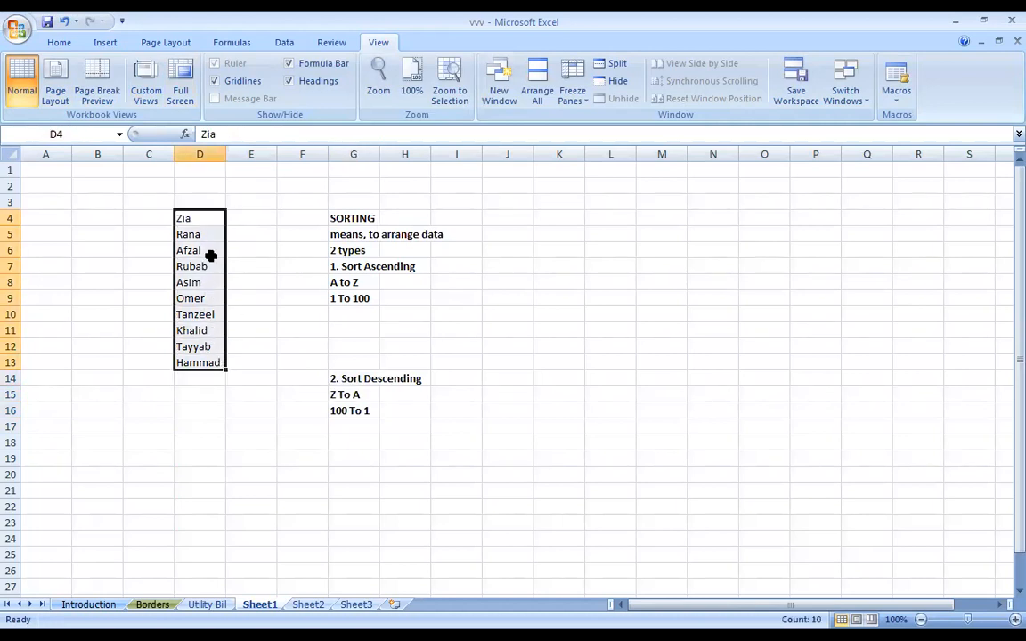
left_click(59, 43)
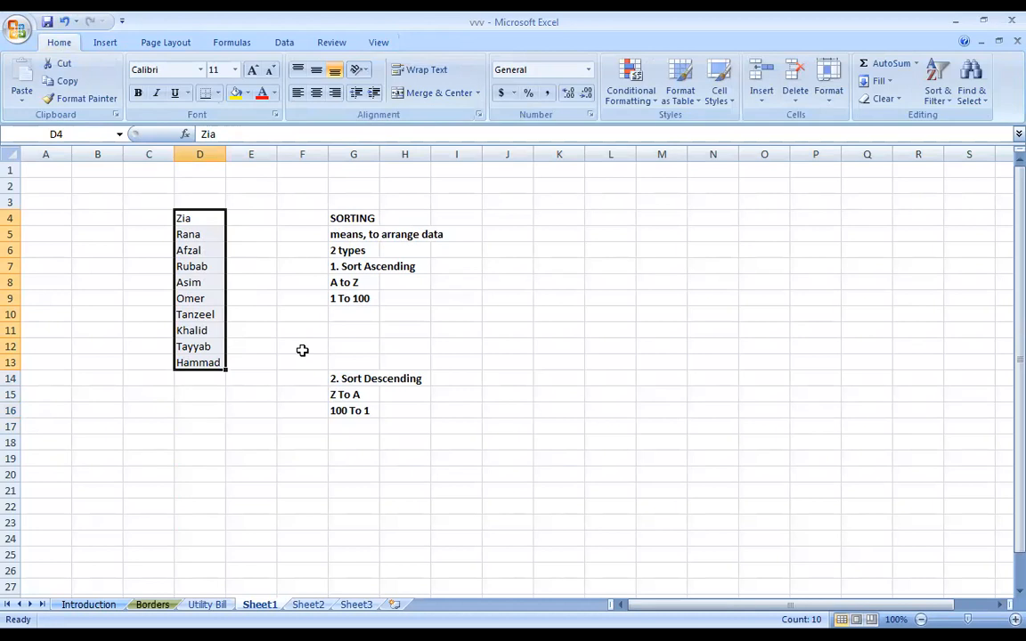
left_click_drag(344, 383, 508, 283)
left_click(405, 313)
left_click(362, 251)
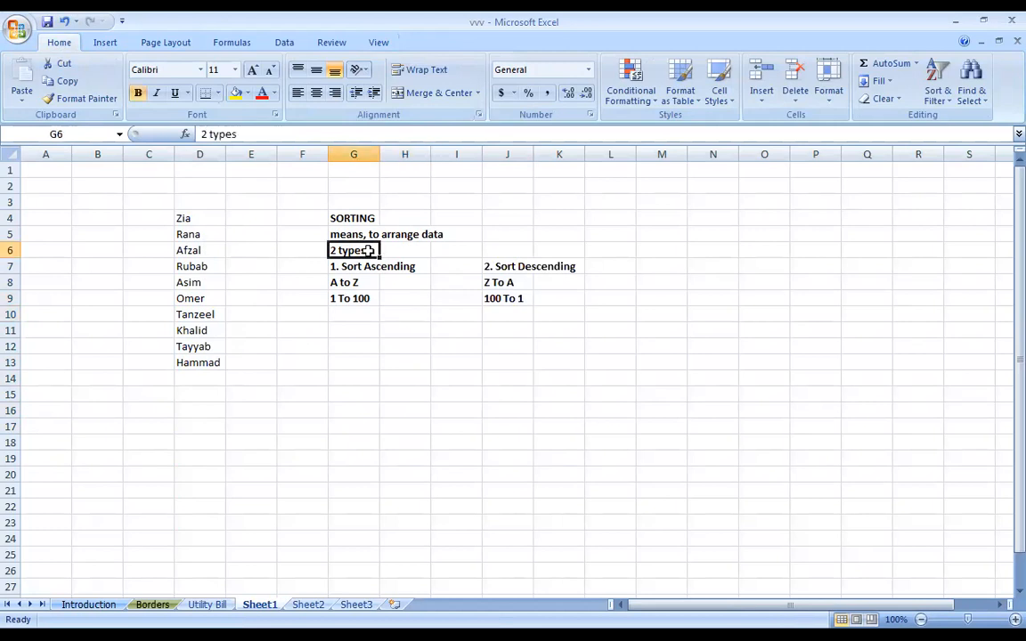
left_click_drag(379, 250, 445, 253)
left_click(435, 314)
Sort the list of names in D4:D13 from A to Z, and undo that sort
left_click_drag(187, 219, 213, 359)
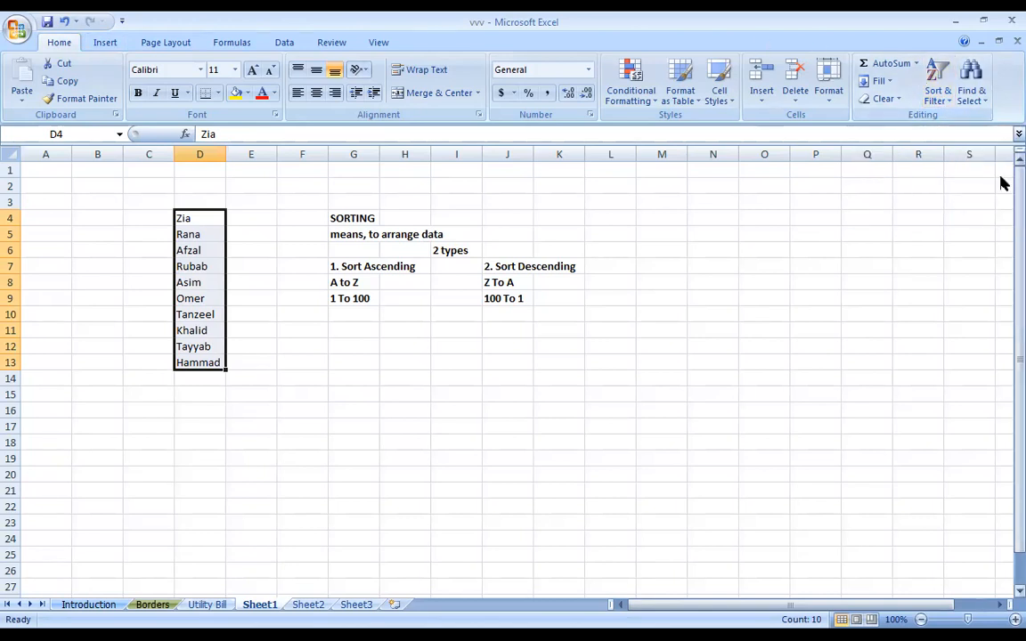
left_click(513, 426)
left_click_drag(202, 217, 199, 356)
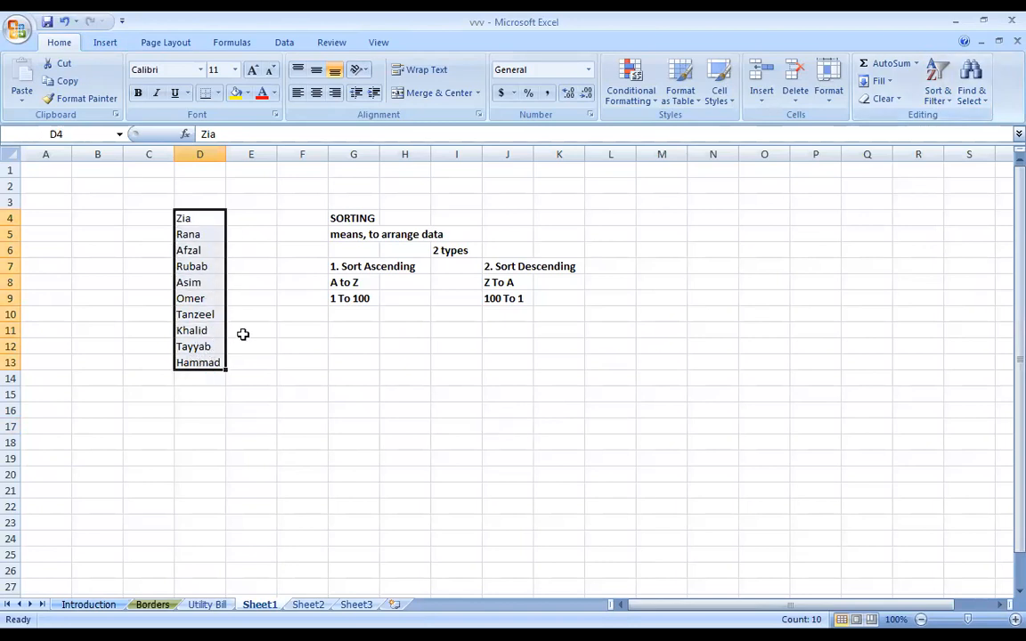
left_click(938, 103)
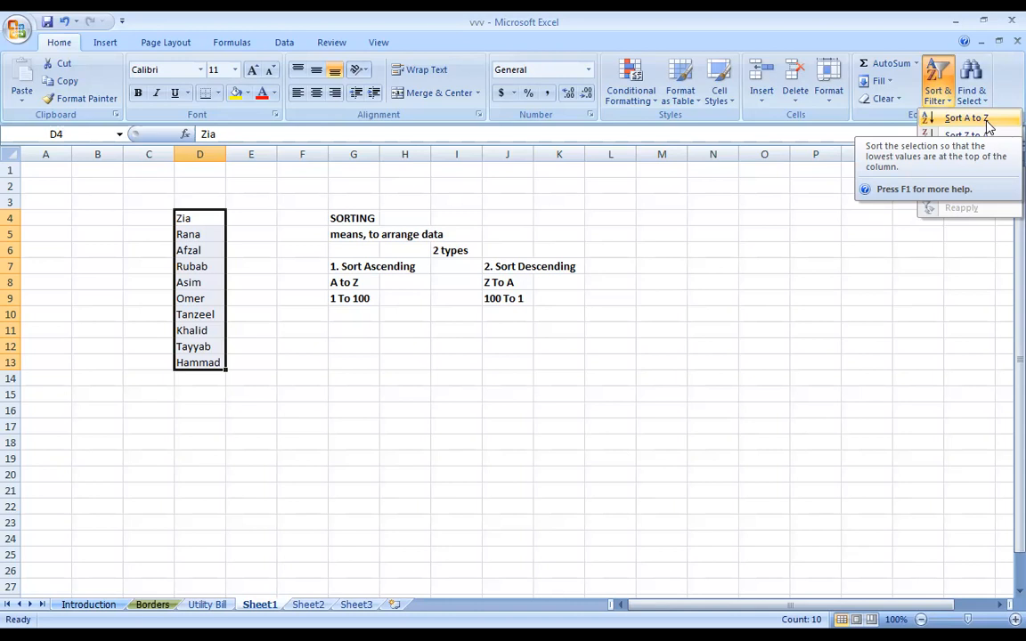
left_click(984, 119)
left_click(212, 219)
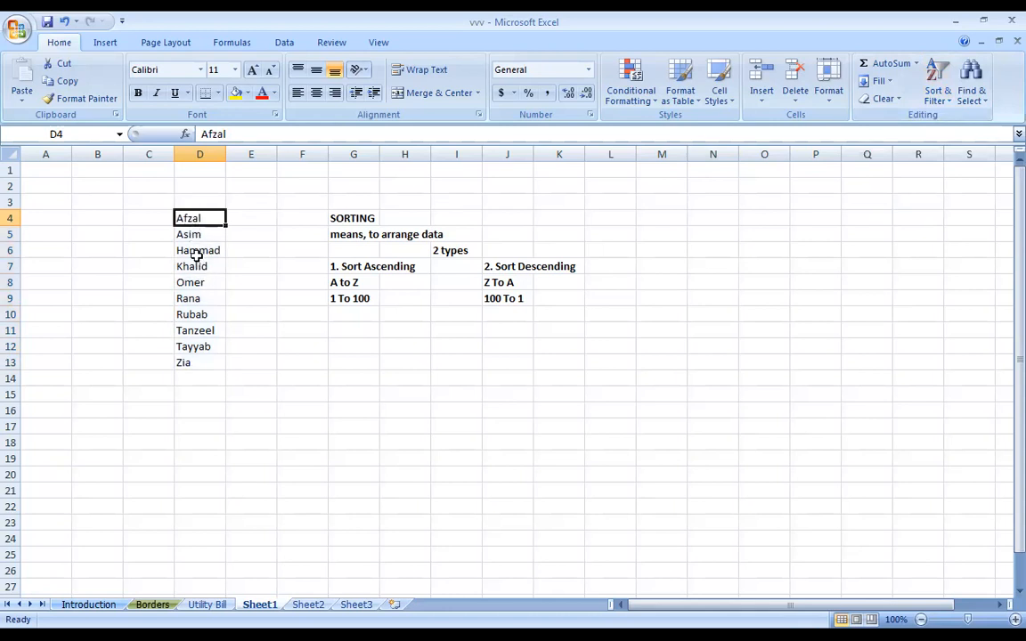
left_click_drag(184, 219, 200, 359)
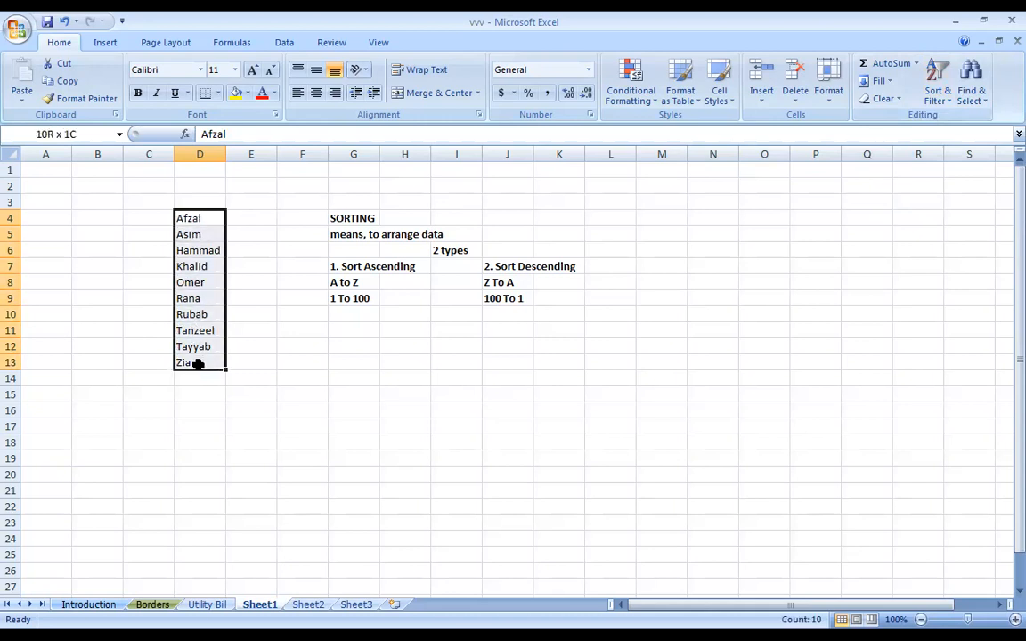
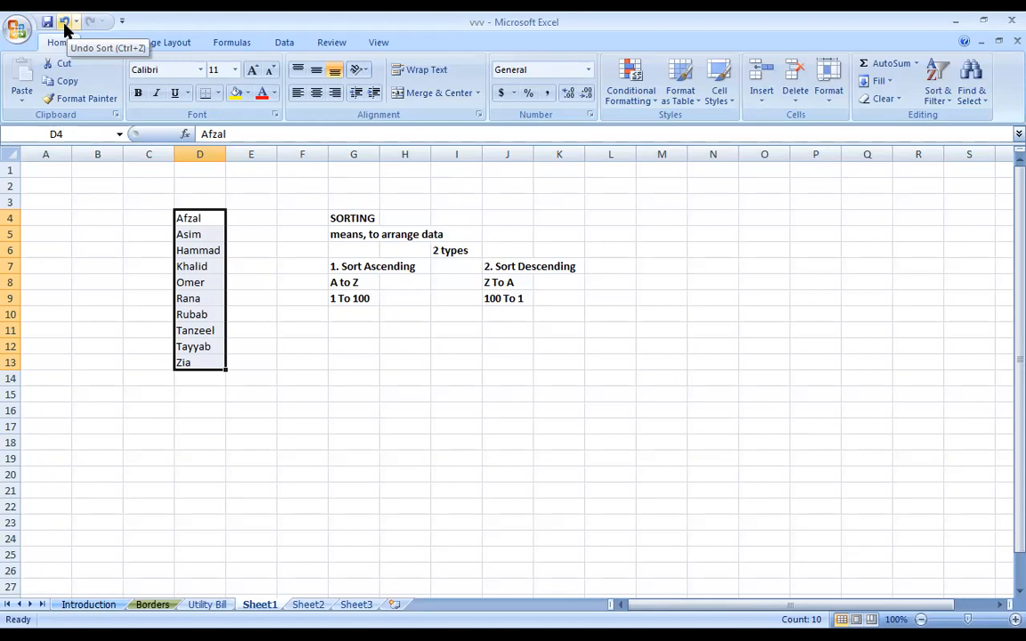
left_click(64, 22)
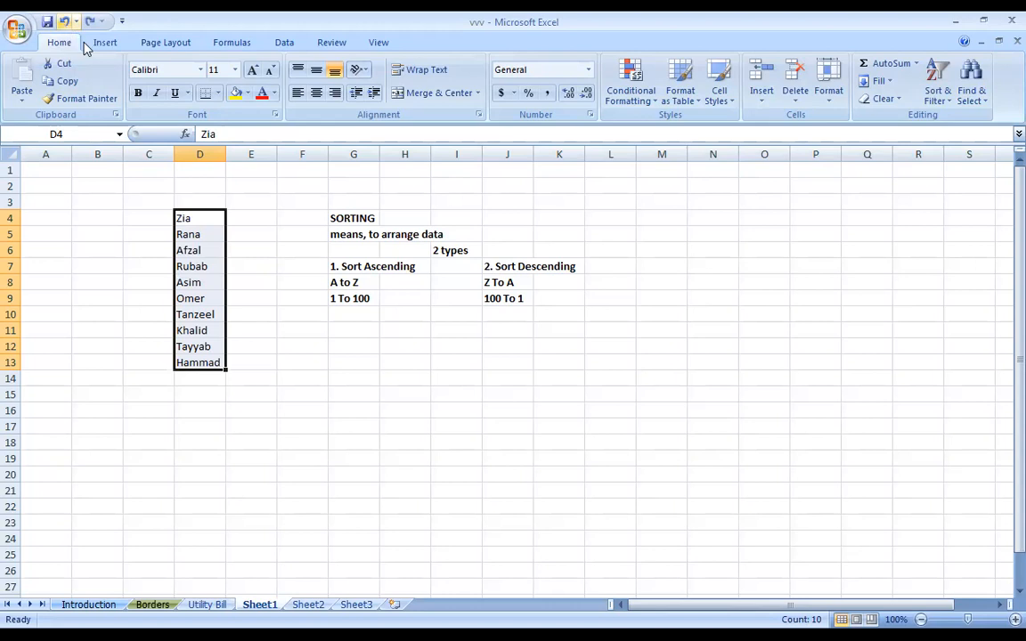
Sort the list of names in D4:D13 in descending order, from Z to A
left_click(195, 229)
left_click_drag(197, 218, 206, 353)
left_click(937, 105)
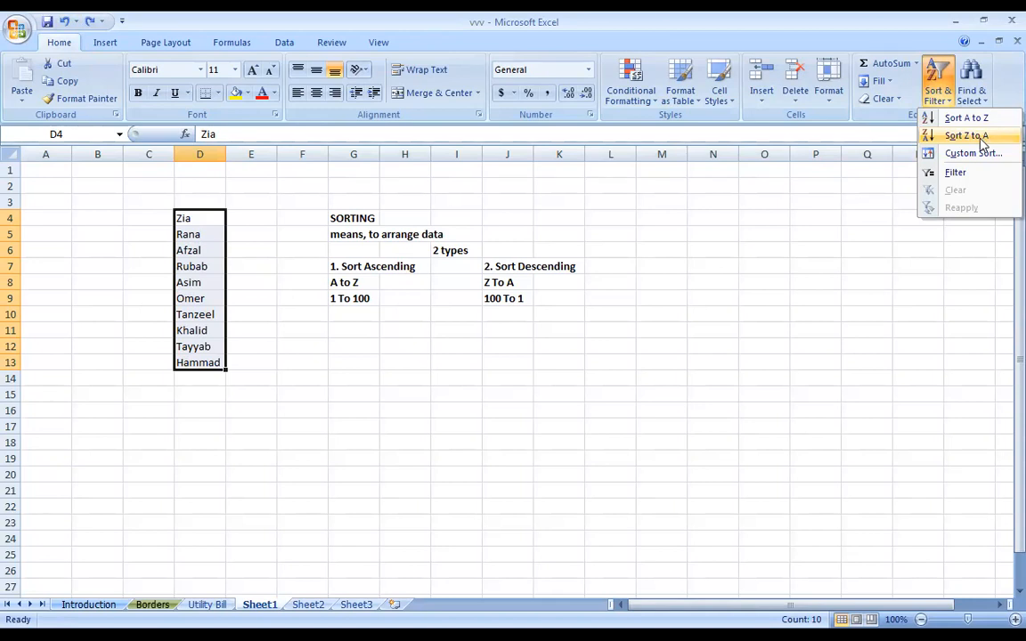
left_click(508, 282)
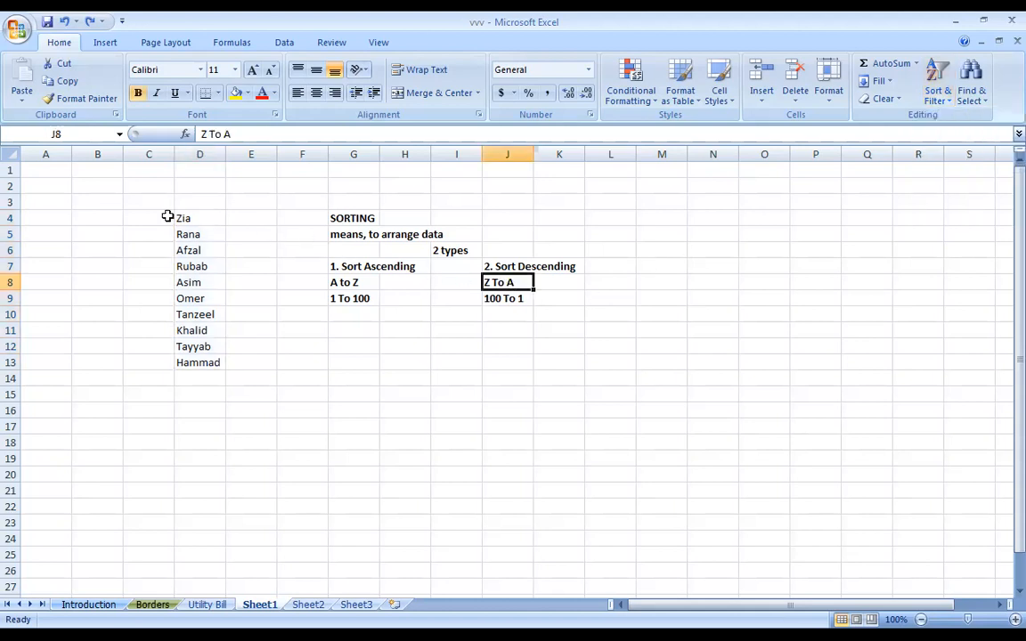
left_click_drag(184, 223, 214, 360)
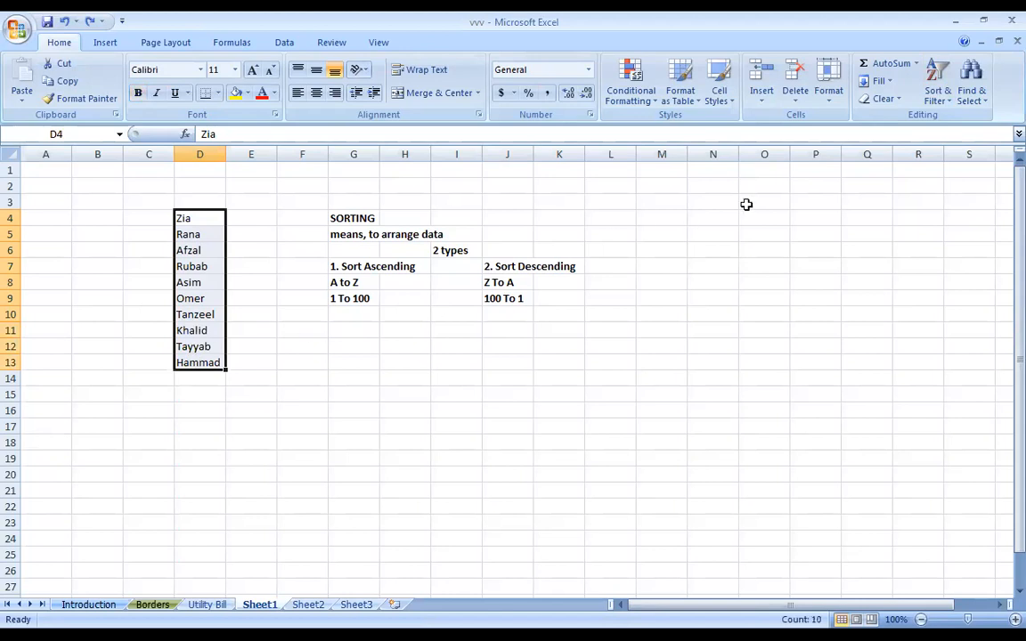
left_click(938, 85)
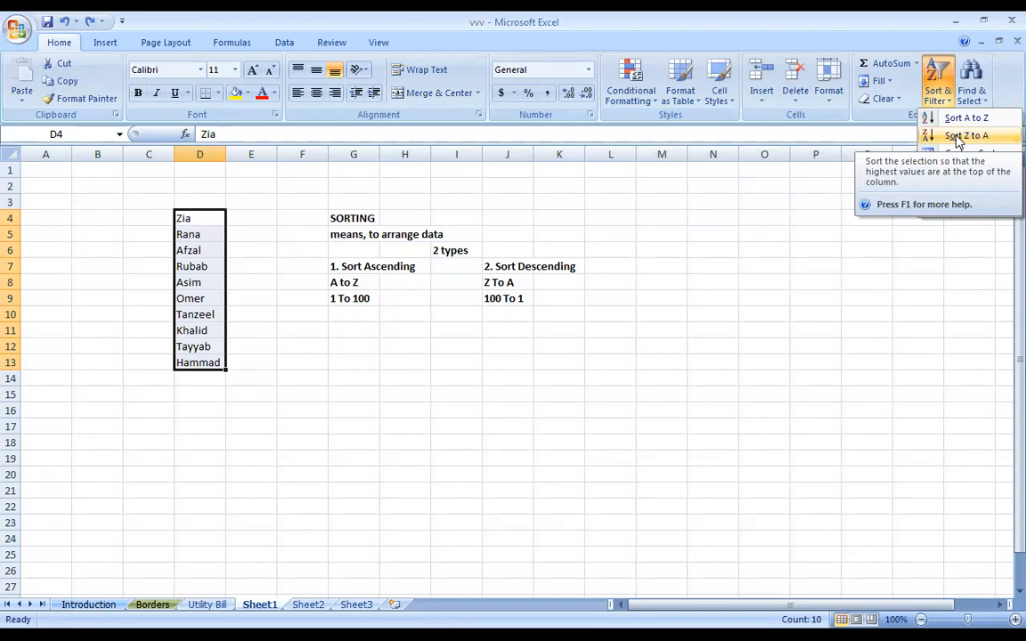
left_click(962, 135)
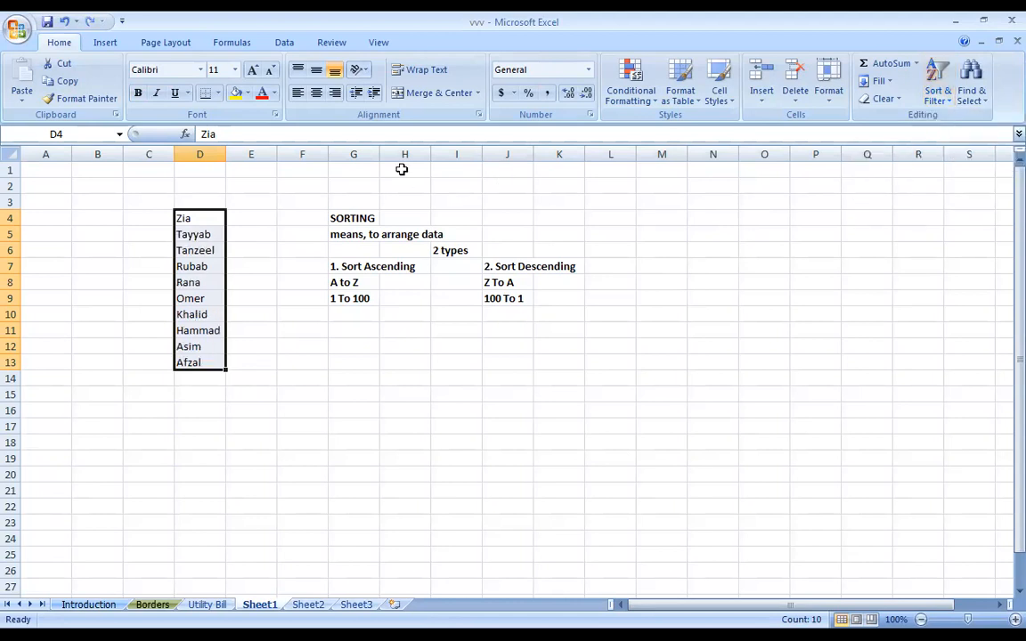
left_click(192, 218)
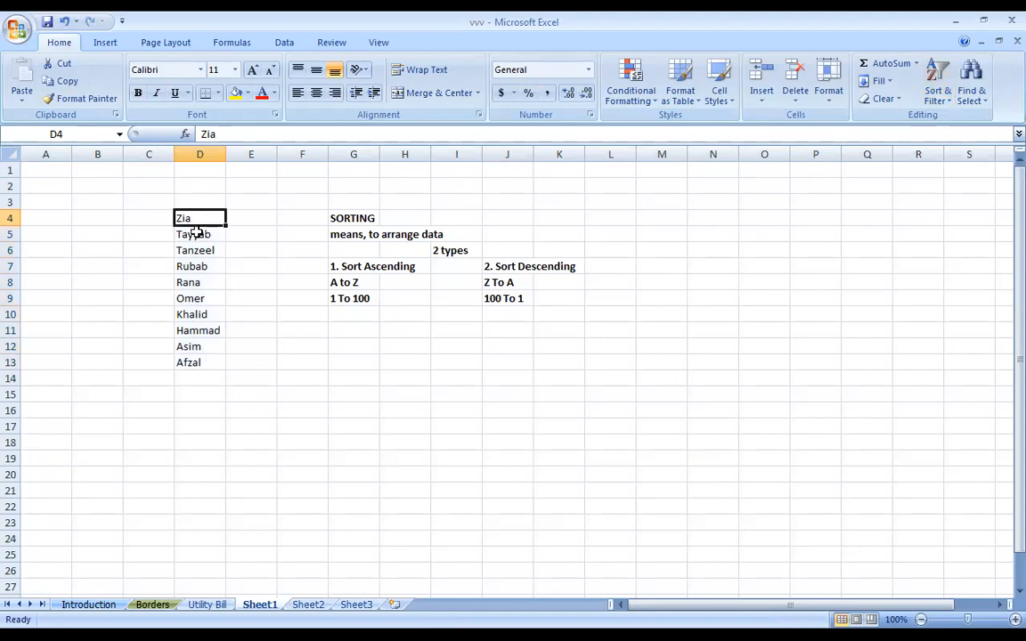
left_click(196, 234)
left_click(197, 252)
left_click(197, 328)
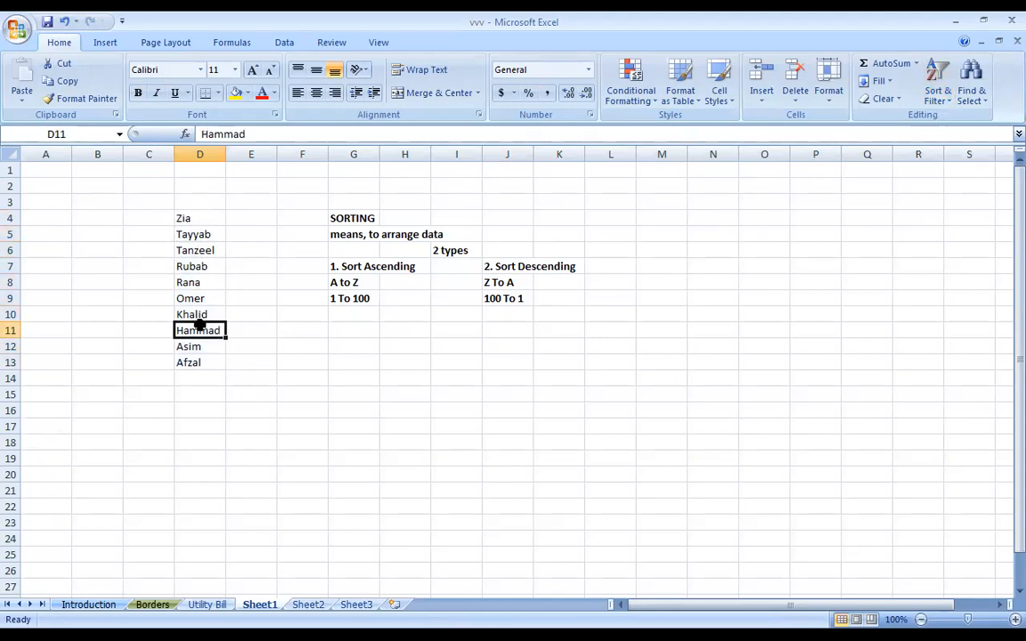
left_click(192, 360)
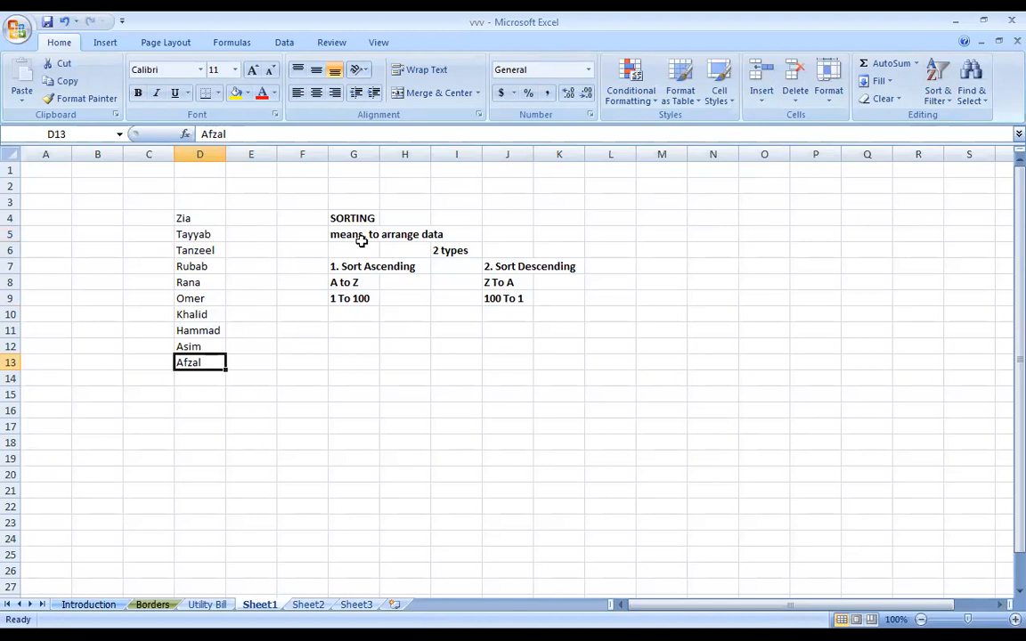
Enter the note "Sorting can be done for both alphabets and numbers." in cell G12
left_click(354, 343)
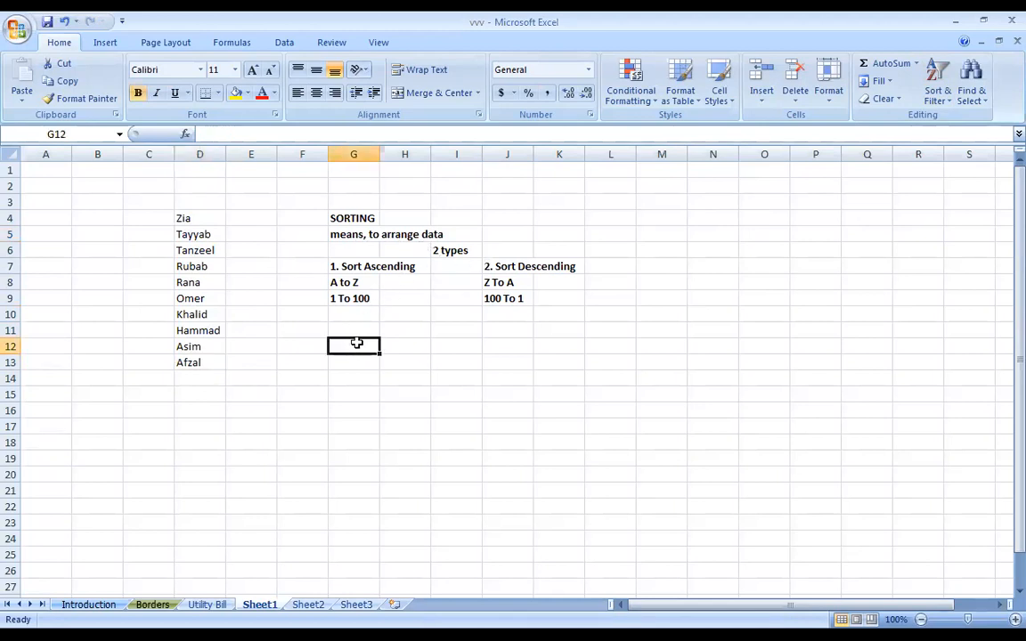
left_click_drag(351, 265, 490, 298)
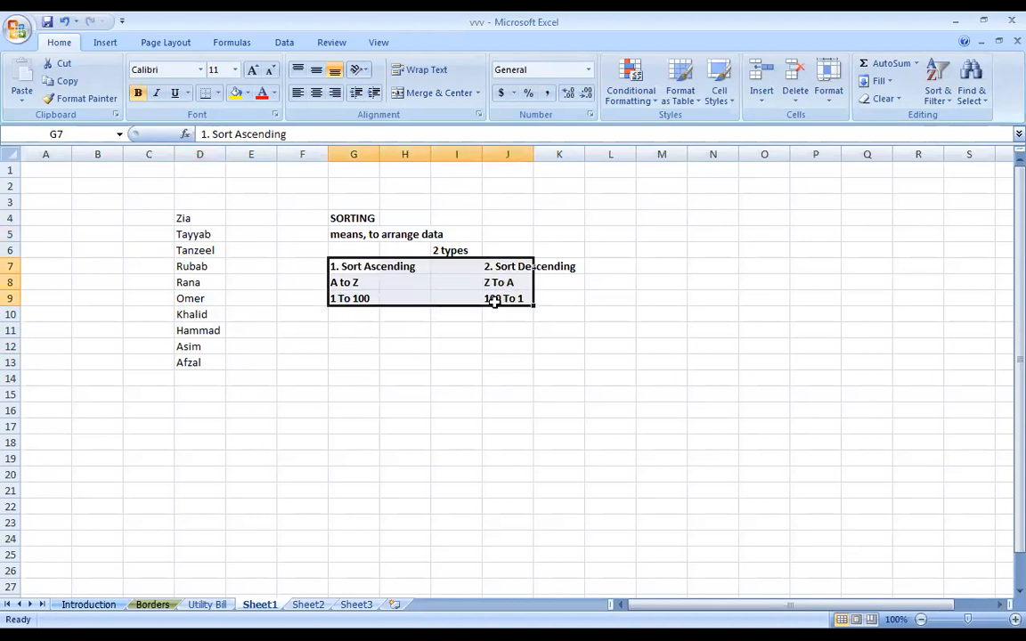
left_click(354, 343)
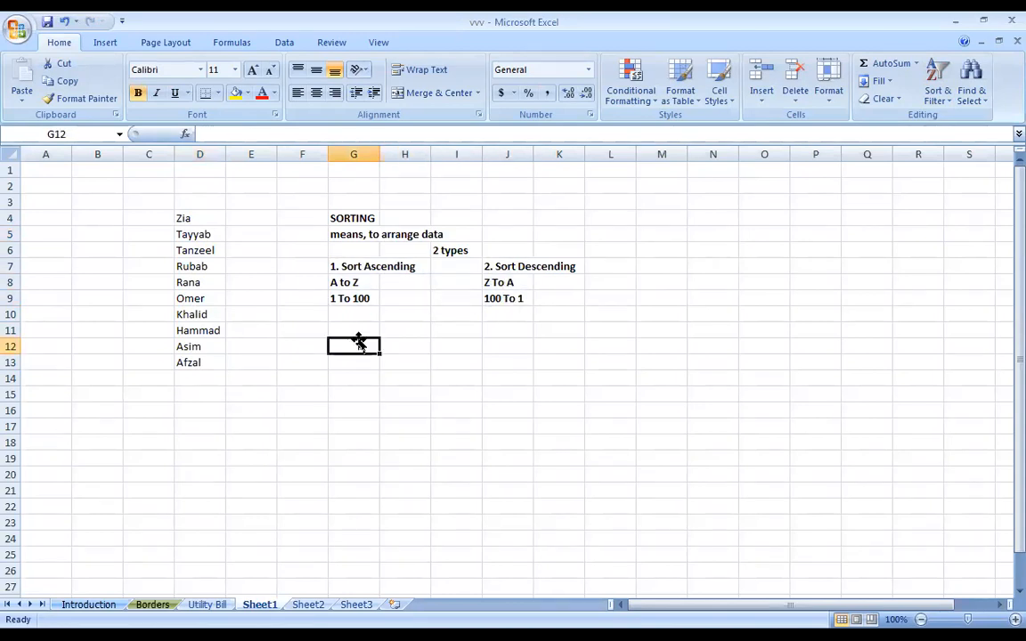
type("Sor")
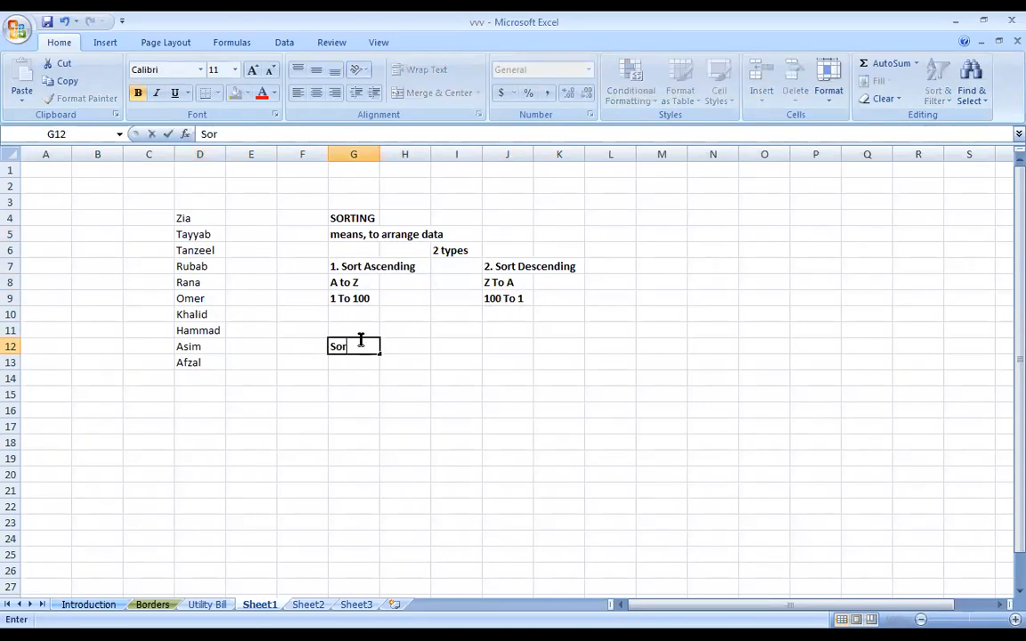
type("ting can be done ")
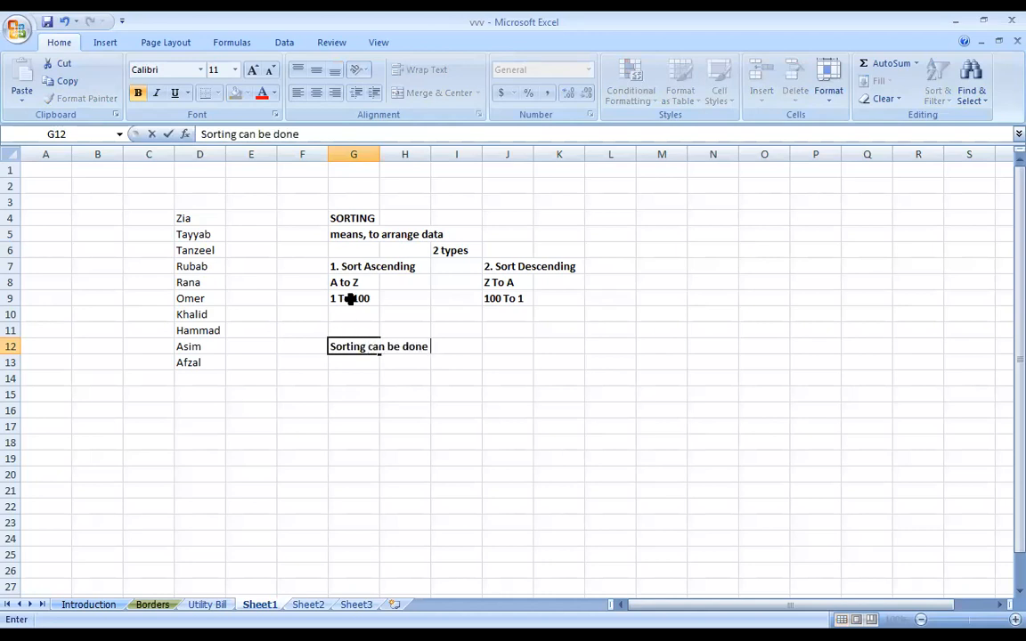
type("for both alph")
type("a")
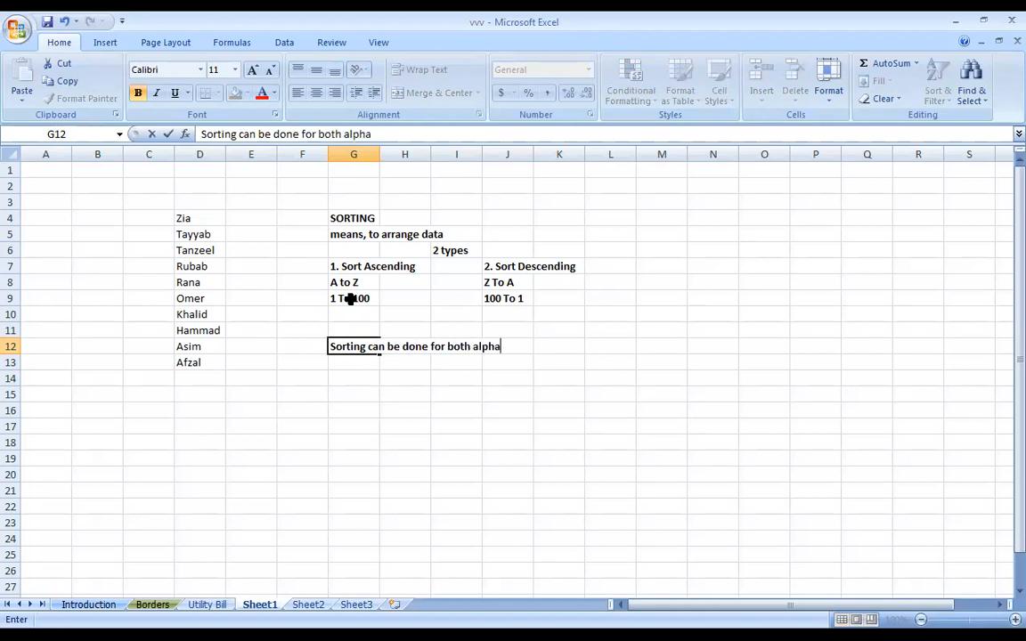
type("bets and numbers.")
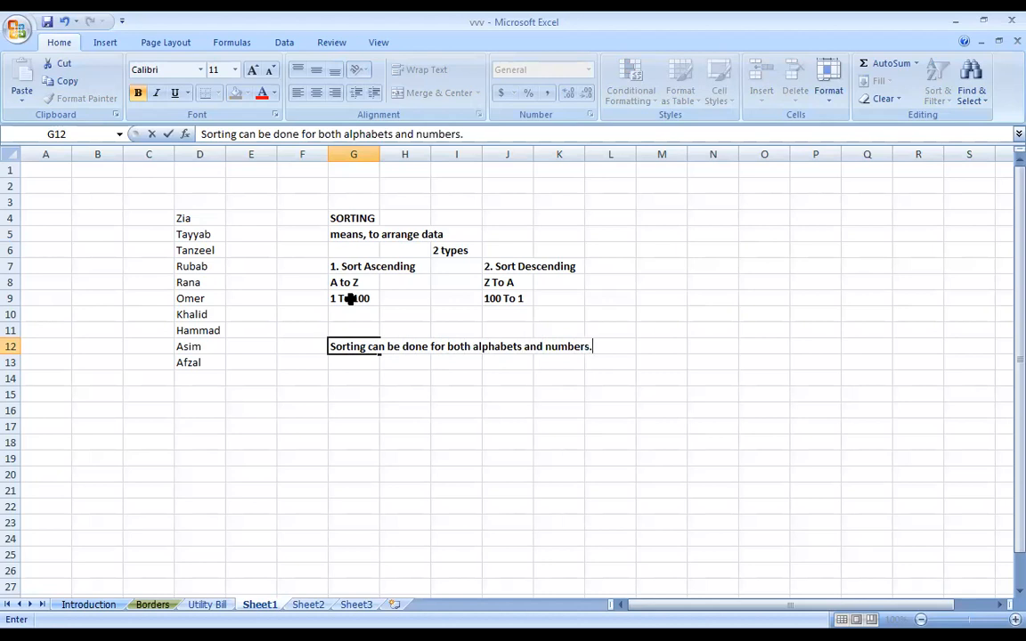
key("Return")
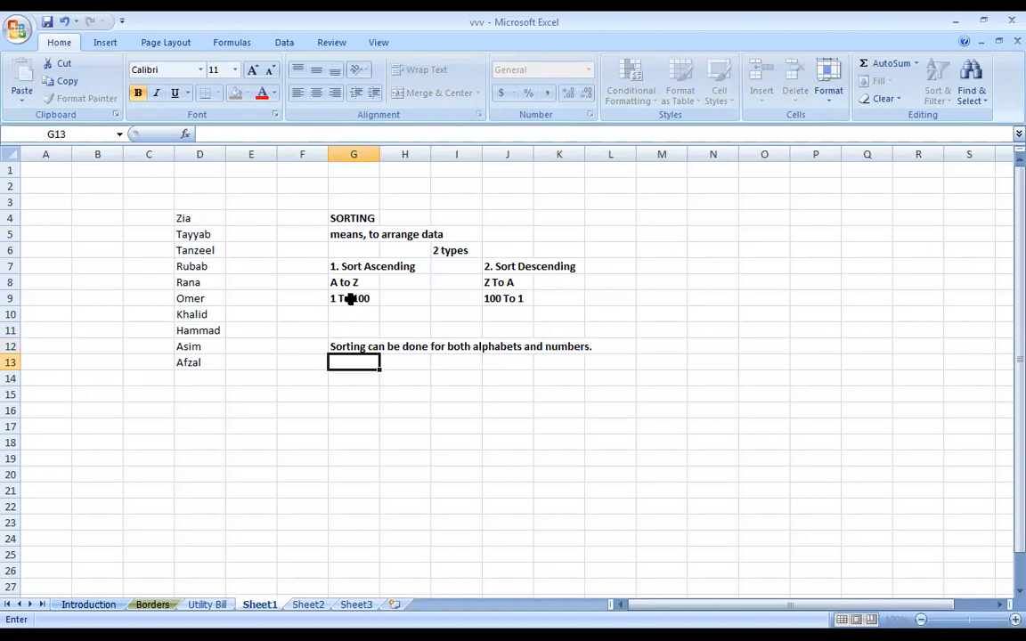
Enter the numbers 34, 65, 12, 9, 89, 5, 9, 12 and 43 down cells O4 to O12
left_click(753, 214)
type("34")
key("Return")
type("65")
key("Return")
type("12")
key("Return")
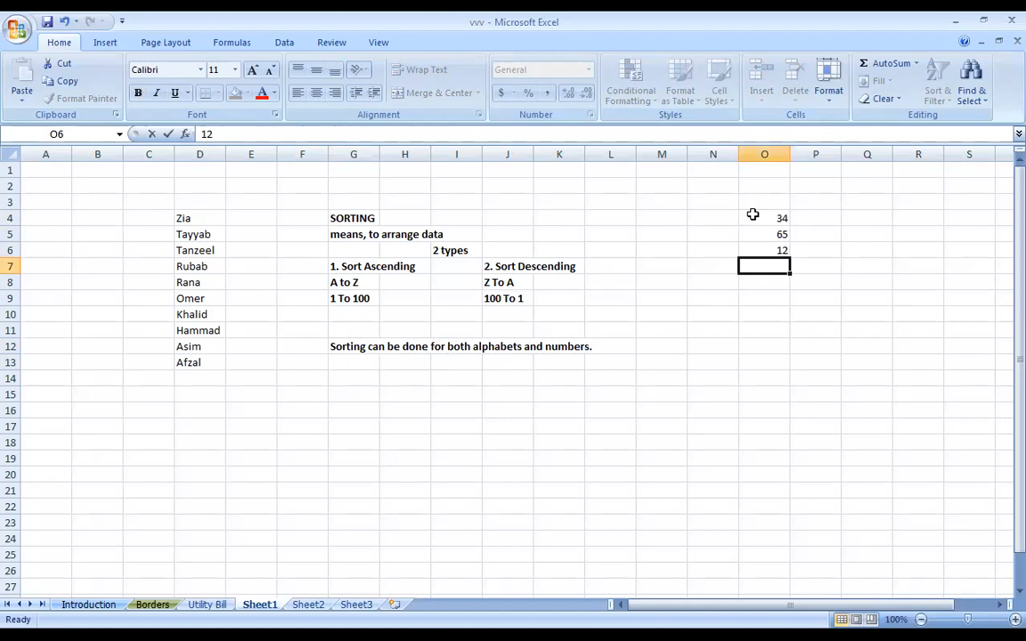
type("9")
key("Return")
type("89")
key("Return")
type("5")
key("Return")
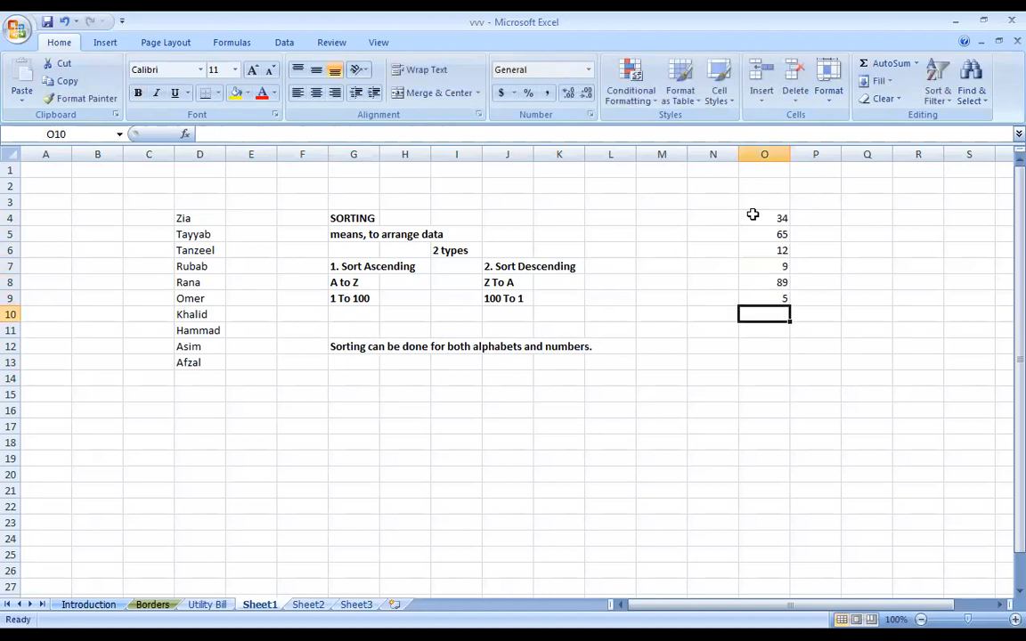
type("9")
key("Return")
type("12")
key("Return")
type("34")
key("Return")
key("Up")
type("43")
key("Return")
Sort the numbers in O4:O12 from smallest to largest, and undo that sort
left_click(755, 219)
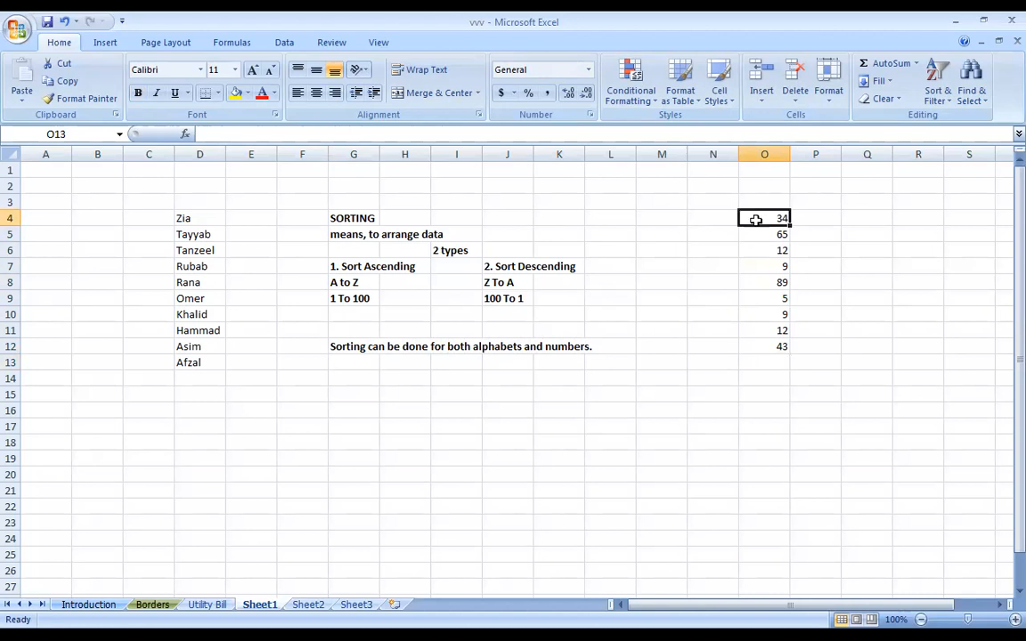
left_click_drag(755, 219, 759, 350)
left_click(937, 89)
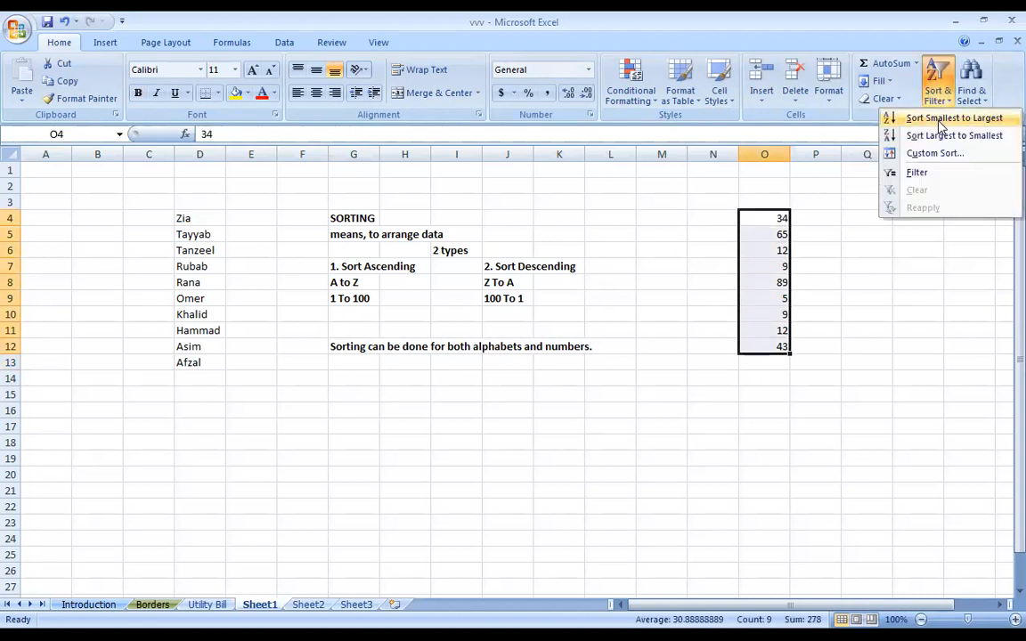
left_click(940, 119)
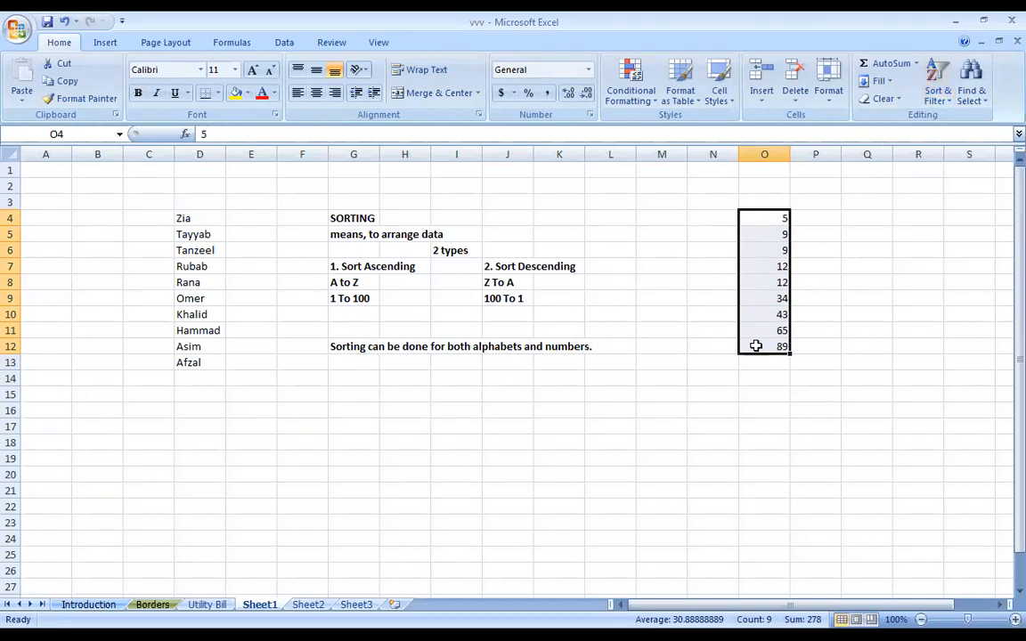
key("ctrl+z")
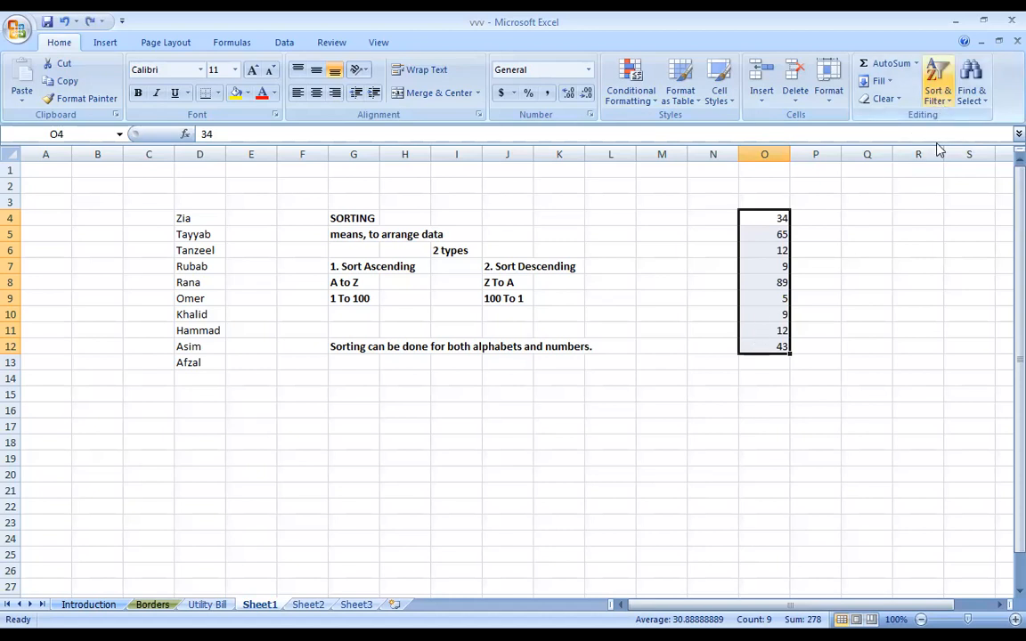
Sort the numbers in O4:O12 in descending order, from largest to smallest
left_click(938, 89)
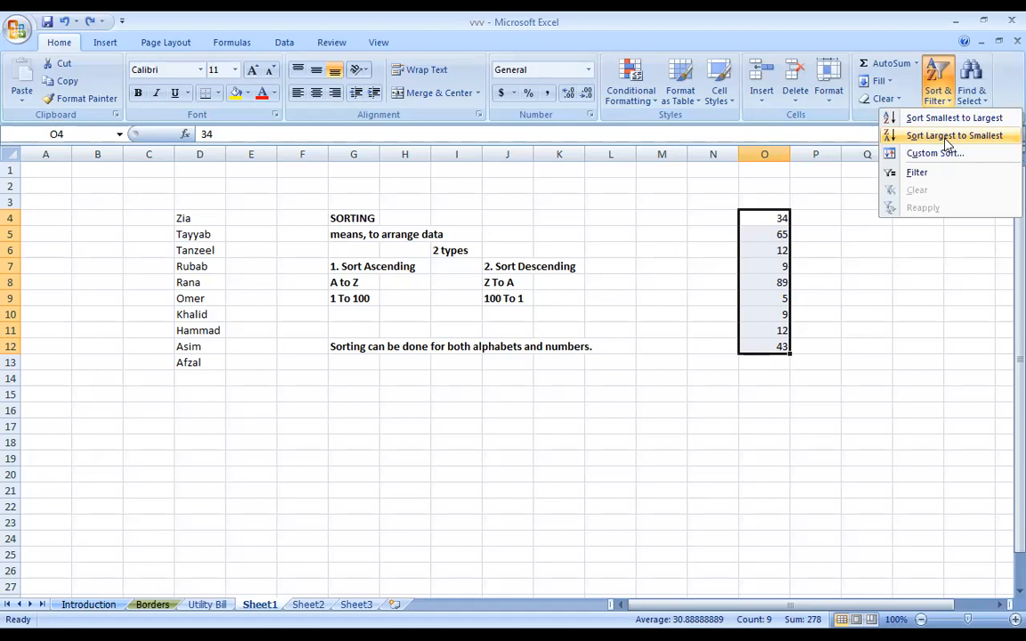
left_click(948, 138)
left_click(783, 216)
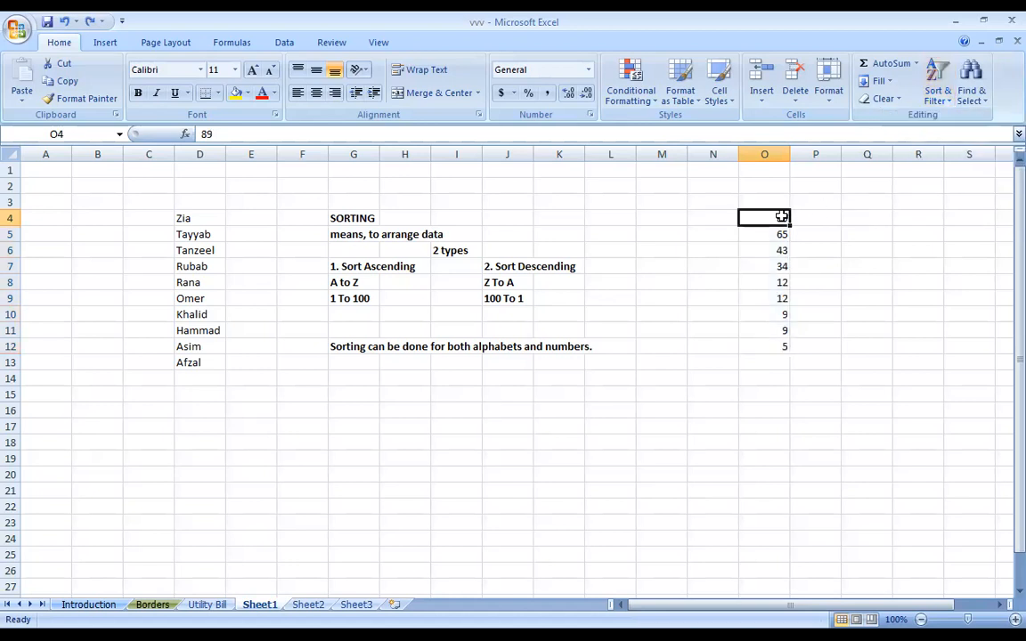
left_click_drag(780, 216, 737, 350)
Delete the last name in the list, in cell D13
left_click_drag(185, 216, 770, 350)
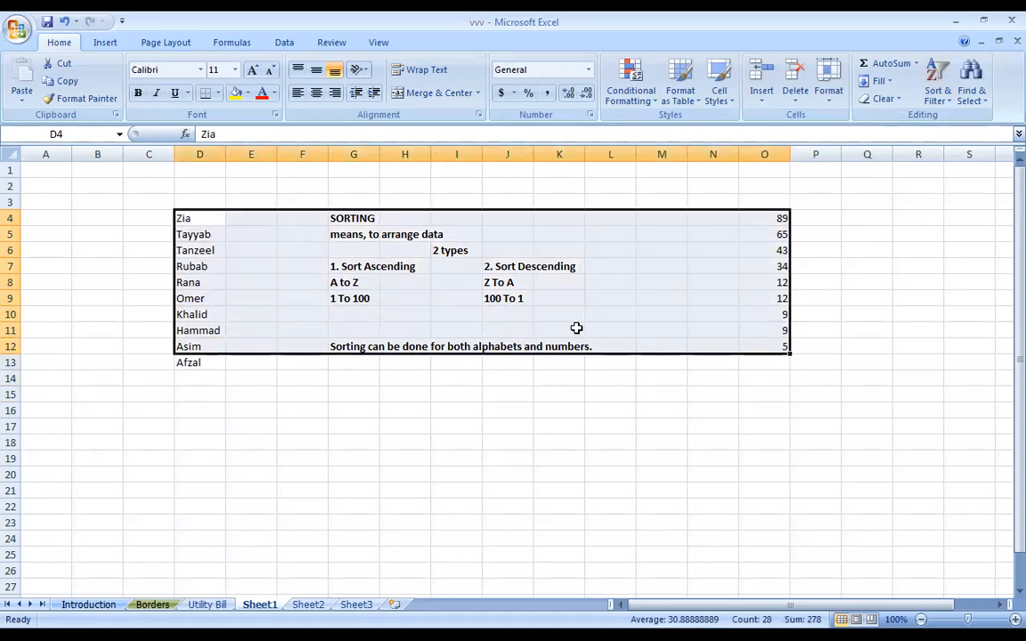
left_click(198, 363)
key("Delete")
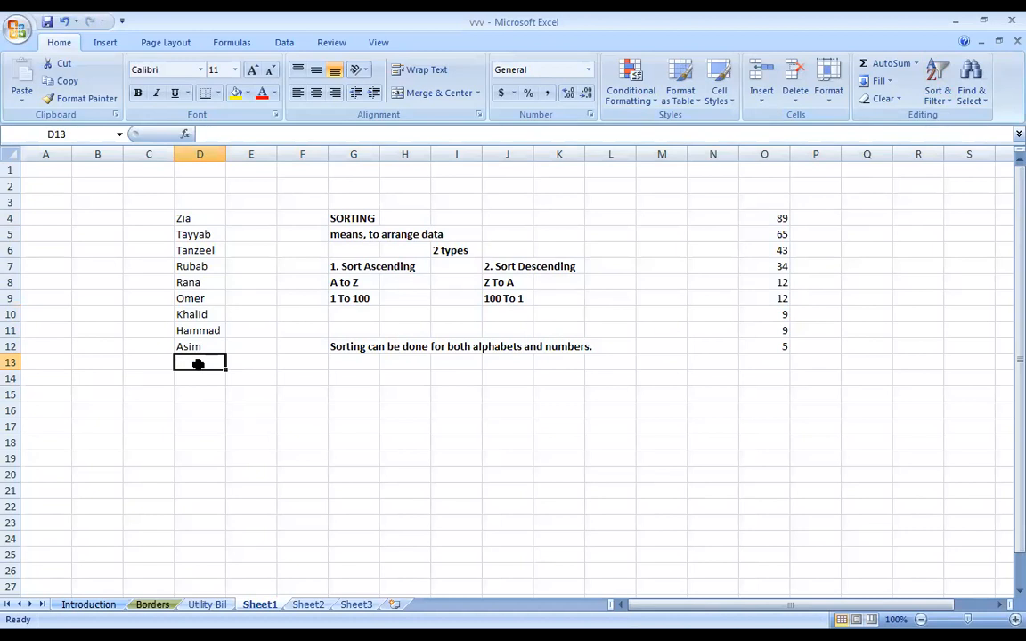
left_click_drag(360, 405, 655, 478)
left_click(496, 412)
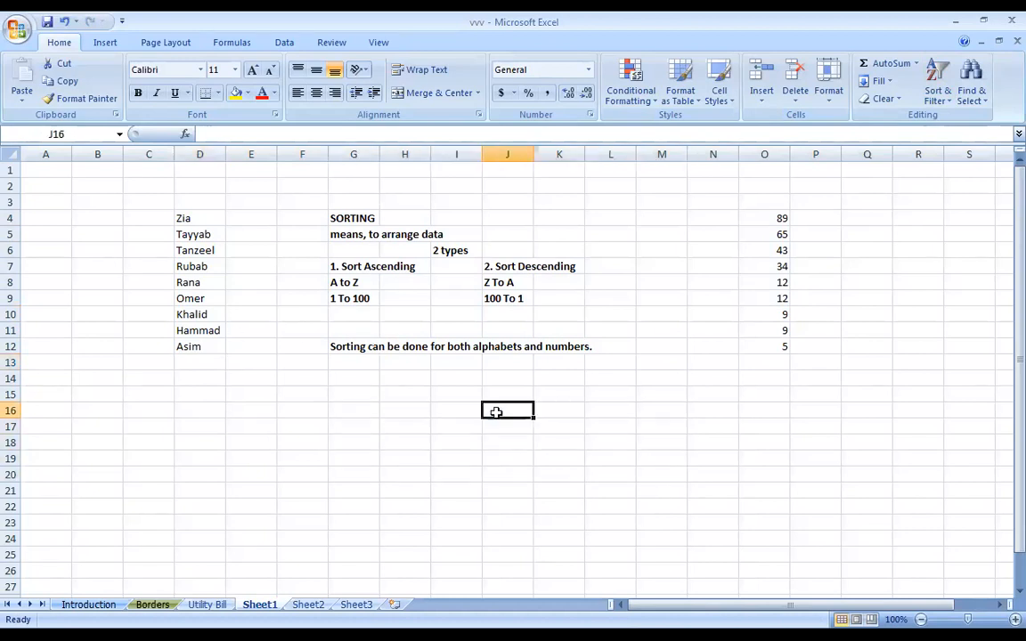
left_click_drag(321, 409, 669, 523)
Enter the note "Pixels Stands for = Picture Element" in cell I19 and make it bold
left_click(480, 454)
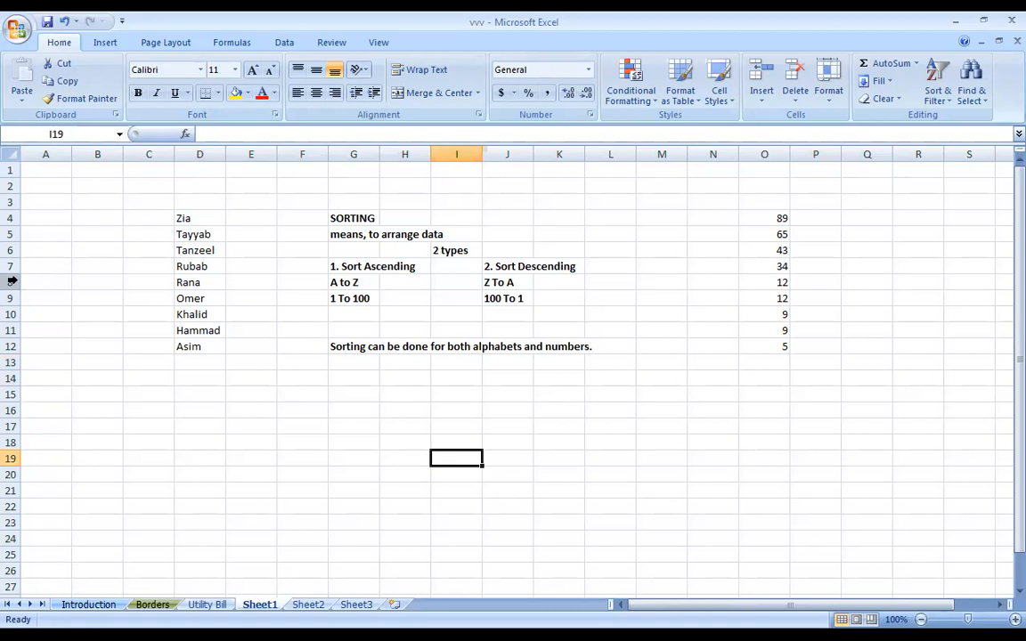
type("Pixwls")
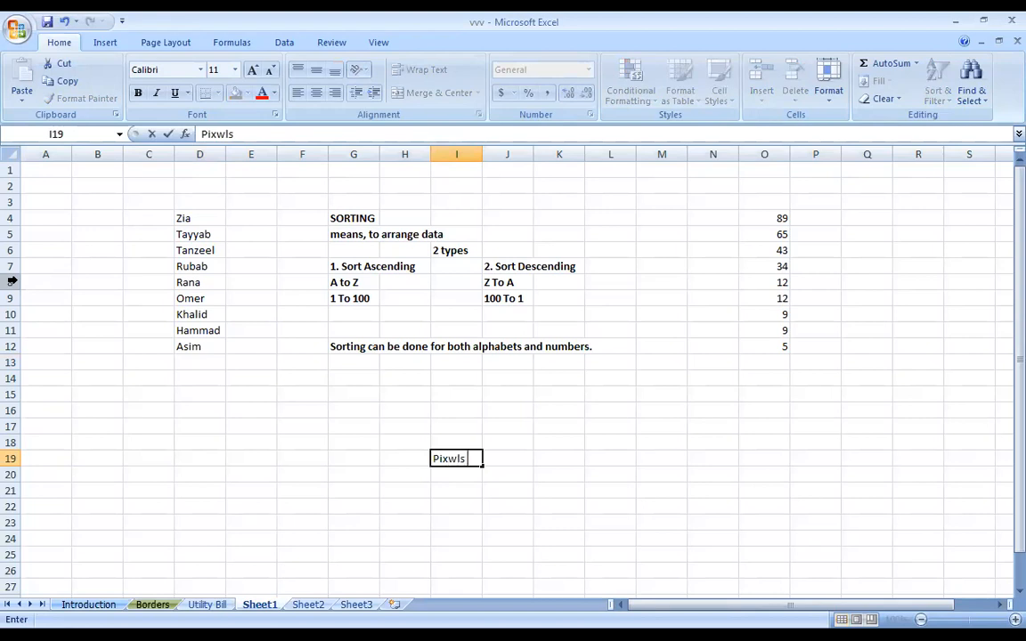
key("BackSpace")
key("BackSpace")
key("BackSpace")
type("els Stands for")
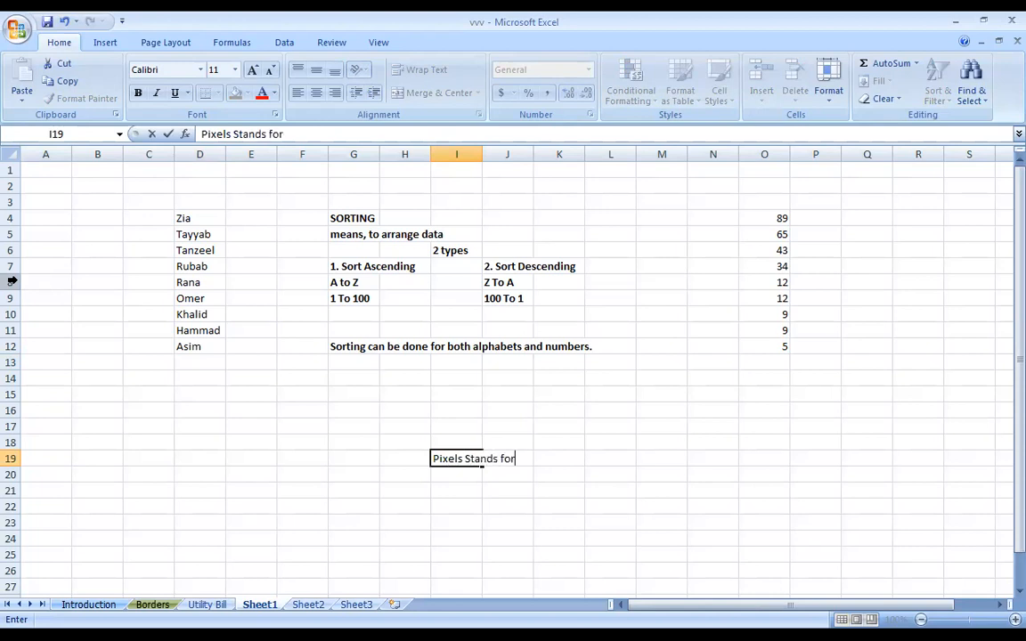
type(" = Picture Element")
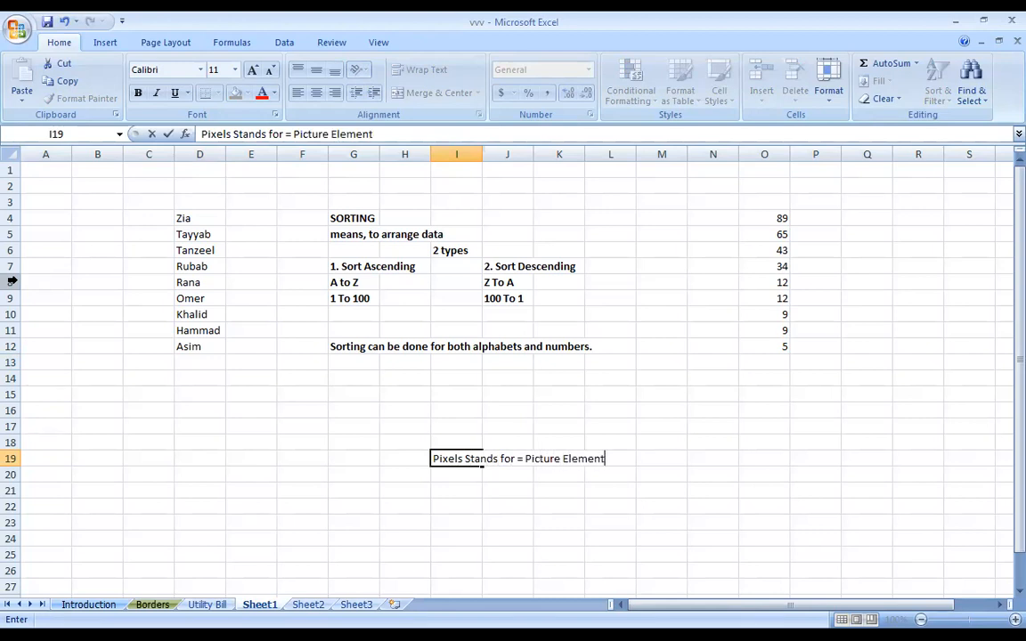
key("Return")
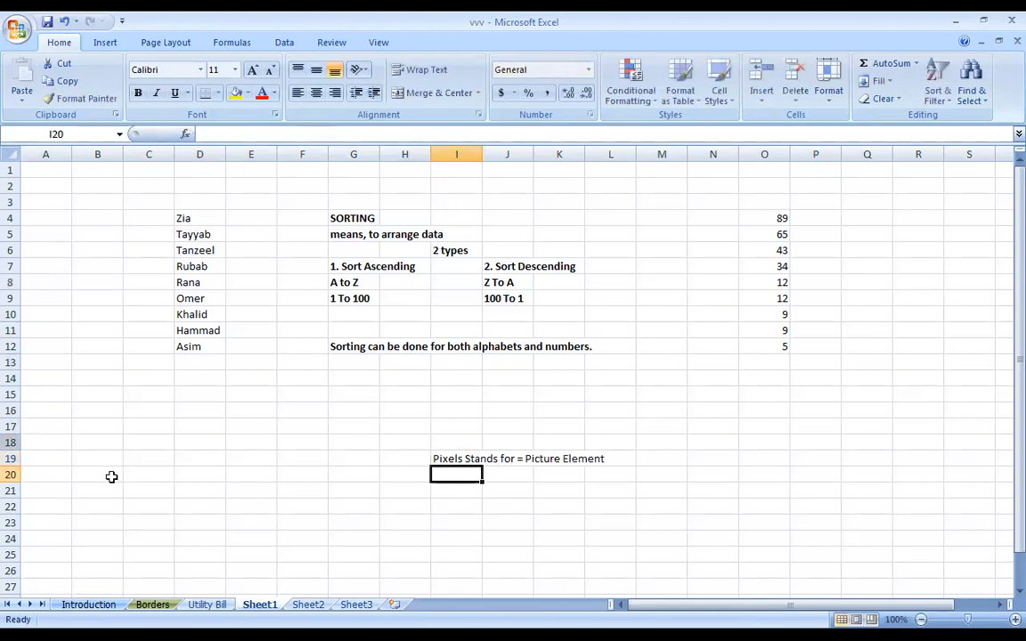
left_click(444, 460)
key("ctrl+b")
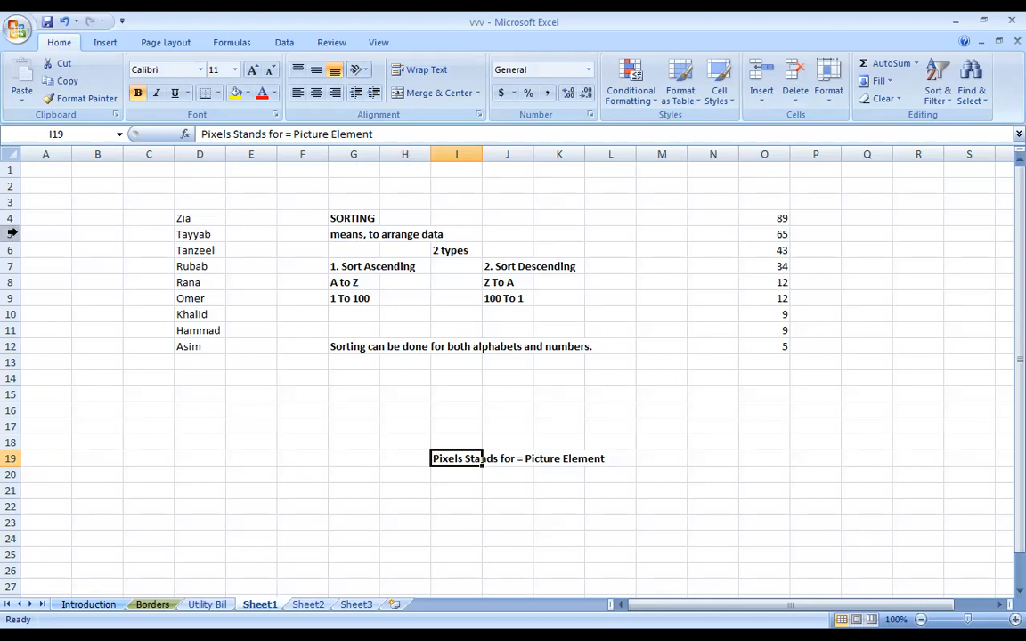
Look at the column and row notes and the WordArt on the Introduction sheet, and return to Sheet1
left_click(98, 606)
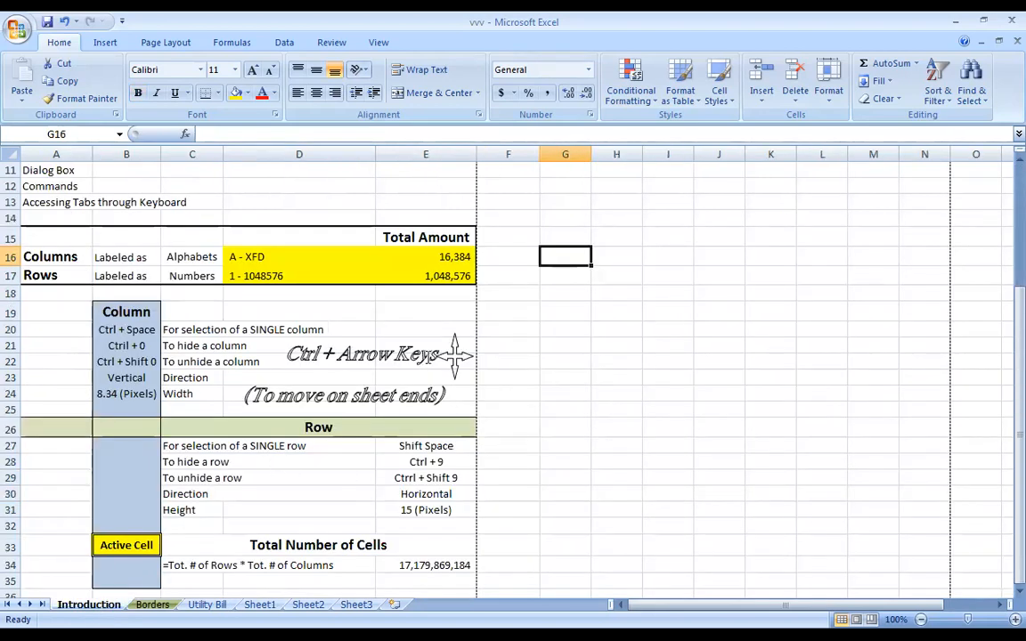
left_click(387, 330)
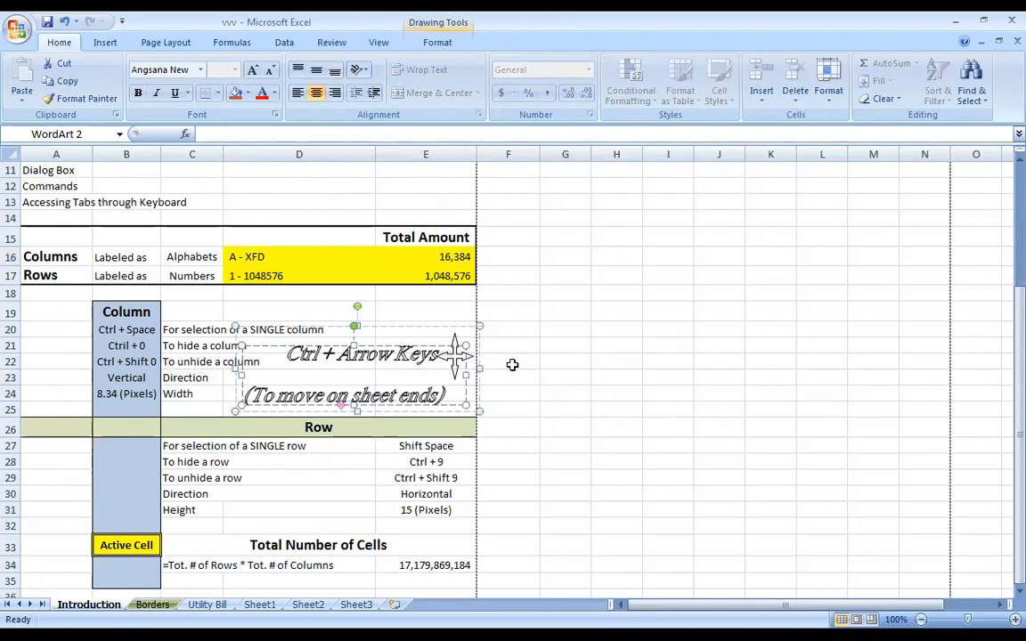
left_click(557, 362)
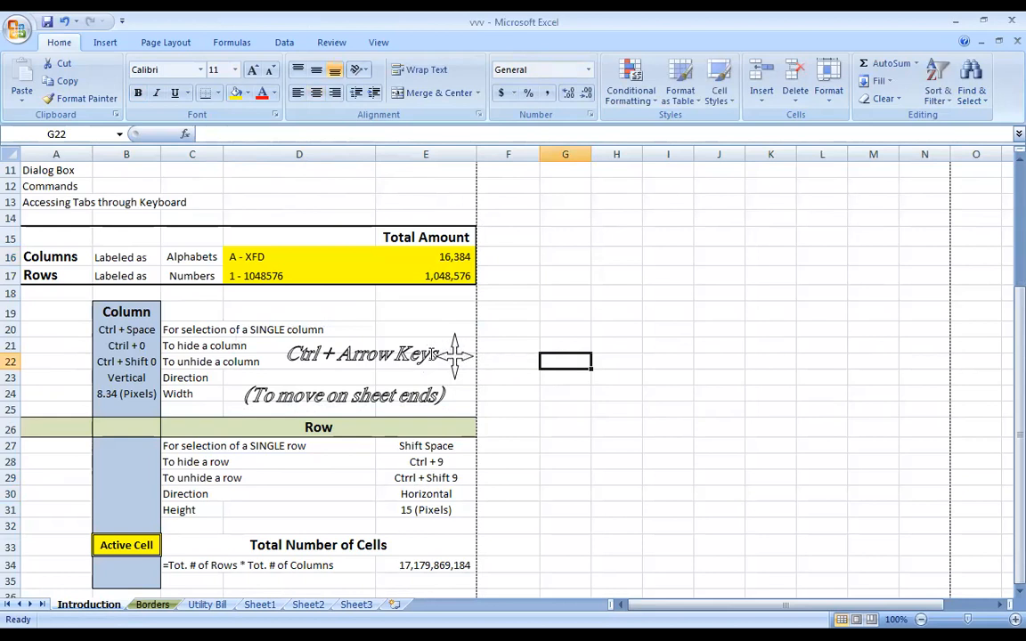
left_click(260, 605)
left_click(346, 380)
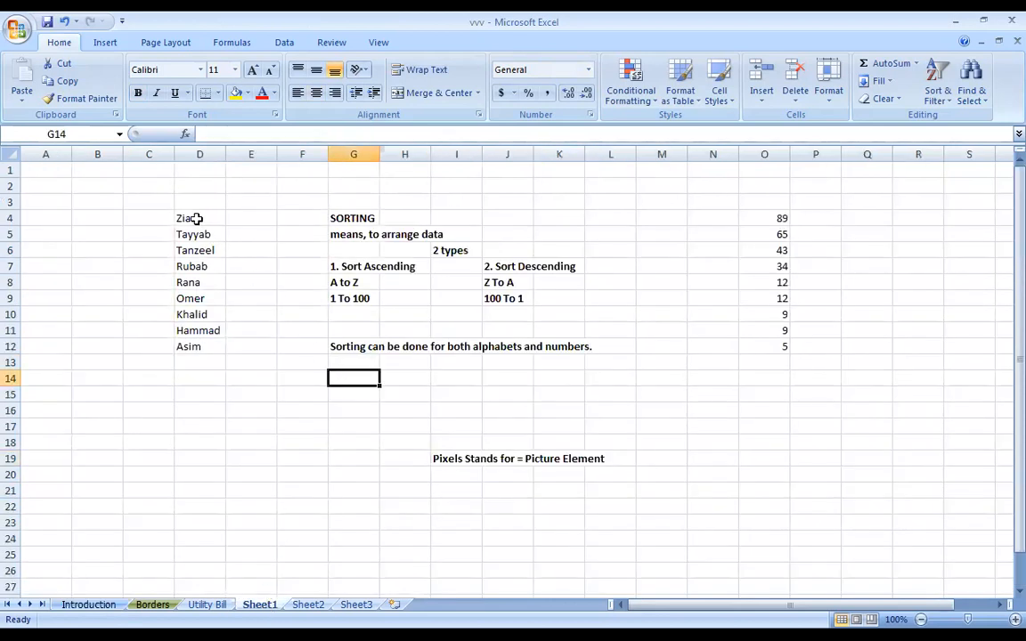
Enter June in cell A4 and fill the month series down to A12
left_click(64, 218)
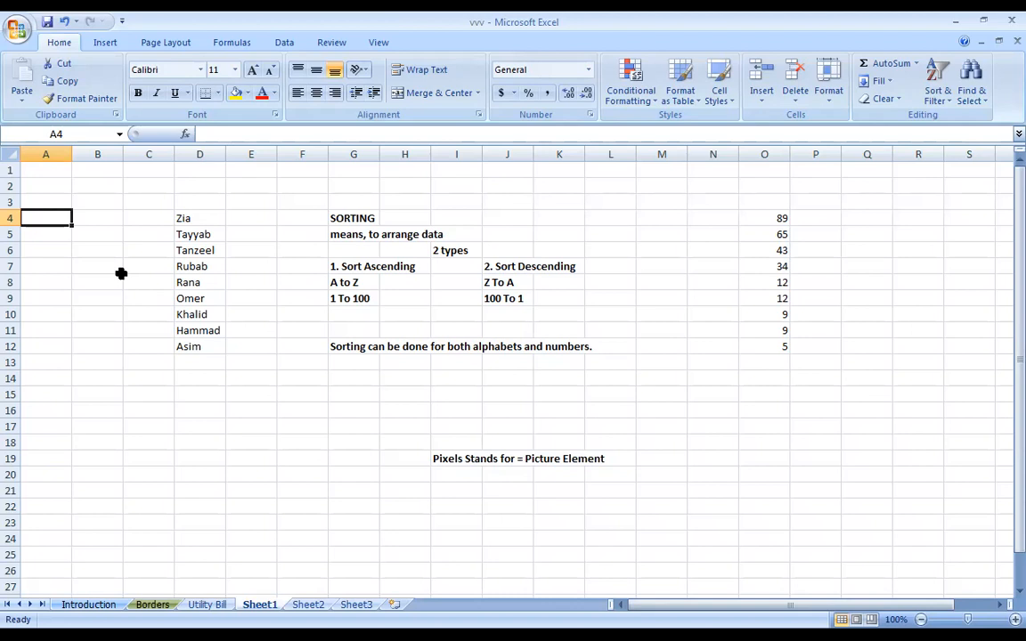
type("June")
key("Return")
left_click_drag(70, 231, 70, 347)
Enter Friday in cell C4 and fill the weekday series down to row 14
left_click(142, 219)
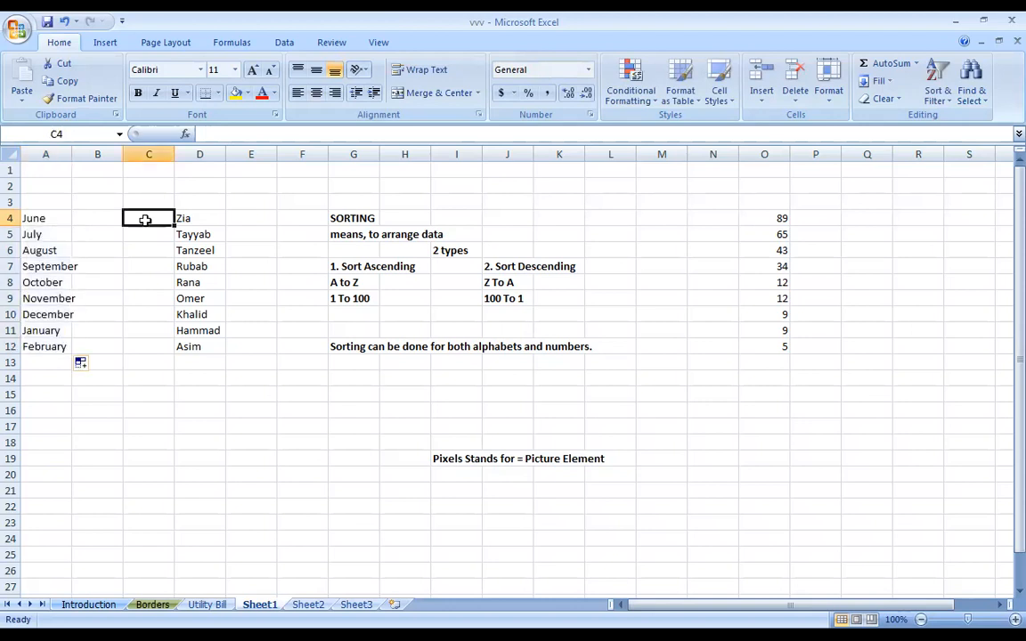
type("Friday")
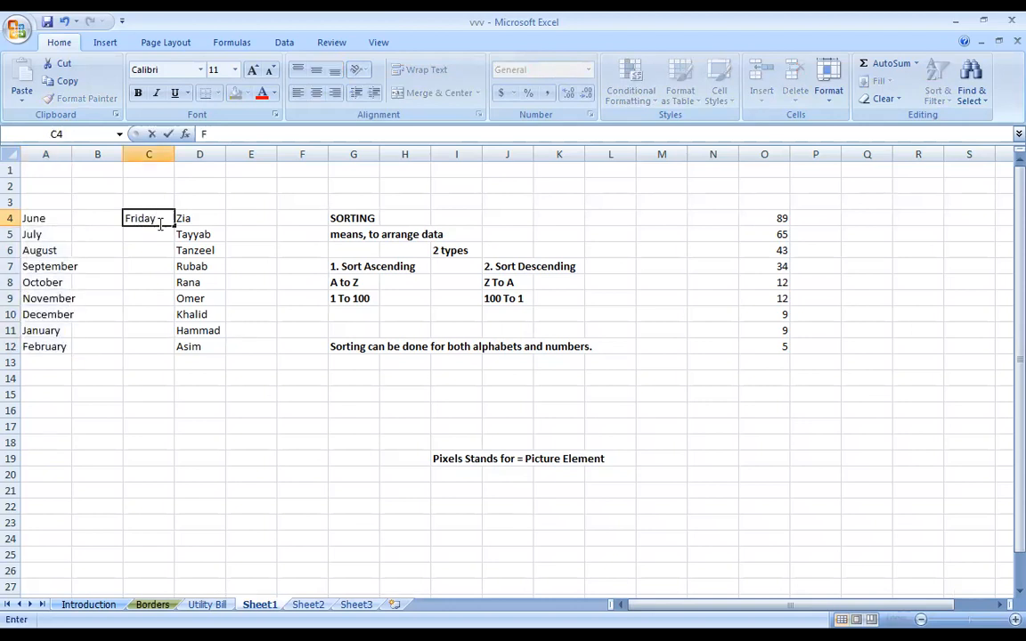
left_click_drag(174, 227, 170, 379)
Clear the month and weekday series from the range A4:C14
left_click_drag(49, 218, 143, 374)
key("Delete")
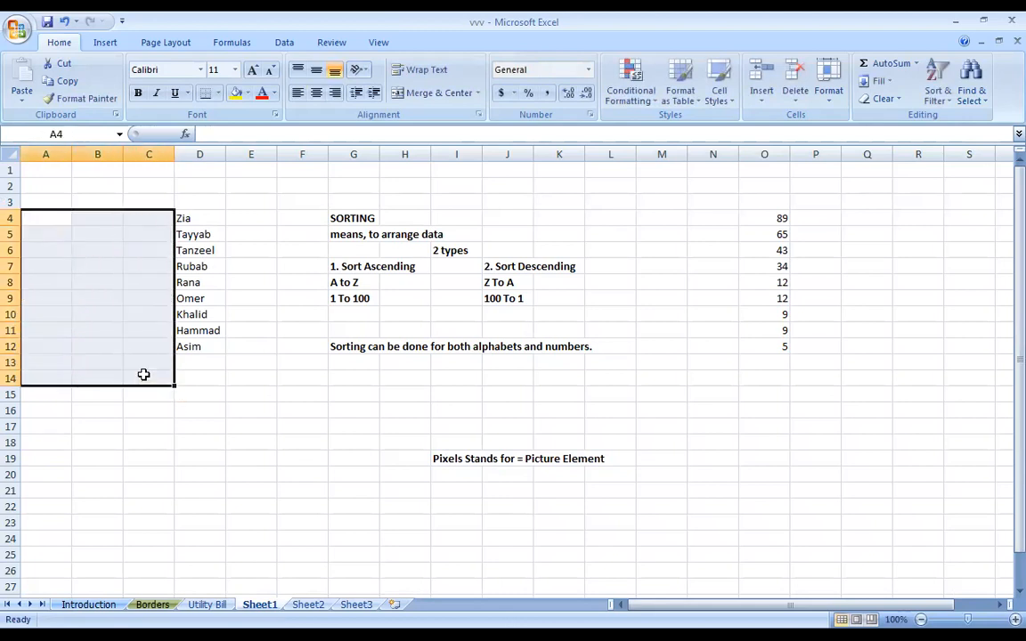
left_click(114, 280)
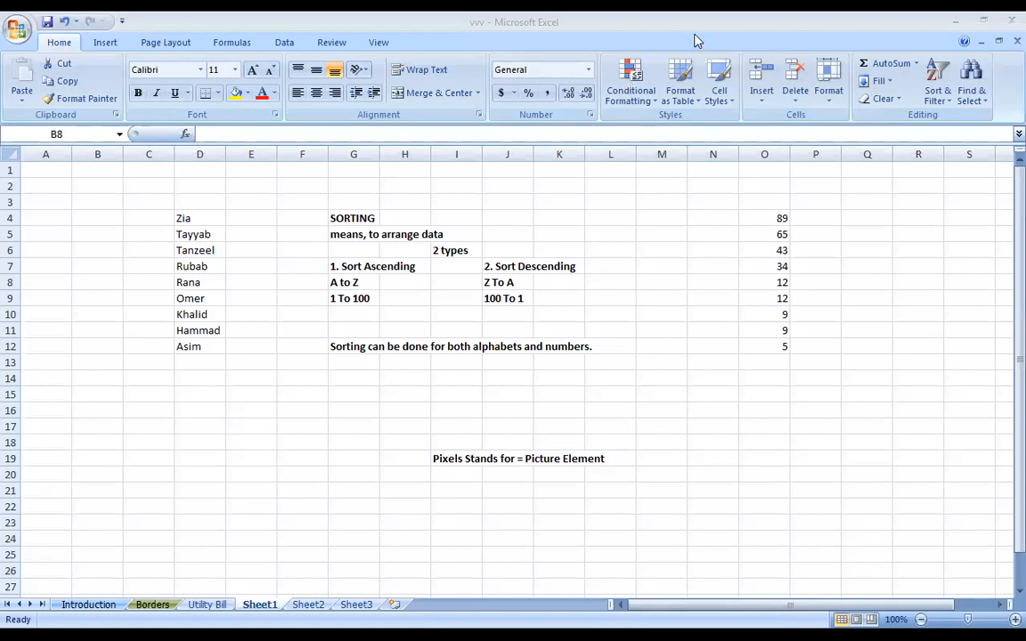
Open the Borders sheet and examine its instructions and the first yellow pattern and blue cell of Exercise 1
left_click(153, 605)
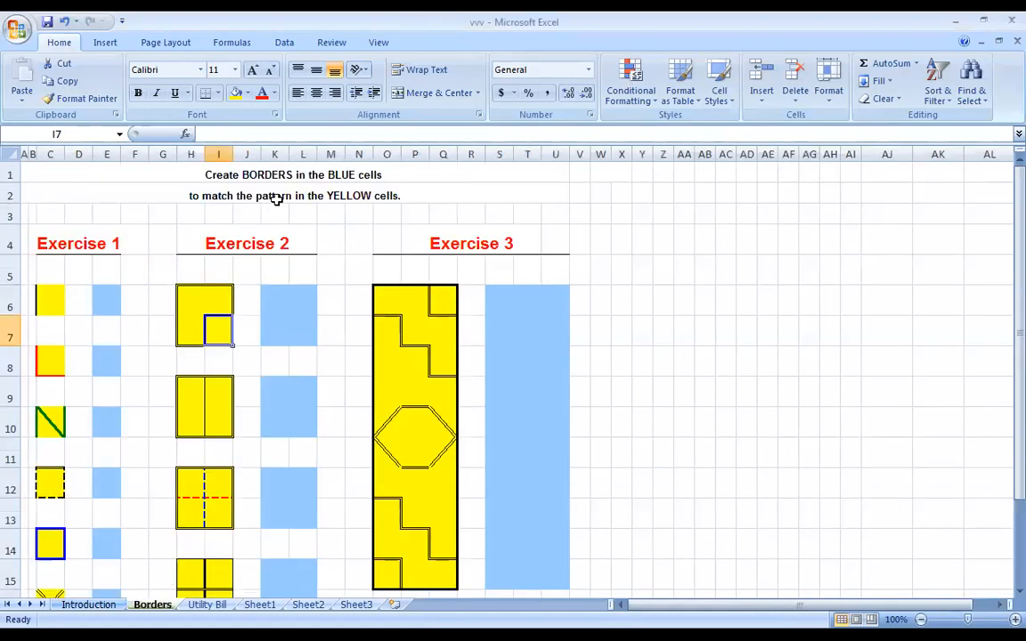
left_click(263, 175)
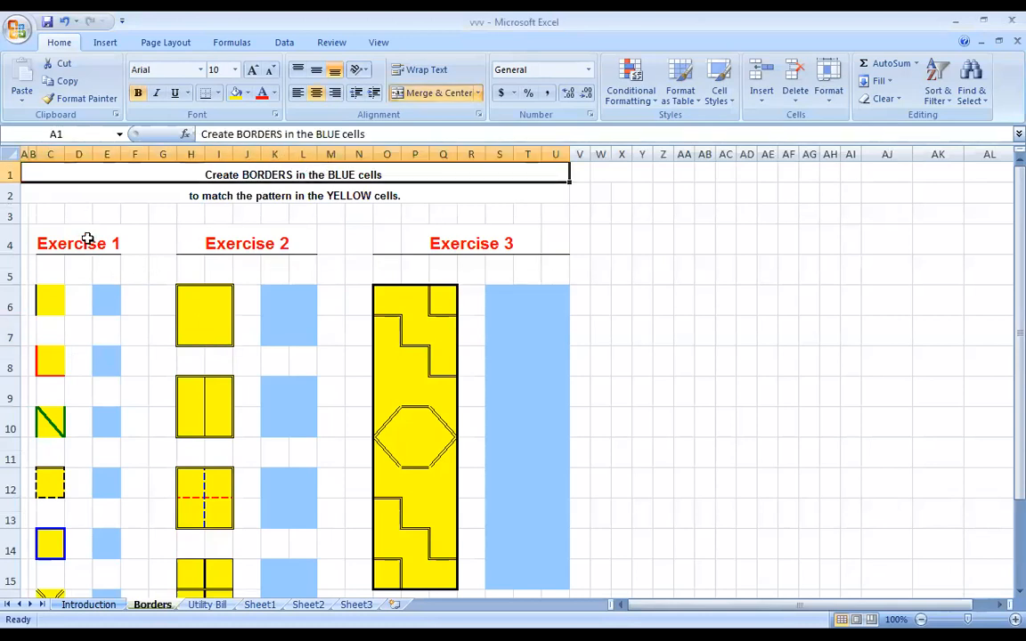
left_click(118, 247)
left_click(58, 239)
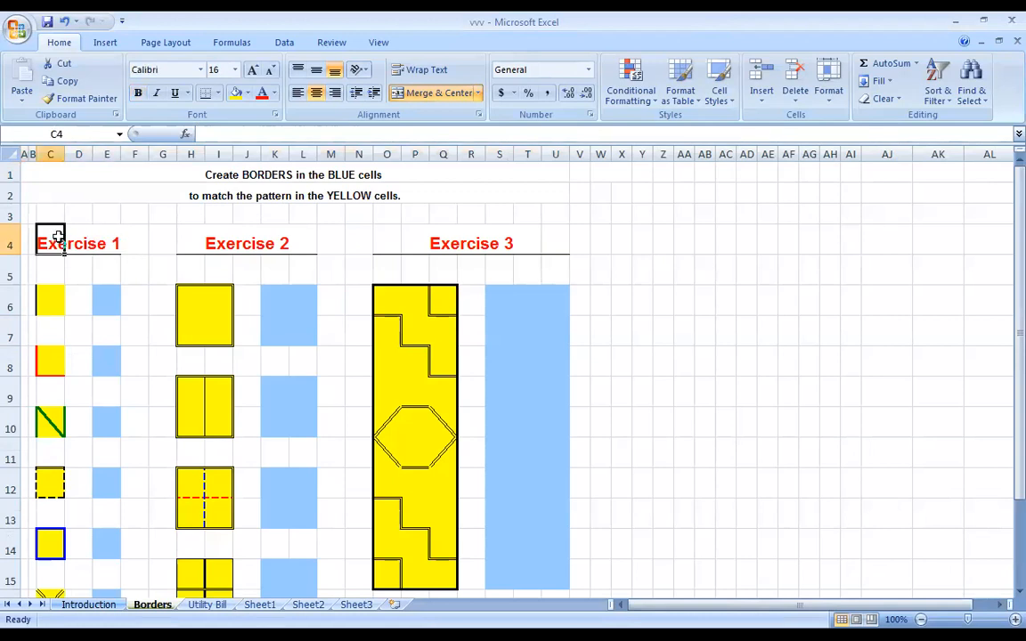
left_click(233, 171)
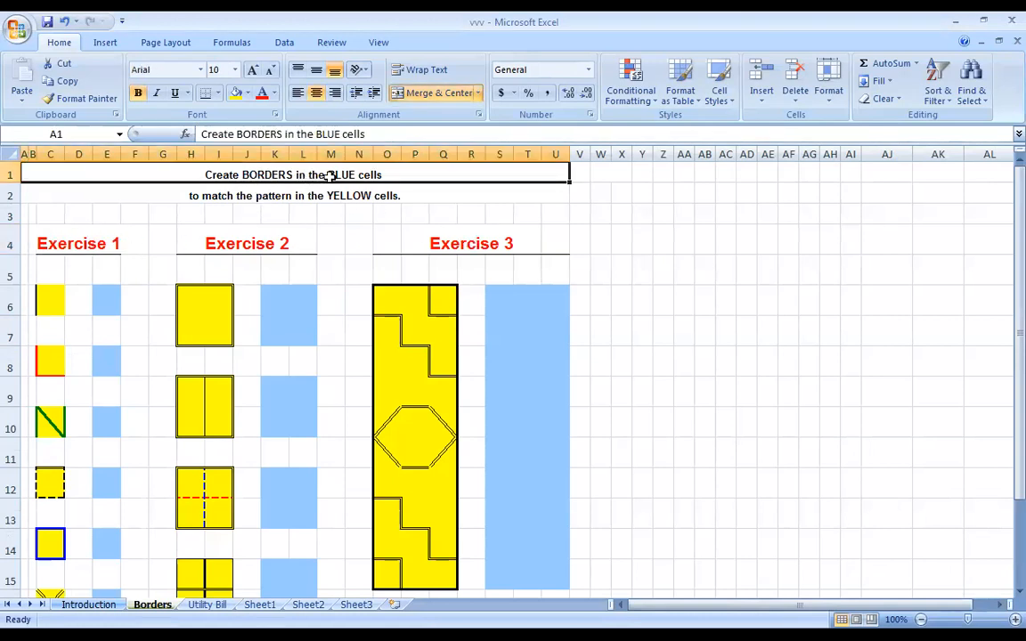
left_click(98, 295)
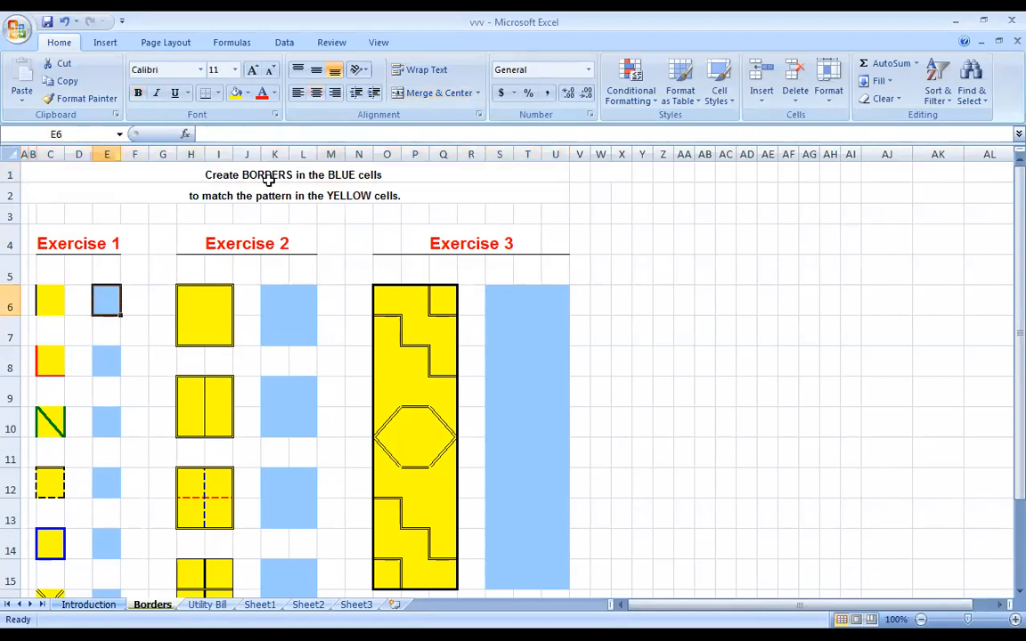
left_click(338, 195)
left_click(53, 299)
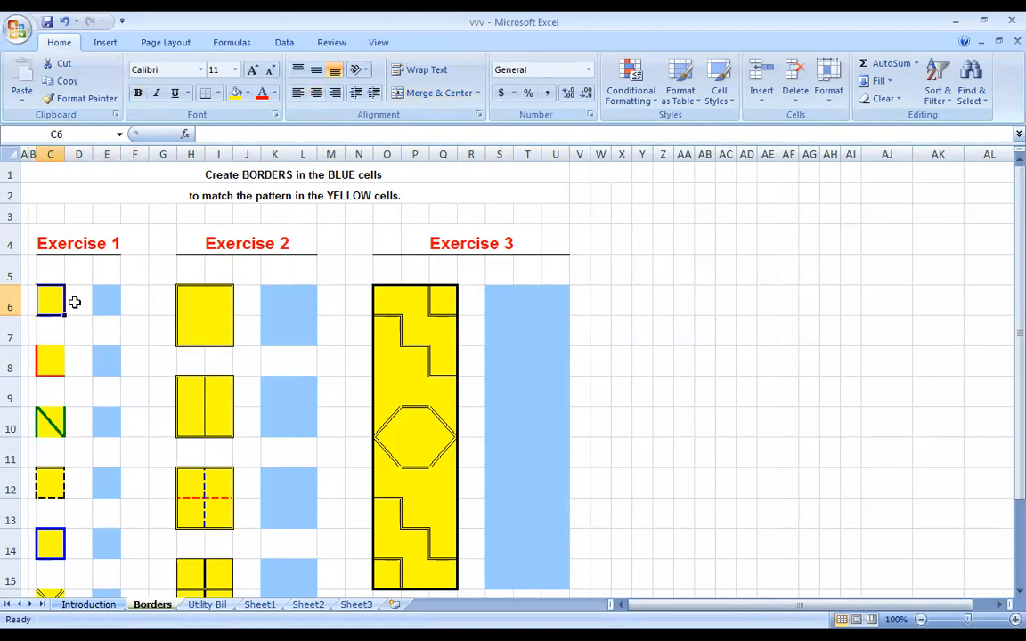
left_click(109, 296)
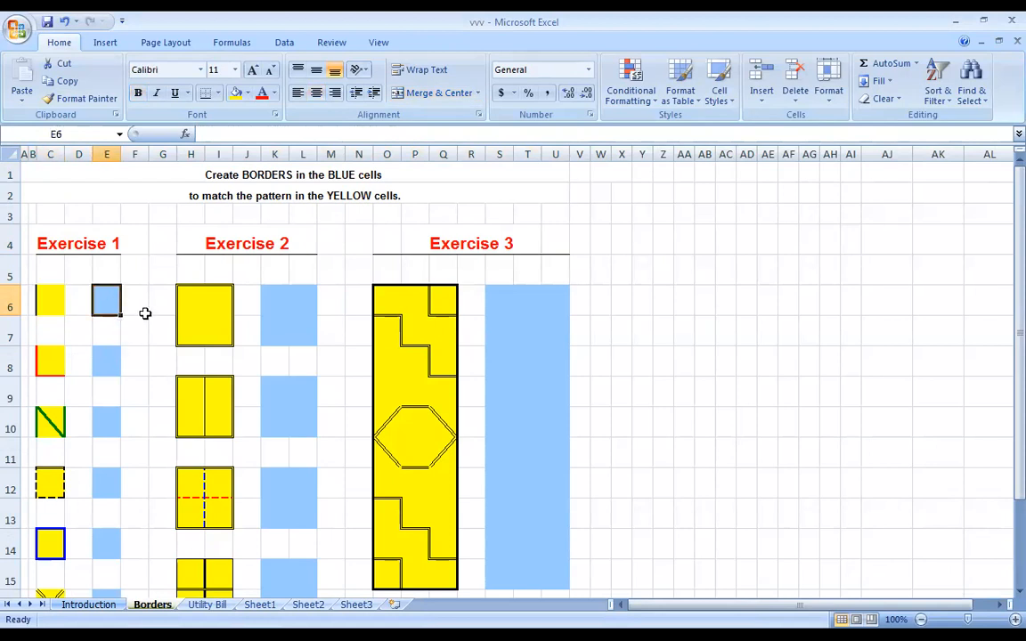
left_click(136, 301)
left_click(110, 298)
left_click(718, 294)
left_click(656, 264)
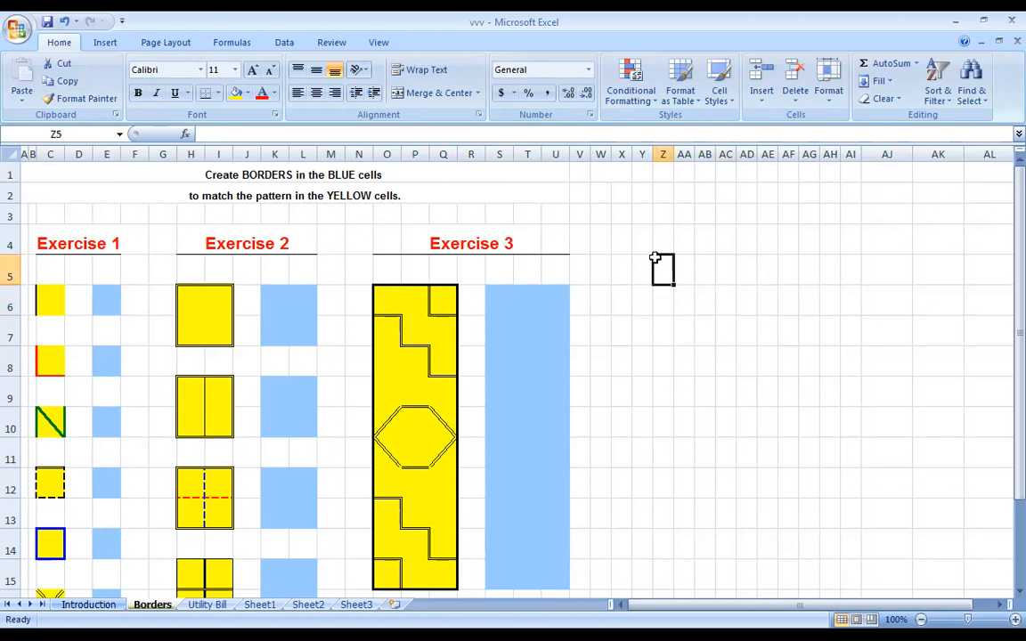
left_click_drag(711, 264, 733, 284)
left_click_drag(859, 436, 851, 441)
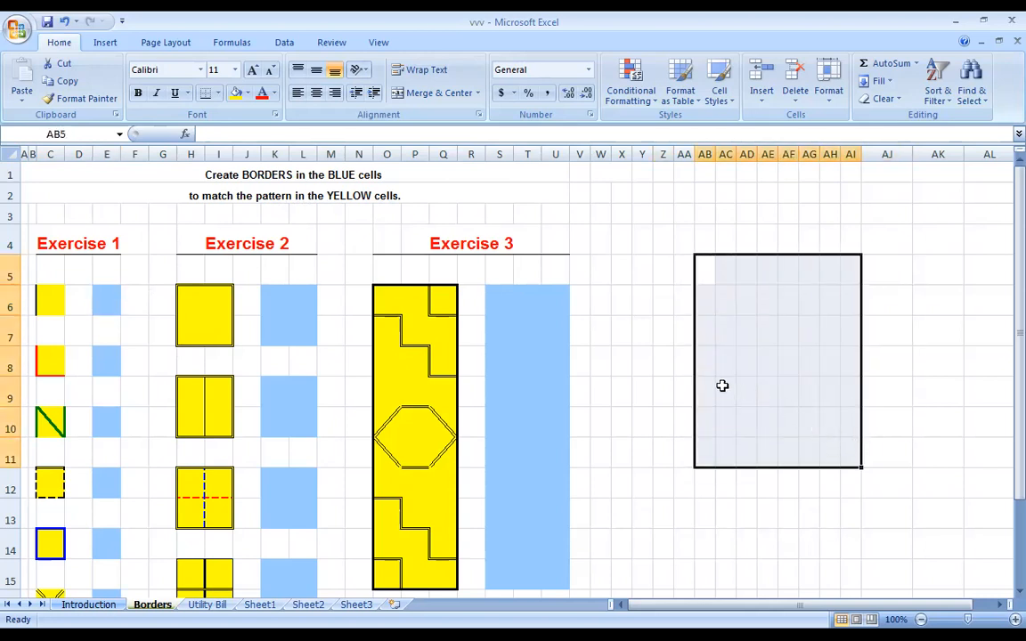
left_click(743, 349)
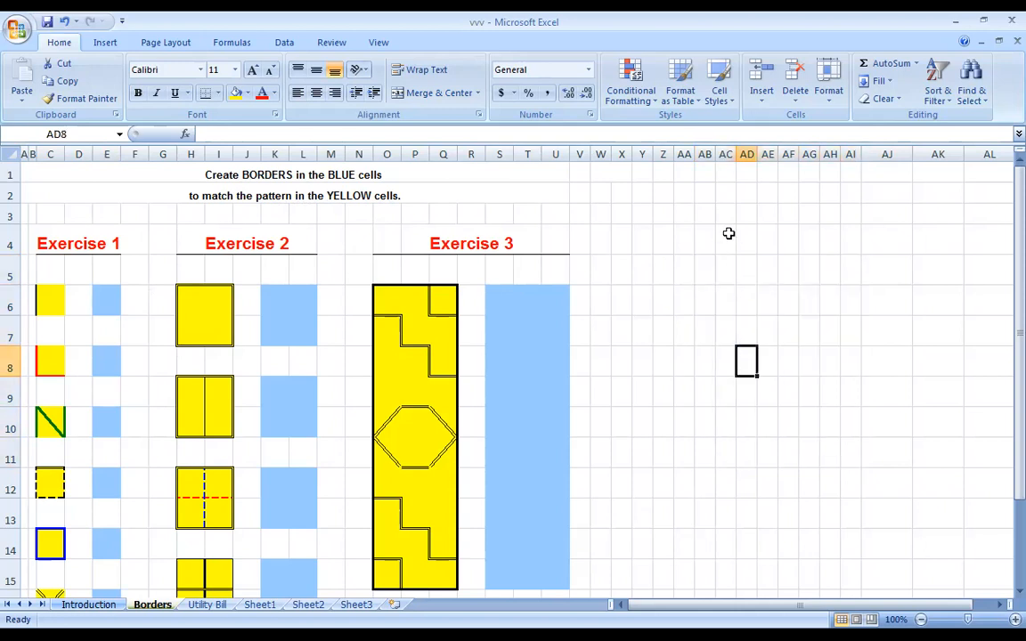
left_click_drag(726, 268, 749, 328)
left_click(747, 326)
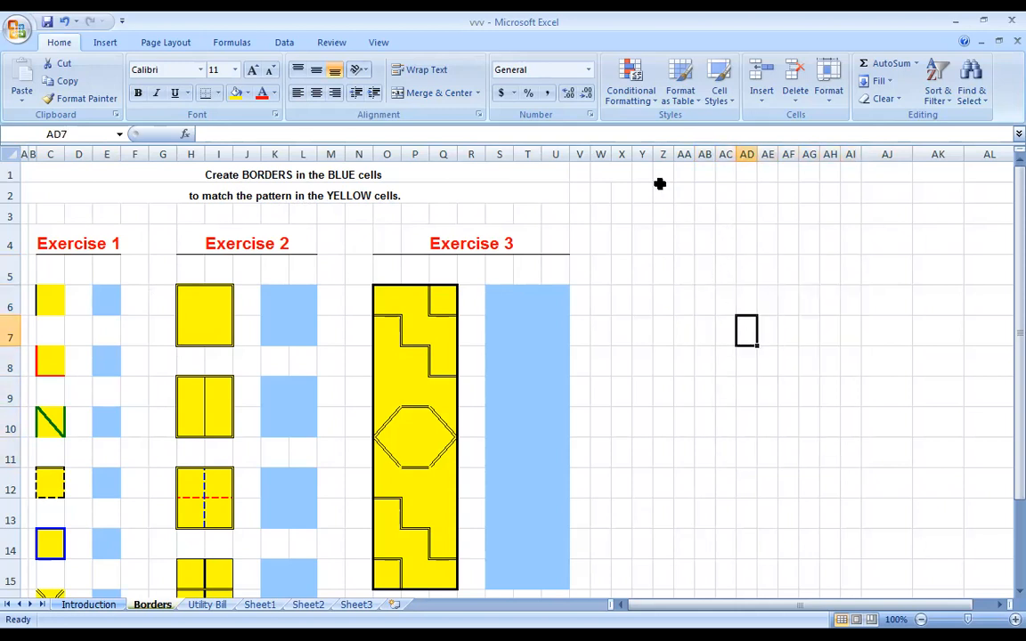
Hide the gridlines on the Borders sheet
left_click(376, 43)
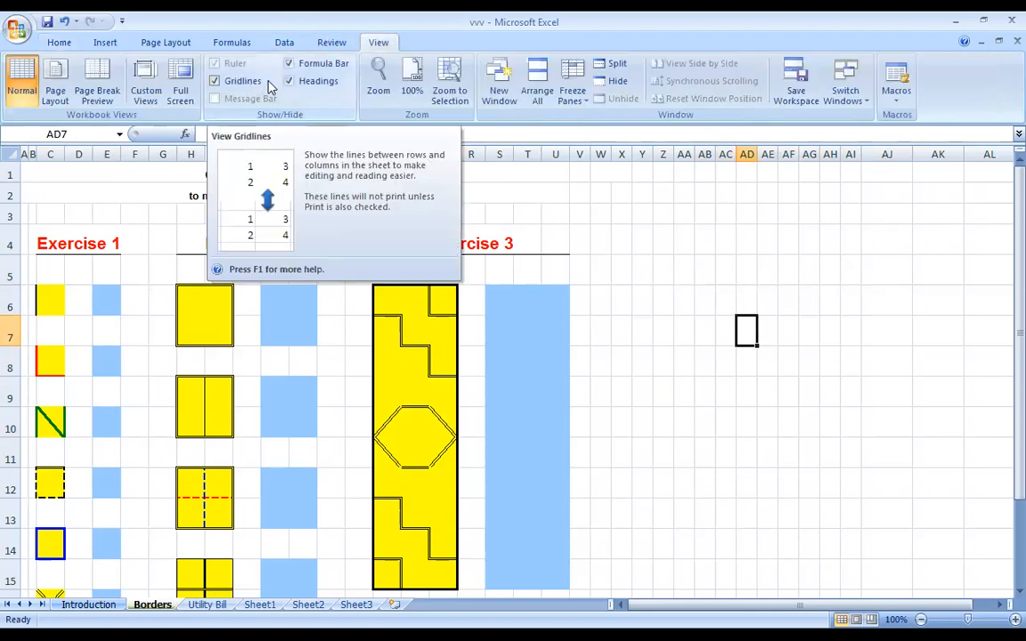
left_click(709, 328)
left_click(774, 328)
left_click(749, 385)
left_click(763, 291)
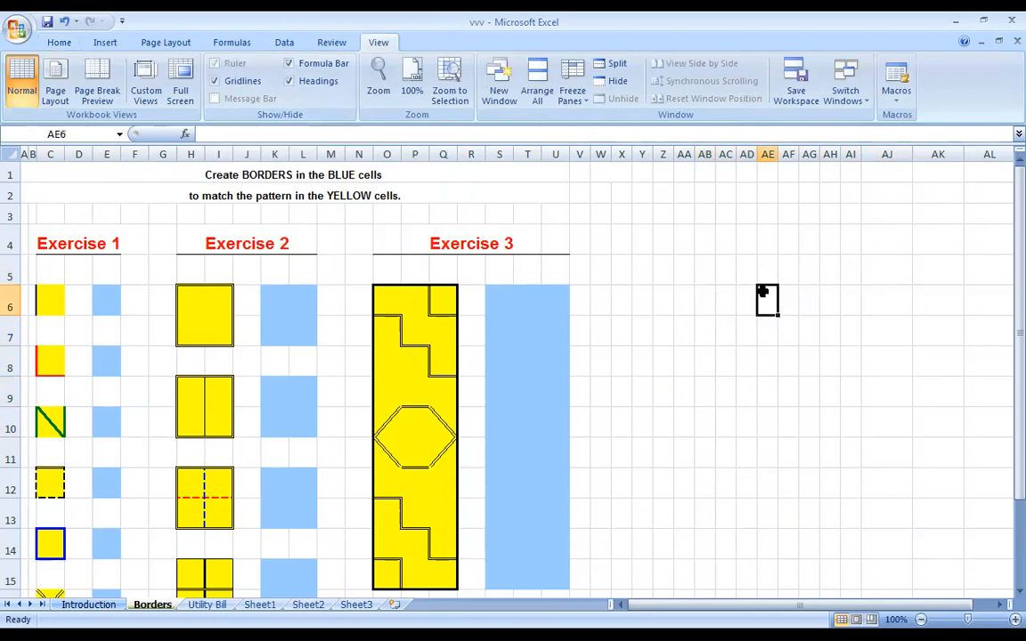
left_click(218, 81)
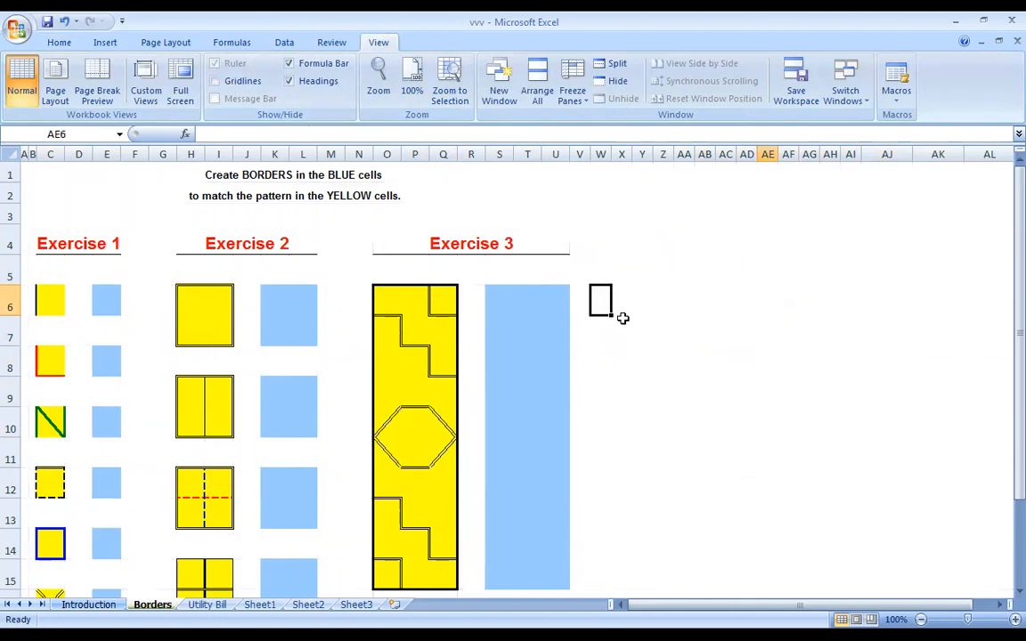
left_click(786, 277)
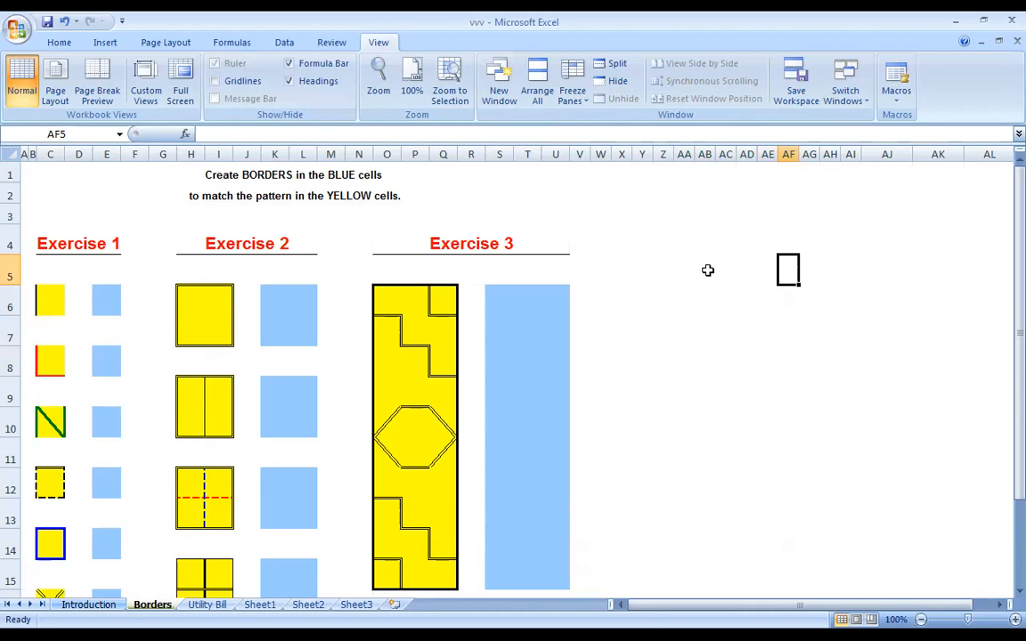
Show the gridlines on the Borders sheet again, toggling them off and back on once more
left_click(225, 81)
left_click(685, 336)
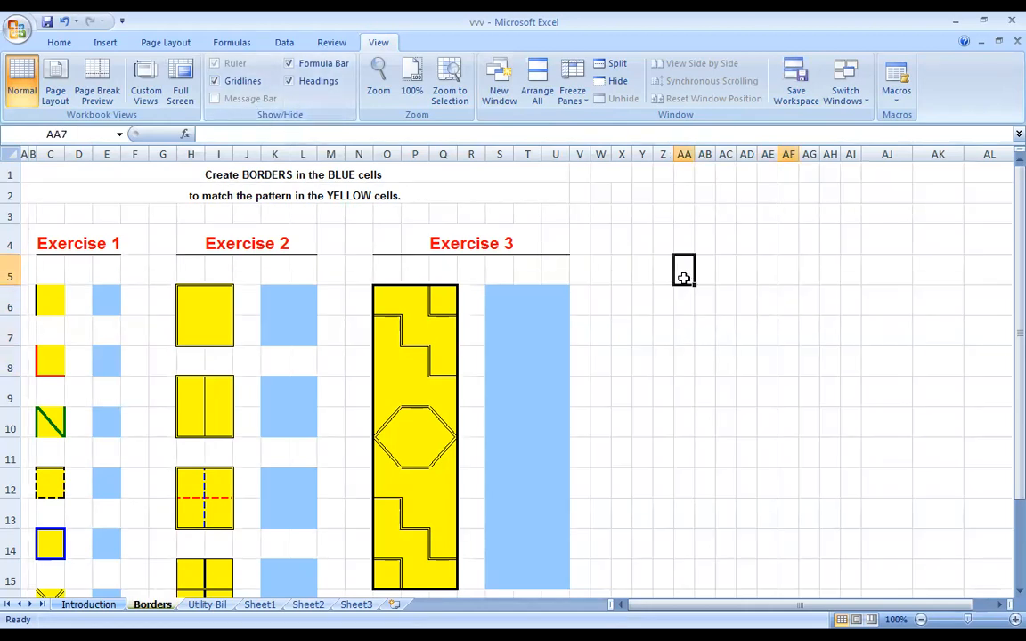
left_click(700, 366)
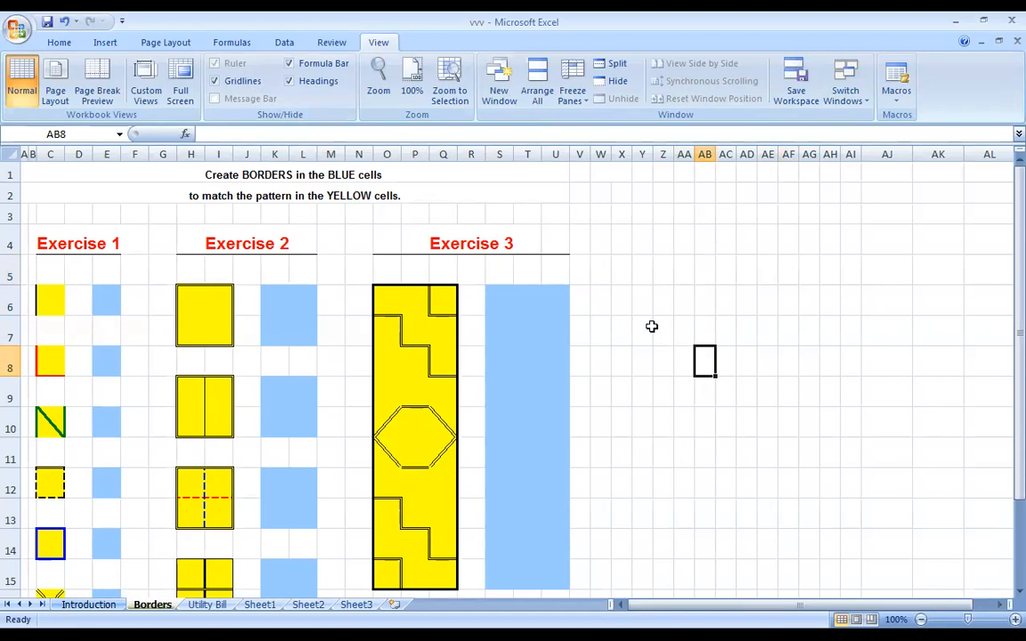
left_click(683, 301)
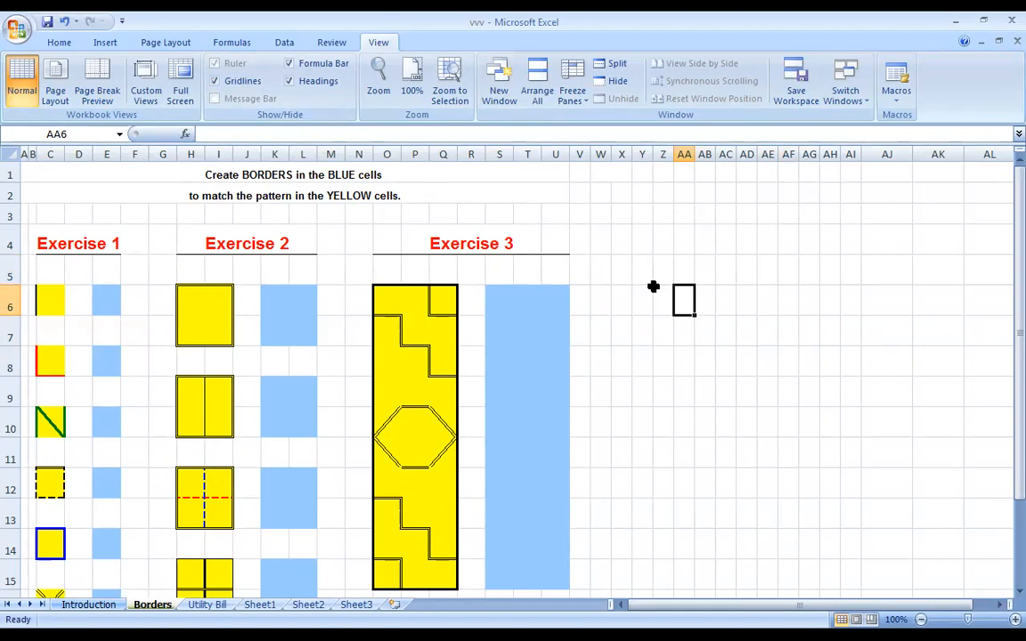
left_click(243, 85)
left_click(243, 86)
left_click(53, 297)
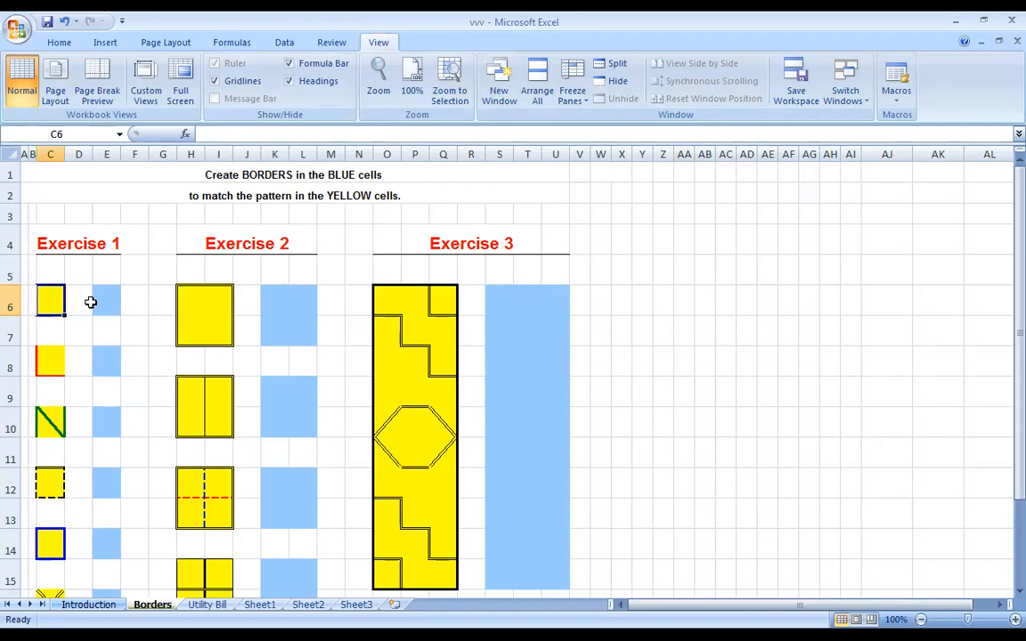
left_click(90, 302)
left_click(114, 302)
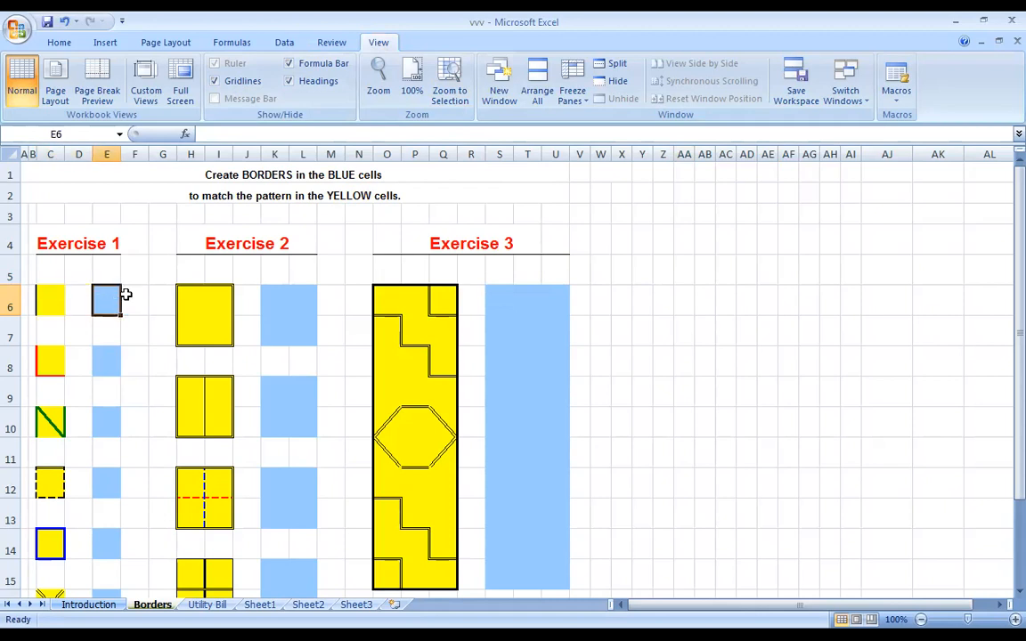
left_click(529, 306)
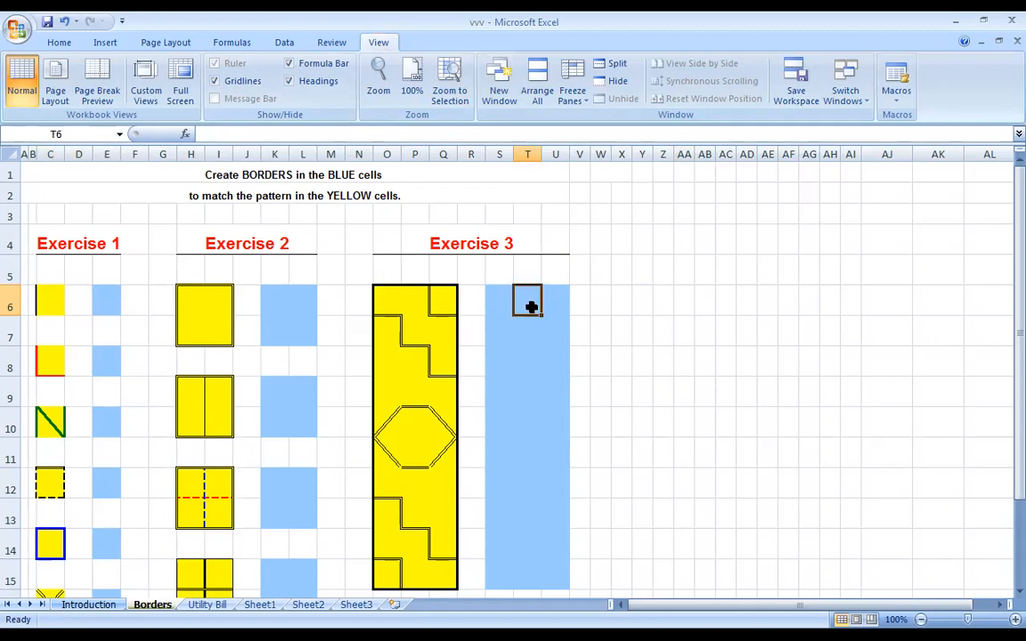
Open the detailed border settings for blue cell E6 and add a medium solid black line to its left edge
left_click(105, 299)
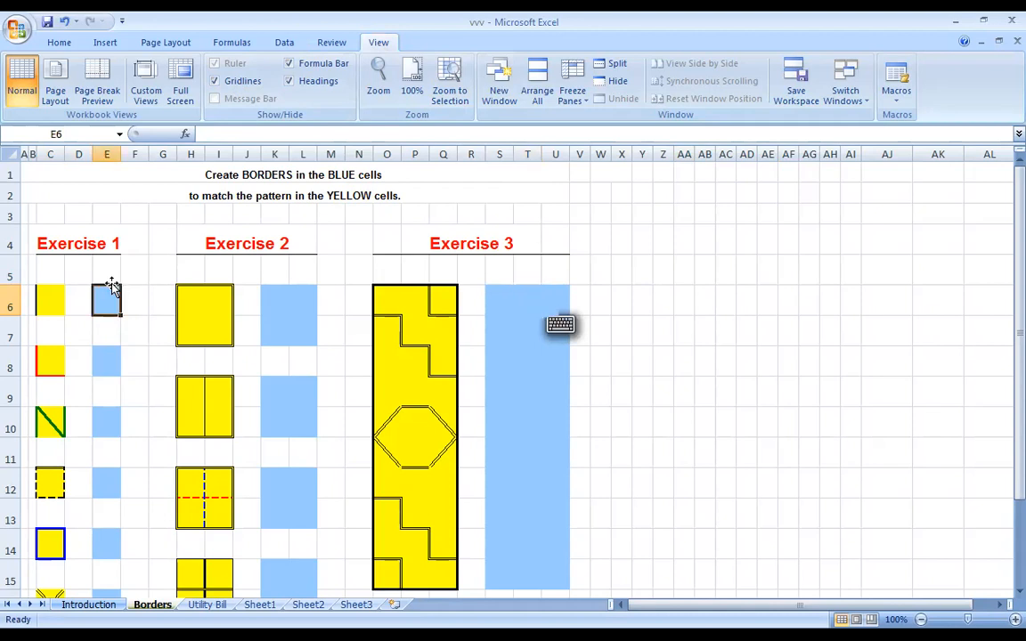
left_click(57, 41)
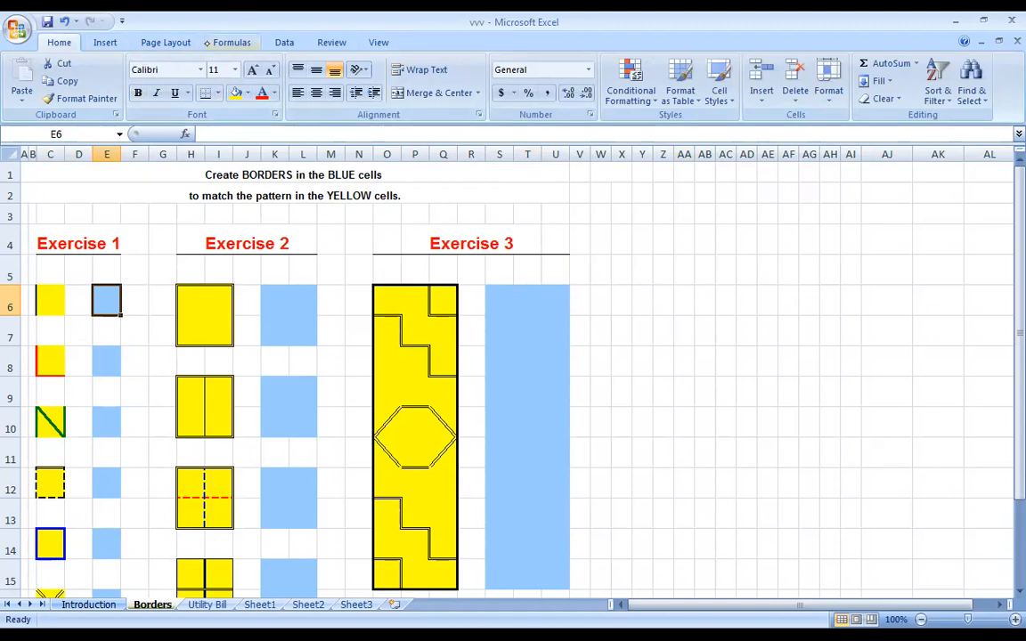
left_click(290, 38)
left_click(62, 42)
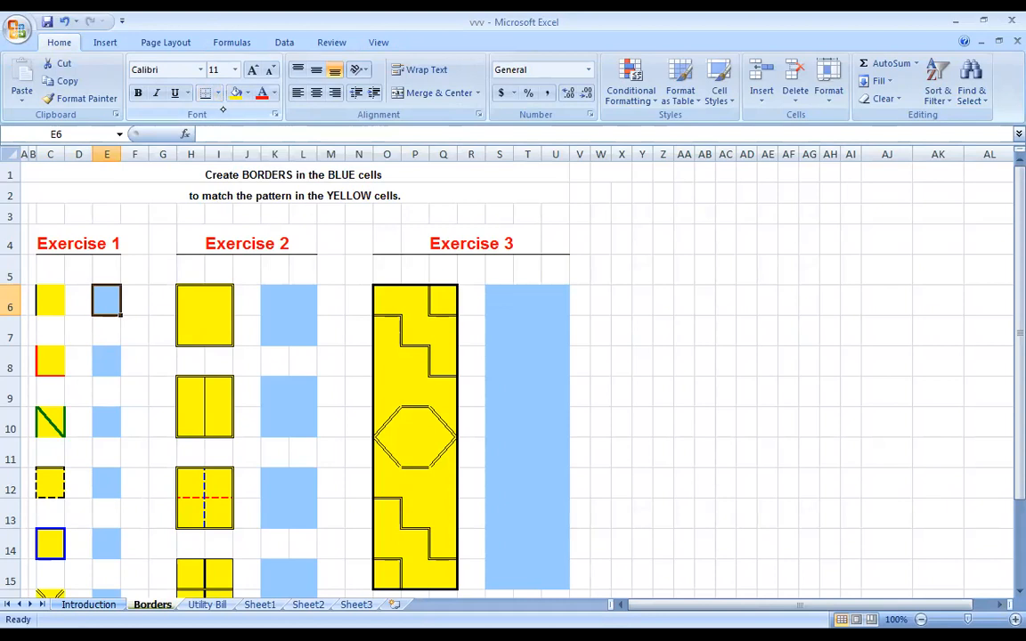
left_click(217, 94)
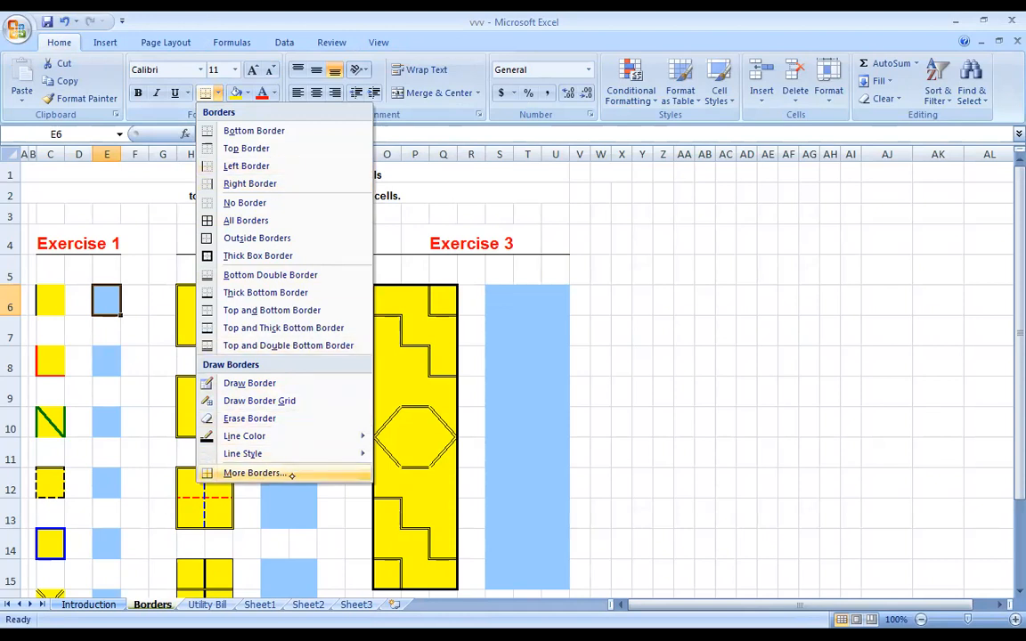
left_click(292, 476)
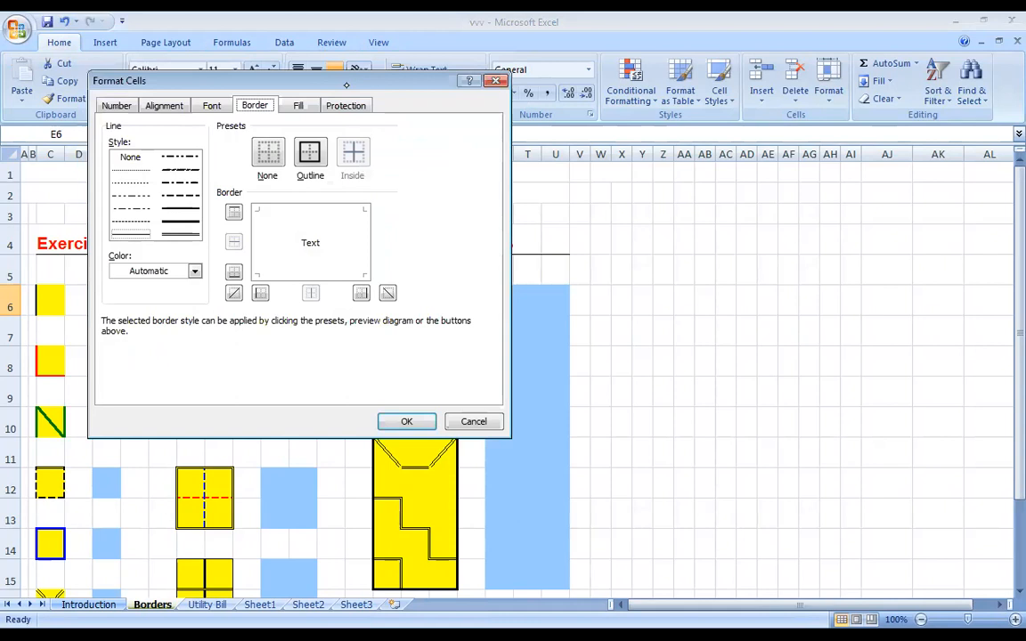
left_click_drag(347, 84, 559, 113)
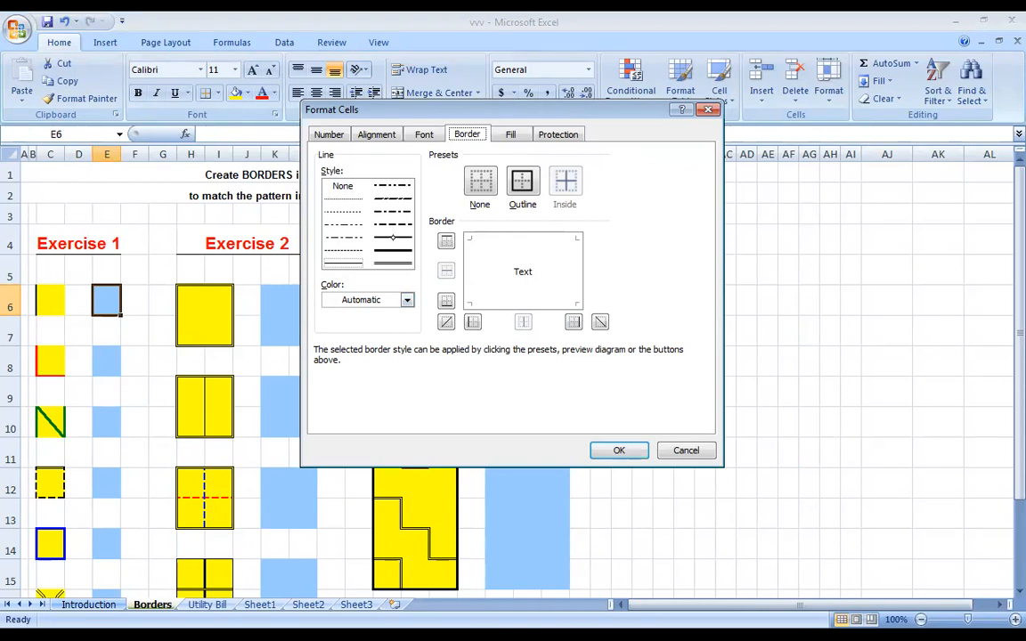
left_click(343, 264)
left_click(394, 237)
left_click(474, 322)
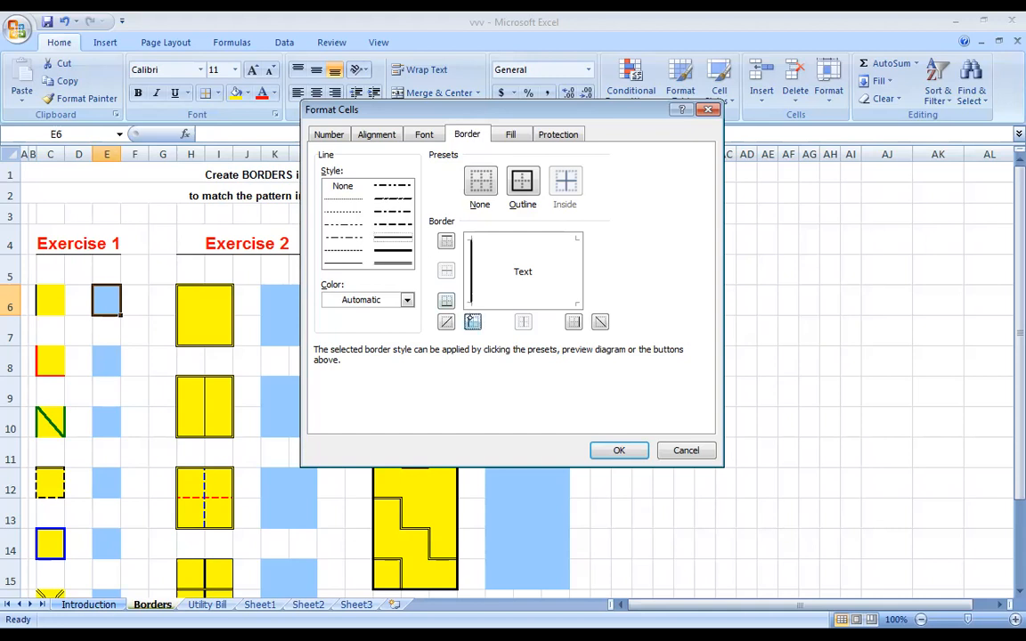
Try lines on the right, top and bottom edges, restore only the left line, and apply the border to cell E6
left_click(574, 322)
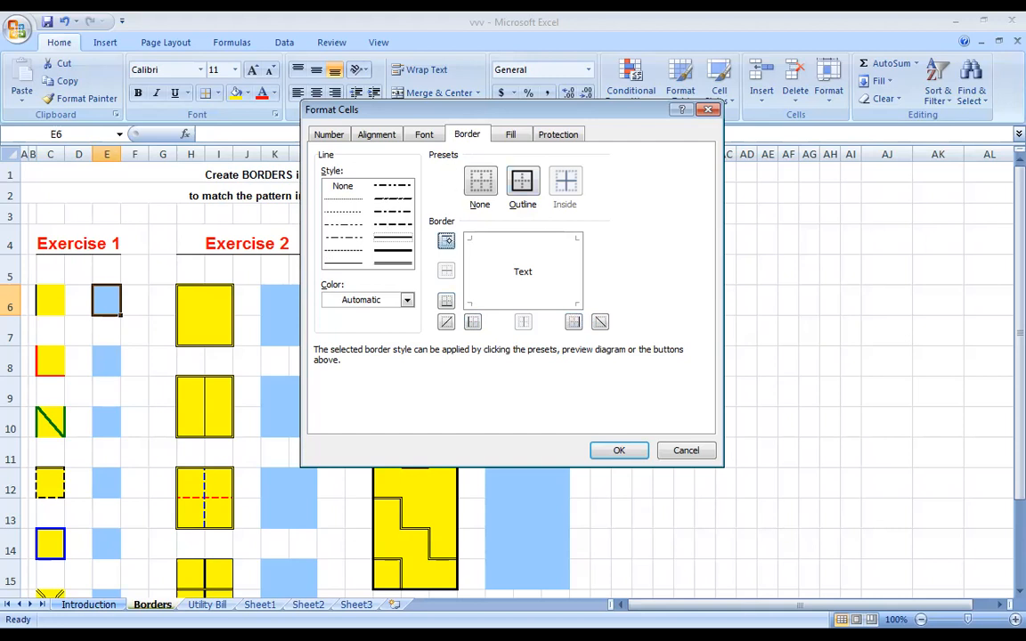
left_click(447, 300)
left_click(447, 300)
left_click(468, 322)
left_click(469, 322)
left_click(469, 321)
left_click(468, 321)
left_click(469, 322)
left_click(596, 456)
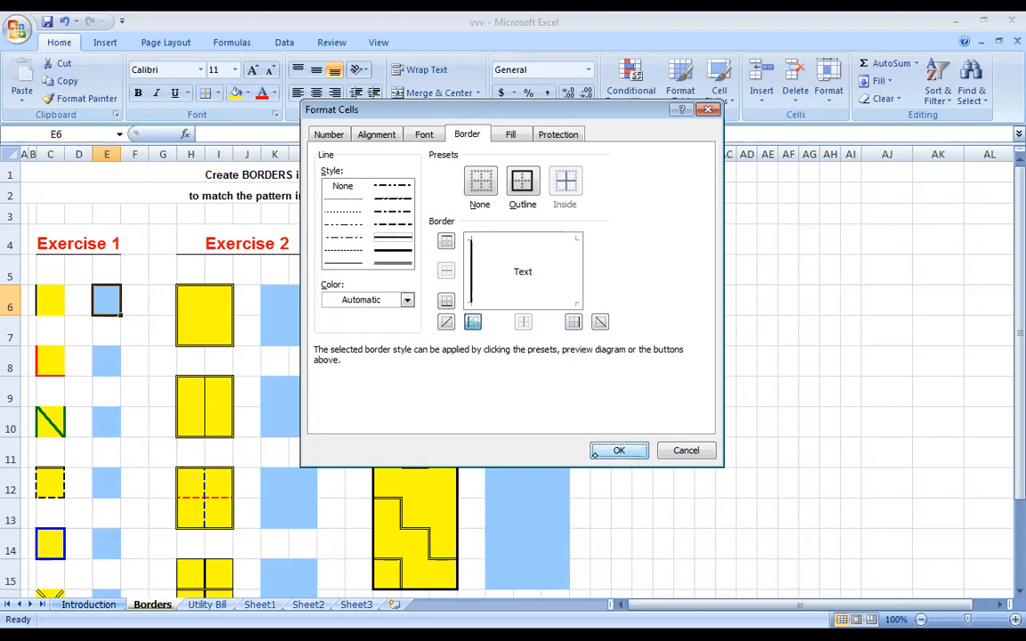
left_click(600, 432)
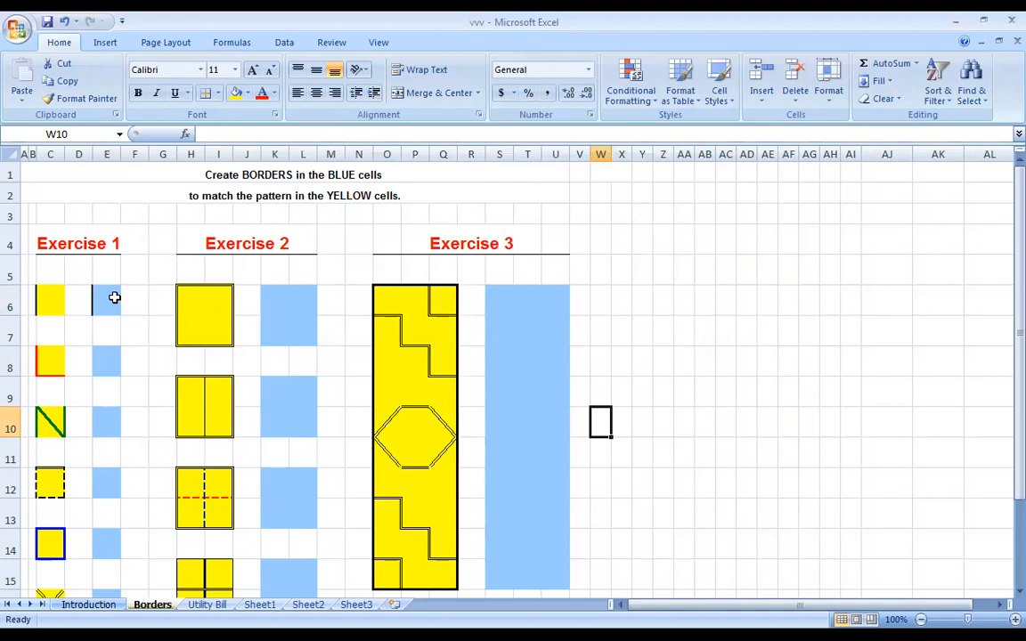
Open the detailed border settings for blue cell E8 and add medium solid lines to its left and bottom edges
left_click(106, 358)
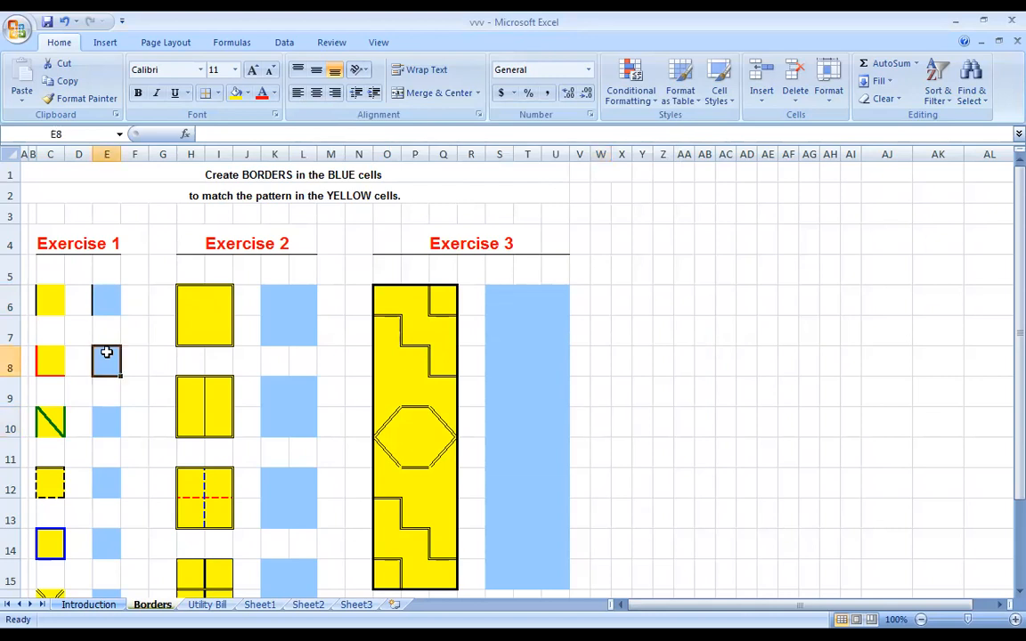
left_click(219, 93)
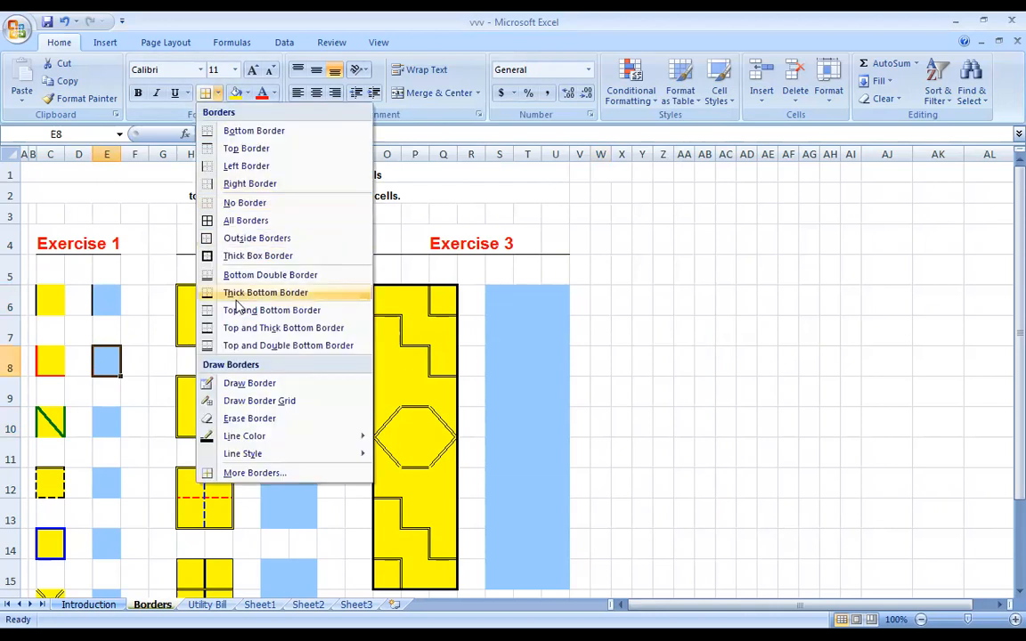
left_click(254, 473)
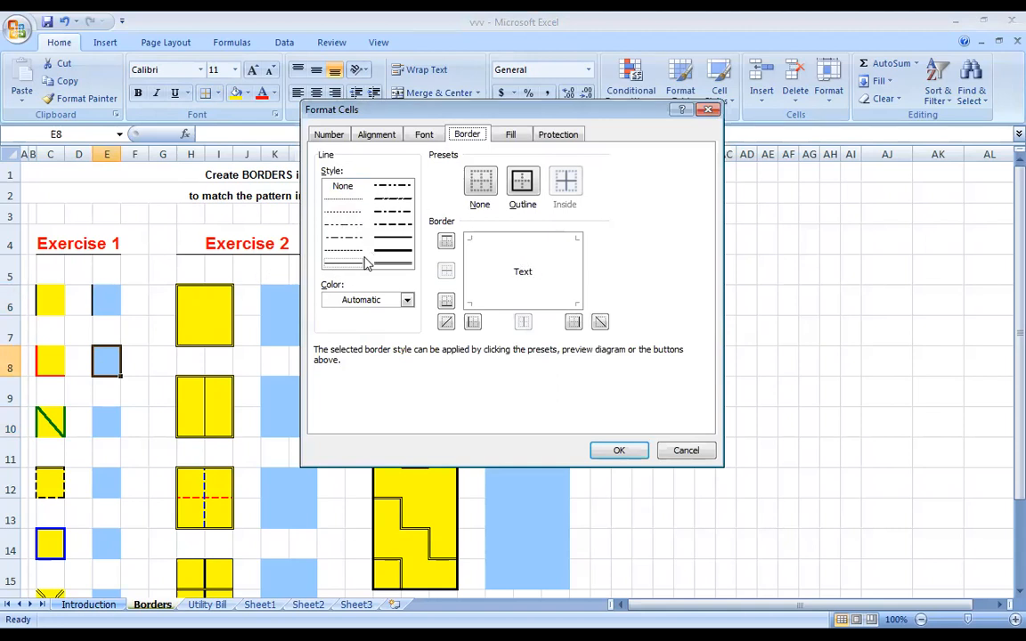
left_click(393, 239)
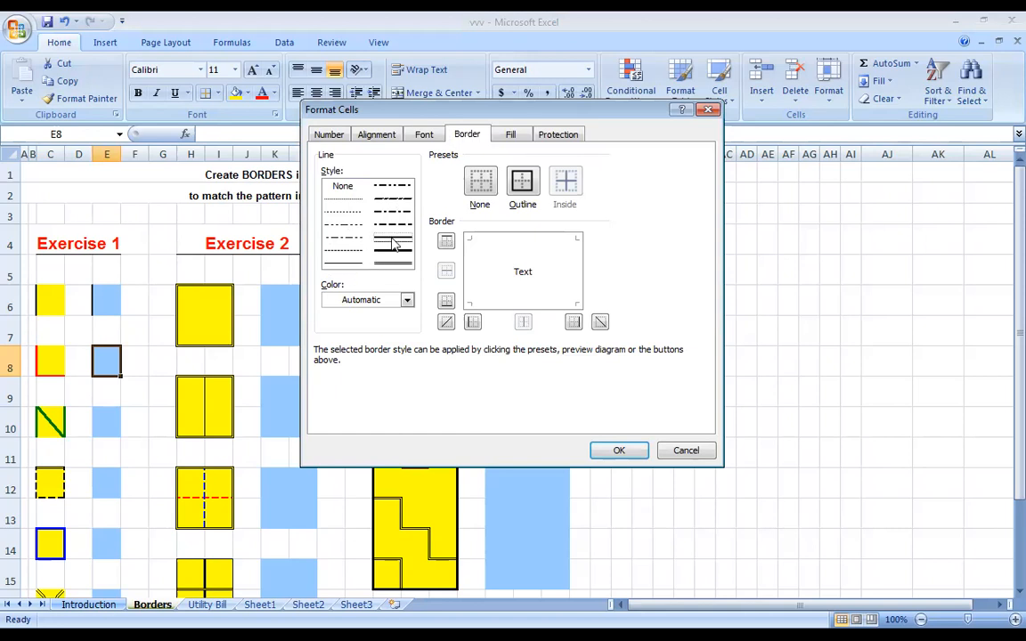
left_click(473, 323)
left_click(446, 301)
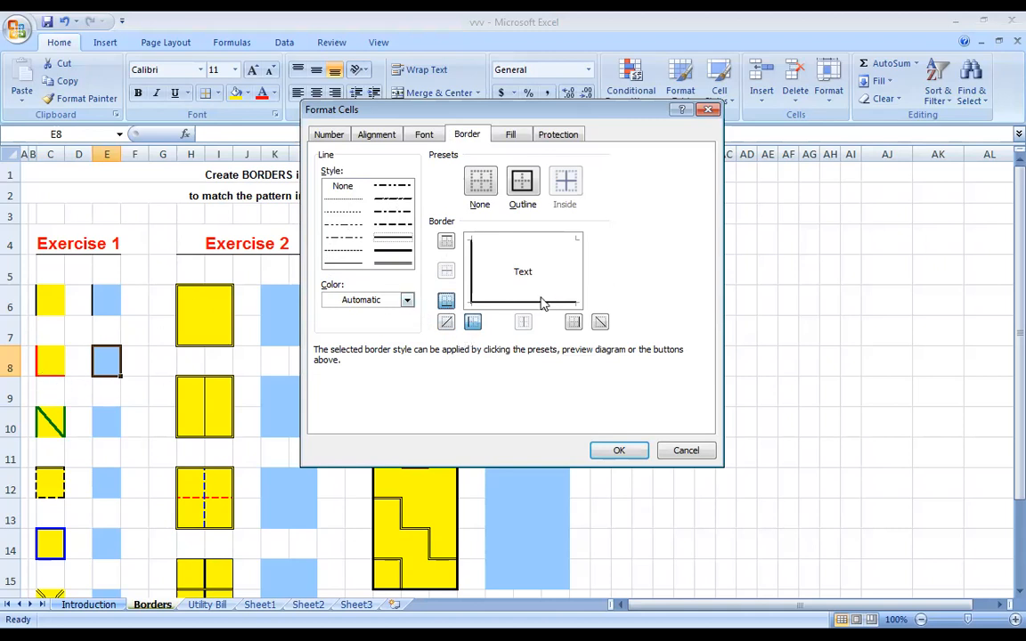
Recolor the left and bottom border lines of cell E8 red and apply them
left_click(408, 301)
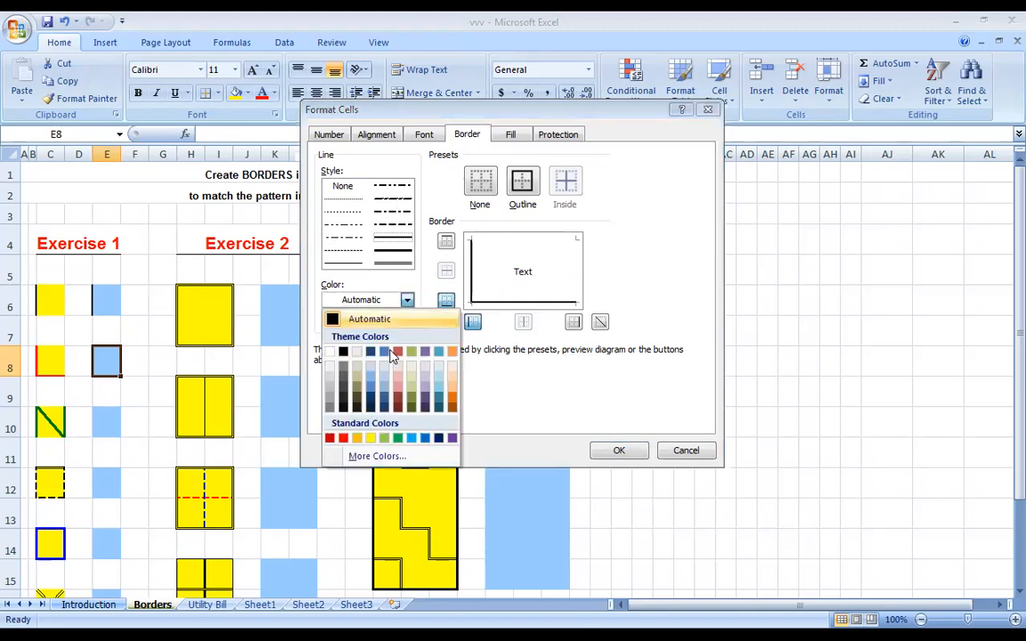
left_click(343, 438)
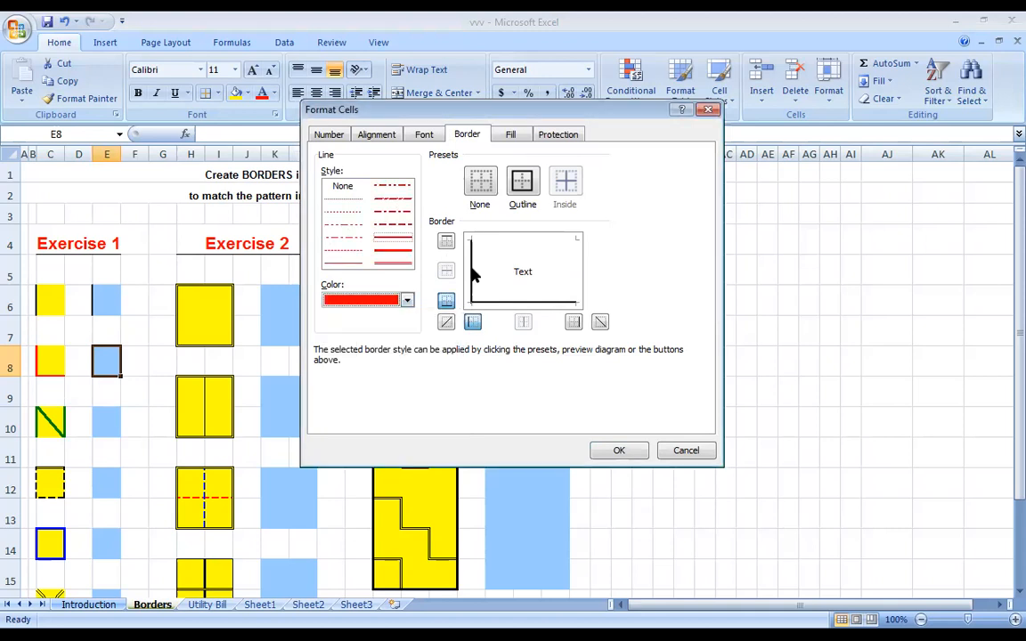
left_click(473, 322)
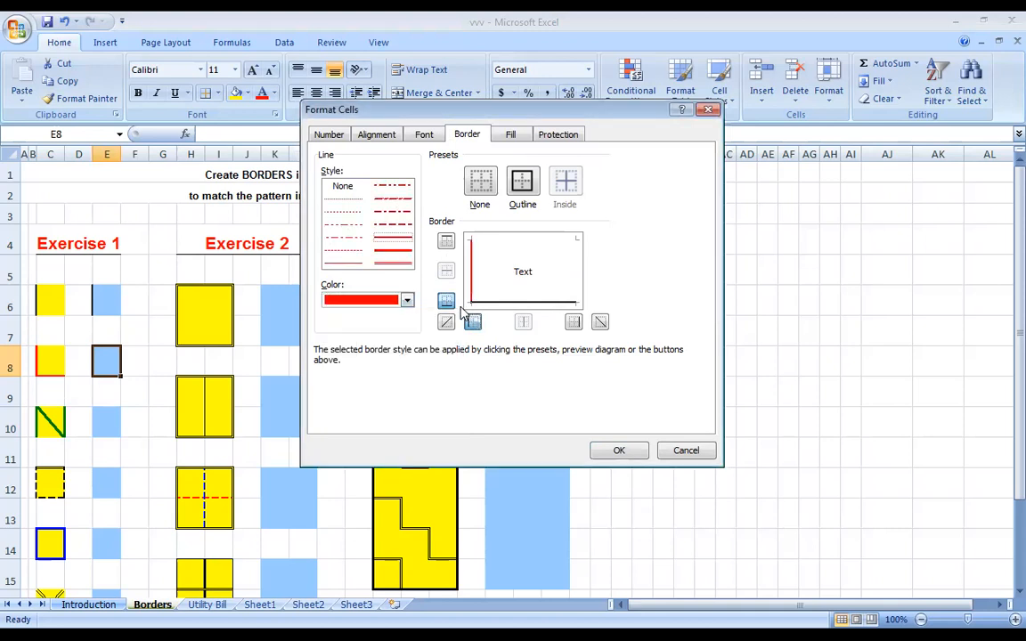
left_click(447, 303)
left_click(619, 452)
left_click(621, 451)
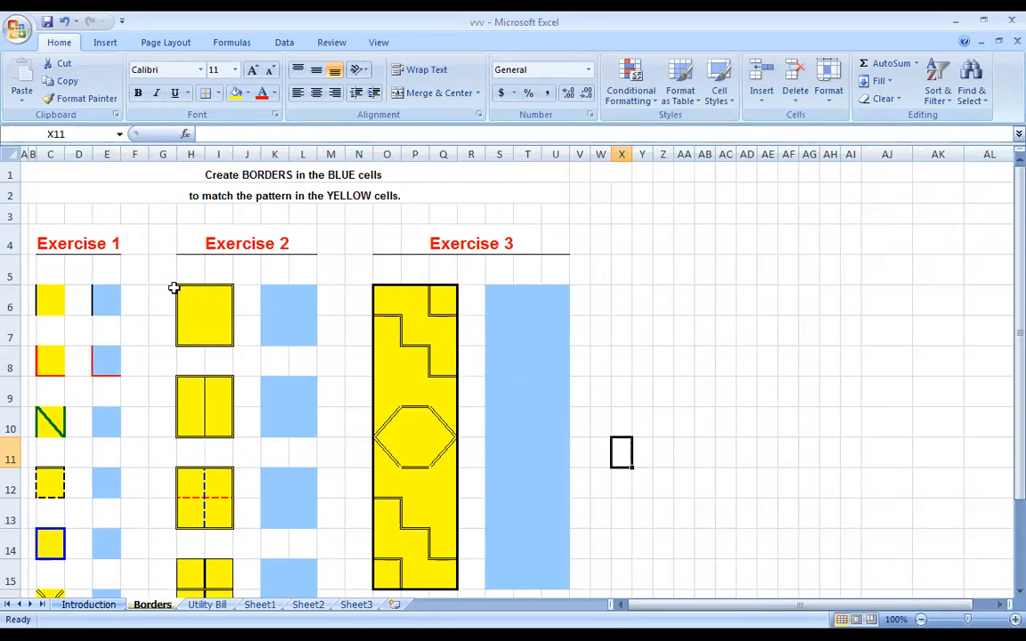
Open the detailed border settings for blue cell E10 and set the line color to the standard light green
left_click(100, 425)
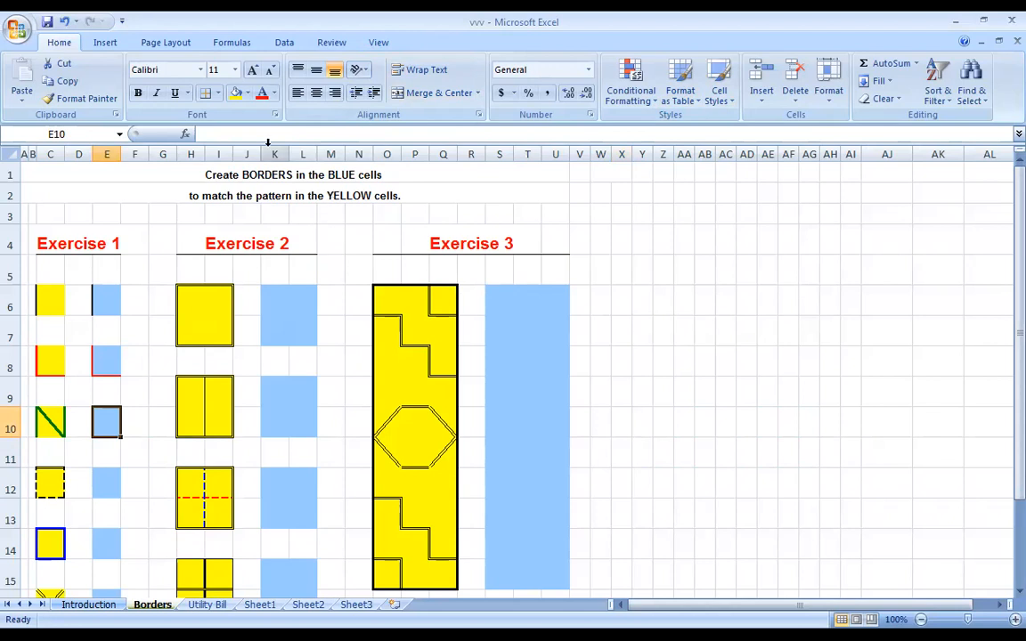
left_click(217, 92)
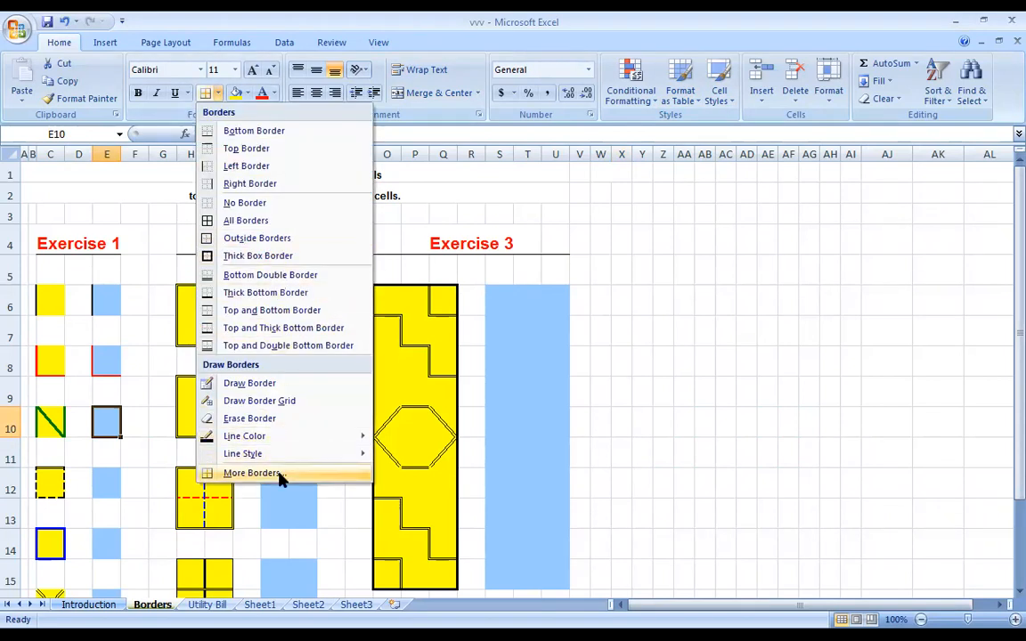
left_click(279, 475)
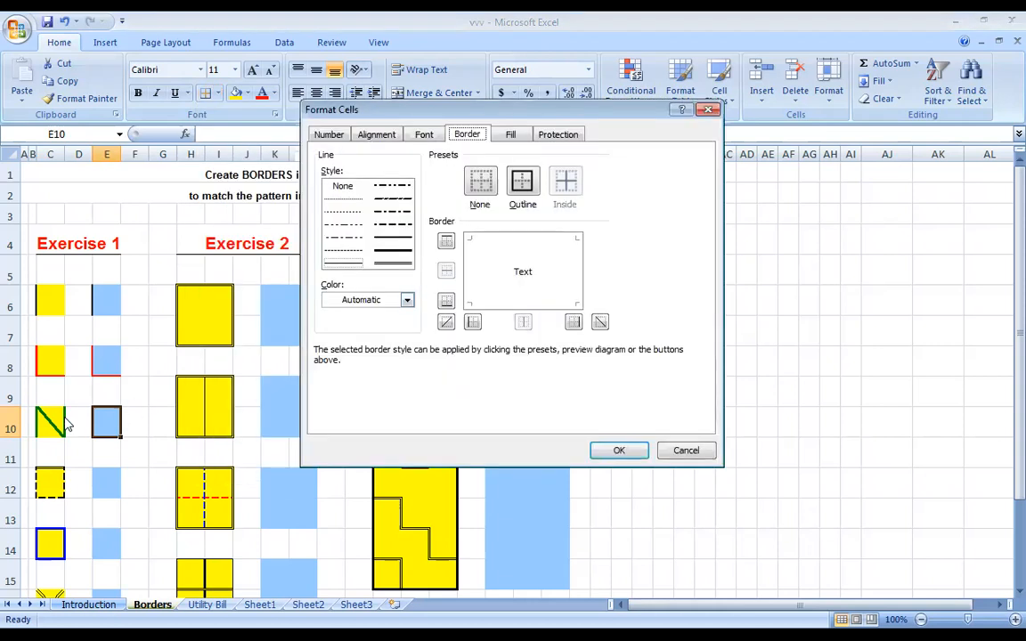
left_click(407, 300)
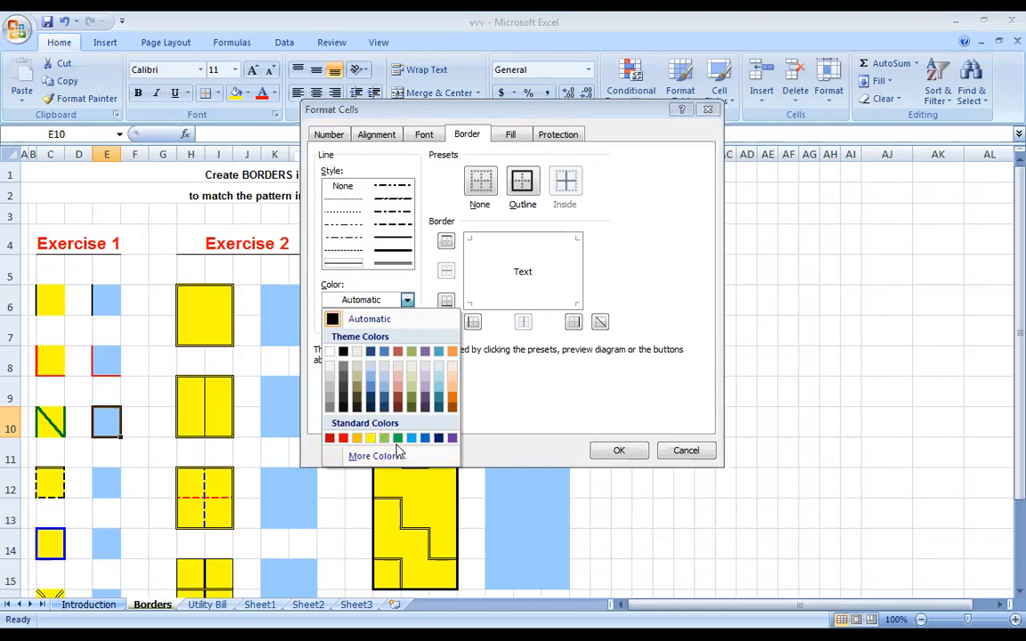
left_click(399, 438)
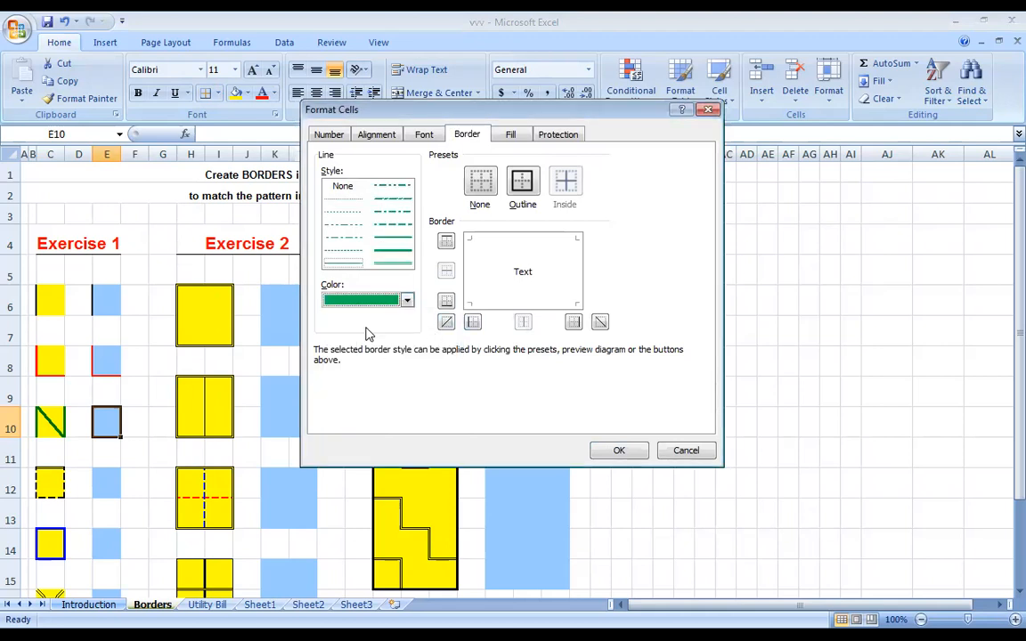
left_click(407, 300)
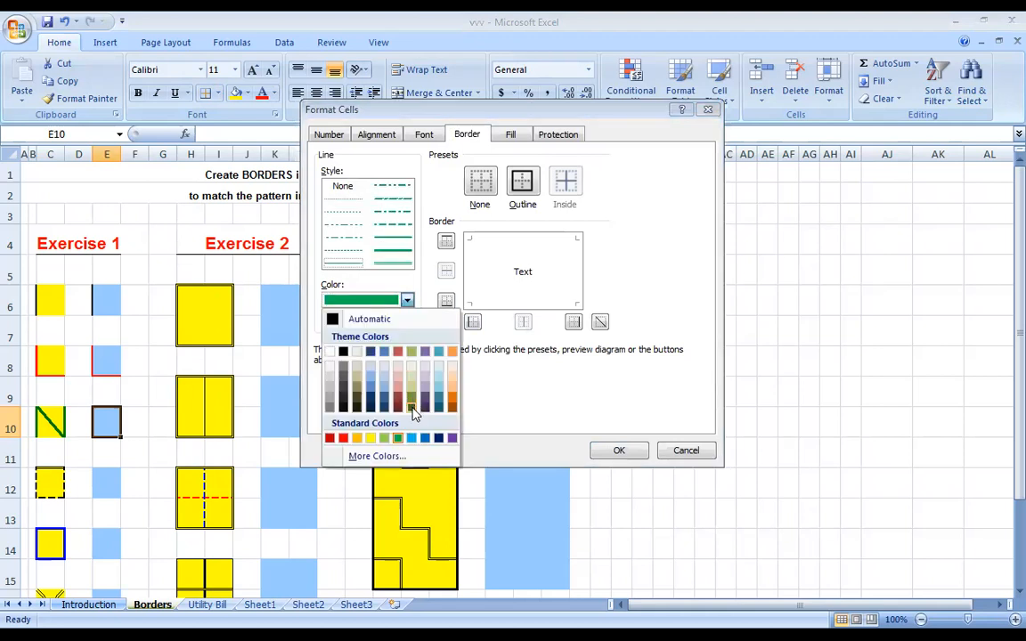
left_click(397, 439)
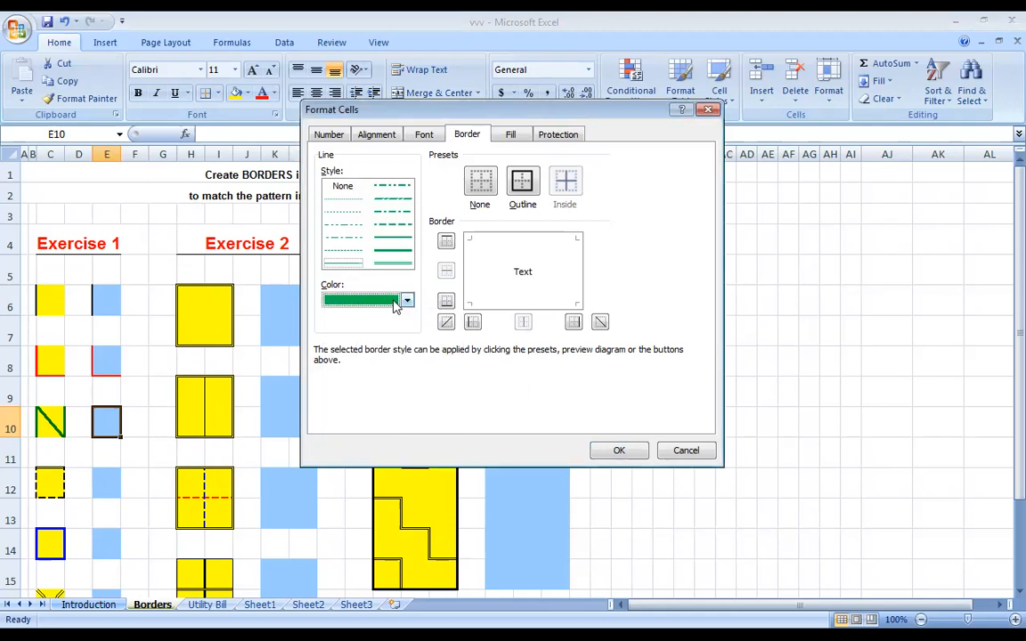
left_click(397, 305)
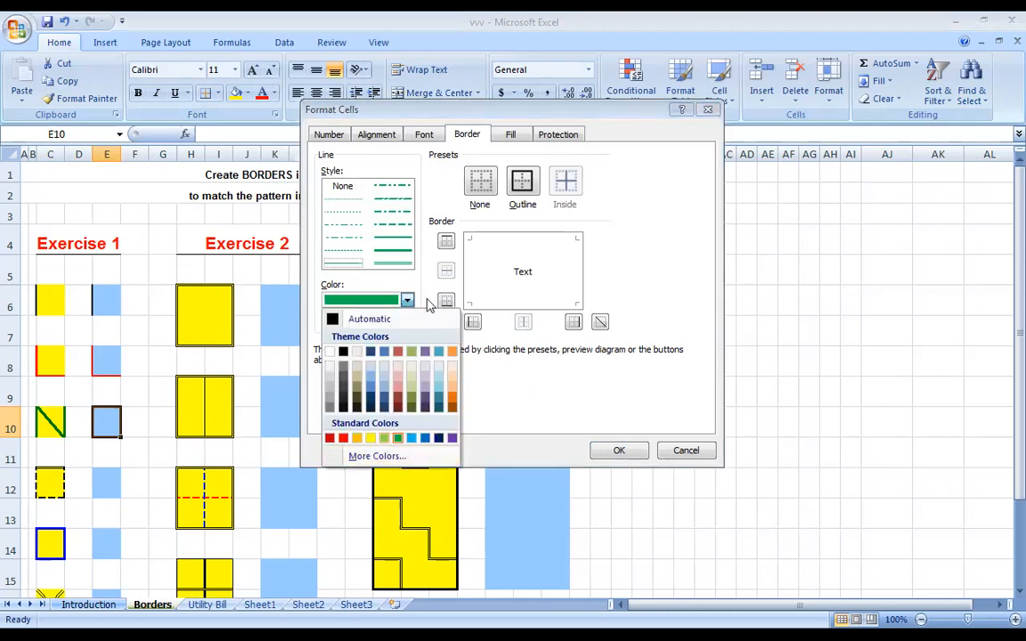
left_click(385, 438)
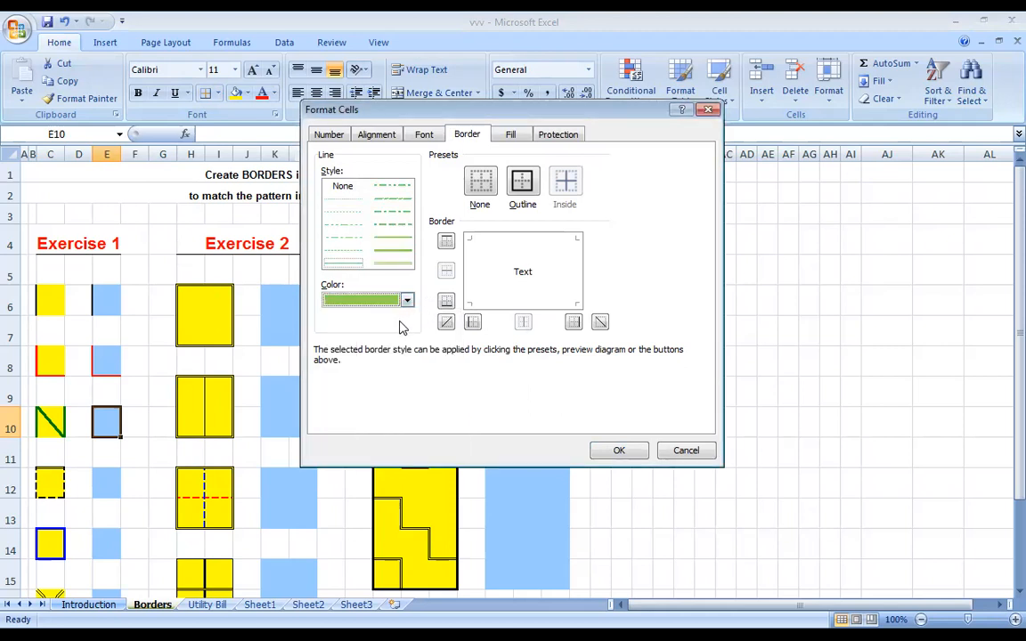
Add medium solid light green lines to cell E10's left and right edges and its downward diagonal, and apply them
left_click(394, 239)
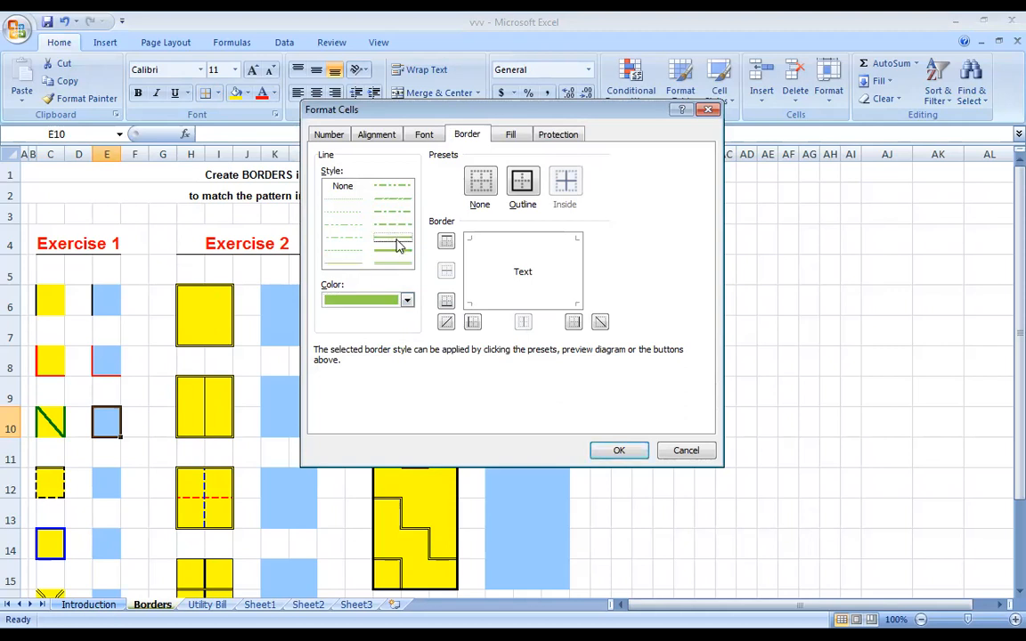
left_click(473, 323)
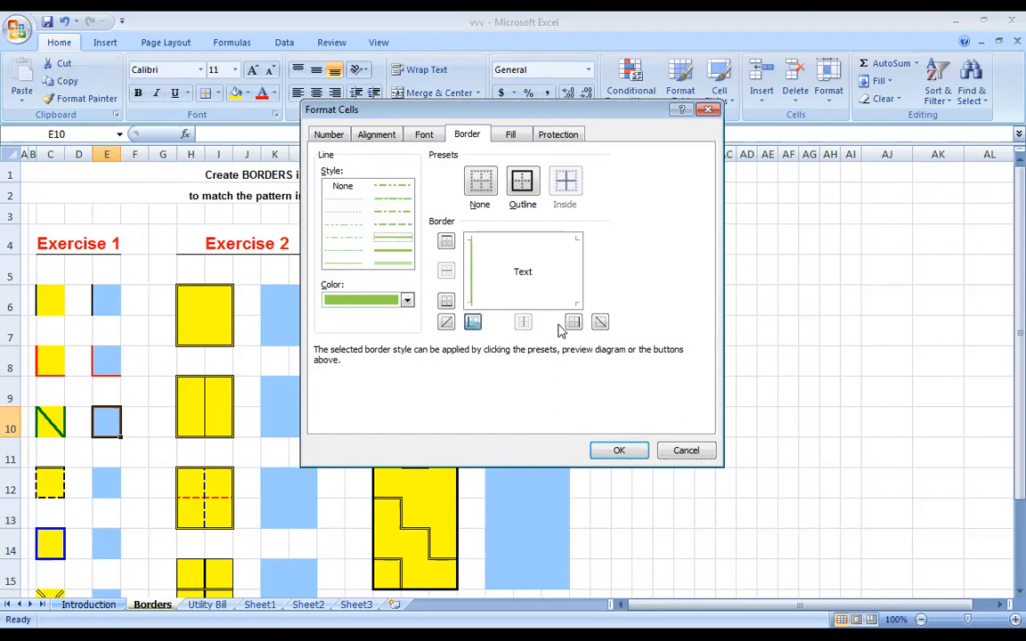
left_click(601, 324)
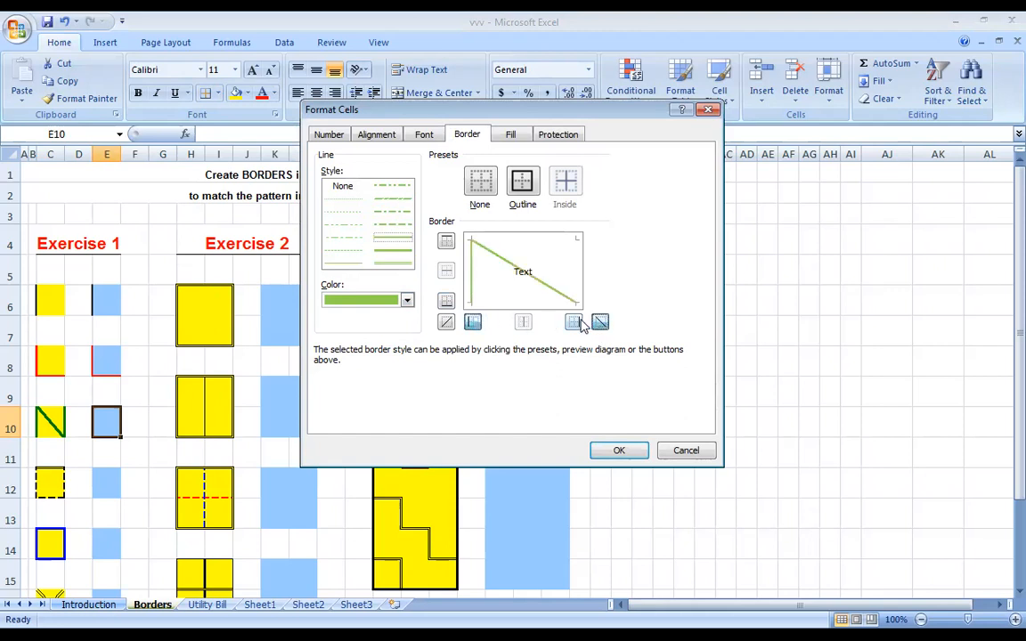
left_click(575, 324)
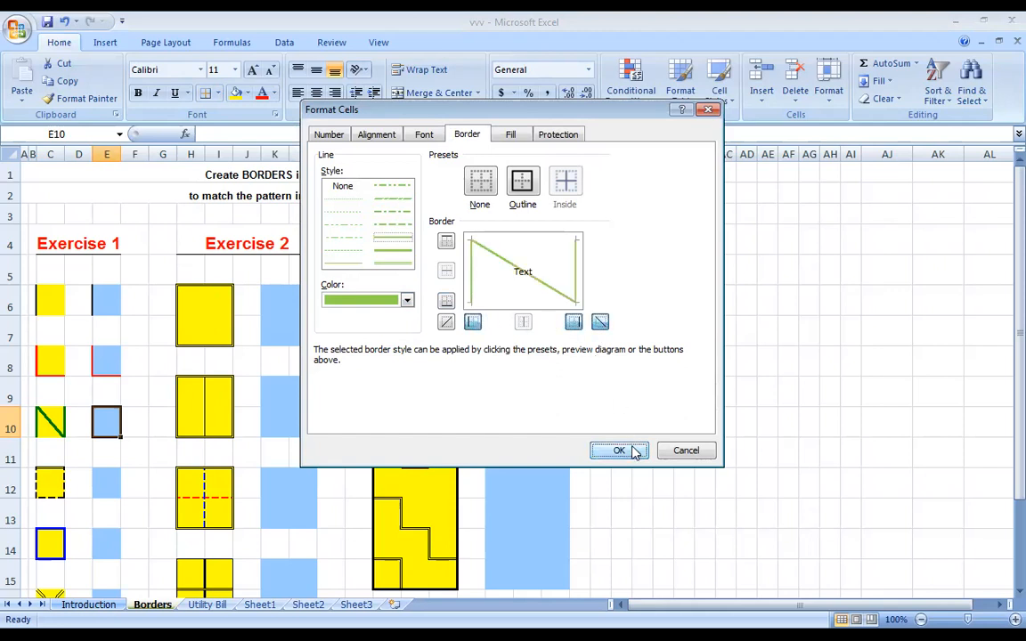
left_click(621, 449)
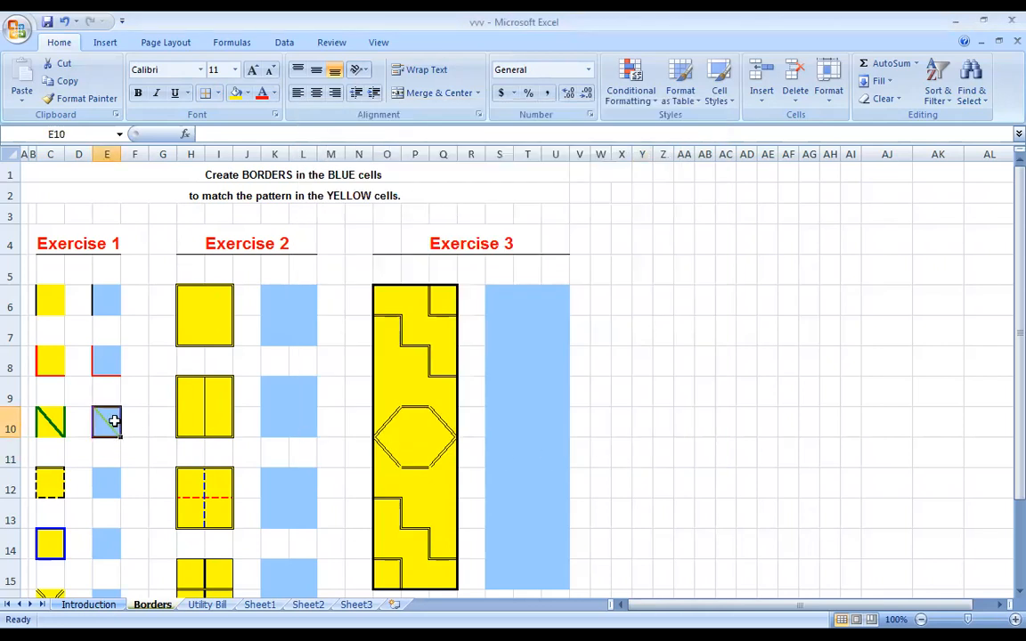
Reopen the detailed border settings for cell E10 and choose a custom dark green line color, RGB 7, 135, 28
left_click(219, 93)
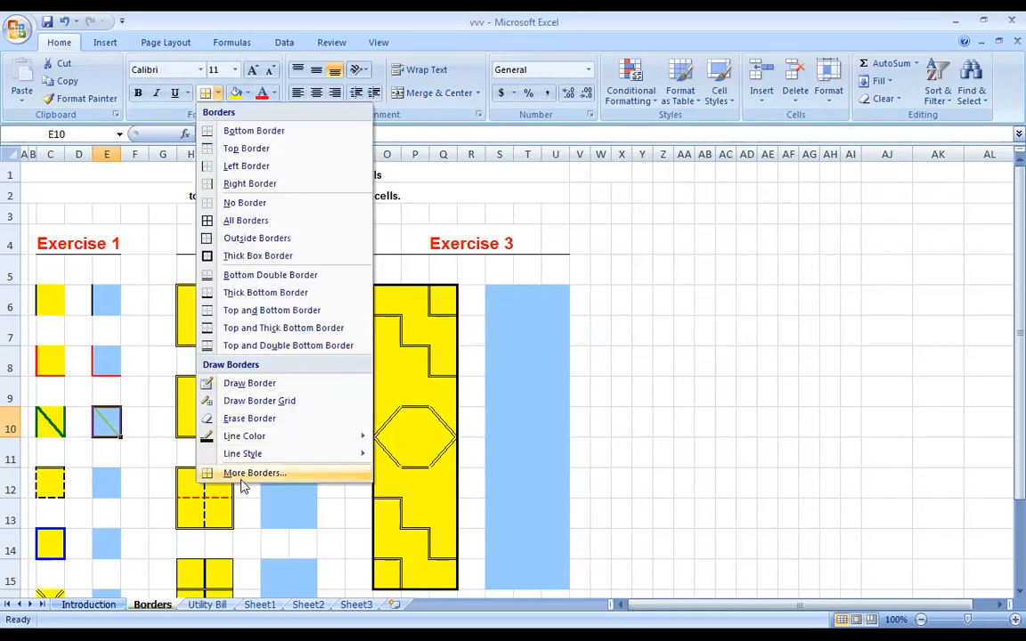
left_click(245, 474)
left_click(406, 300)
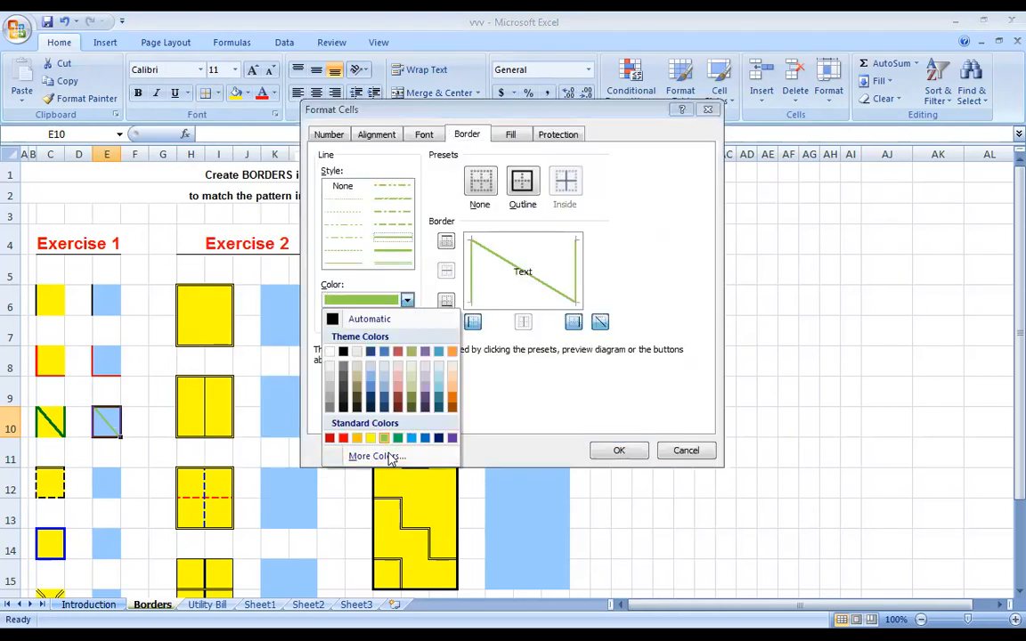
left_click(377, 456)
left_click_drag(558, 259, 557, 278)
left_click_drag(424, 245, 444, 219)
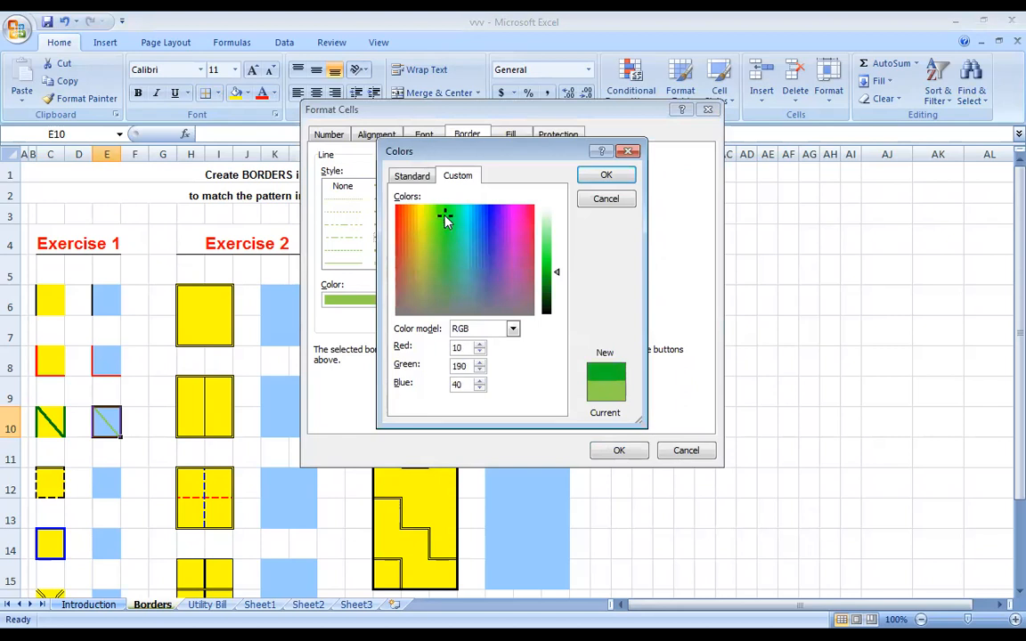
left_click_drag(556, 276, 558, 284)
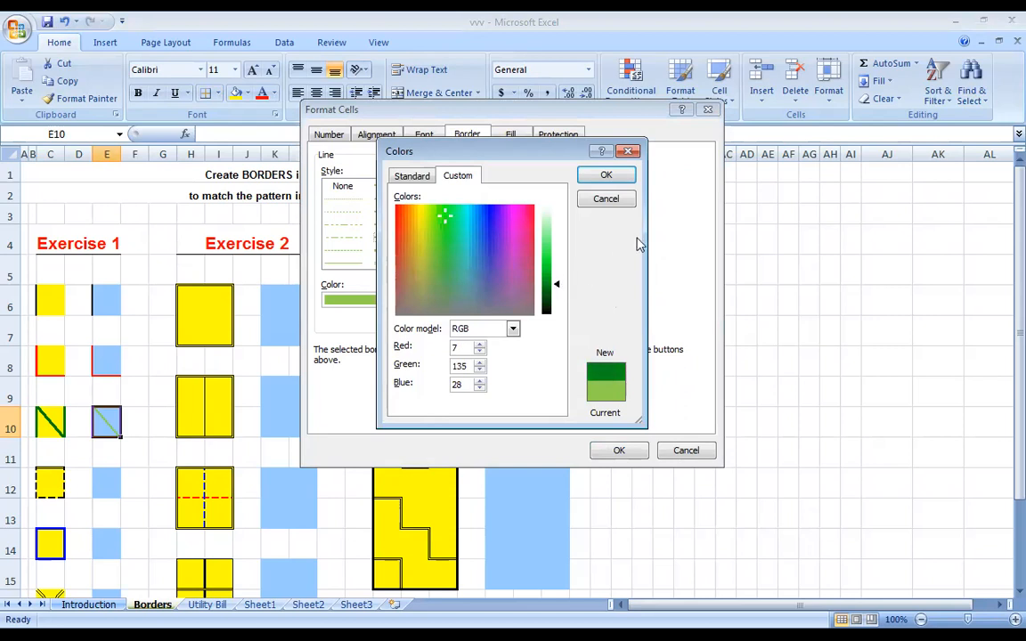
left_click(607, 176)
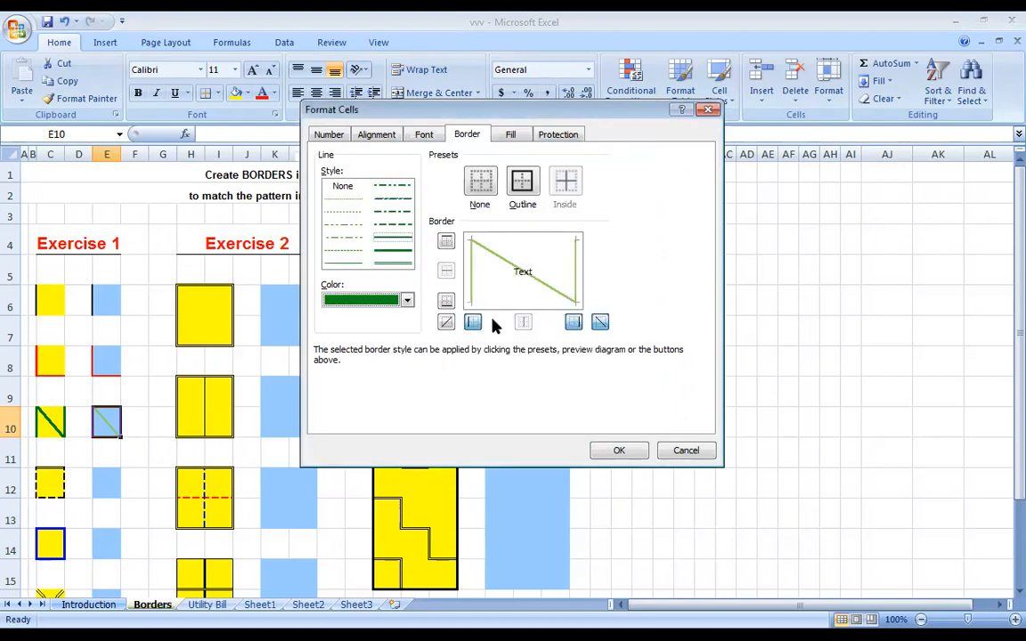
Recolor the left, right and diagonal border lines of cell E10 dark green and apply them
left_click(597, 323)
left_click(597, 323)
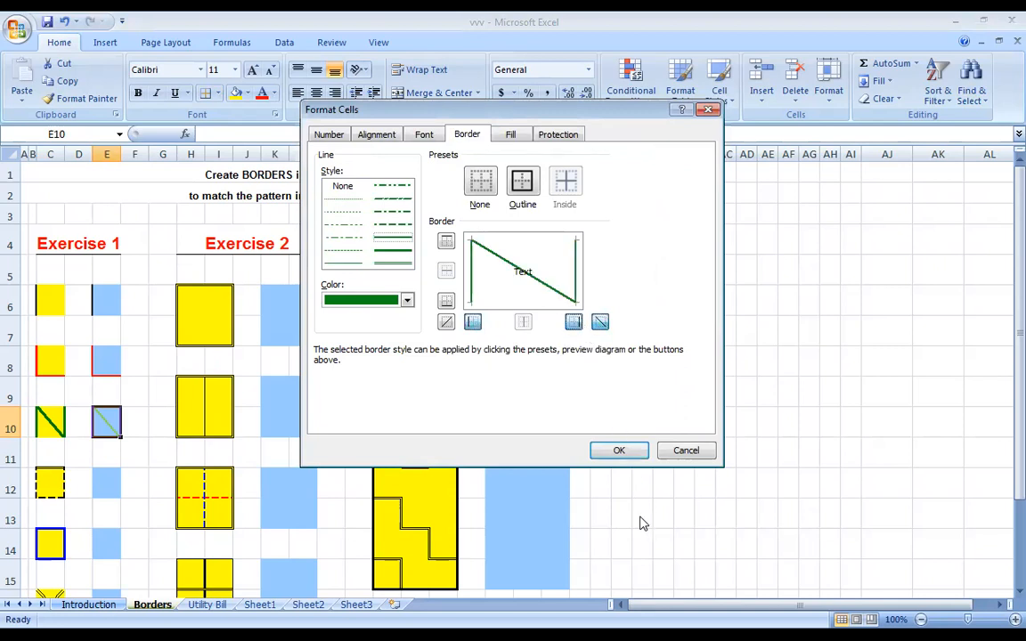
double_click(620, 451)
left_click(98, 418)
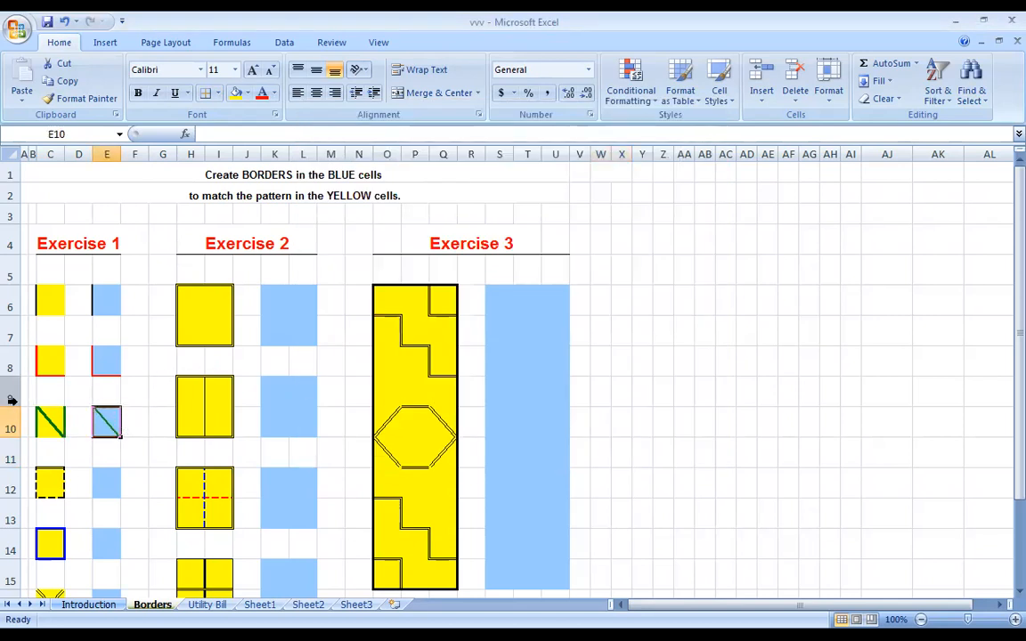
Open the detailed border settings for blue cell E12 and add a double line to its top edge
left_click(109, 479)
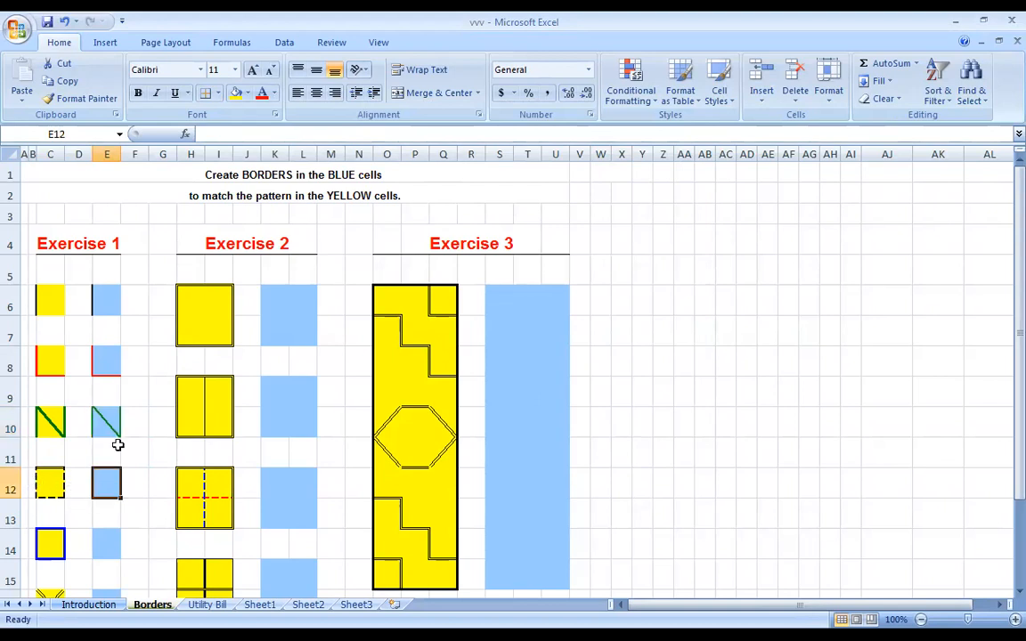
left_click(217, 94)
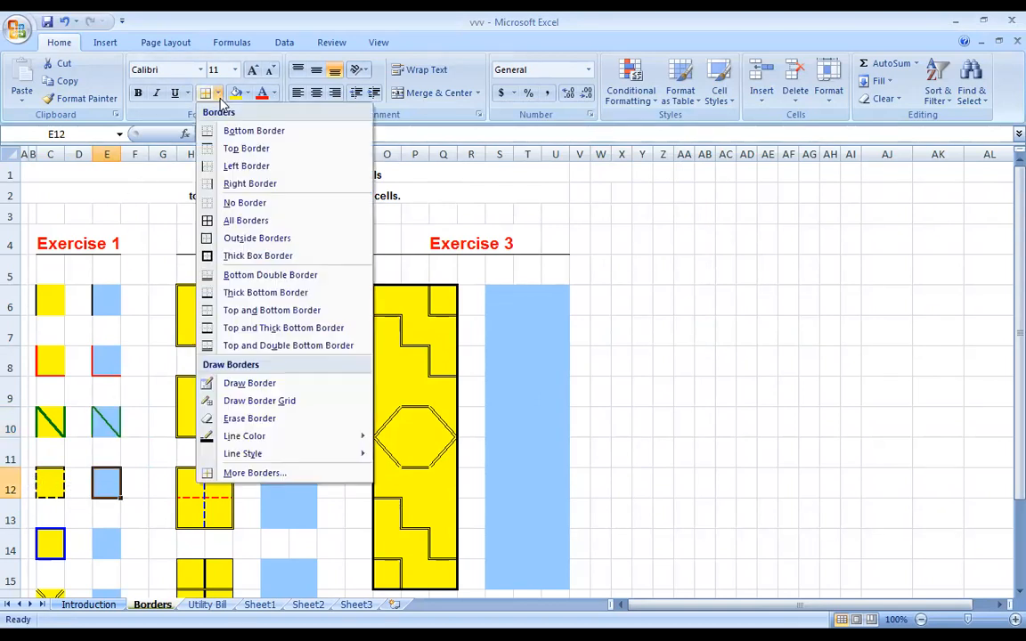
left_click(255, 473)
left_click(397, 263)
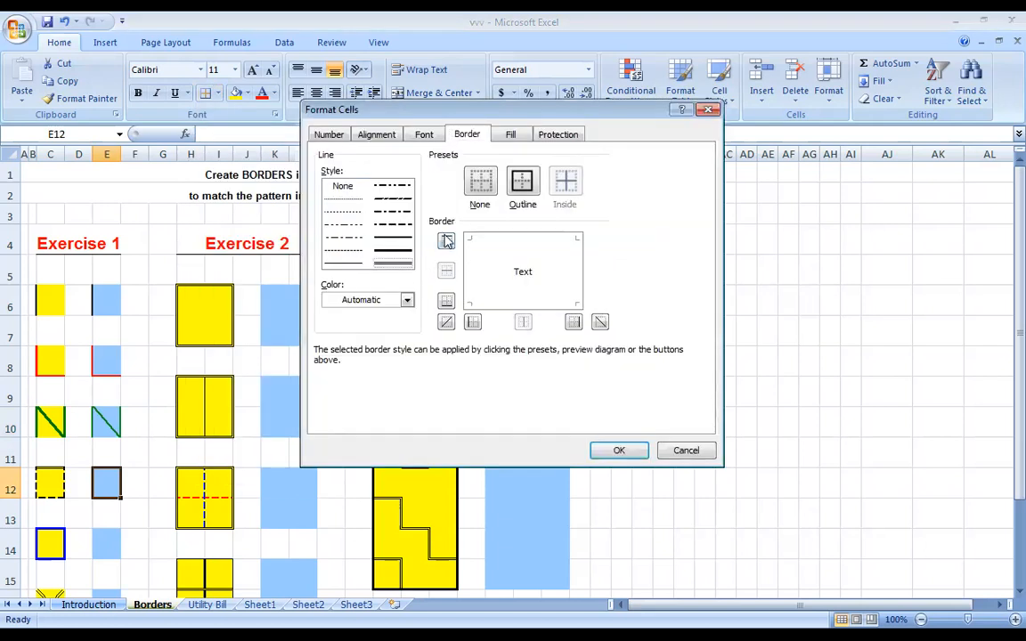
left_click(446, 243)
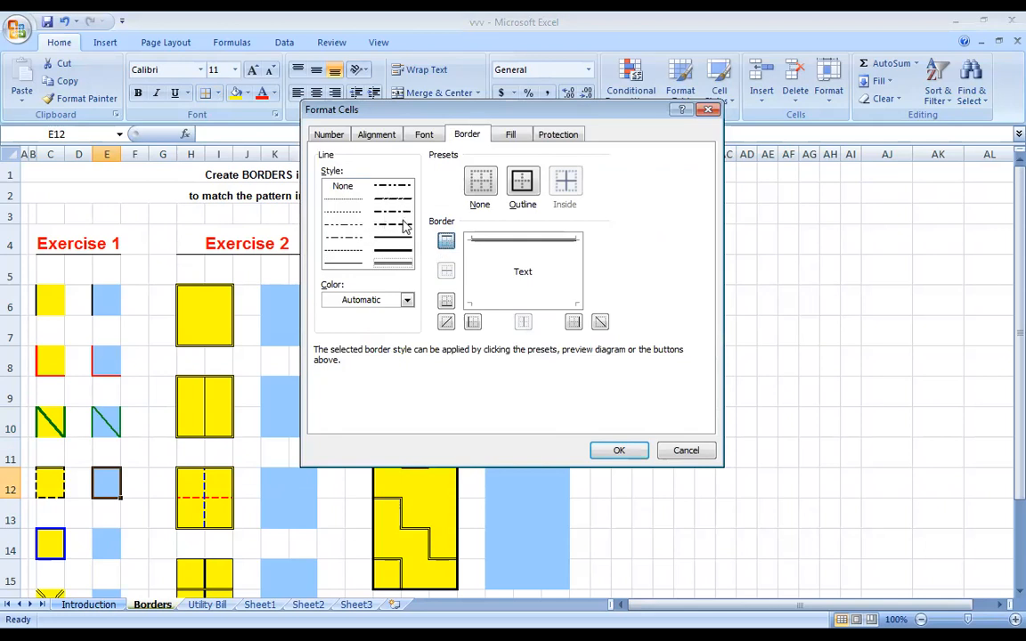
Add medium dashed black lines to the left, bottom and right edges of cell E12 and apply the border
left_click(403, 230)
left_click(473, 322)
left_click(447, 302)
left_click(573, 322)
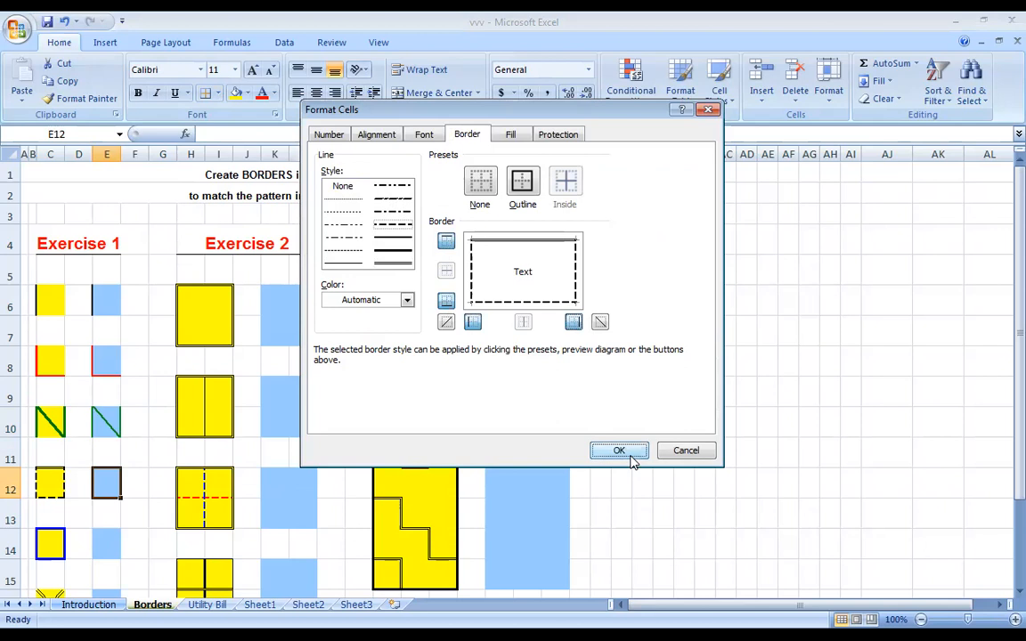
left_click(632, 450)
left_click(627, 454)
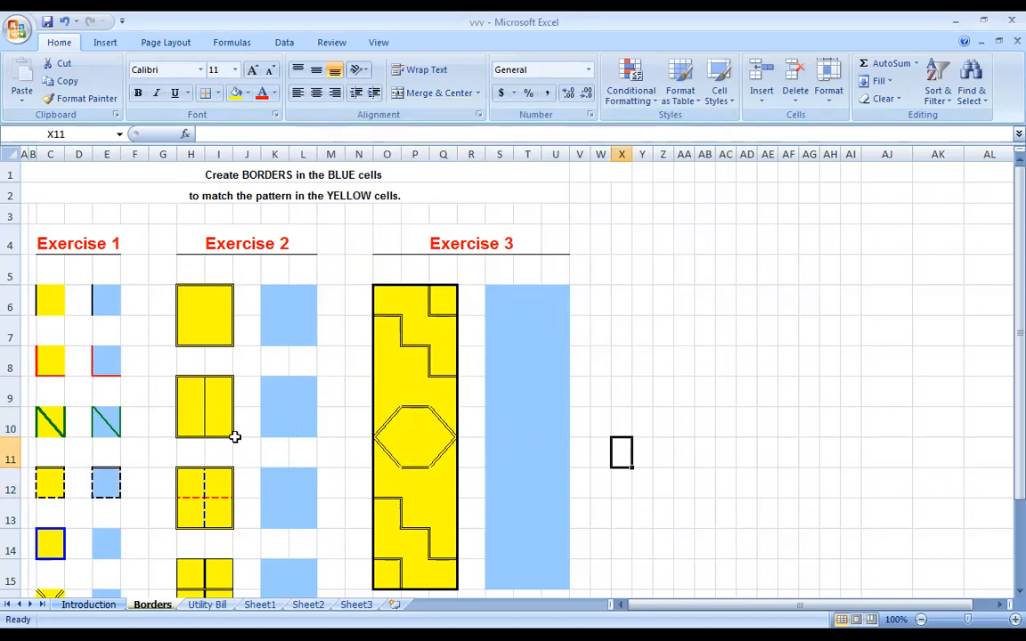
Open the detailed border settings for blue cell E14 and set the line color to a dark blue theme color
left_click_drag(1017, 398, 1017, 488)
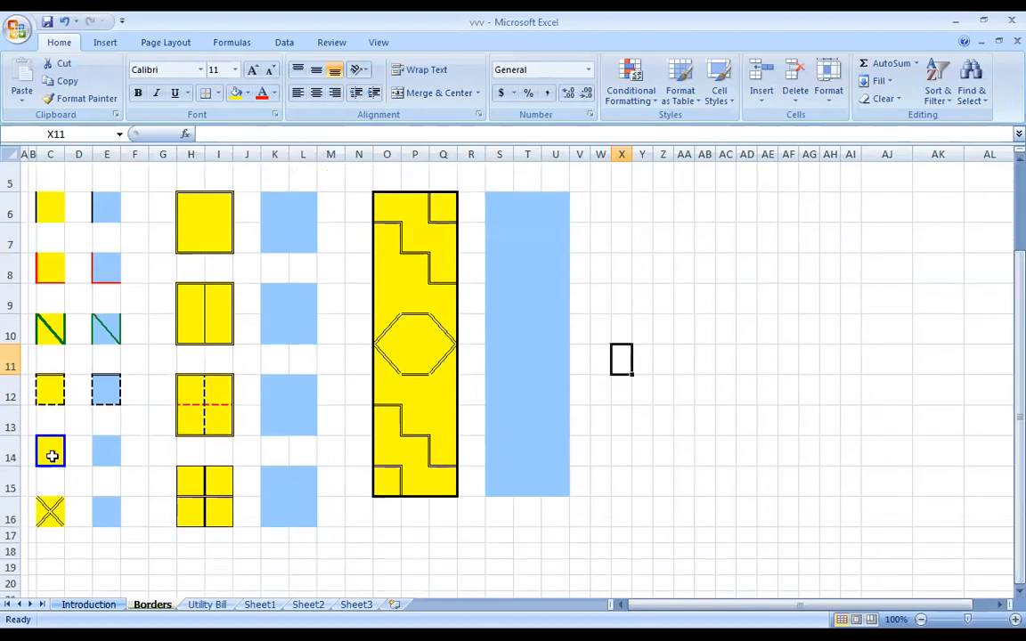
left_click(112, 448)
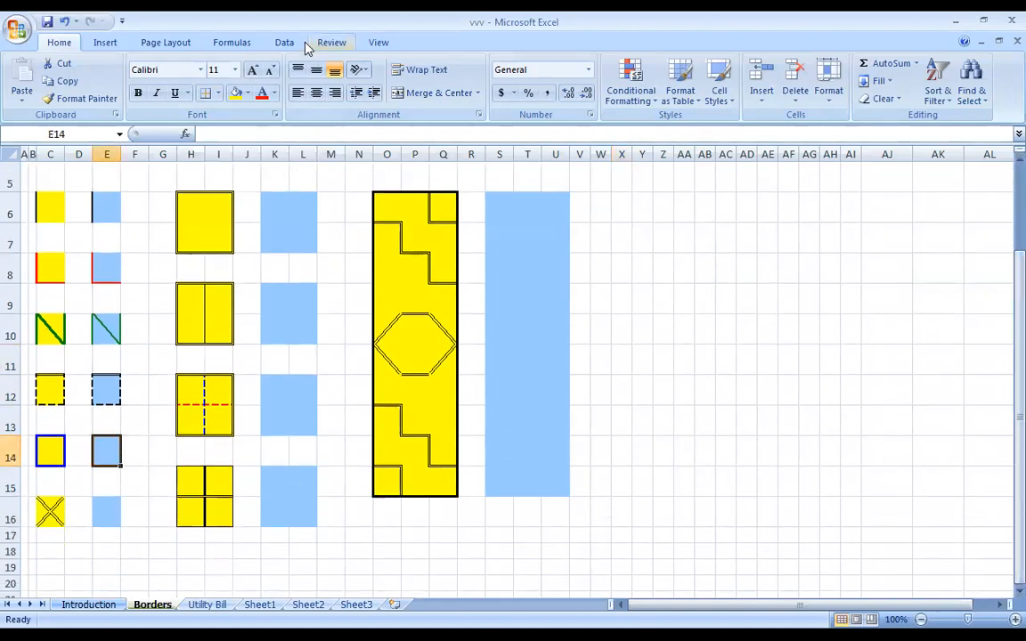
left_click(218, 93)
left_click(254, 473)
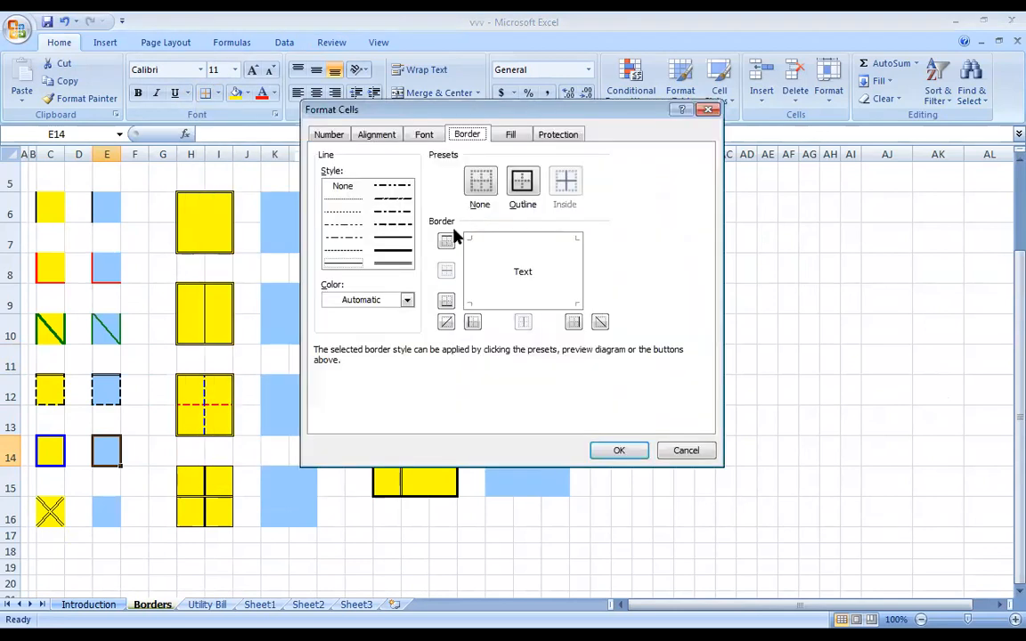
left_click(378, 301)
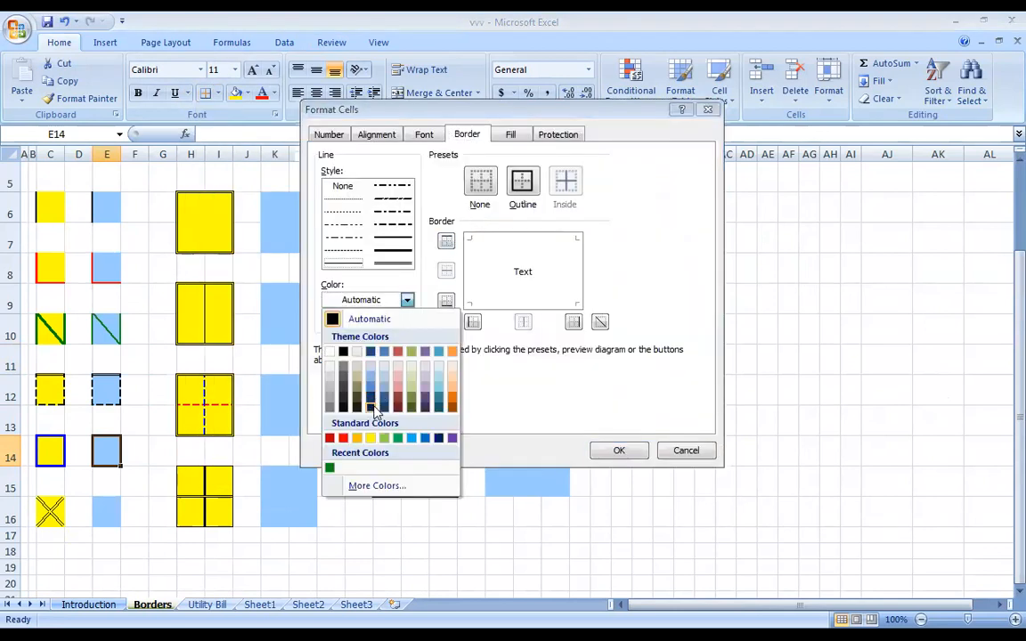
left_click(372, 400)
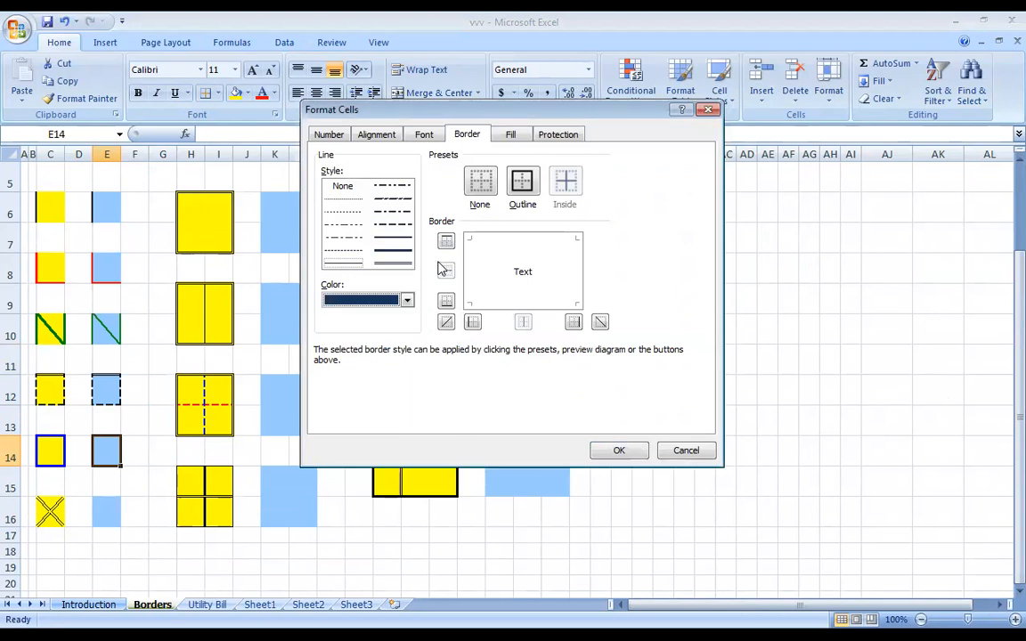
Add medium solid dark blue lines to all four edges of cell E14 and apply the border
left_click(447, 242)
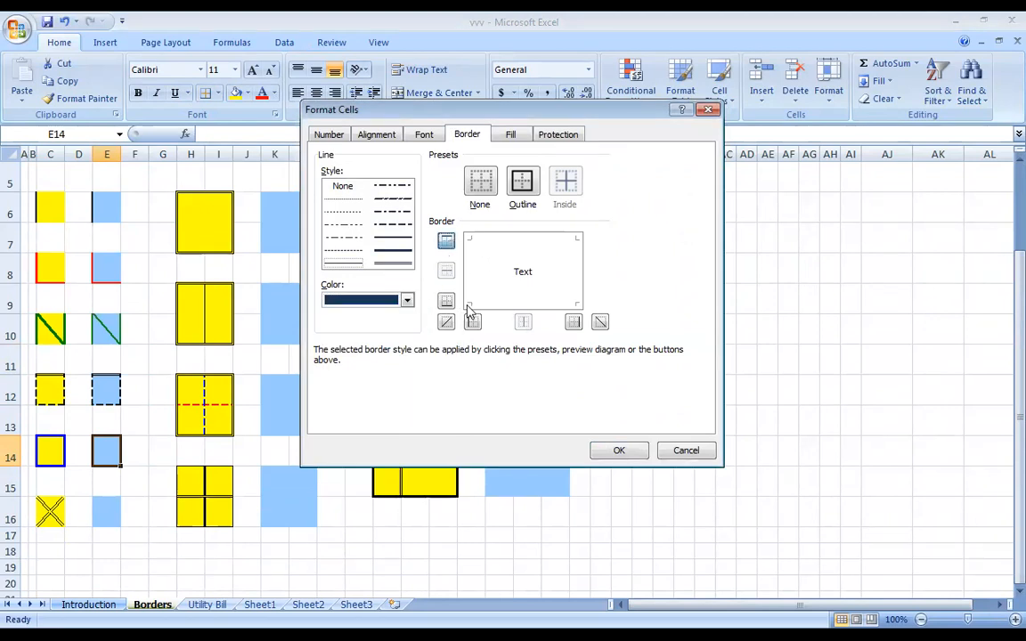
left_click(446, 242)
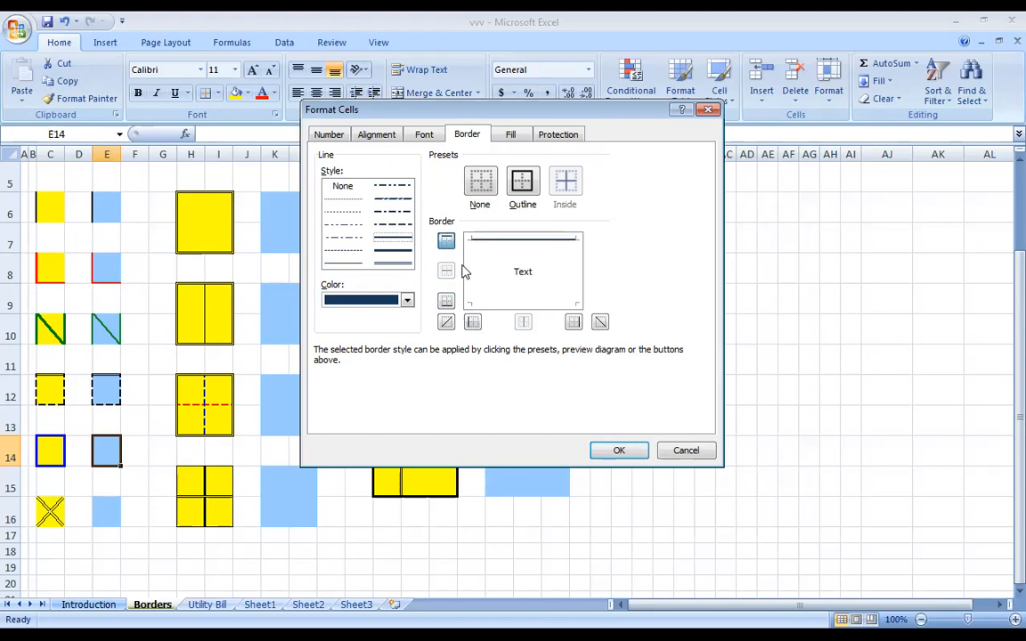
left_click(473, 321)
left_click(573, 321)
left_click(447, 300)
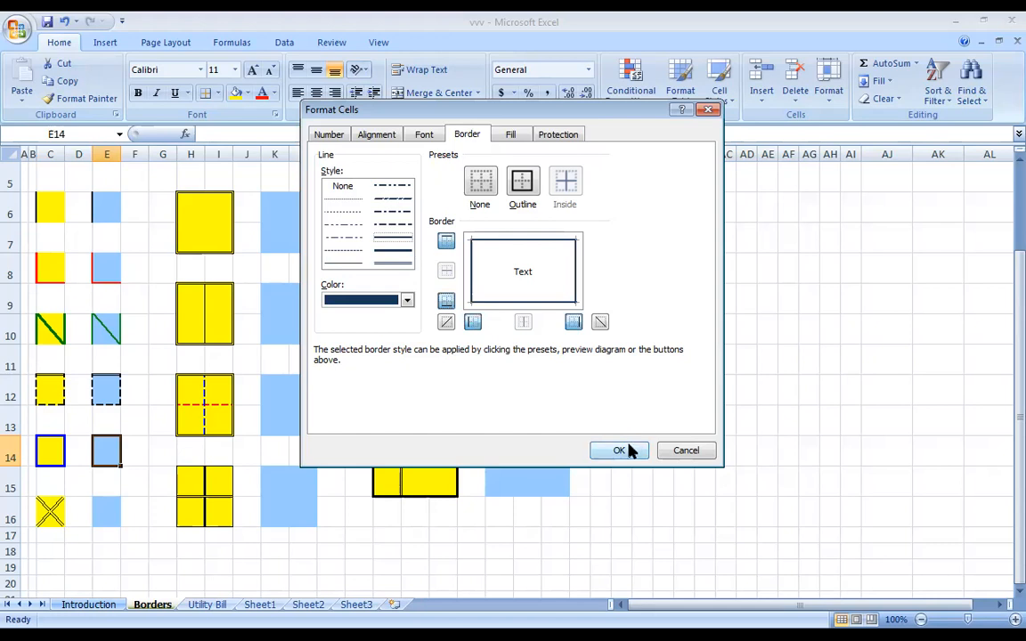
left_click(620, 451)
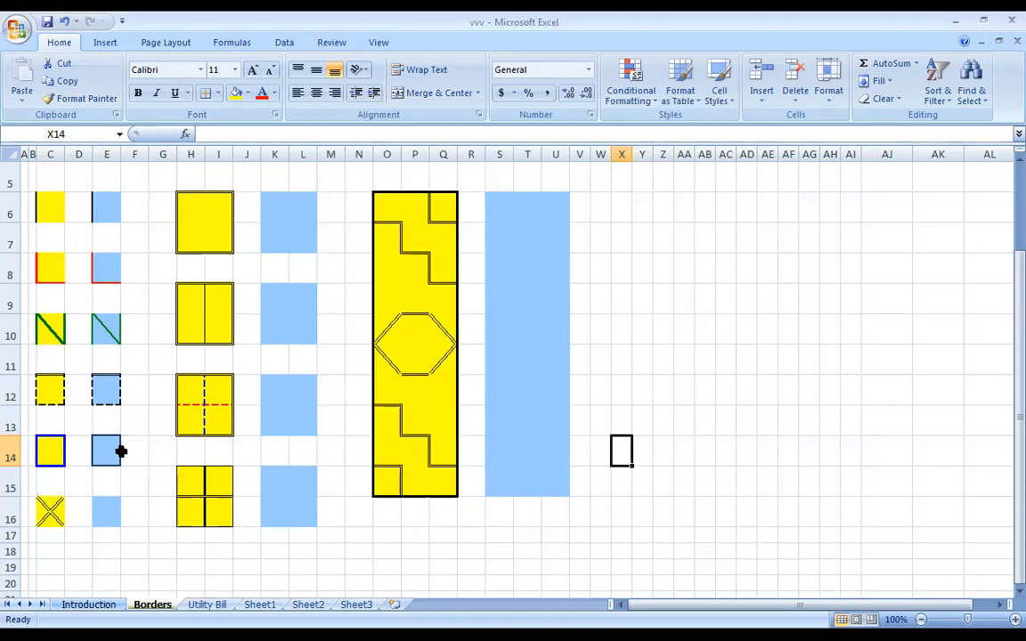
Reopen the detailed border settings for cell E14 and set a custom bright blue line color with RGB 28, 12, 242
left_click(218, 93)
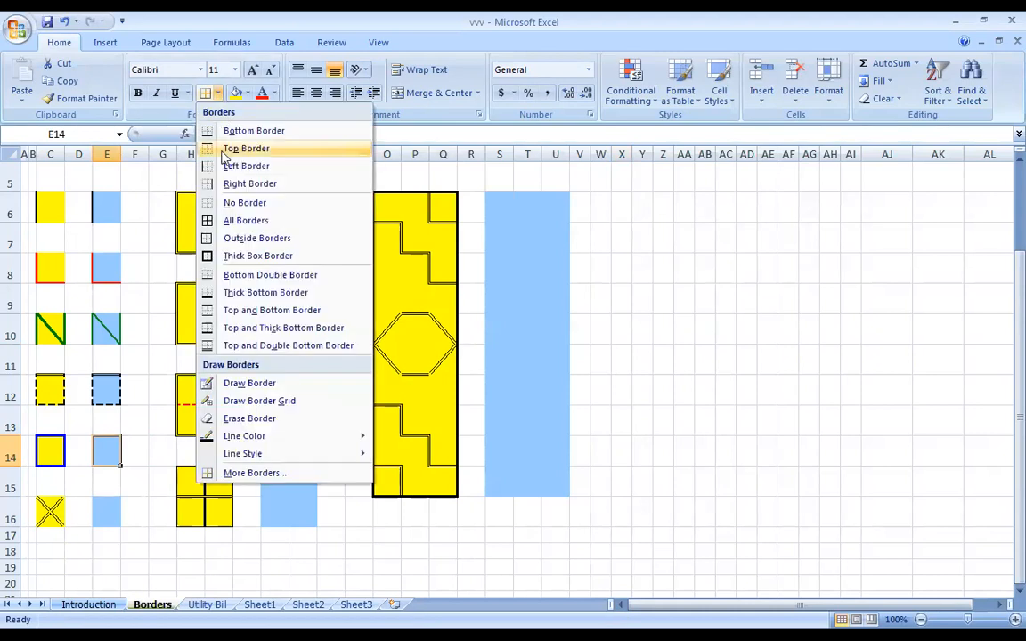
left_click(256, 481)
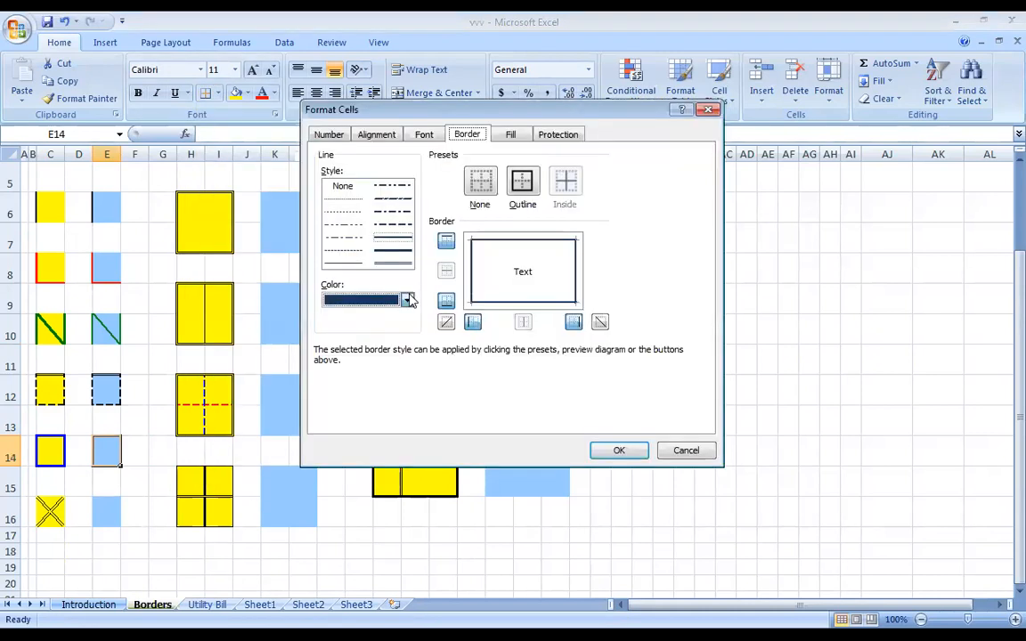
left_click(406, 301)
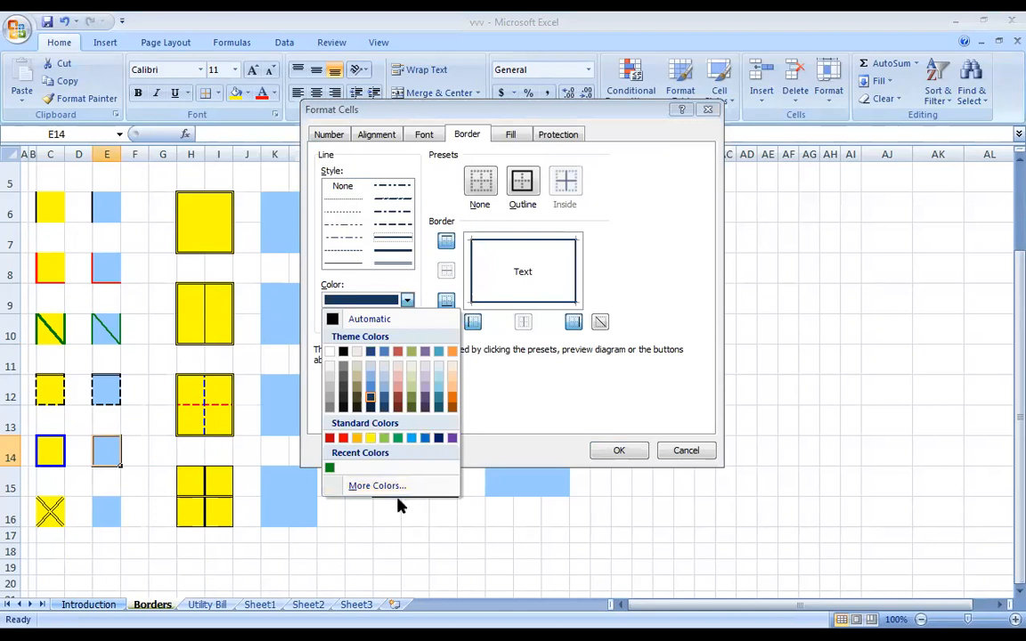
left_click(396, 485)
left_click_drag(488, 242, 487, 216)
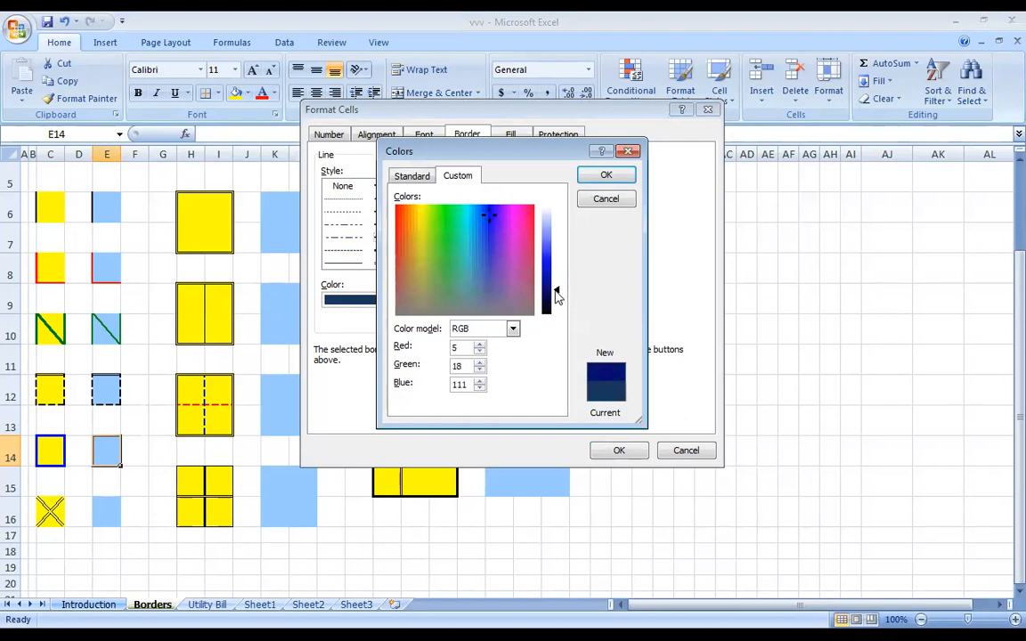
left_click_drag(558, 293, 562, 264)
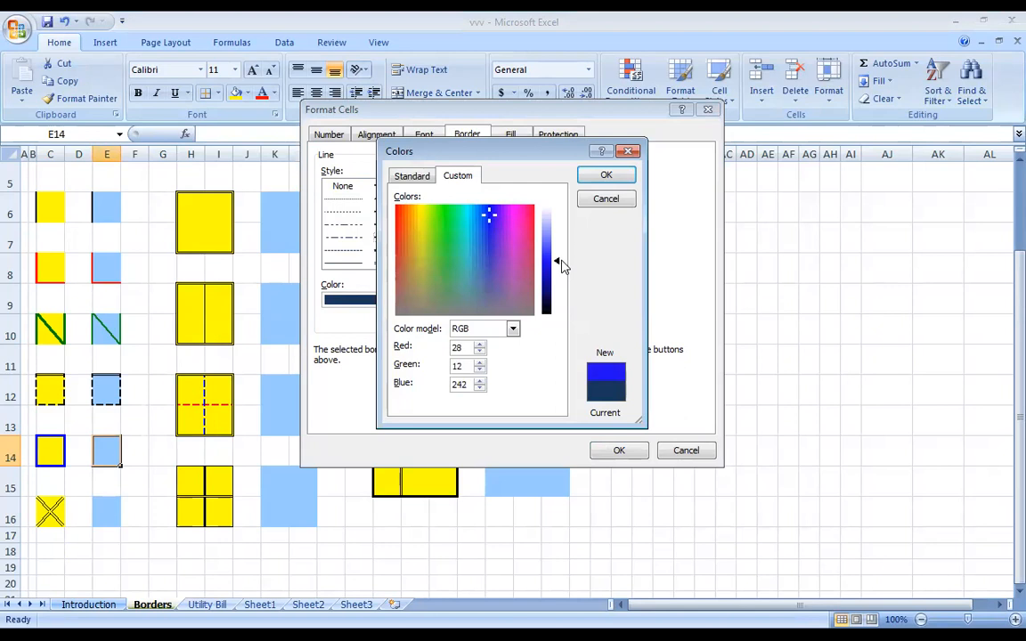
left_click(629, 174)
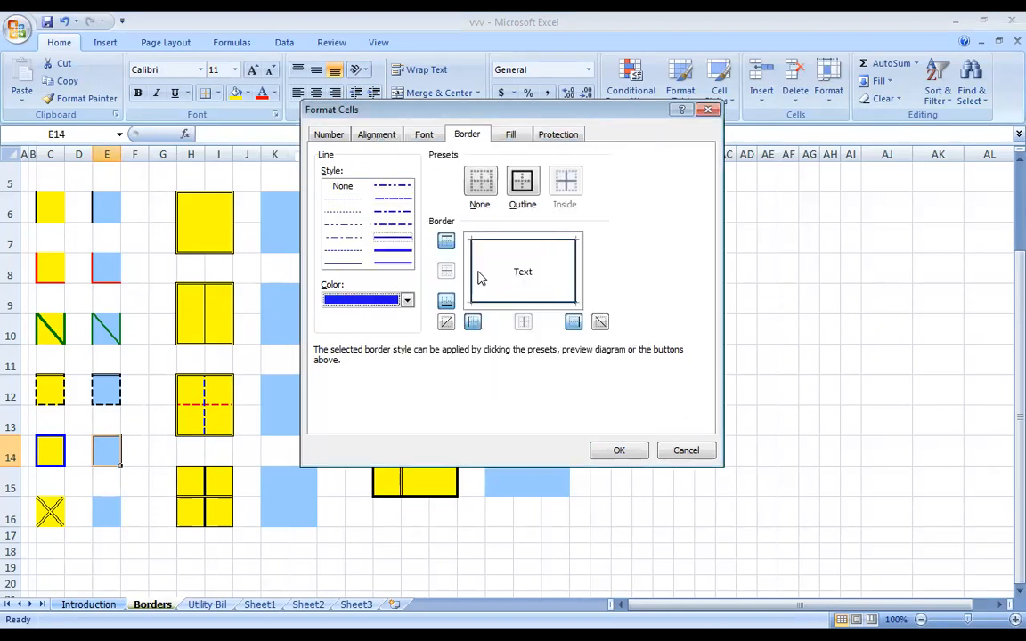
Recolor all four border edges of cell E14 with the custom blue and apply them
left_click(478, 279)
left_click(487, 254)
left_click(486, 253)
left_click(618, 452)
left_click(609, 454)
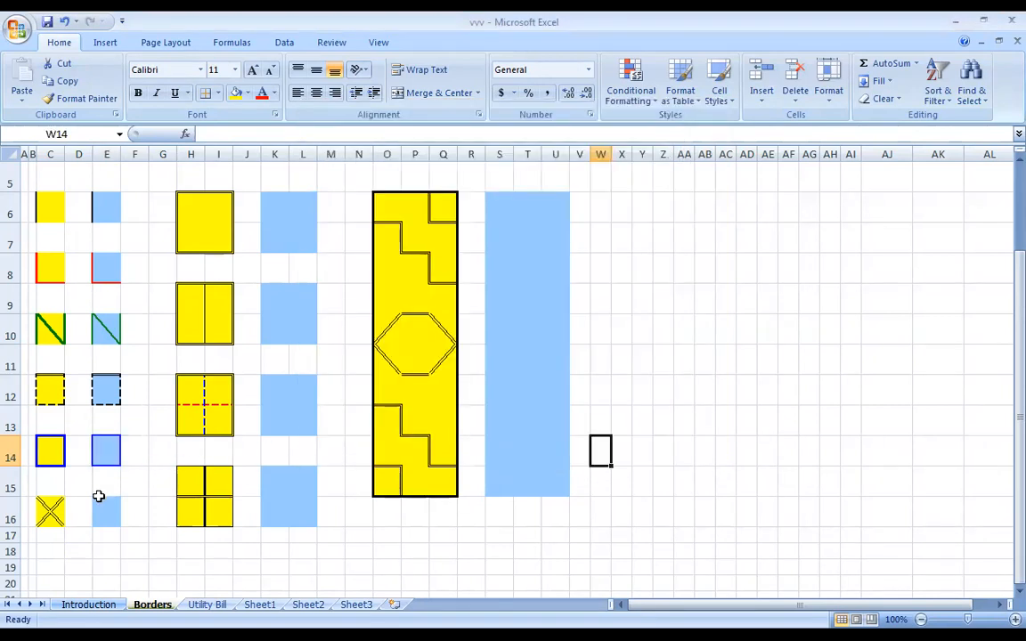
Give blue cell E16 double lines along both diagonals to form an X, matching yellow cell C16
left_click(53, 511)
left_click(98, 509)
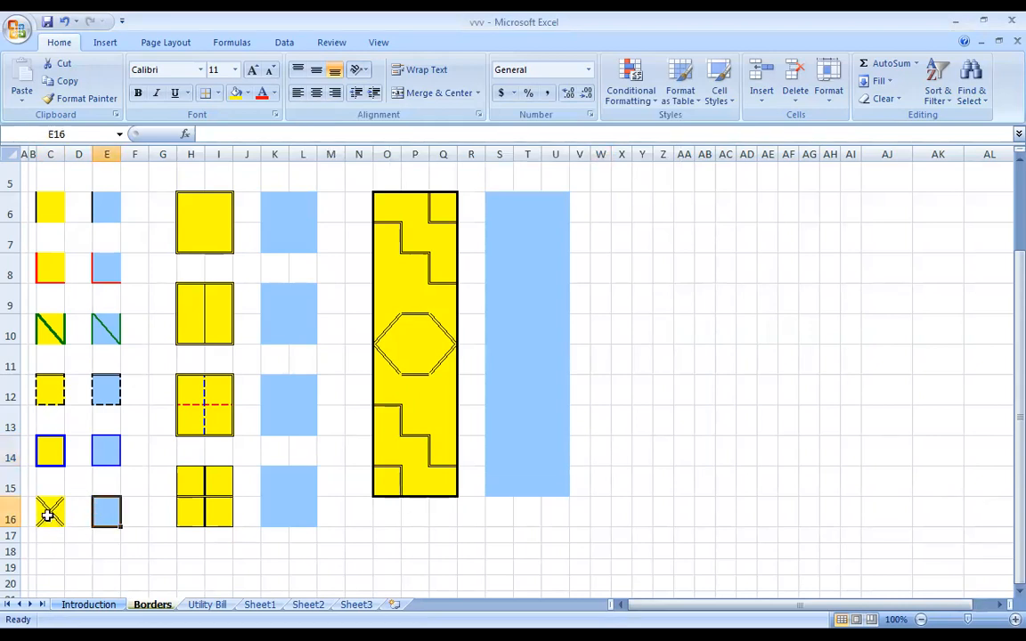
left_click(218, 93)
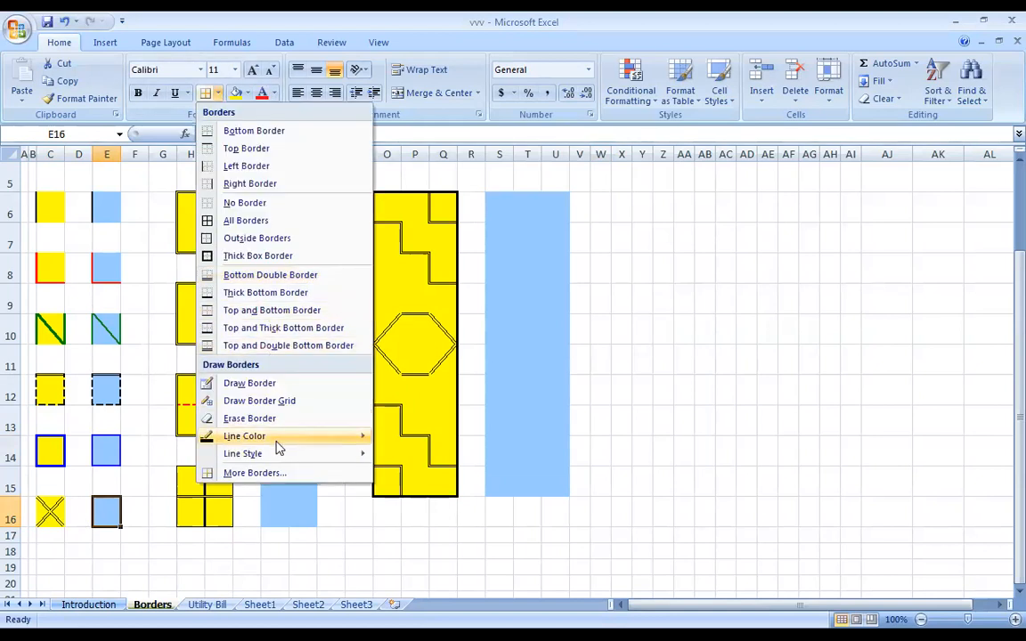
left_click(275, 473)
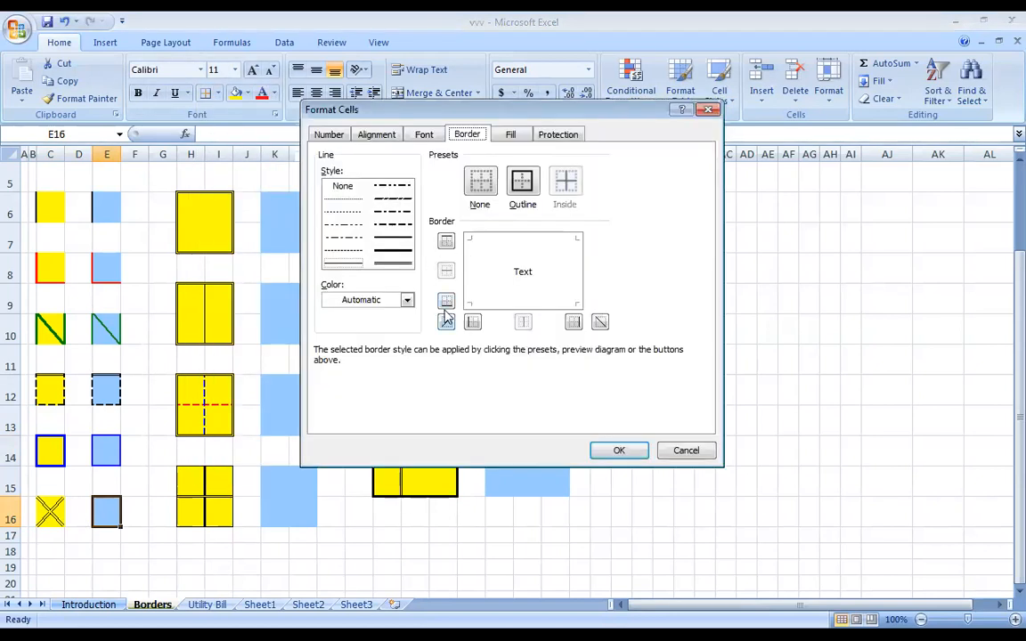
left_click(392, 266)
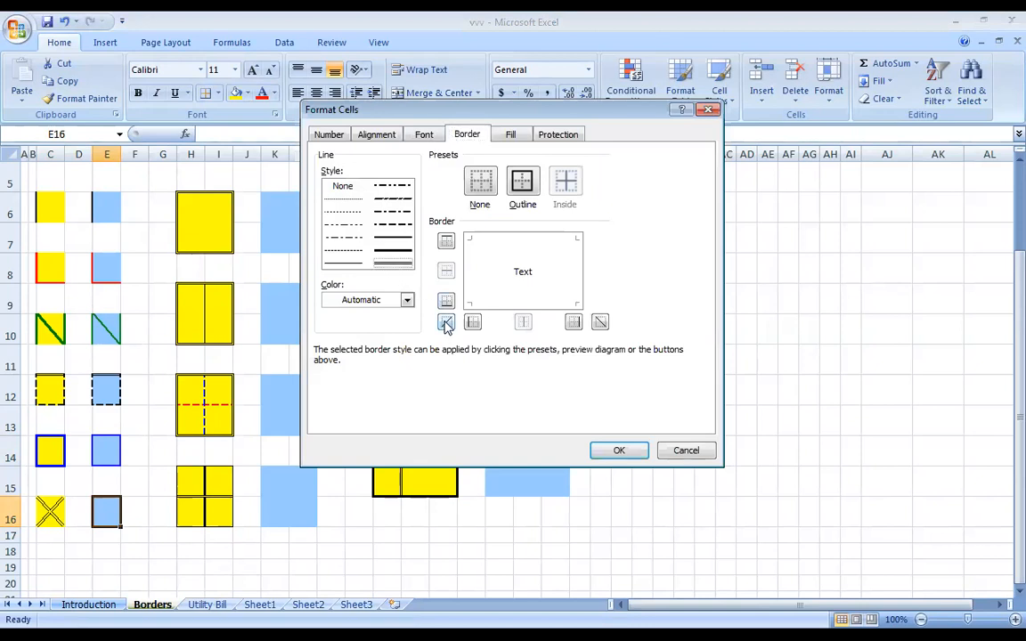
left_click(446, 324)
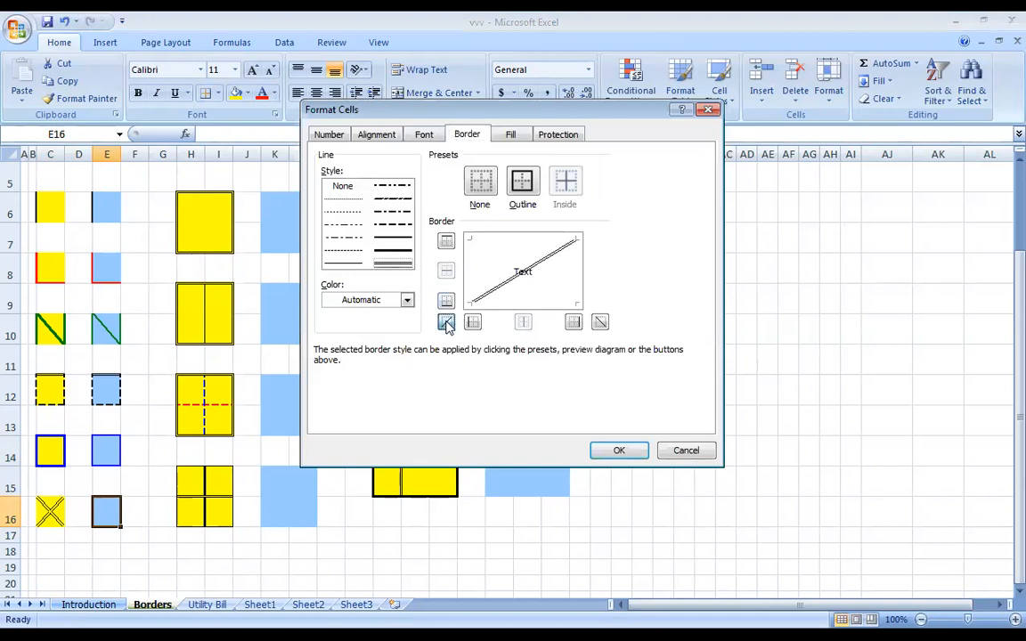
left_click(600, 323)
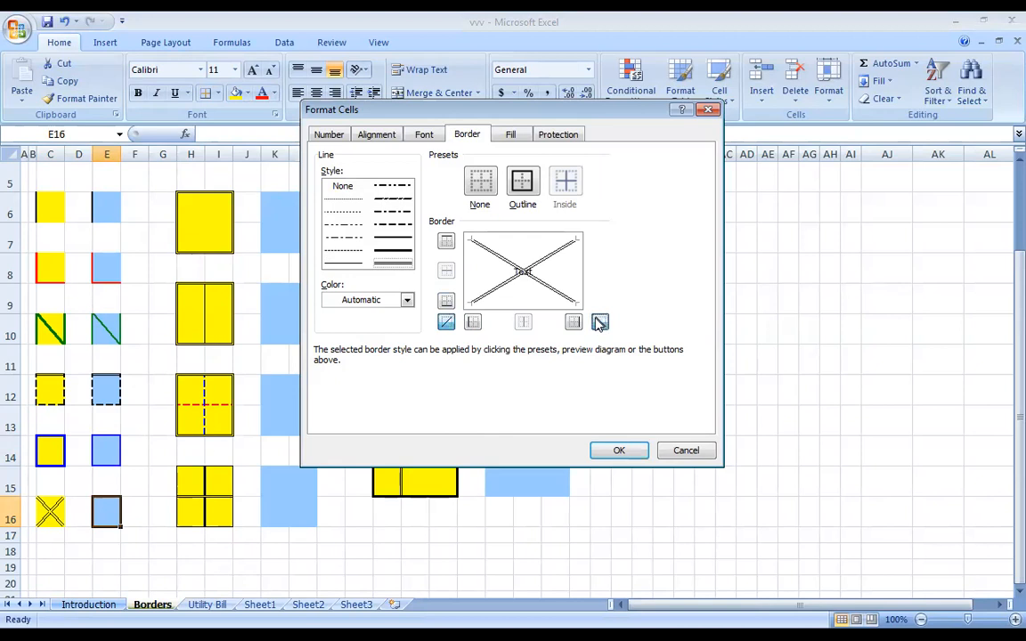
left_click(619, 450)
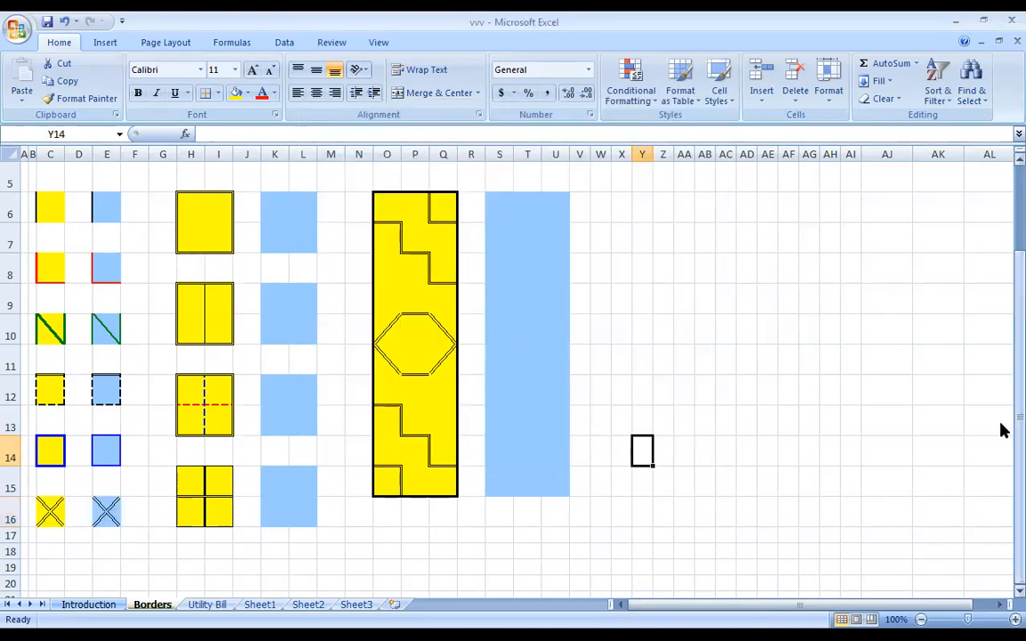
Open the detailed border settings for blue cell U6 in Exercise 3, choose the double line style and uncover the pattern
scroll(1002, 357, "up", 2)
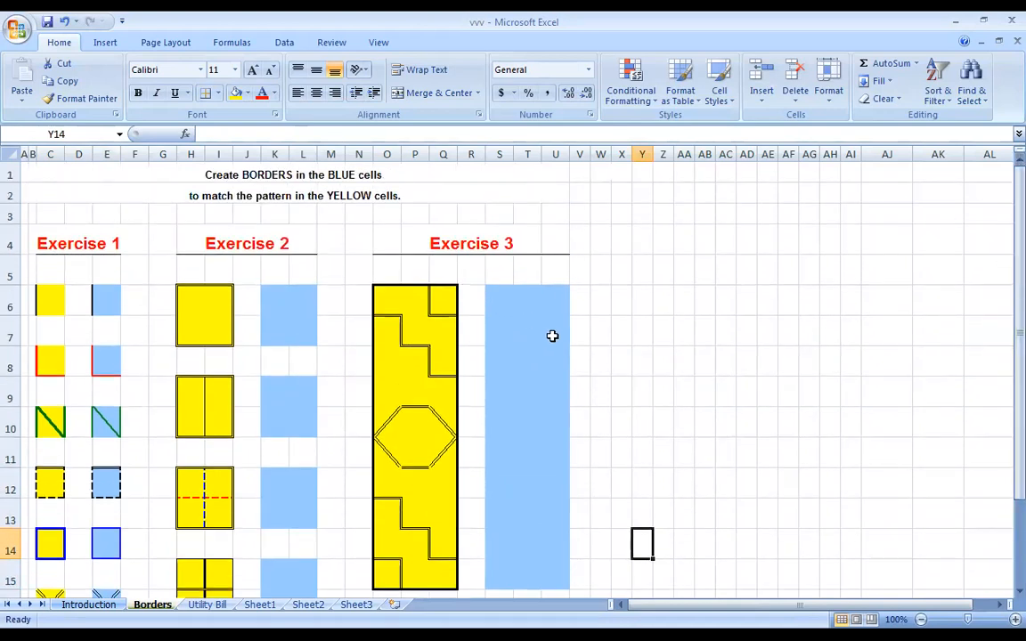
left_click(442, 301)
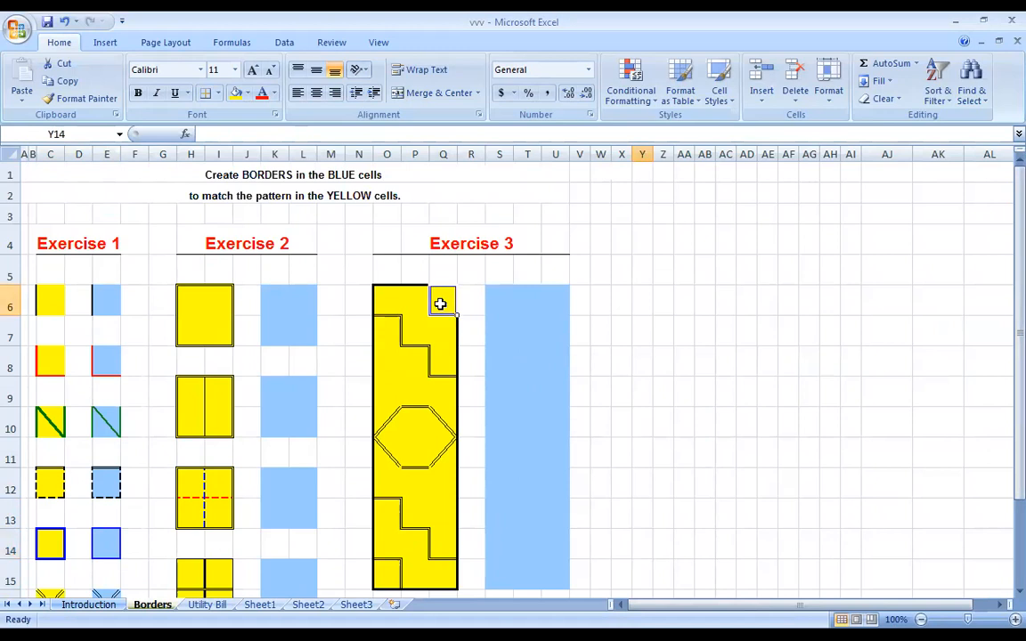
left_click(549, 296)
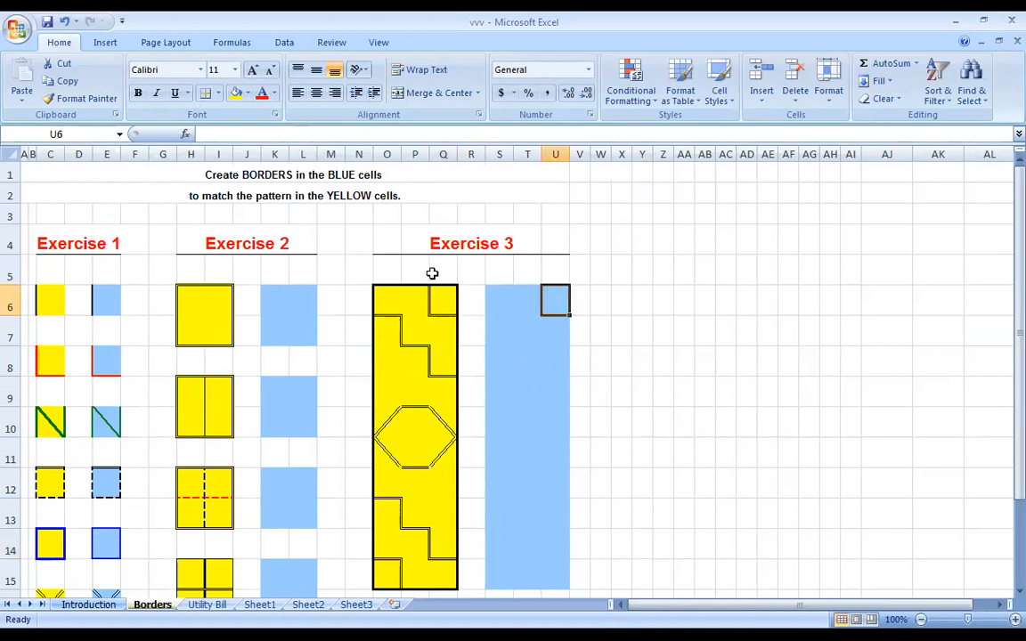
left_click(441, 291)
left_click(558, 307)
left_click(219, 95)
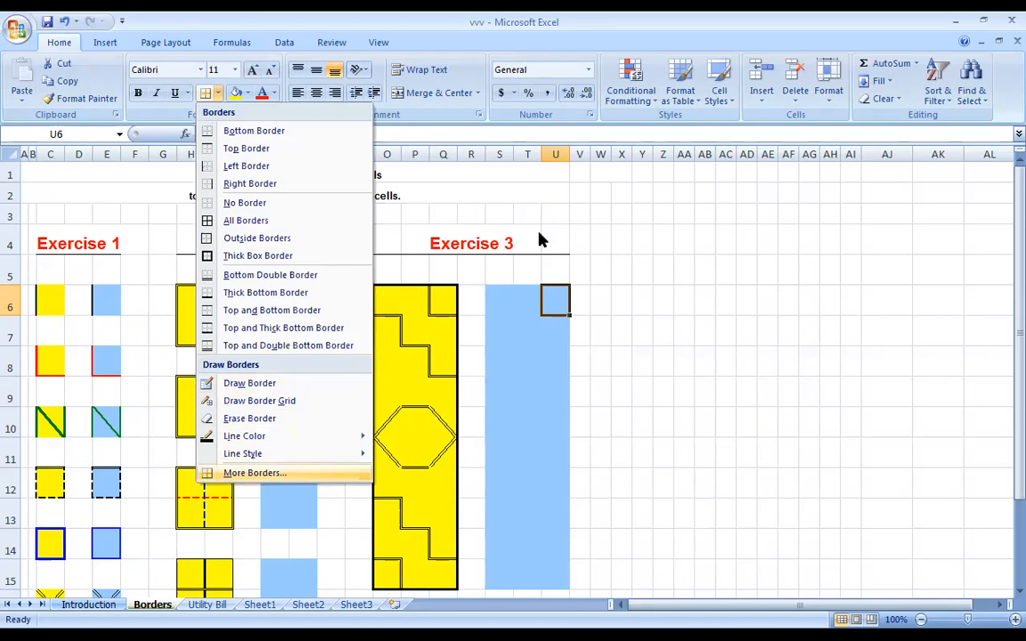
left_click(228, 479)
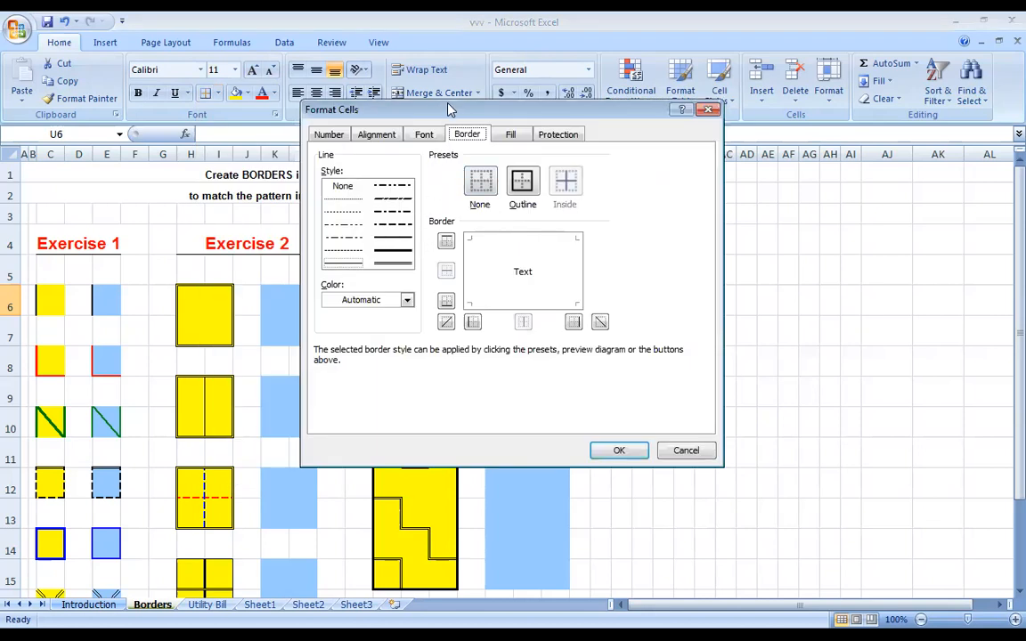
left_click_drag(449, 109, 713, 106)
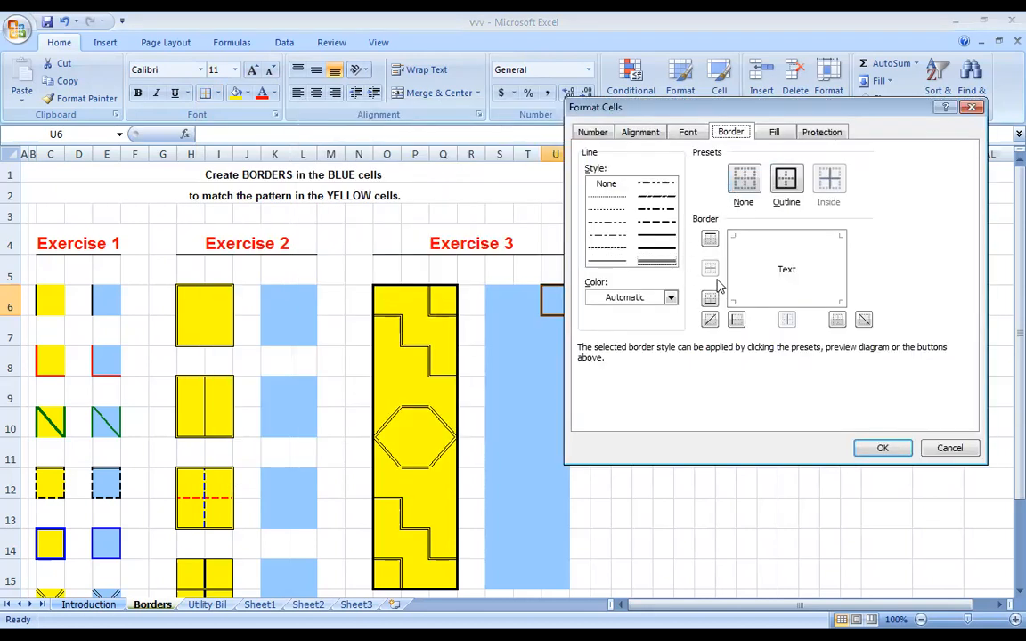
Add double lines to the left and bottom edges of cell U6 and apply the border
left_click(738, 322)
left_click(710, 301)
left_click(883, 448)
left_click(746, 452)
left_click(554, 294)
Apply double lines to the top and right edges of blue cell S7 through the detailed border settings
left_click(504, 332)
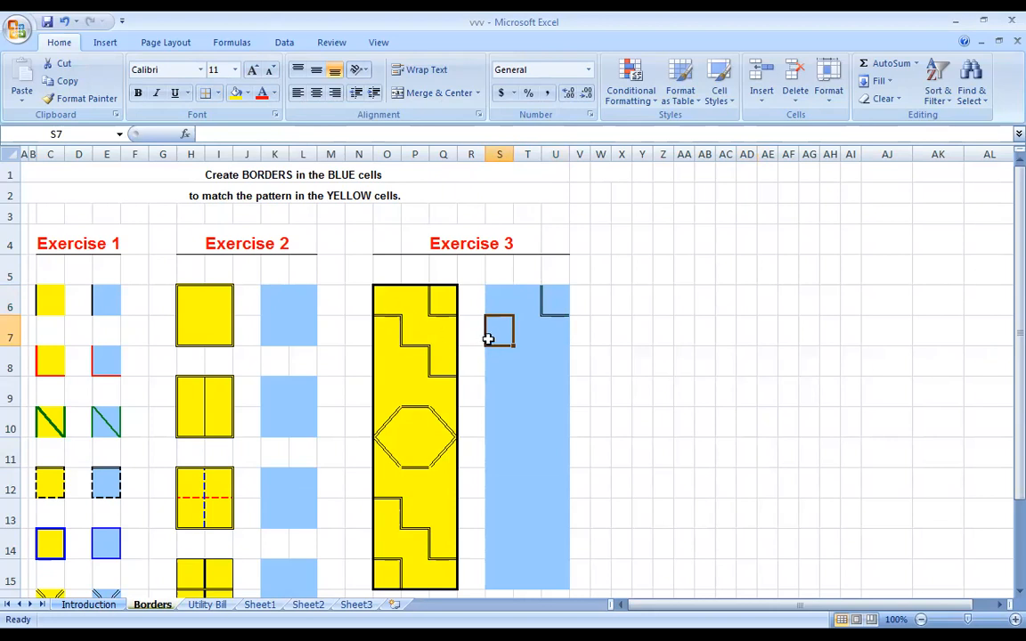
left_click(219, 93)
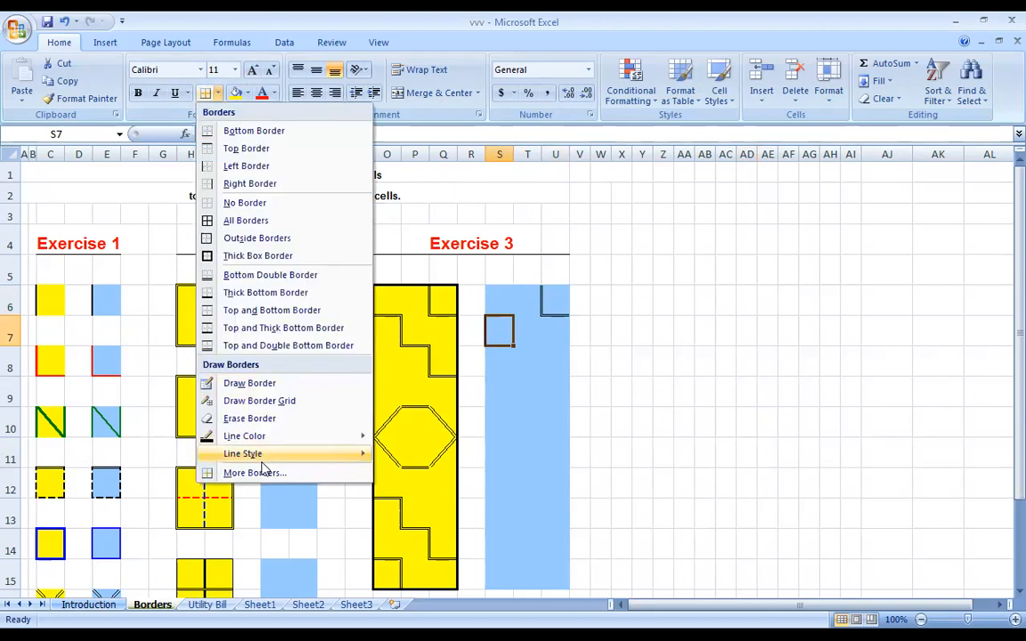
left_click(259, 472)
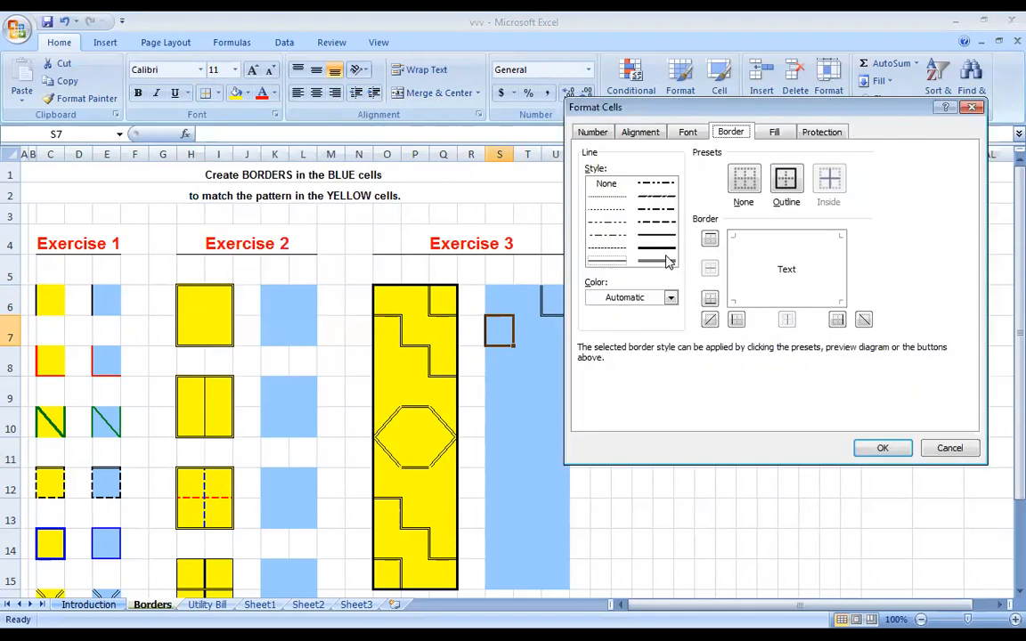
left_click(709, 241)
left_click(837, 319)
left_click(891, 449)
left_click(767, 453)
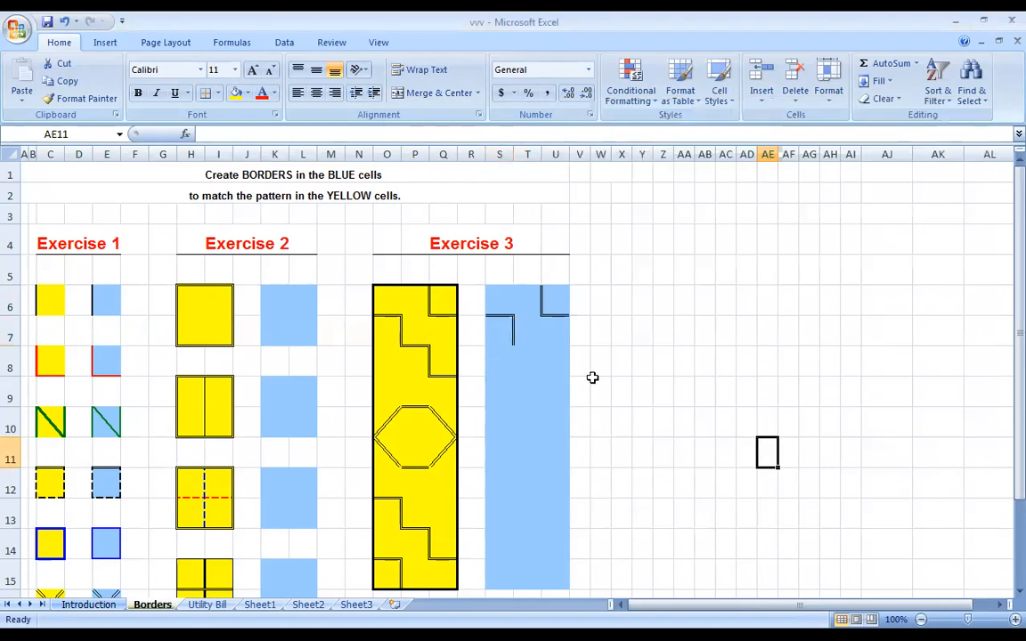
Apply double lines to the top and right edges of blue cell T8 through the detailed border settings
left_click(528, 354)
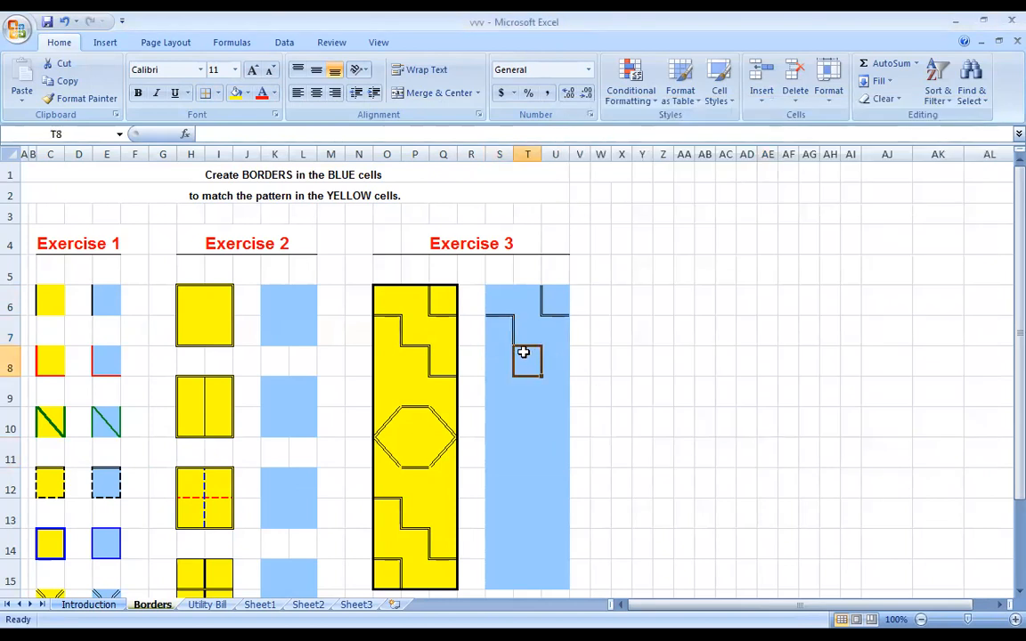
left_click(219, 93)
left_click(256, 473)
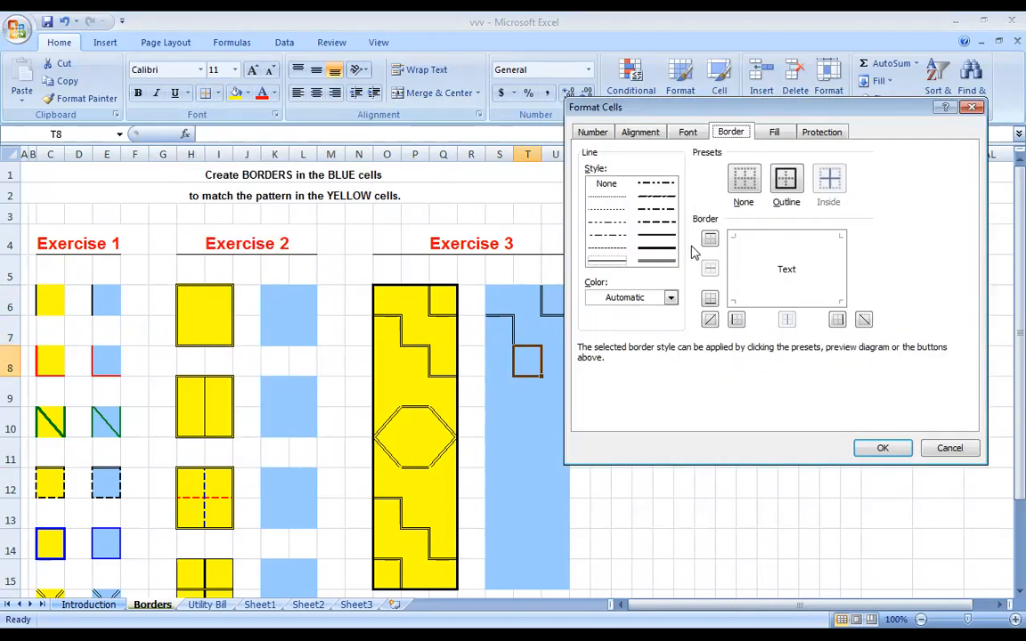
left_click(837, 319)
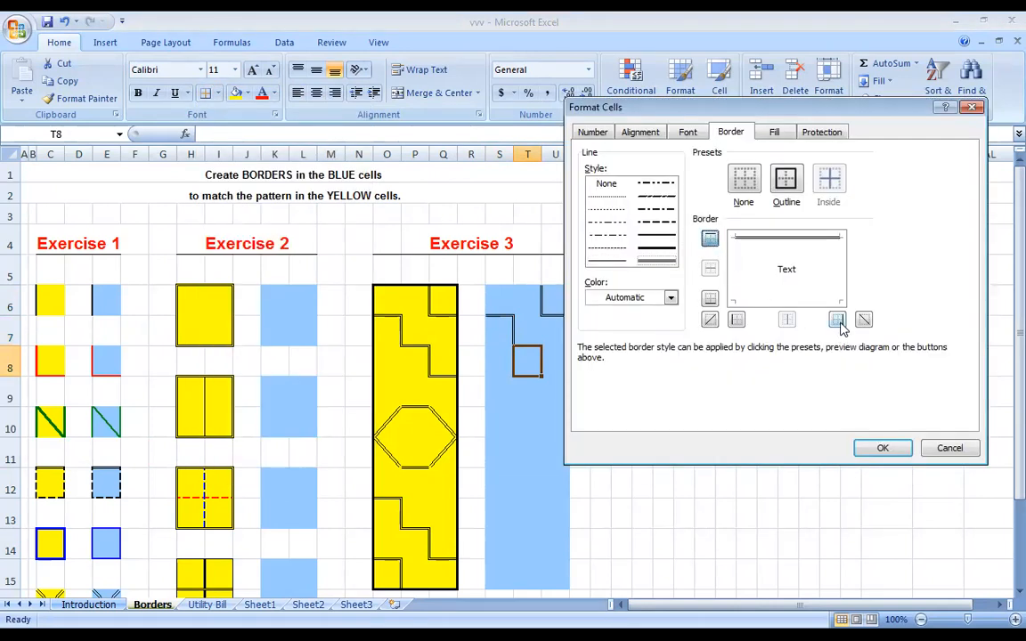
left_click(882, 448)
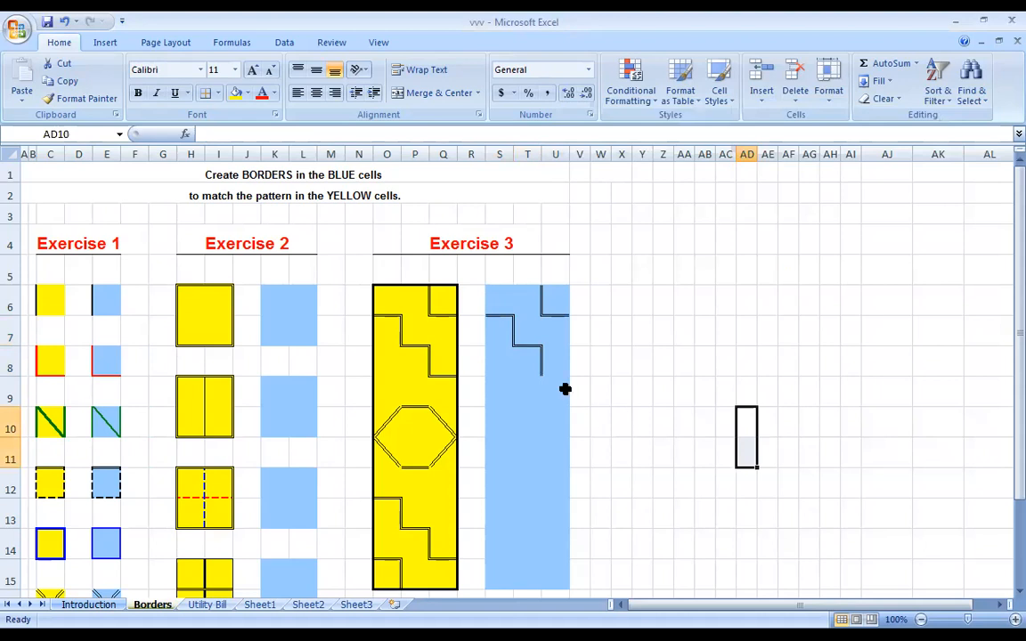
Apply a double line to the top edge of blue cell U9 in Exercise 3 through the detailed border settings
left_click(555, 391)
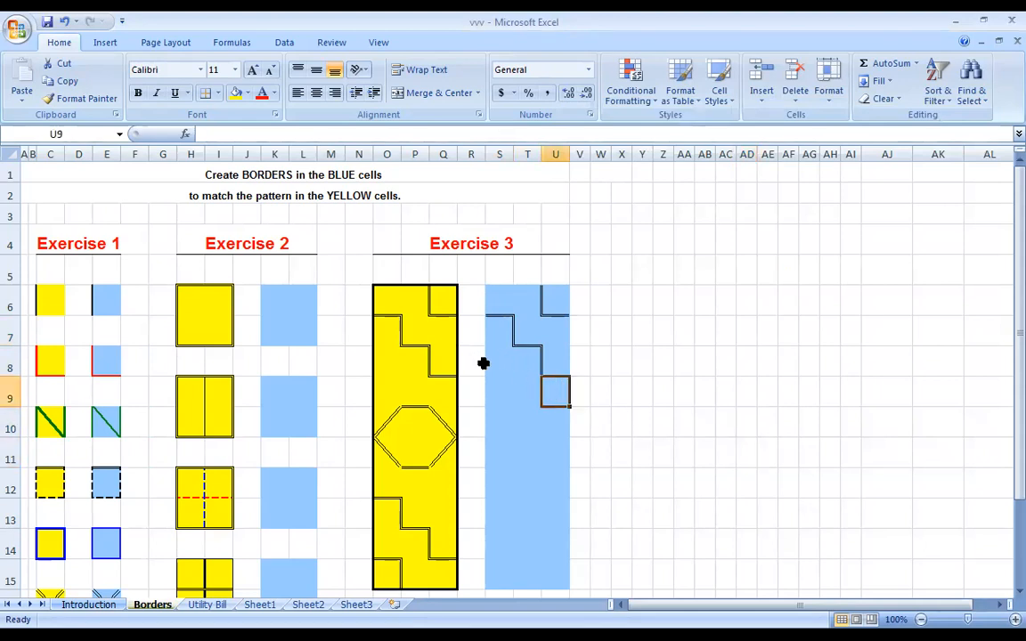
left_click(217, 94)
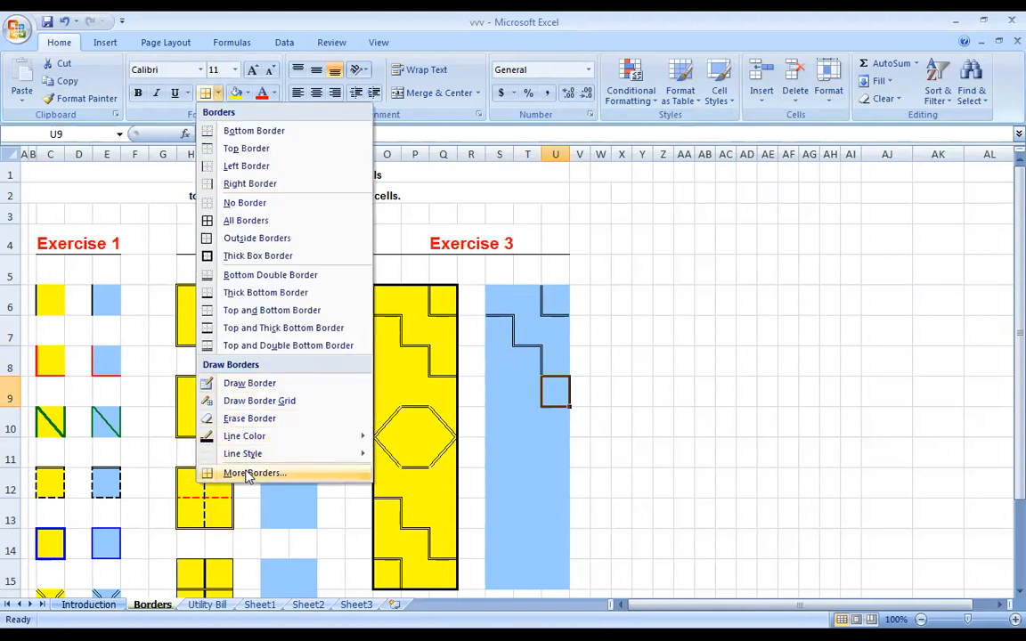
left_click(250, 475)
left_click(792, 237)
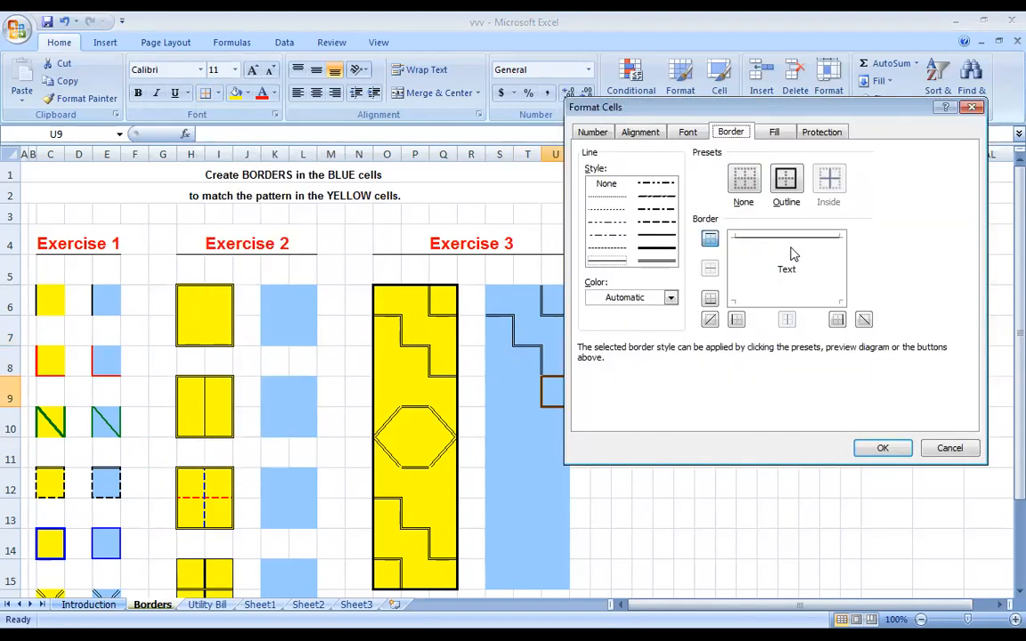
left_click(656, 260)
left_click(710, 238)
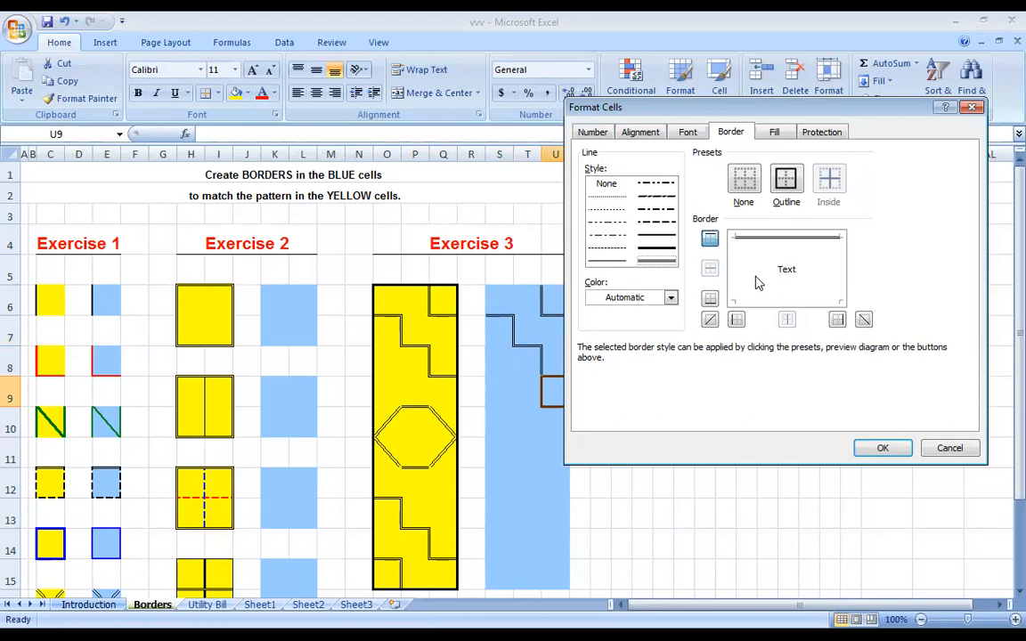
left_click(875, 448)
left_click(788, 426)
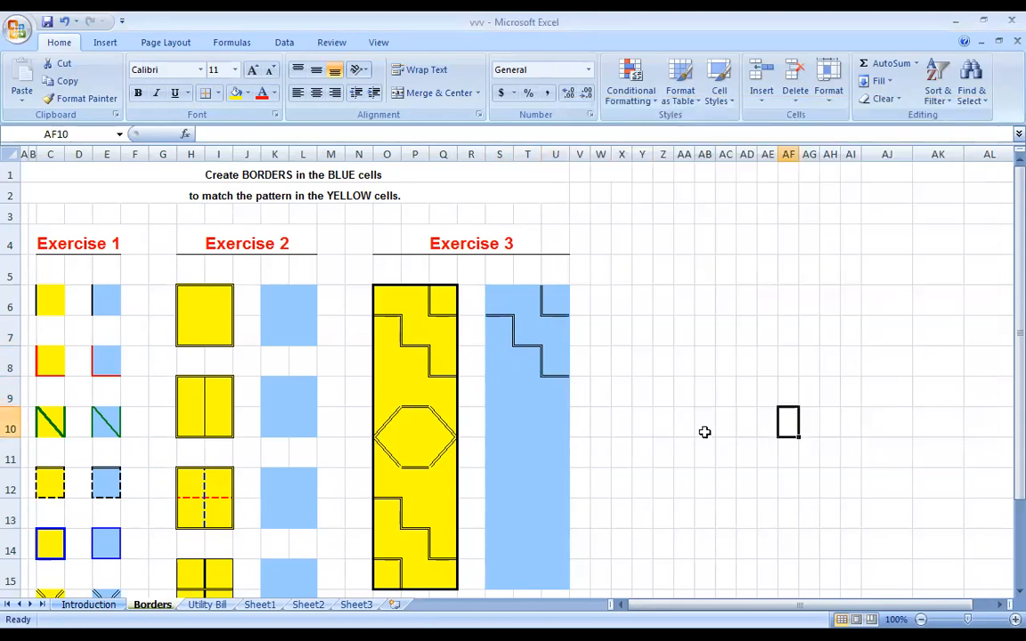
left_click(527, 418)
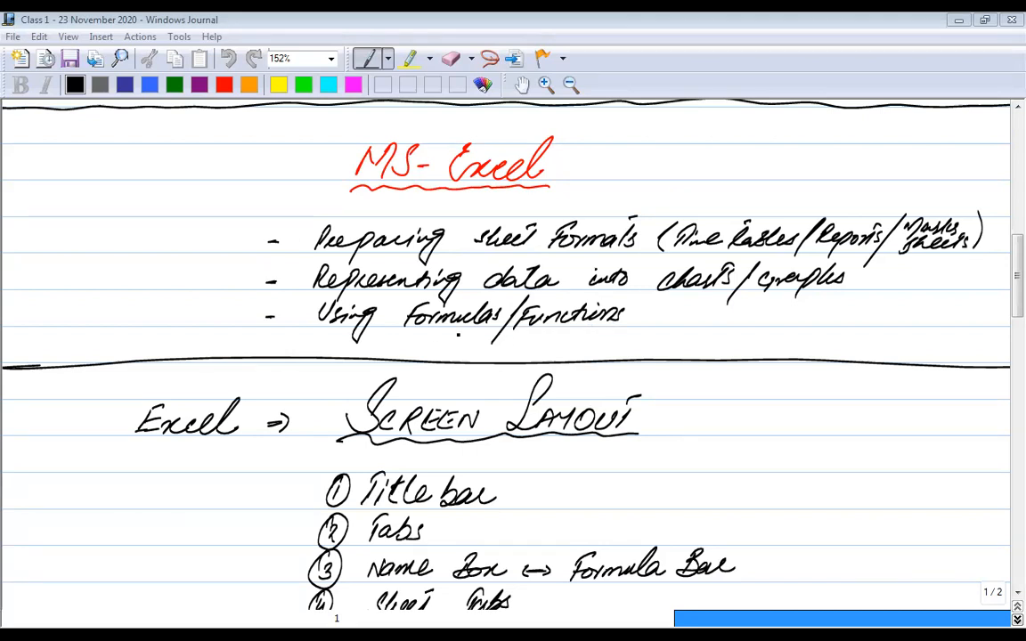
In the Windows Journal notes, draw a curved double-headed arrow beneath the words Formulas/Functions
left_click_drag(458, 335, 522, 338)
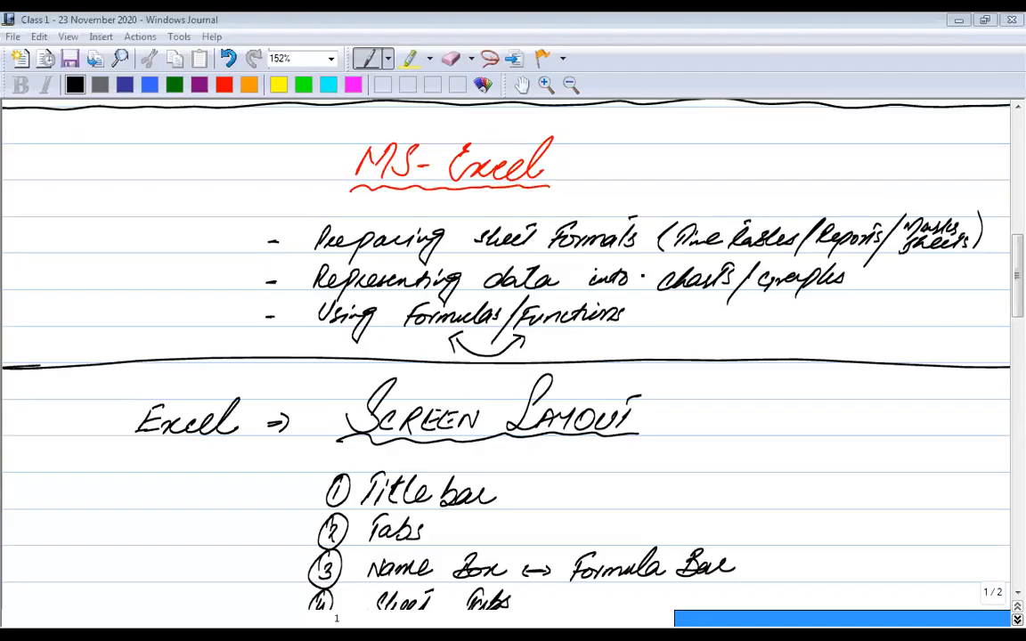
Review the class notes on Excel's screen layout, the rows and columns comparison and the R1C1 reference style setting
left_click(522, 85)
left_click_drag(526, 606, 521, 241)
left_click_drag(510, 356, 519, 522)
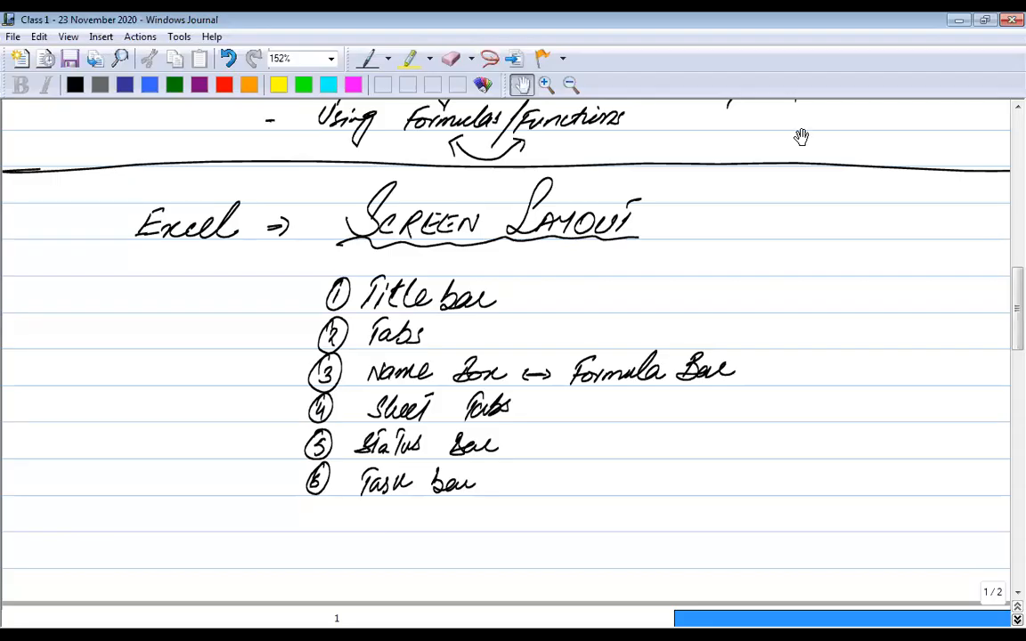
scroll(629, 314, "down", 10)
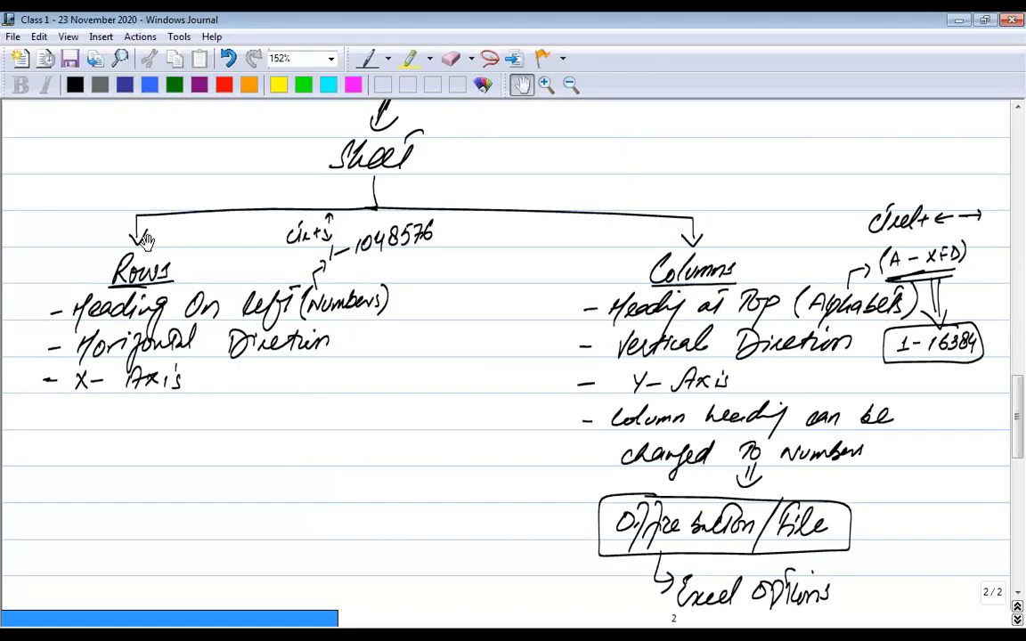
scroll(147, 241, "up", 4)
scroll(367, 144, "up", 2)
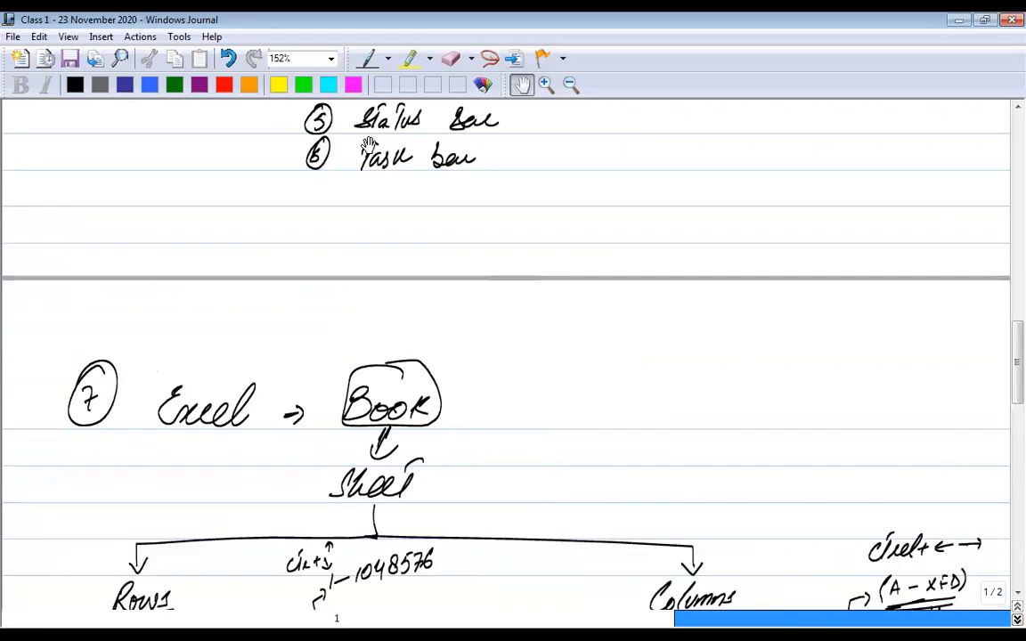
scroll(321, 276, "down", 3)
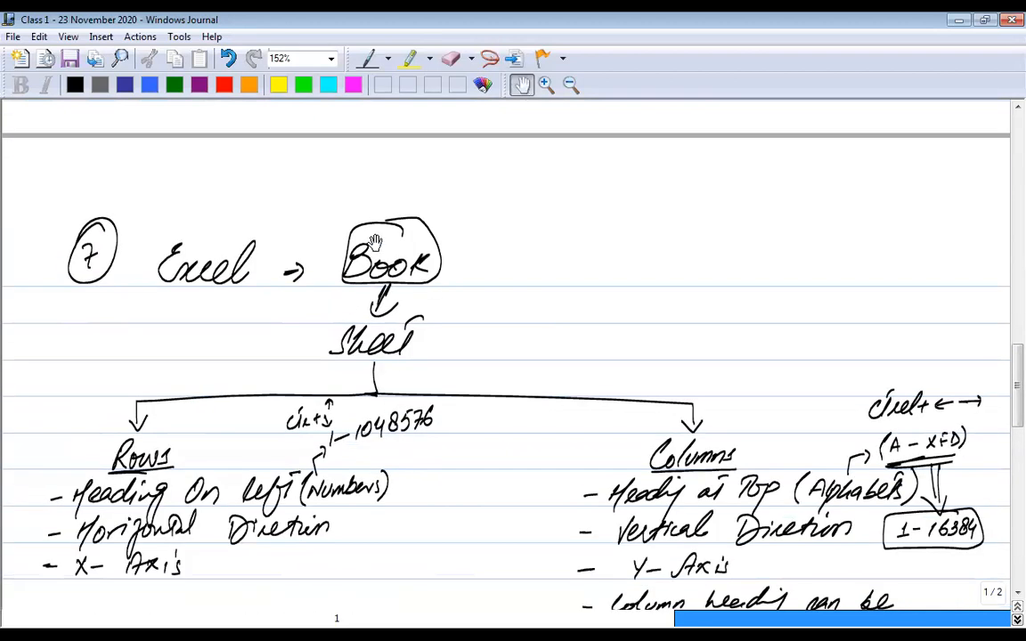
scroll(344, 273, "down", 3)
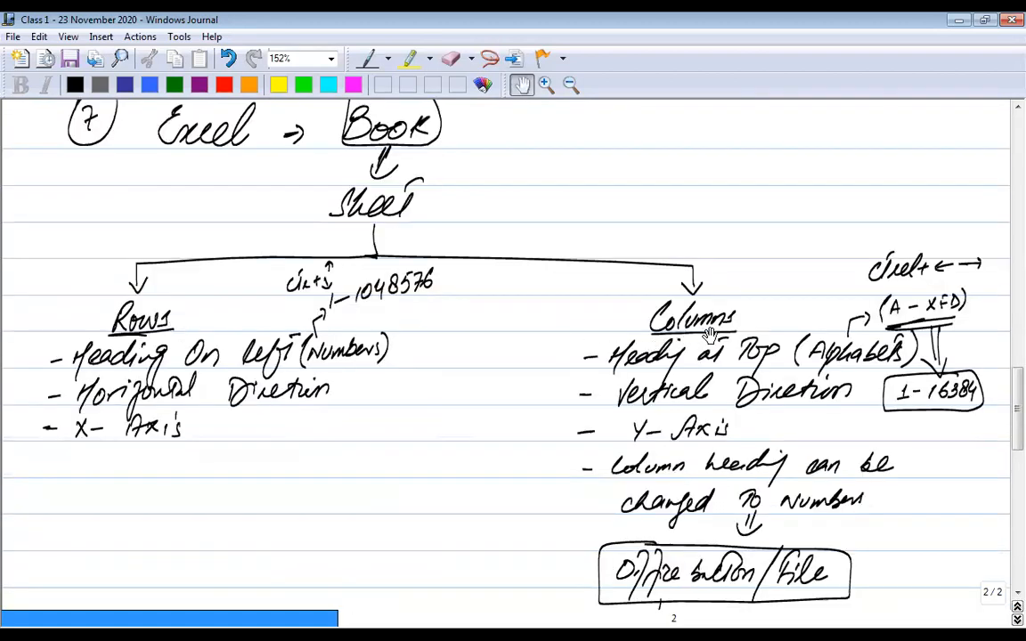
scroll(639, 302, "down", 1)
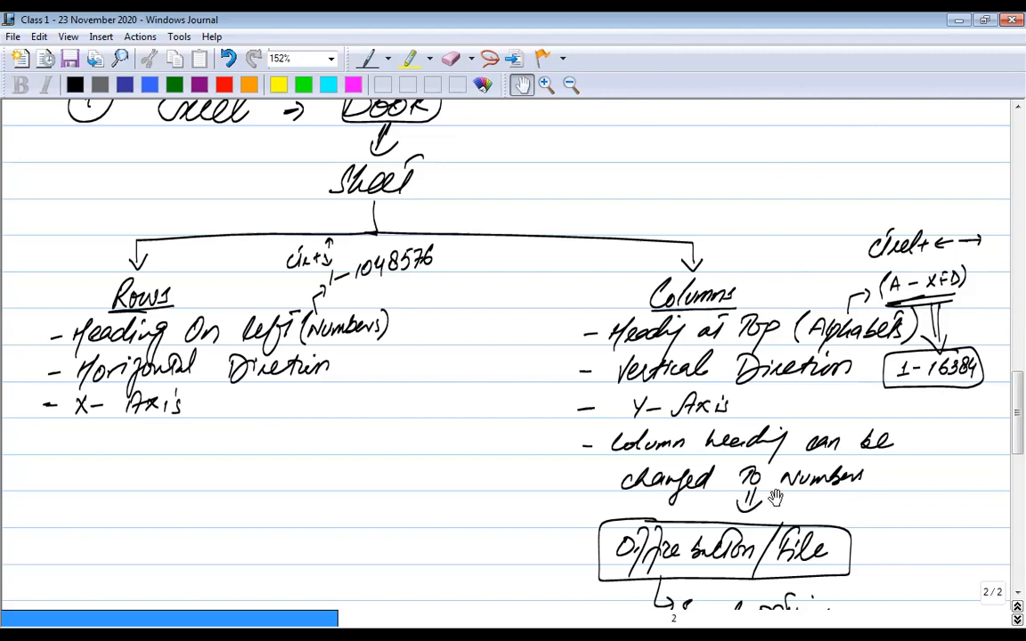
scroll(843, 496, "down", 3)
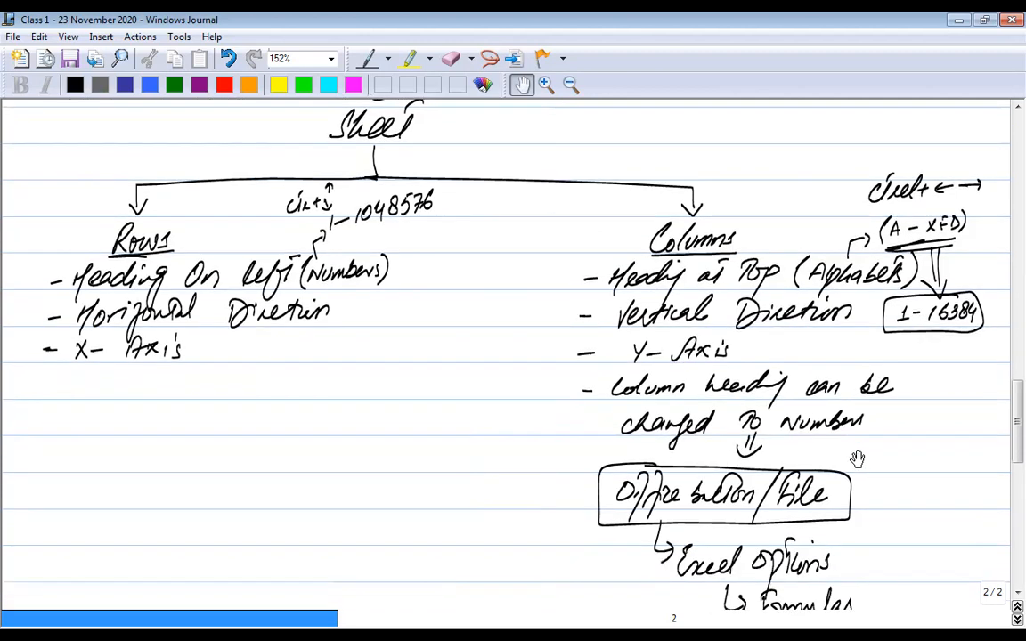
scroll(761, 441, "up", 1)
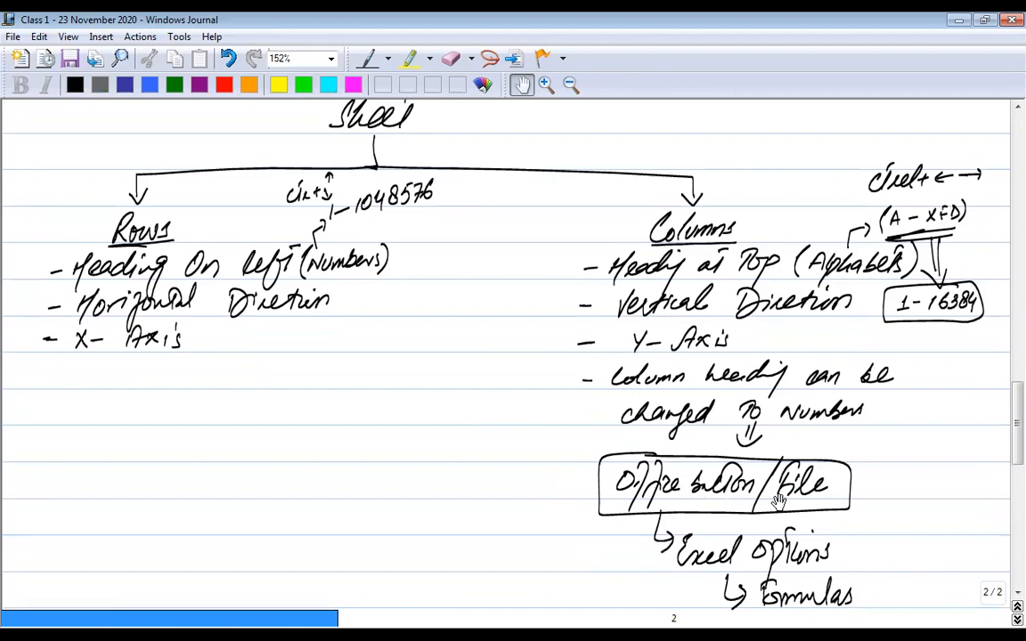
scroll(801, 465, "down", 2)
scroll(802, 465, "down", 2)
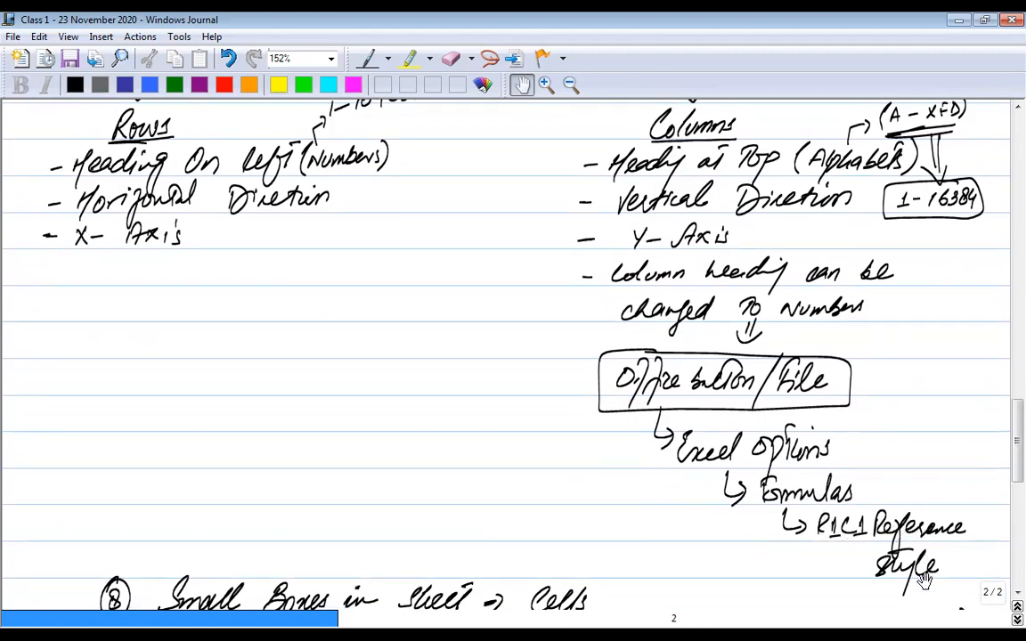
scroll(747, 421, "up", 3)
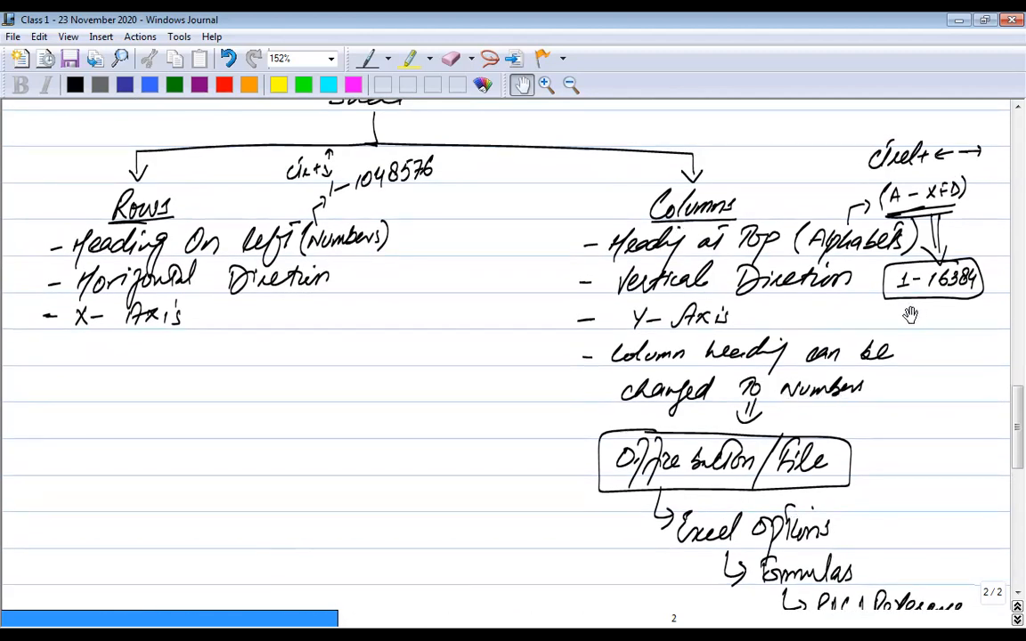
Draw a black pen arrow from the note about changing column headings to numbers up to the boxed 1-16384 range
left_click(367, 58)
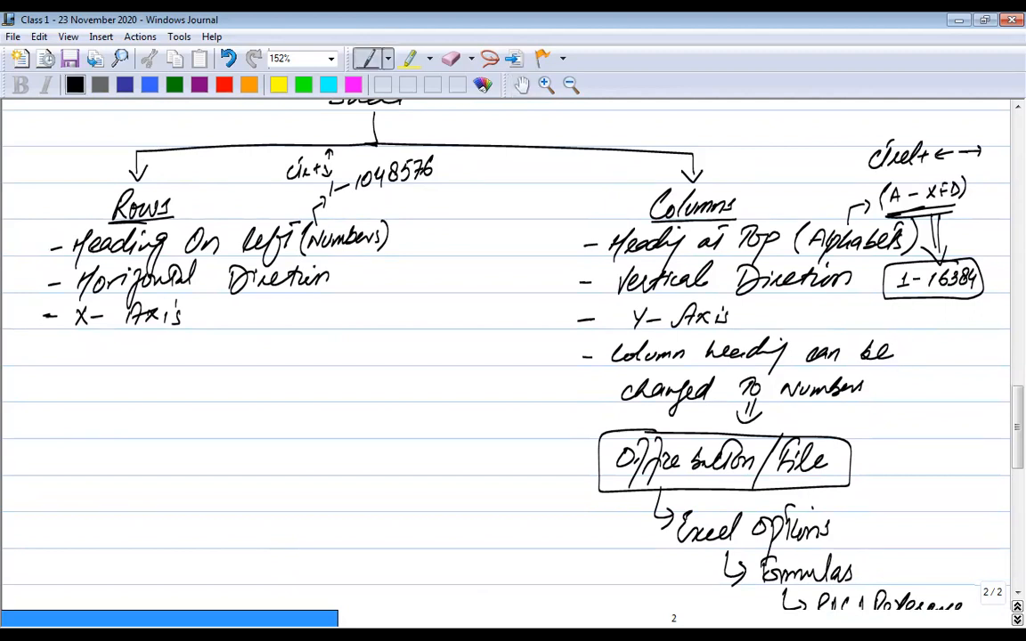
left_click_drag(869, 398, 935, 308)
left_click_drag(926, 320, 945, 319)
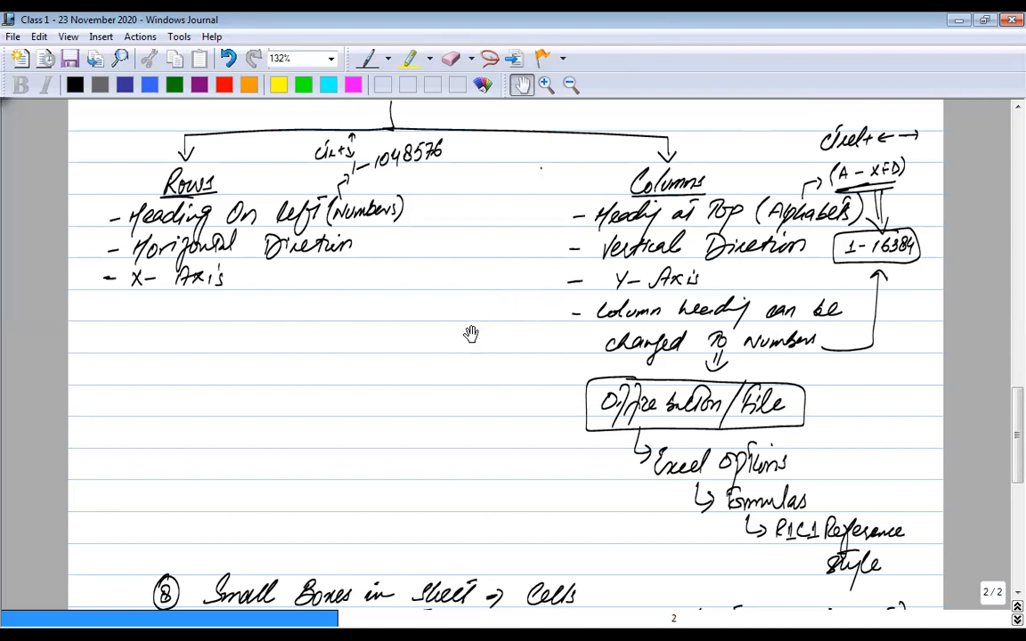
Review the notes on cells, grid lines, printing borders, formulas and selecting complete columns and rows
left_click_drag(458, 322, 470, 367)
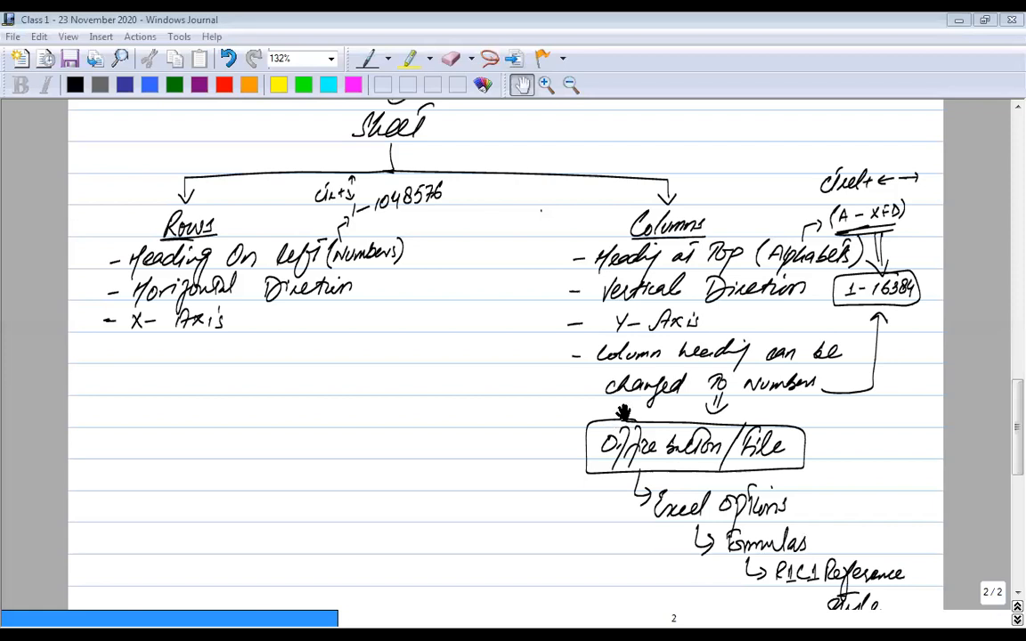
left_click_drag(617, 417, 593, 240)
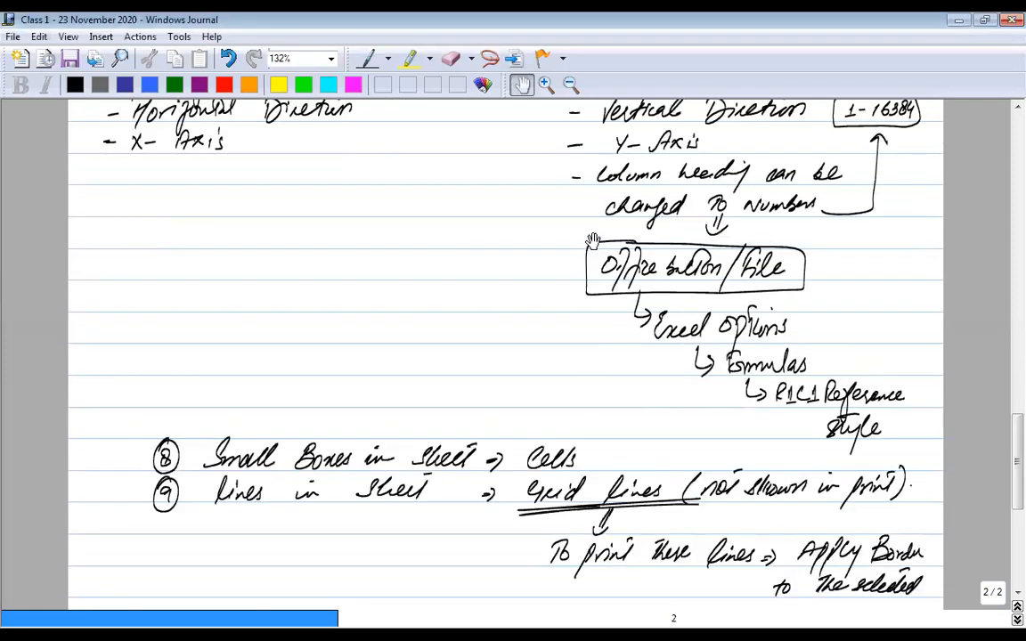
scroll(485, 294, "down", 3)
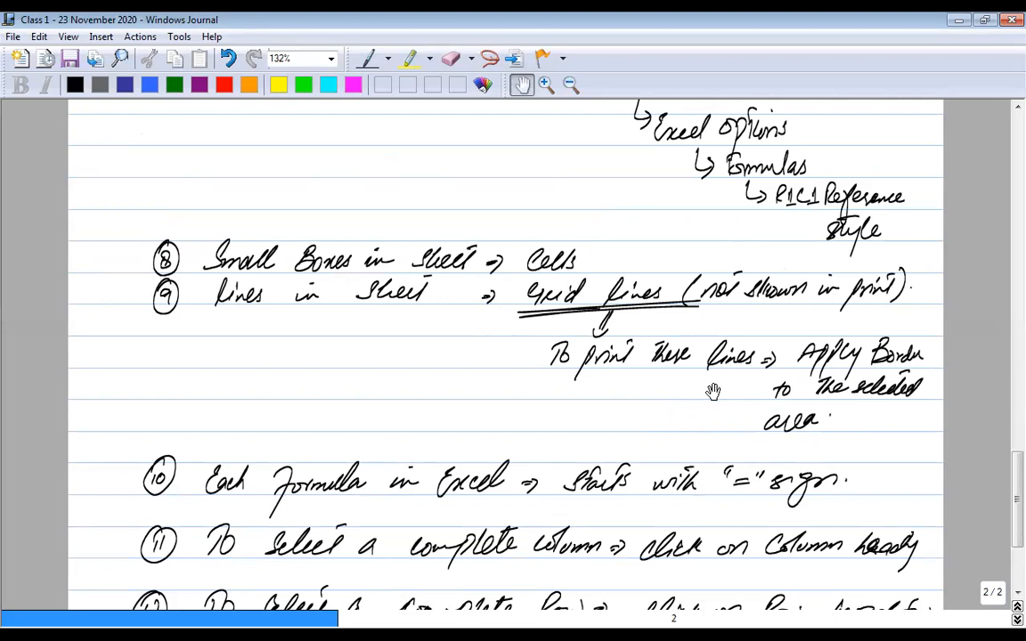
left_click_drag(606, 428, 610, 397)
left_click_drag(642, 432, 636, 455)
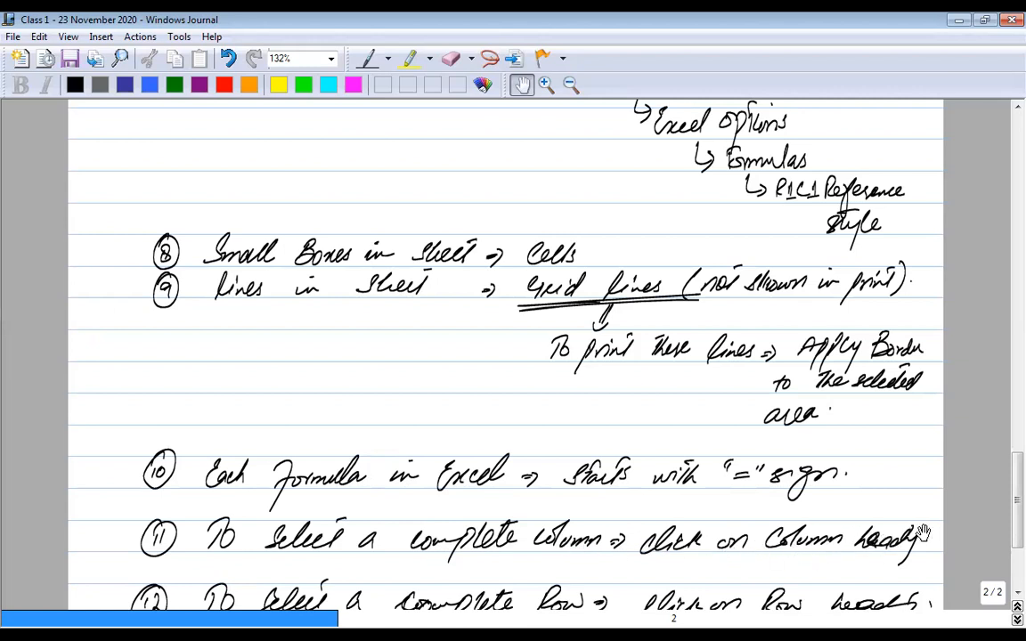
scroll(753, 490, "down", 1)
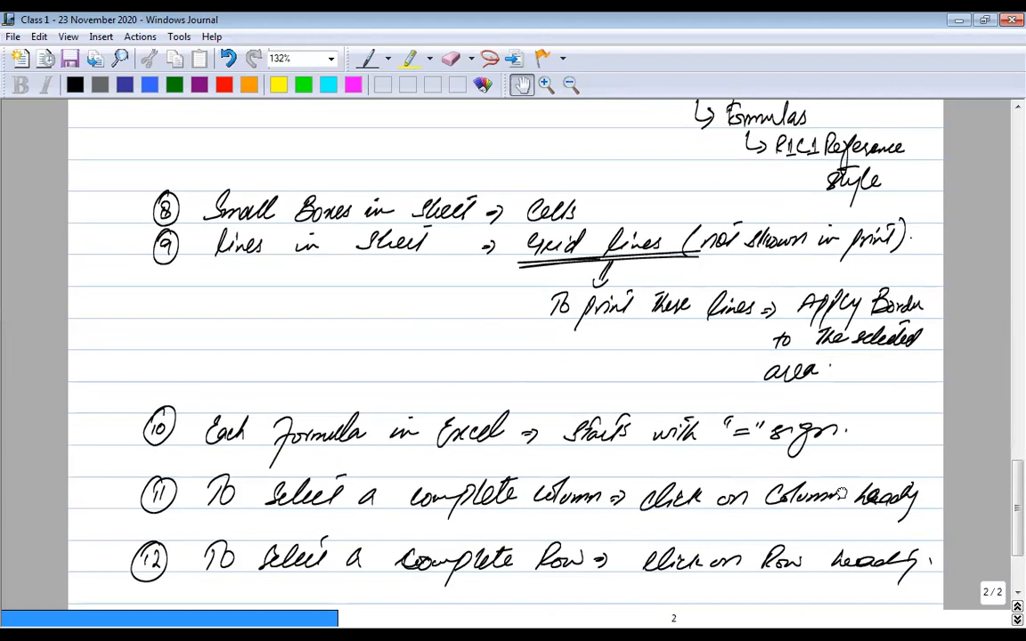
scroll(294, 490, "down", 1)
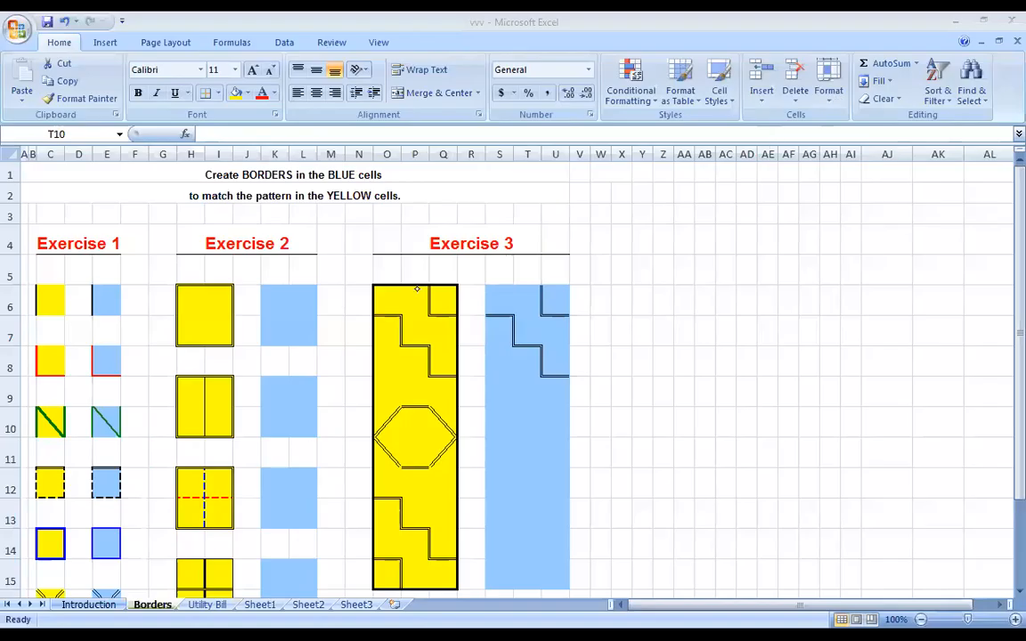
Switch to Excel and look over the page layout and formula commands with Sheet2 displayed
left_click(301, 390)
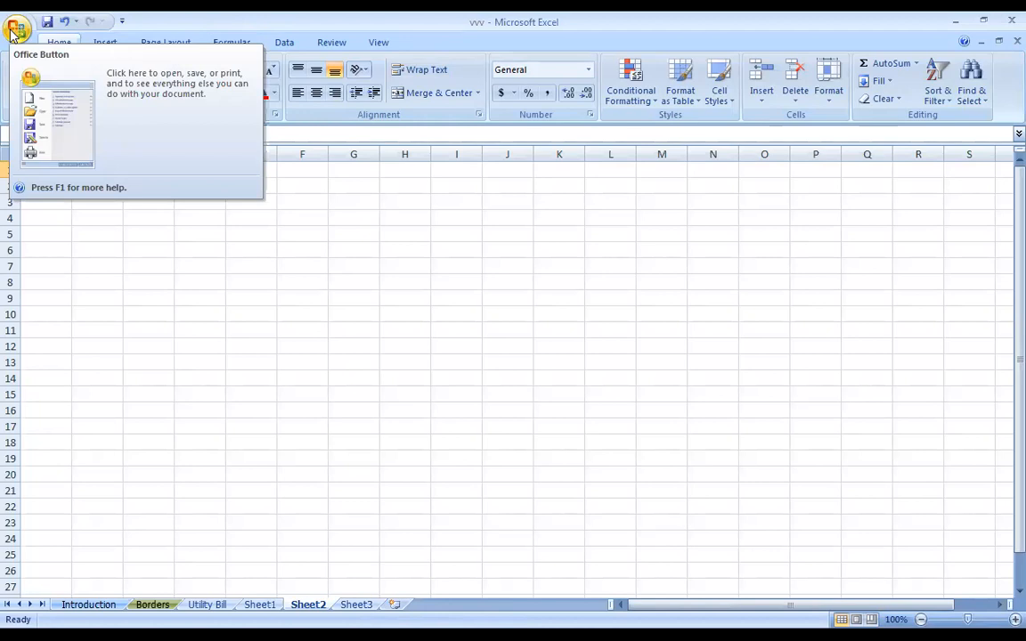
left_click(163, 43)
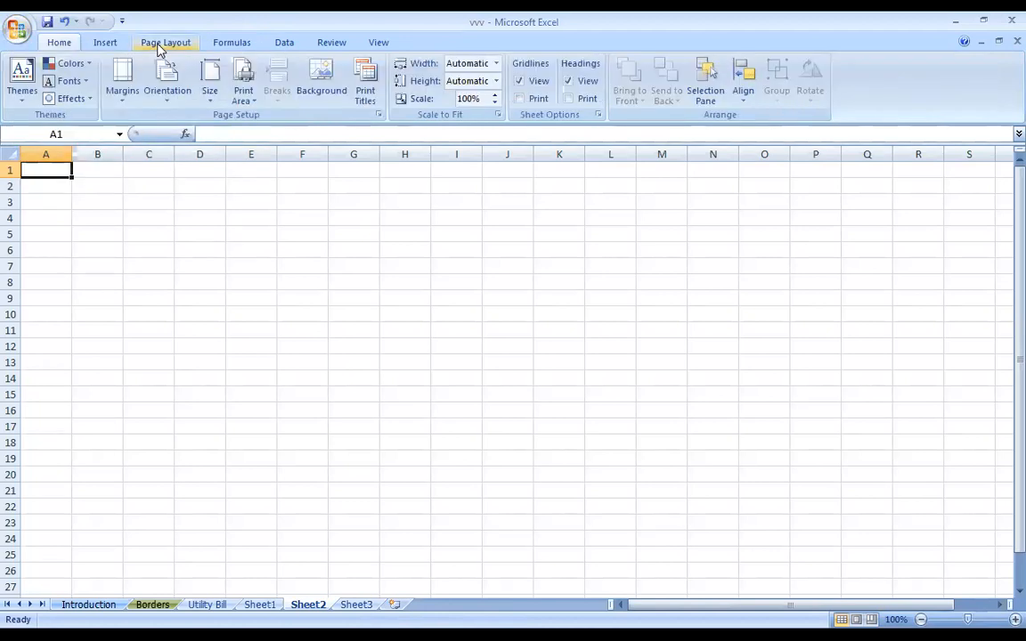
left_click(241, 45)
left_click(57, 41)
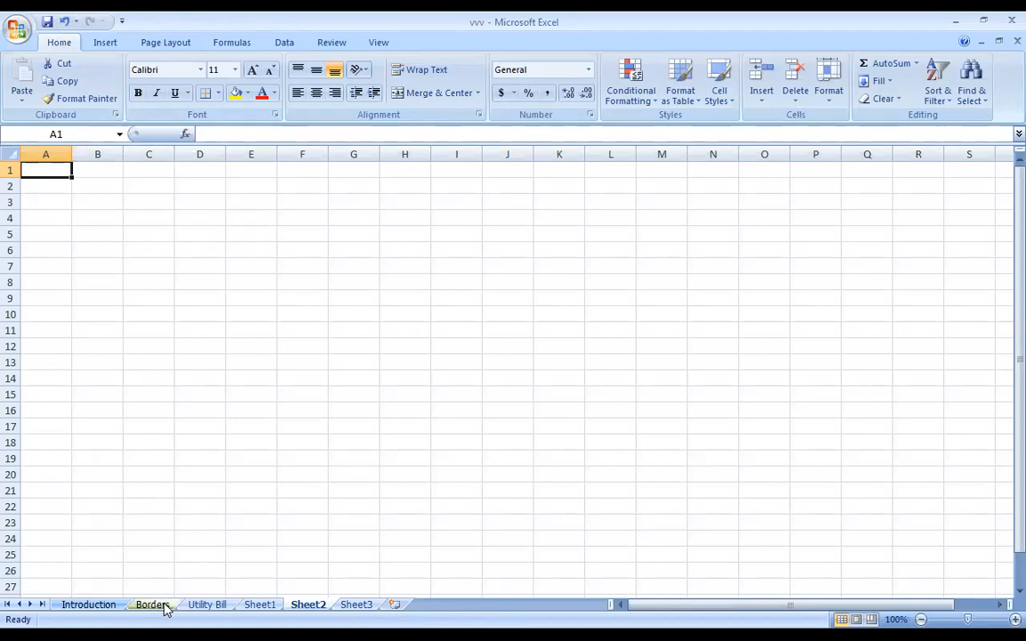
Look through the Introduction, Borders and Utility Bill worksheets and return to Introduction
left_click(116, 609)
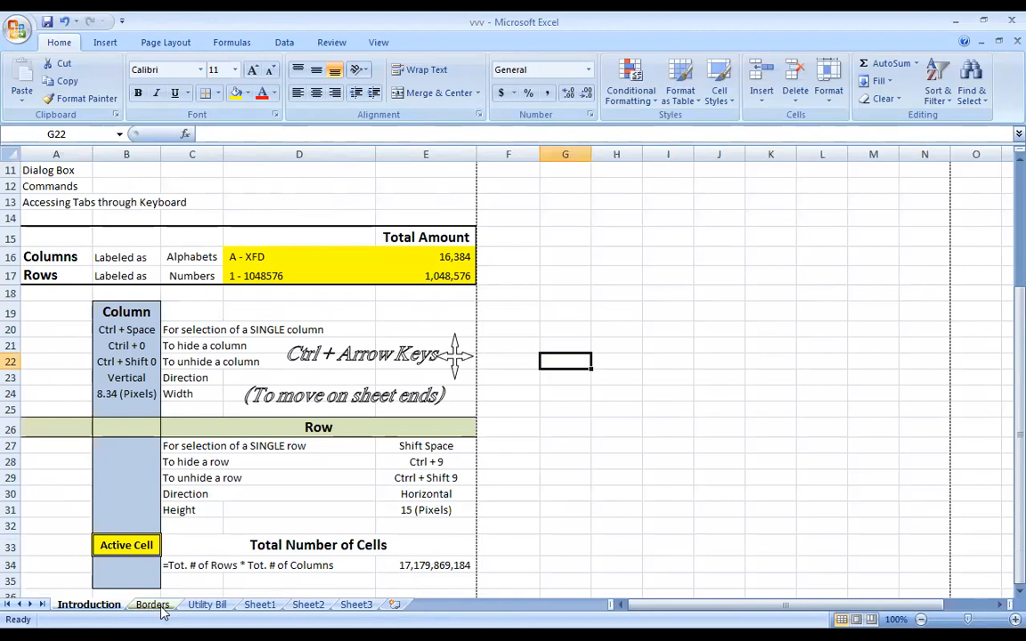
left_click(153, 606)
key("ctrl+Page_Down")
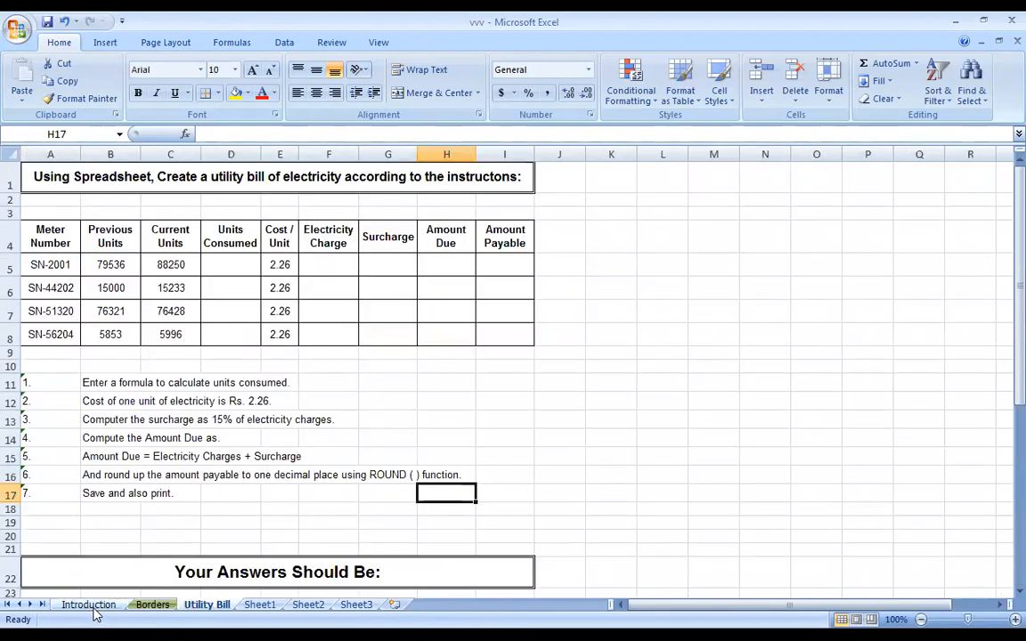
left_click(89, 607)
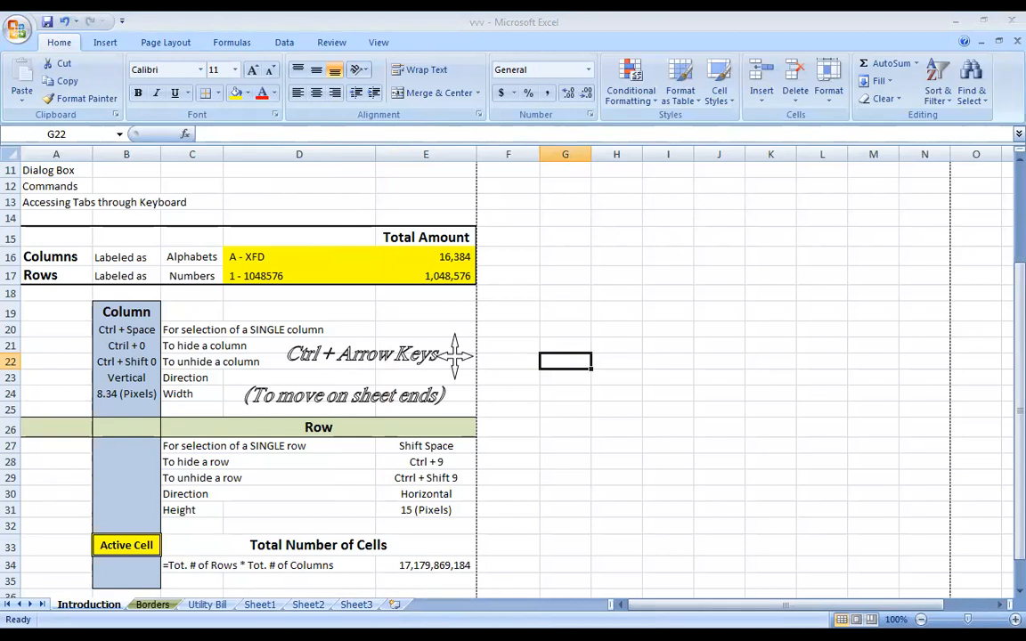
left_click(729, 547)
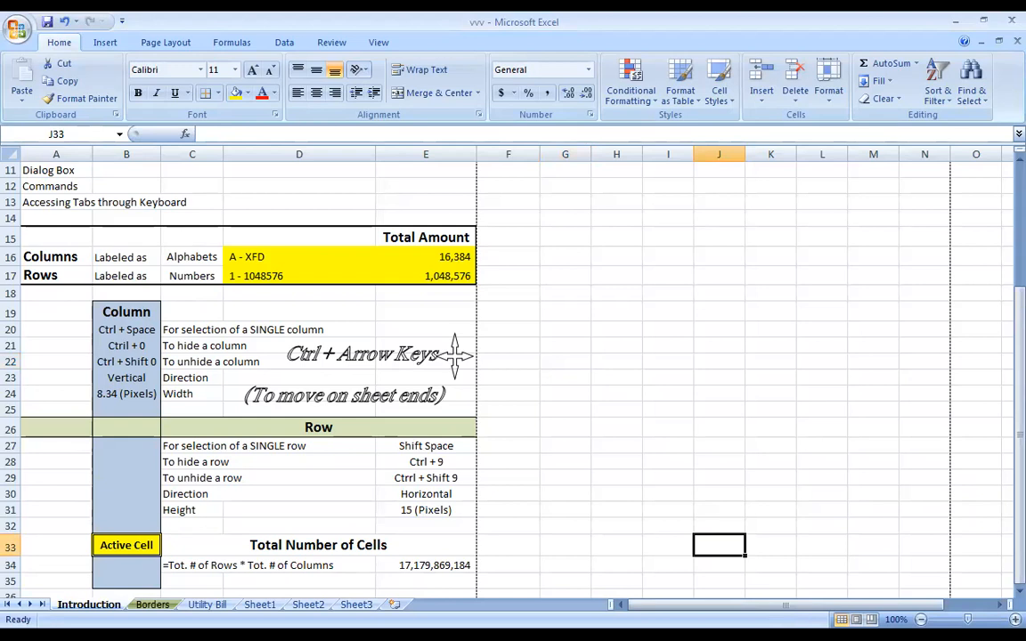
left_click(616, 377)
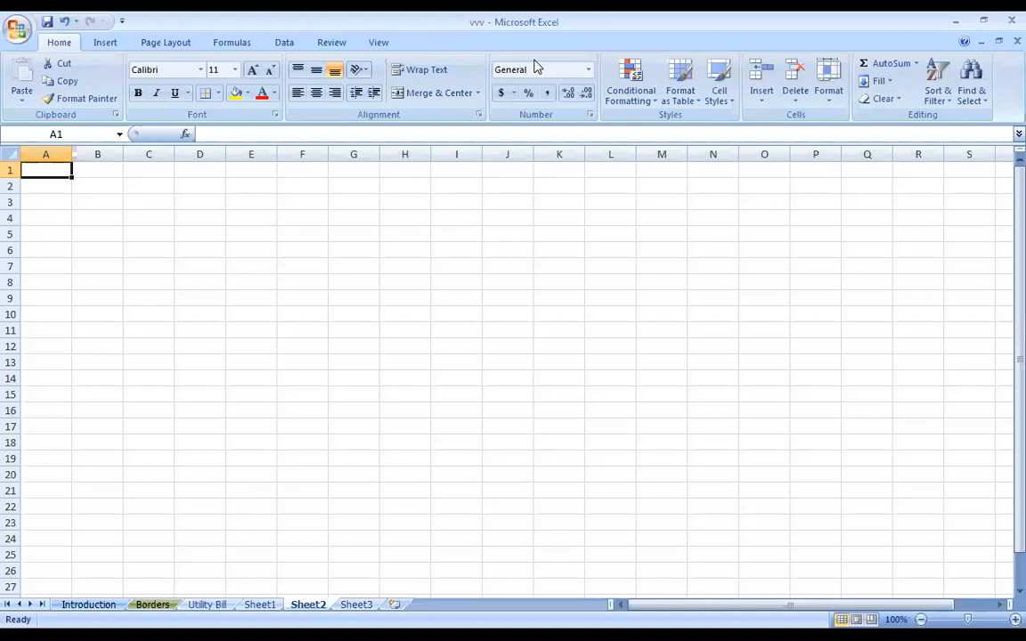
Rename the Sheet2 worksheet as Friday
left_click(351, 606)
left_click(319, 606)
right_click(314, 611)
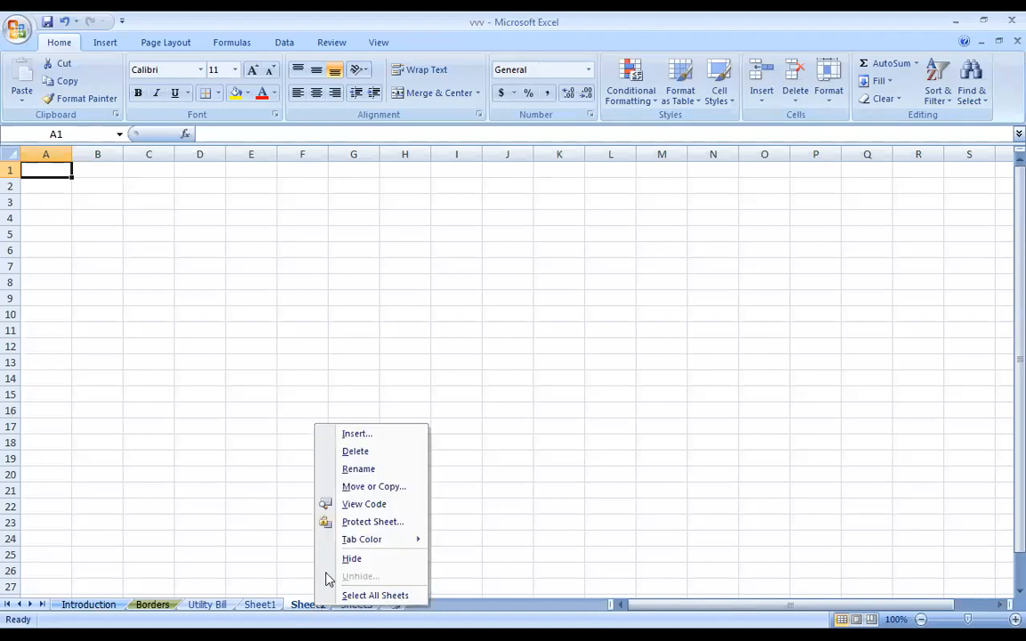
left_click(379, 472)
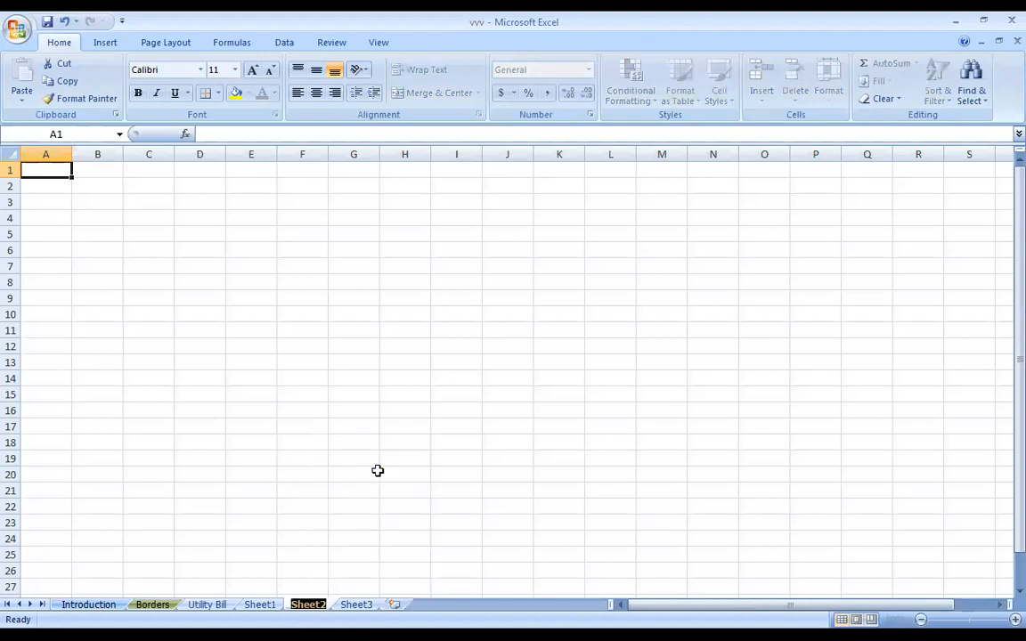
type("Frid")
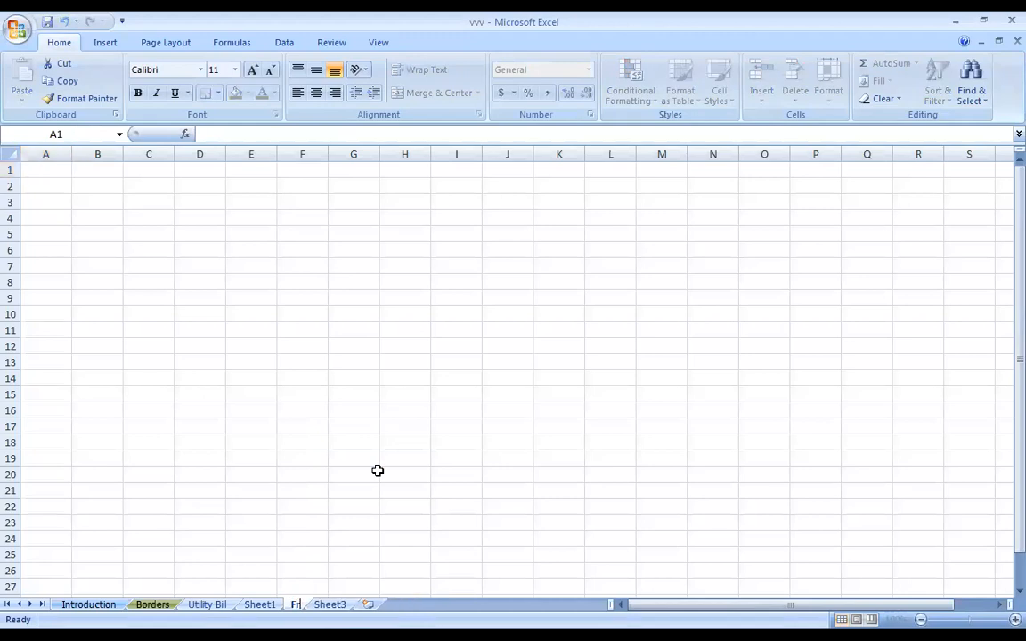
type("ay")
key("Return")
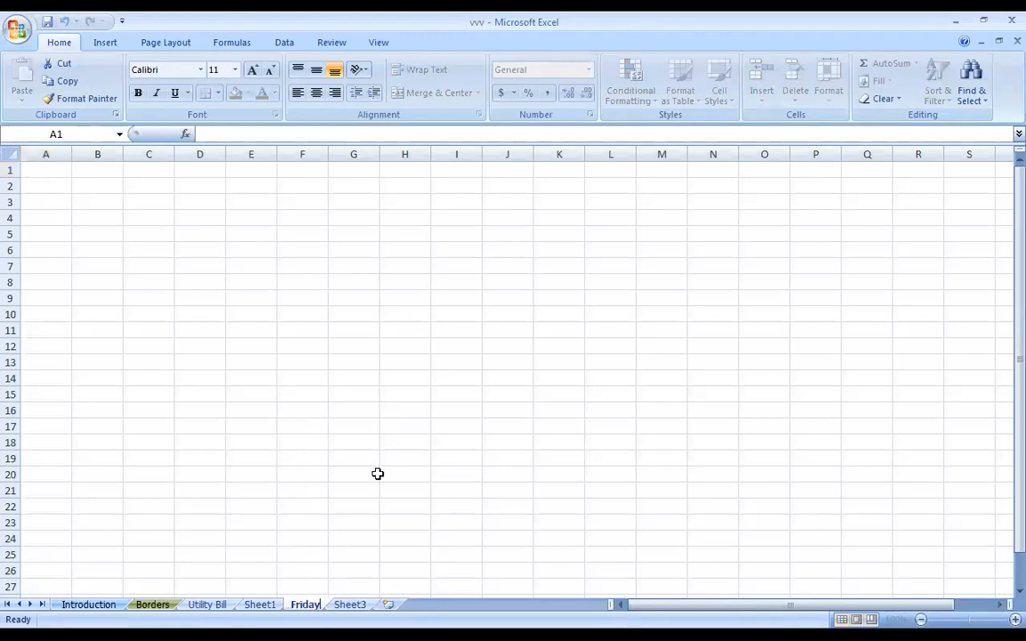
left_click(377, 474)
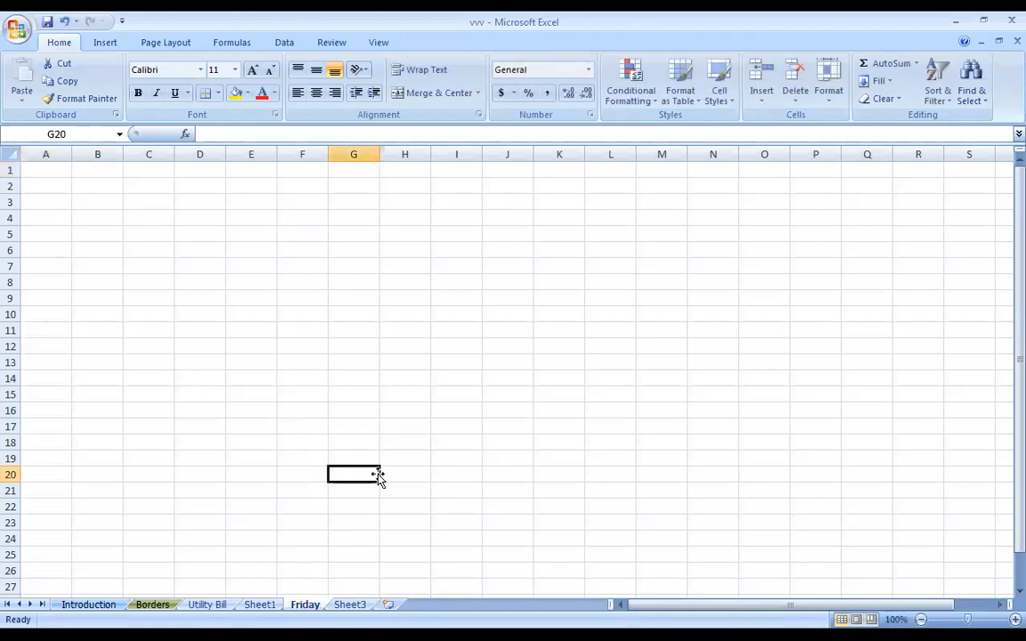
Rename the Sheet3 worksheet as Saturday
left_click(349, 605)
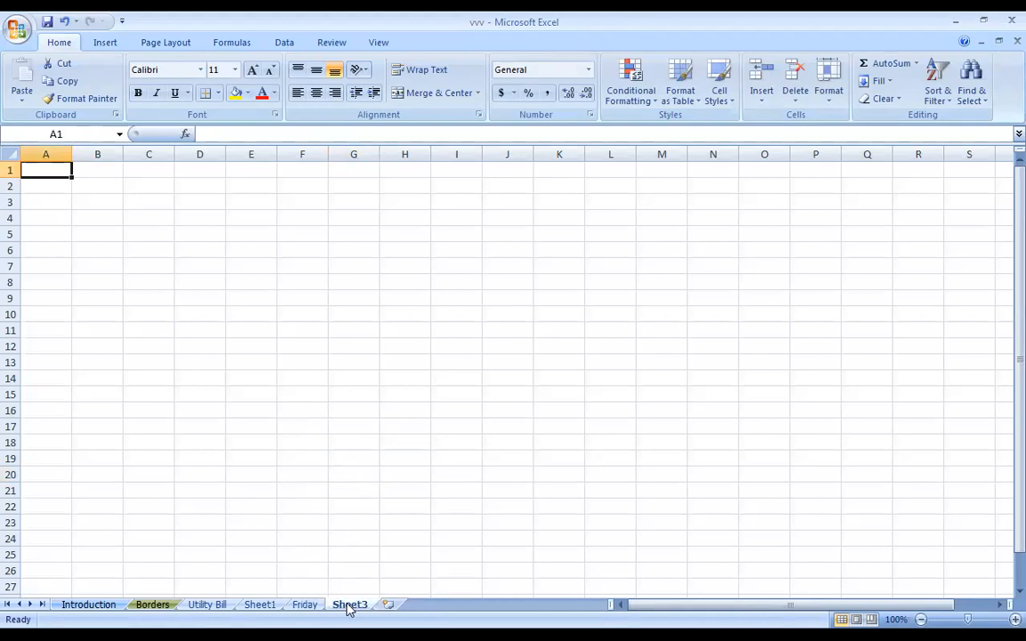
right_click(350, 606)
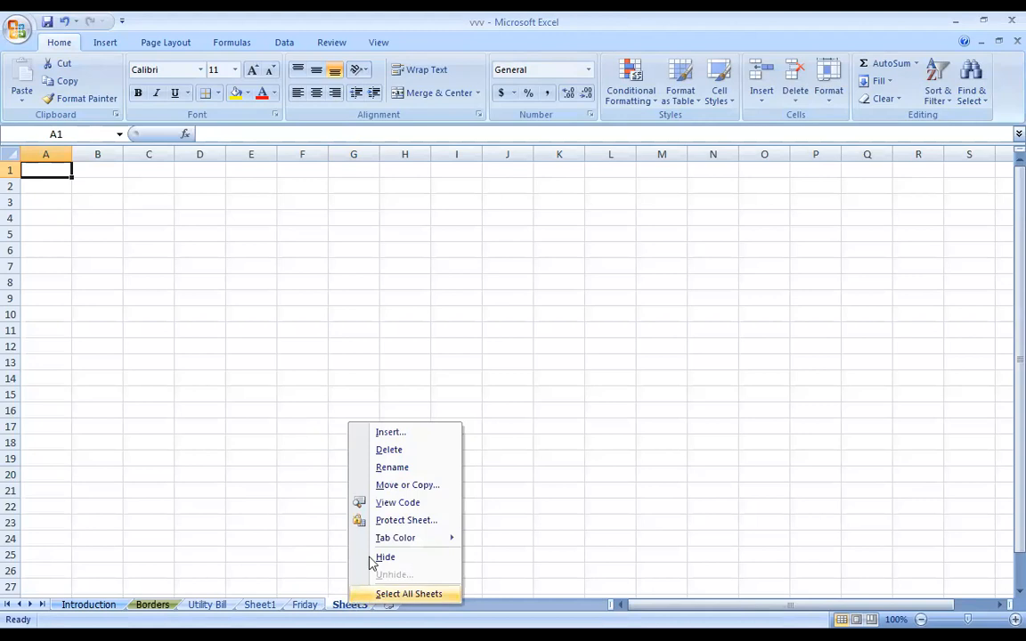
left_click(392, 468)
type("Saturday")
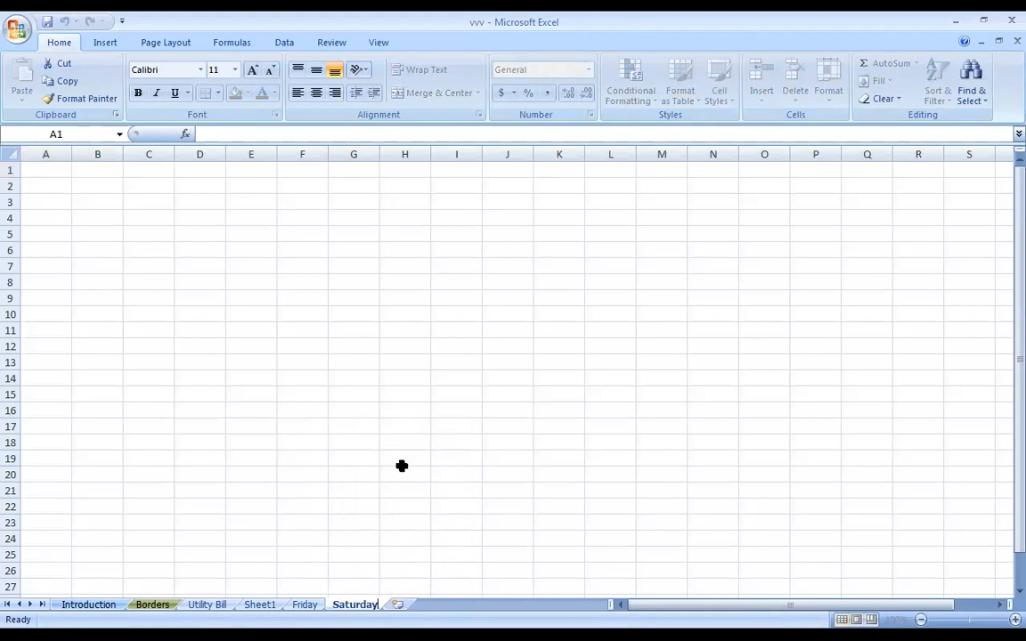
key("Return")
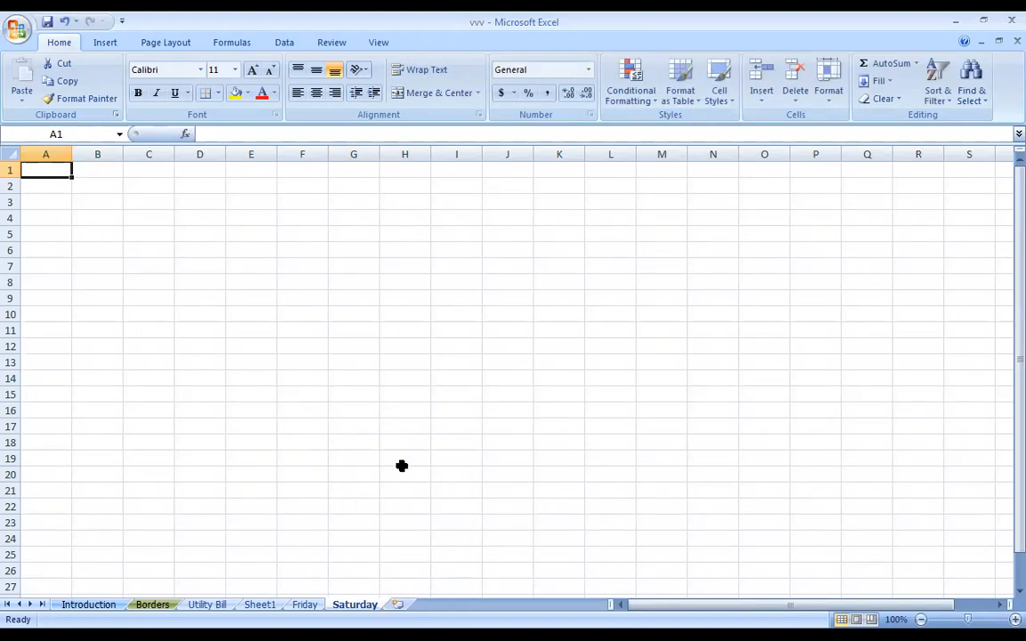
Rename the Sheet1 worksheet containing the sorting notes as Monday
left_click(274, 608)
right_click(274, 608)
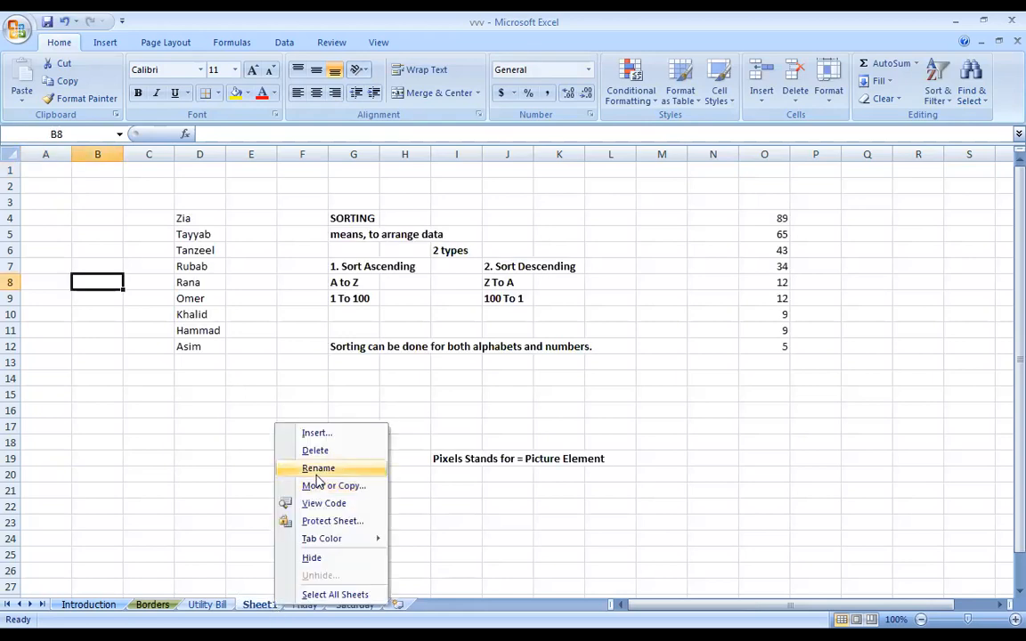
left_click(301, 468)
type("Monday")
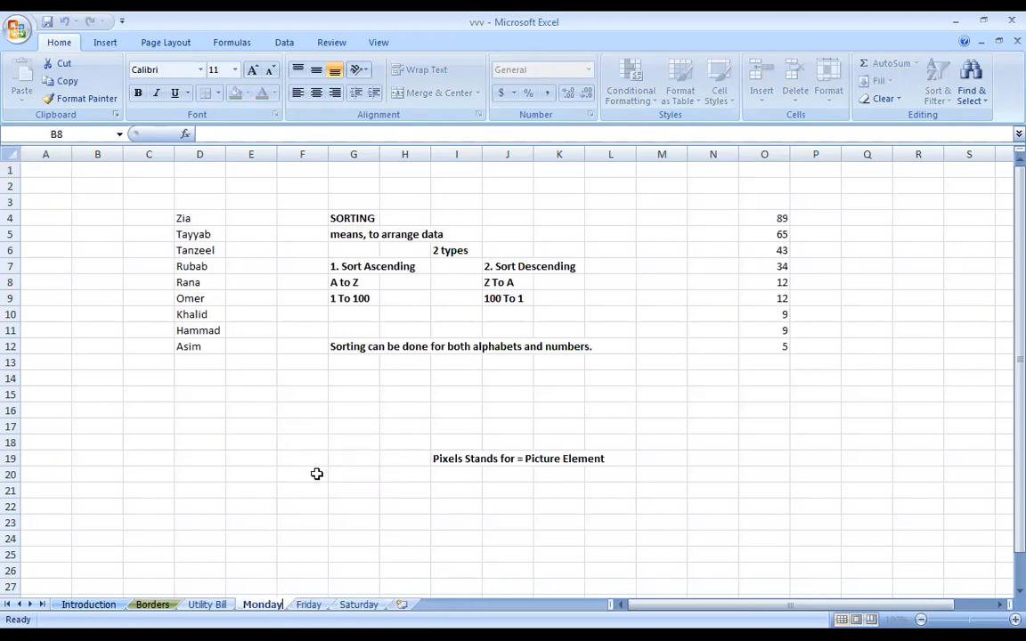
key("Return")
left_click(316, 472)
Colour the Saturday worksheet's tab red and display another sheet to check the colour
left_click(318, 605)
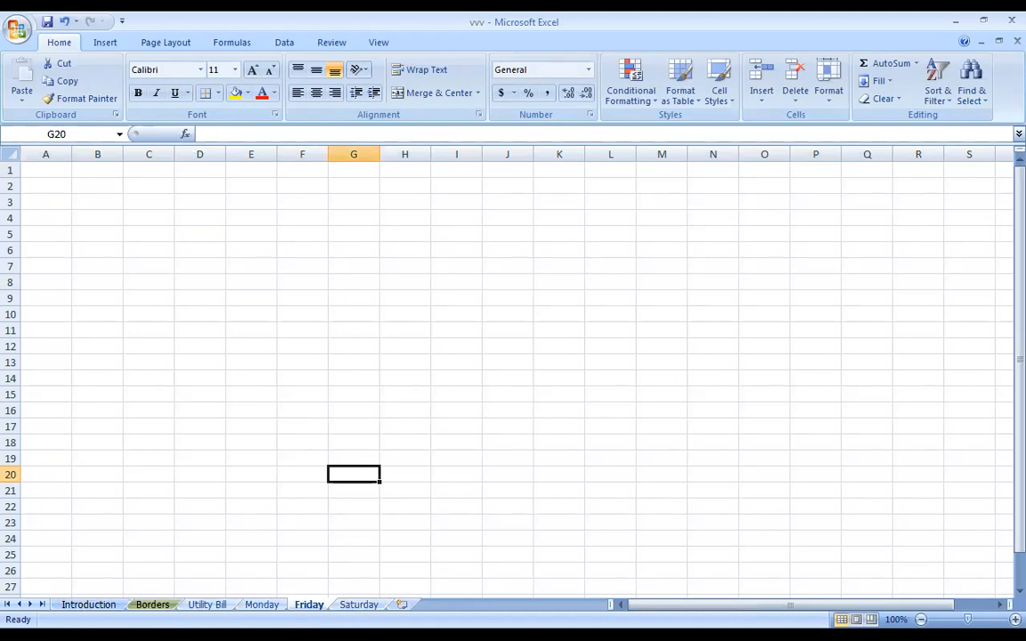
left_click(357, 609)
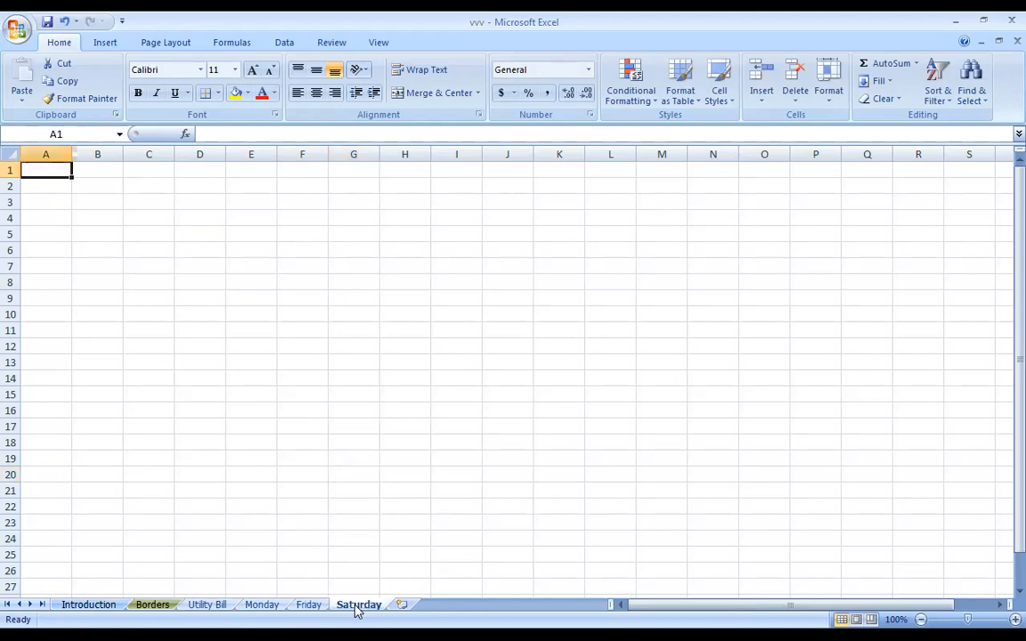
right_click(358, 609)
mouse_move(405, 539)
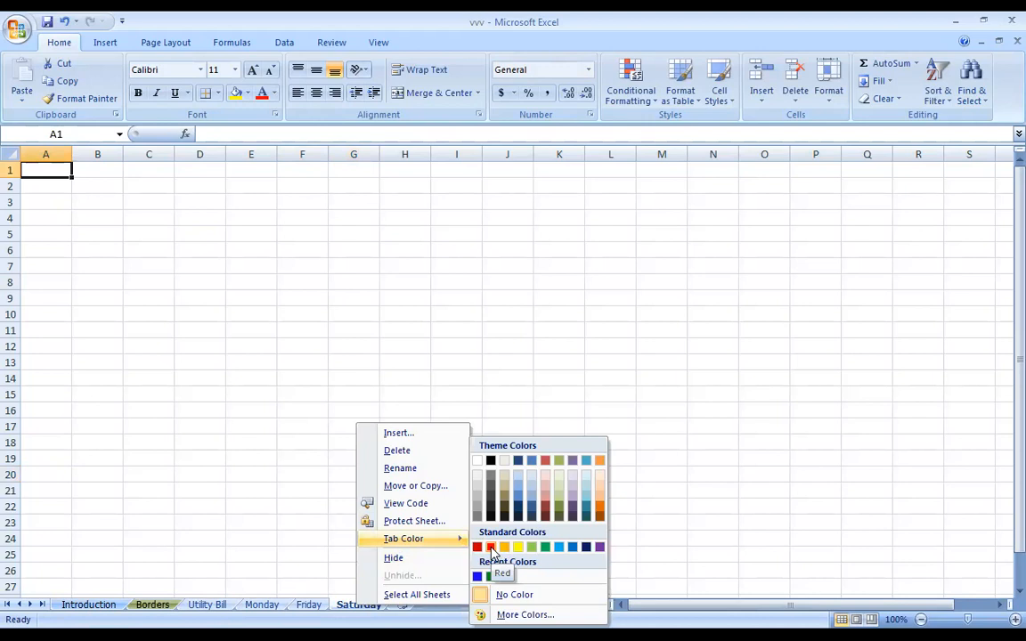
left_click(491, 549)
left_click(369, 490)
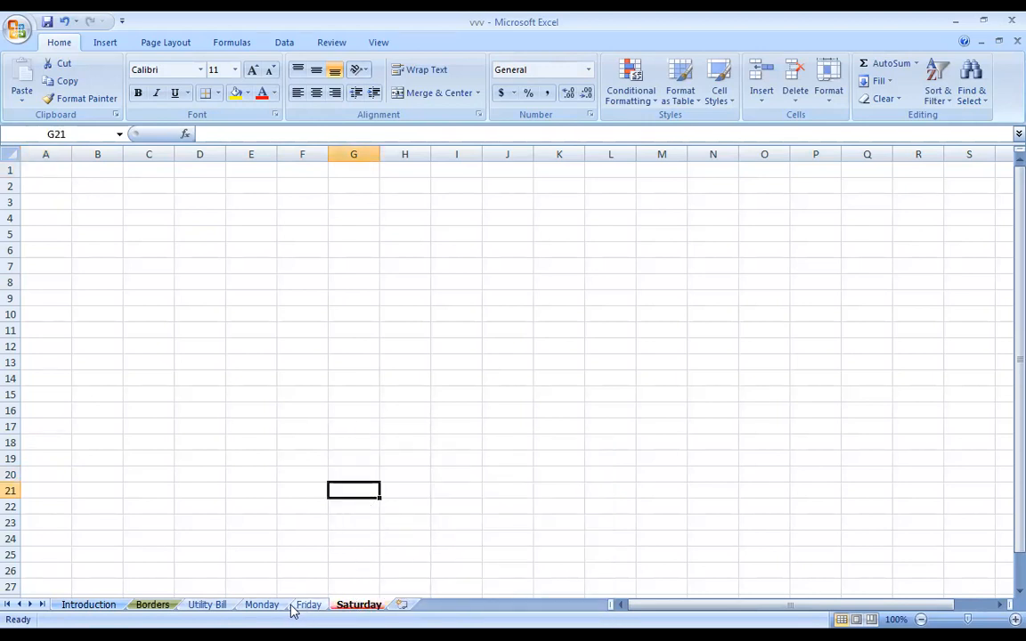
left_click(208, 607)
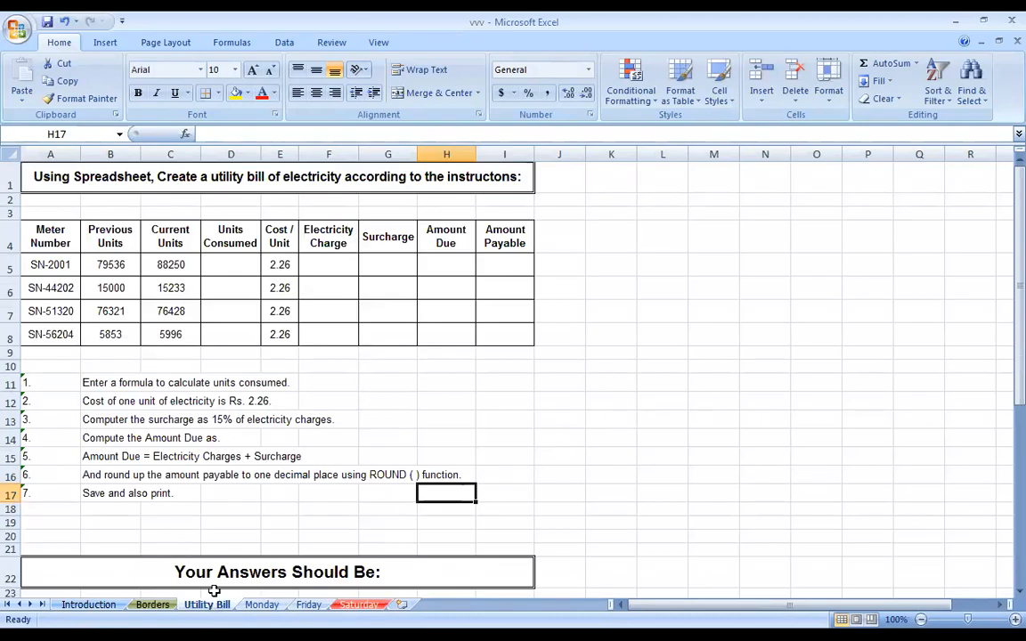
Colour the Monday worksheet's tab with the recently used blue
left_click(262, 606)
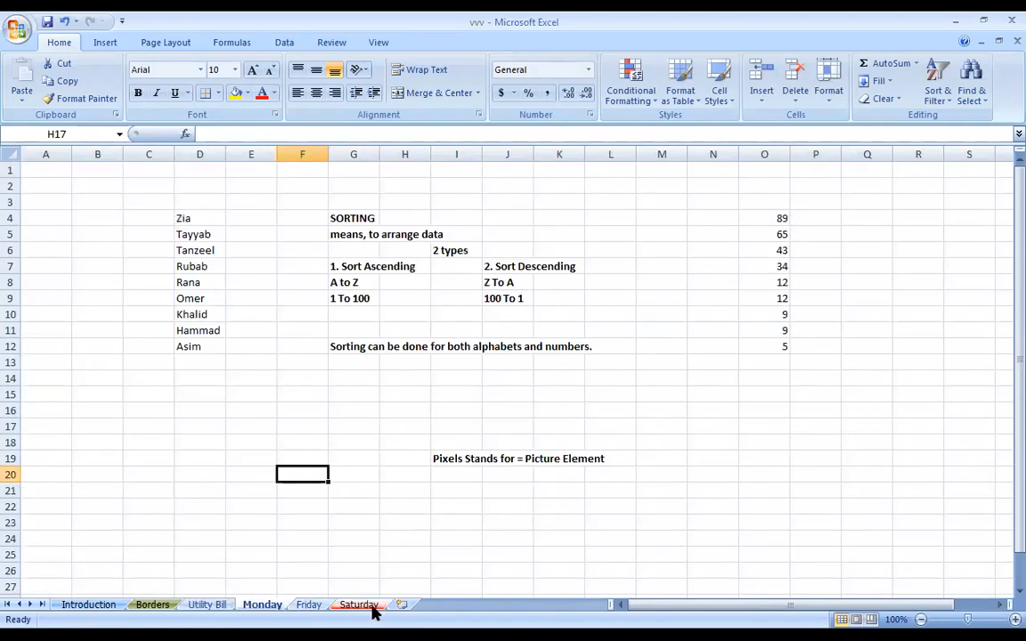
right_click(268, 610)
mouse_move(321, 539)
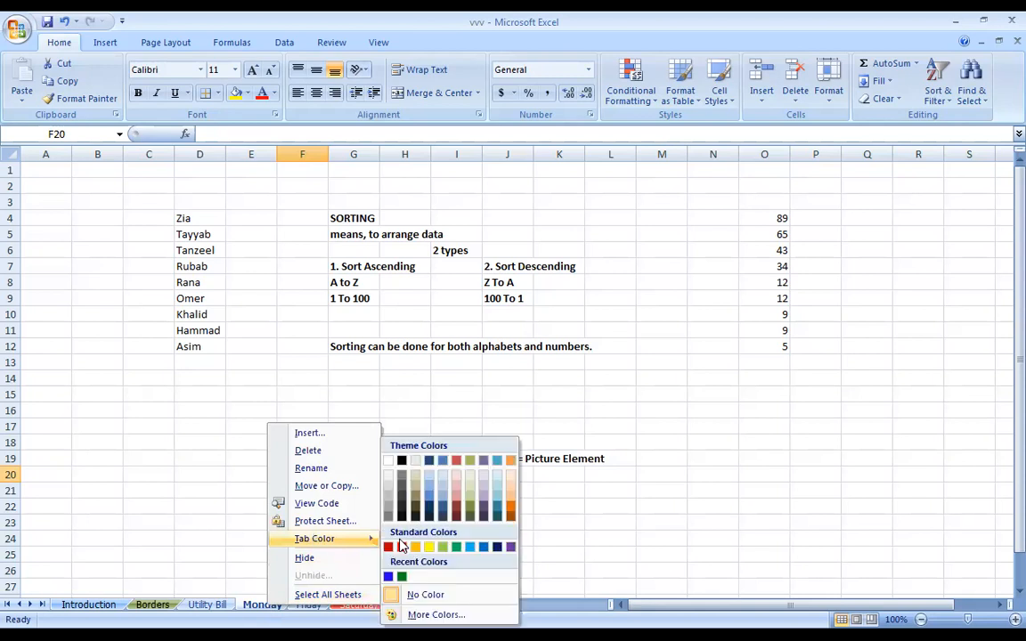
left_click(389, 578)
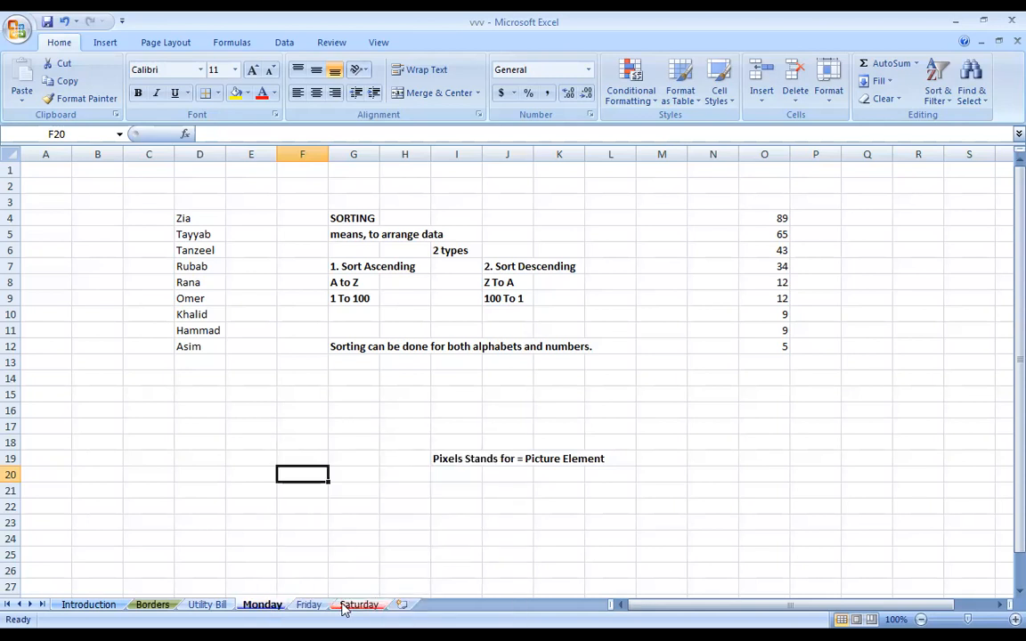
Colour the Friday worksheet's tab with a dark orange theme shade and display Monday to check it
left_click(312, 606)
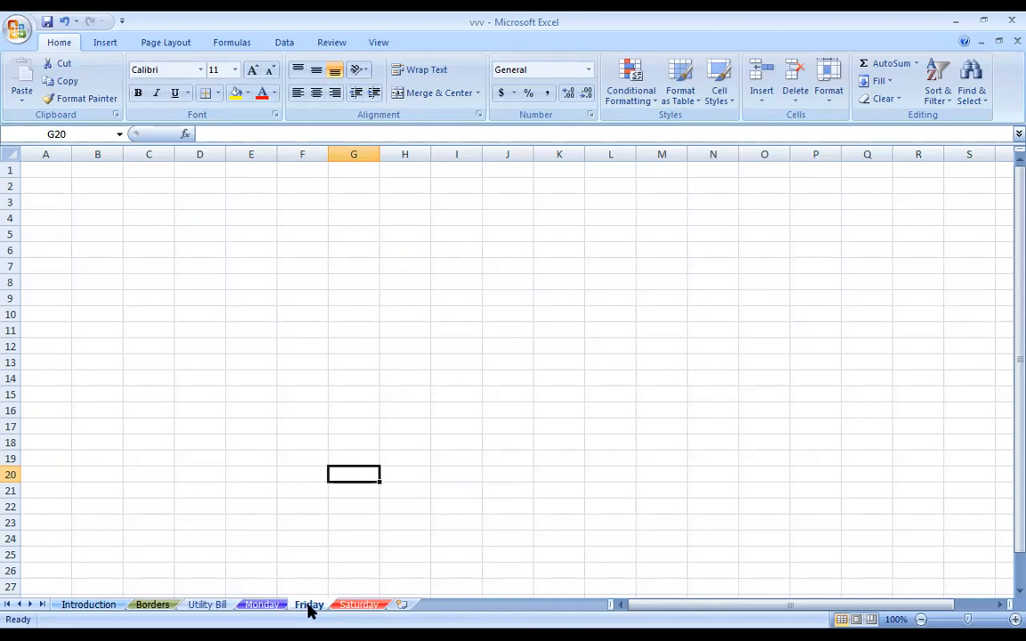
right_click(310, 608)
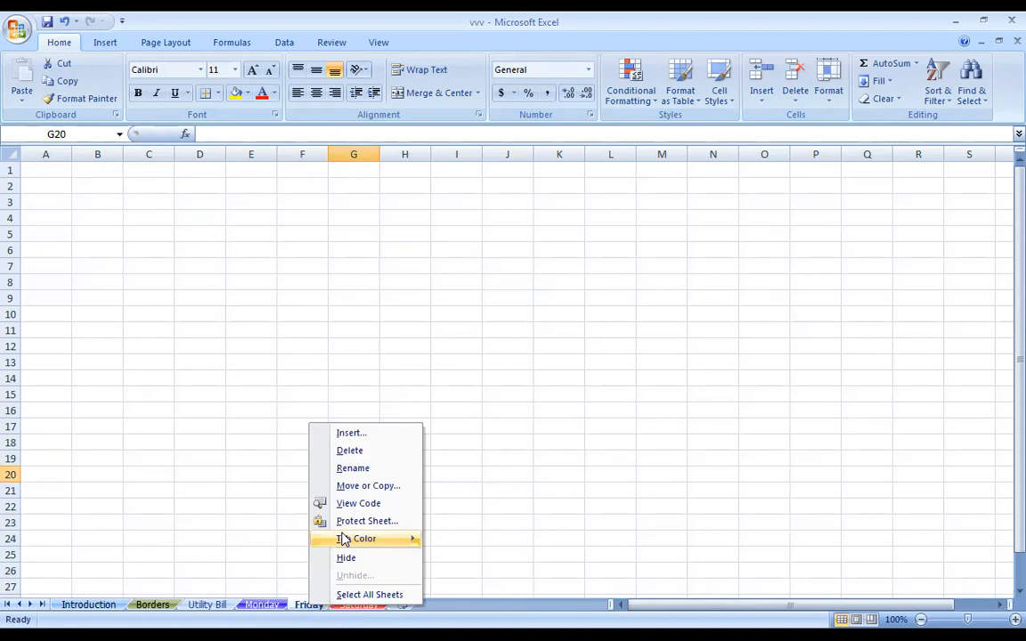
mouse_move(369, 538)
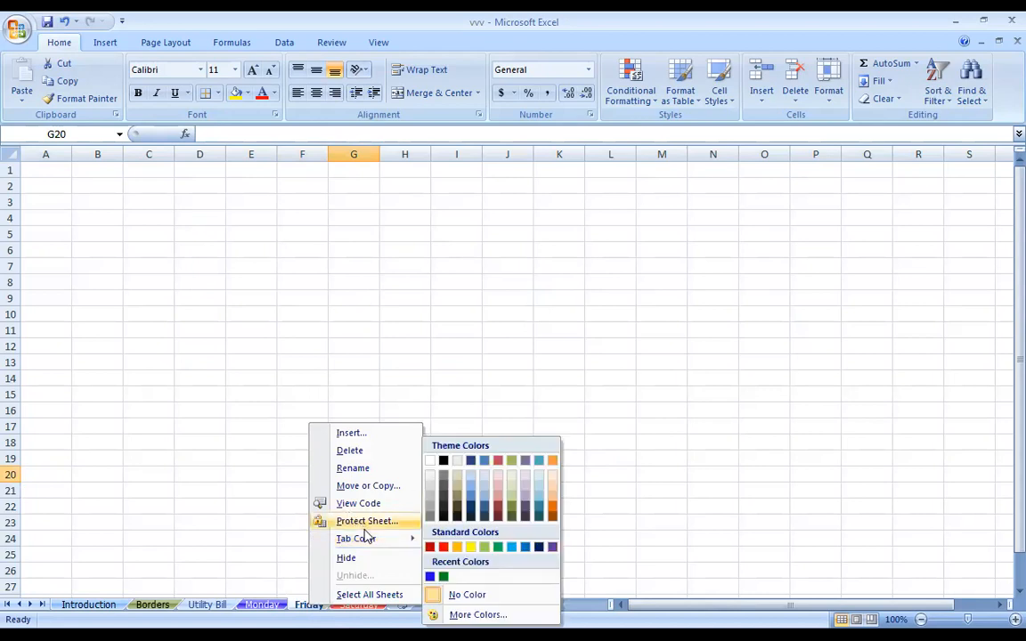
left_click(554, 511)
left_click(260, 606)
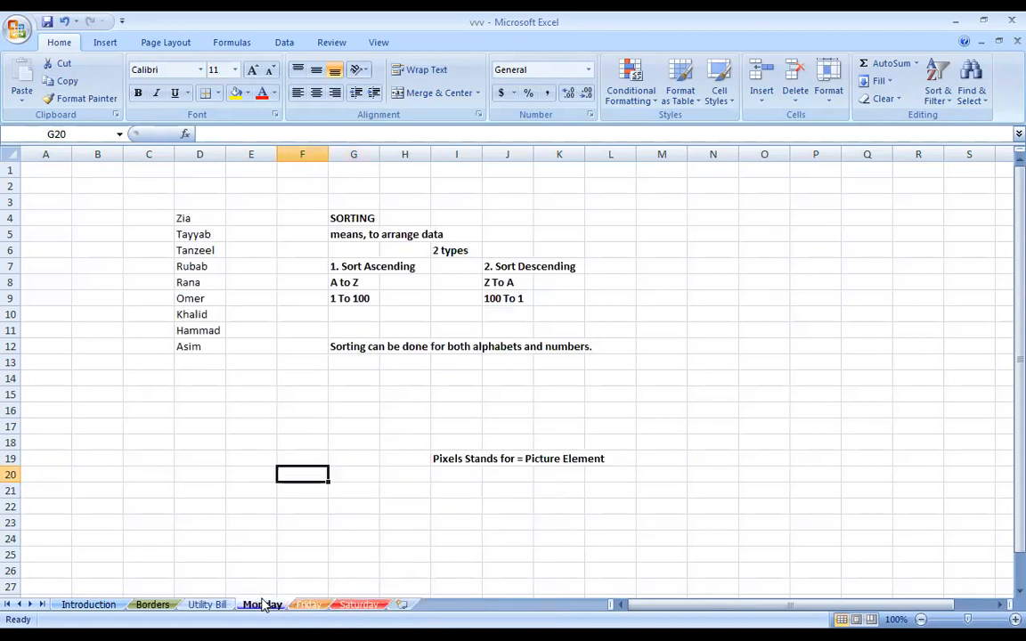
Delete the empty Friday and Saturday worksheets from the workbook
left_click(312, 606)
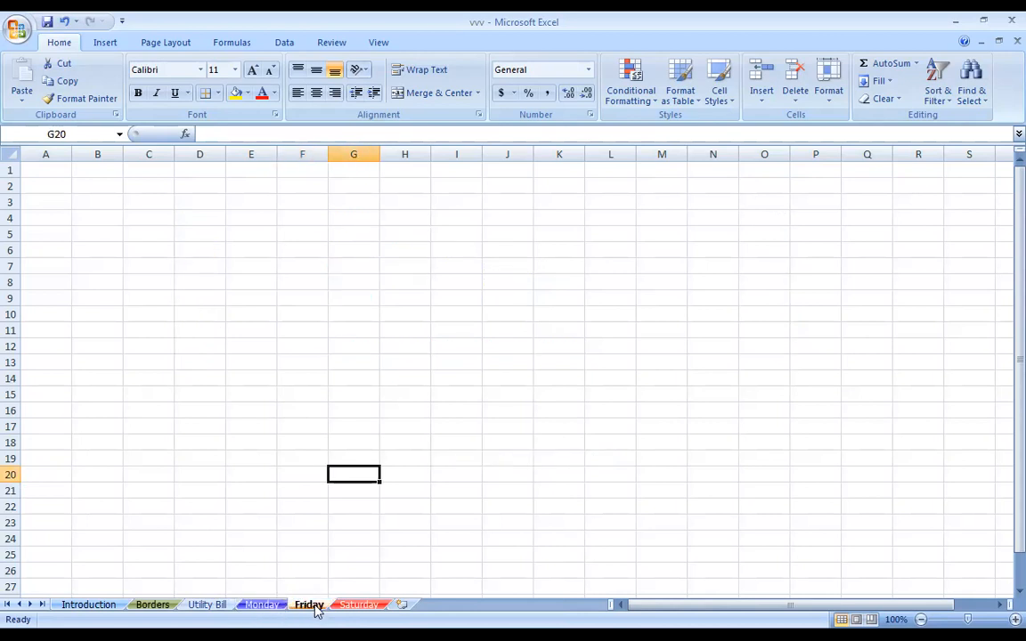
right_click(317, 610)
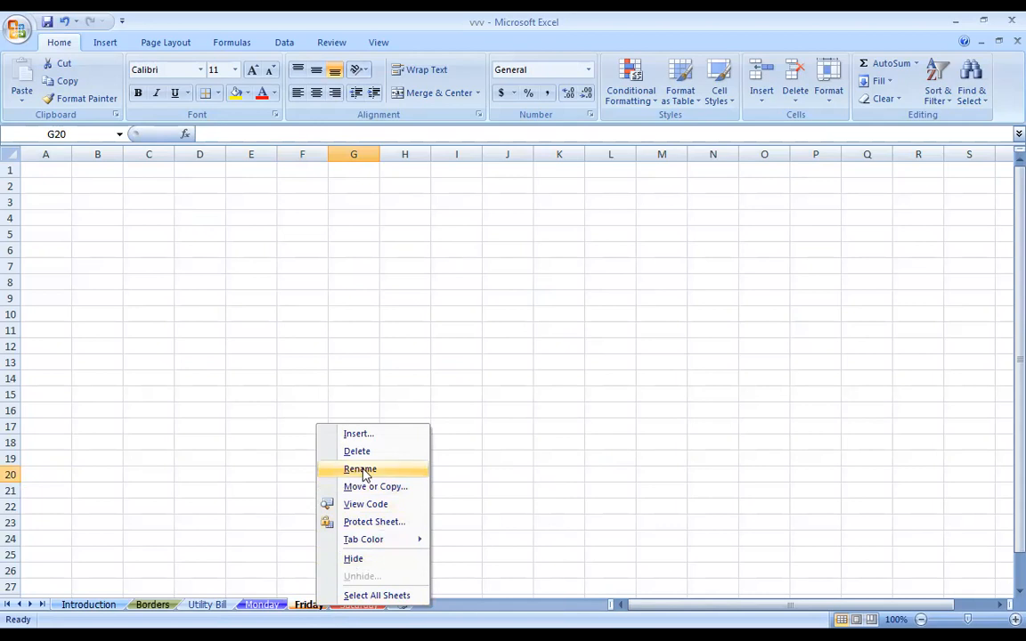
right_click(308, 611)
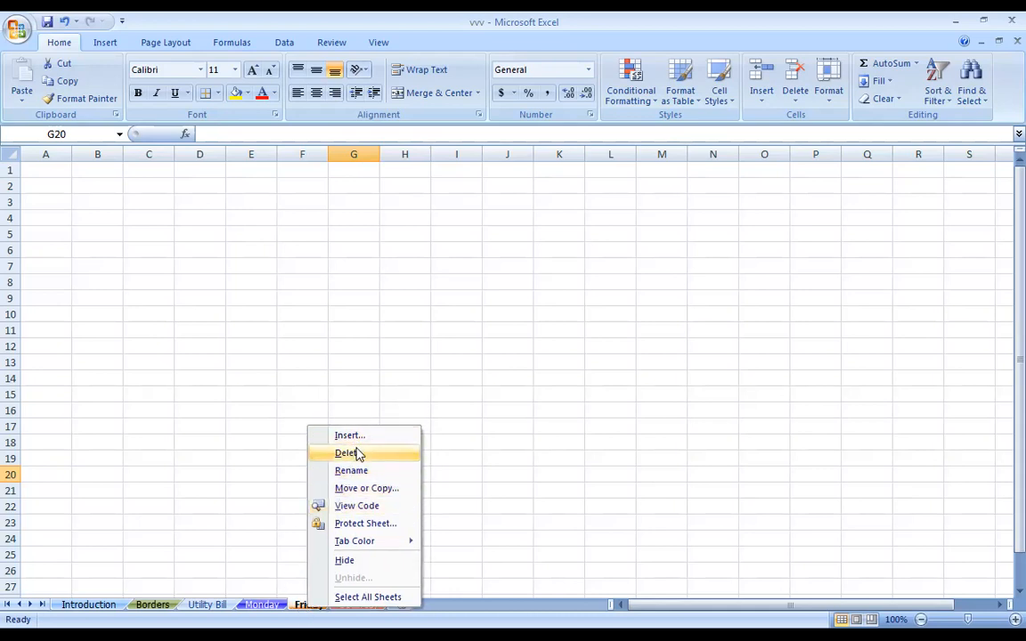
left_click(355, 454)
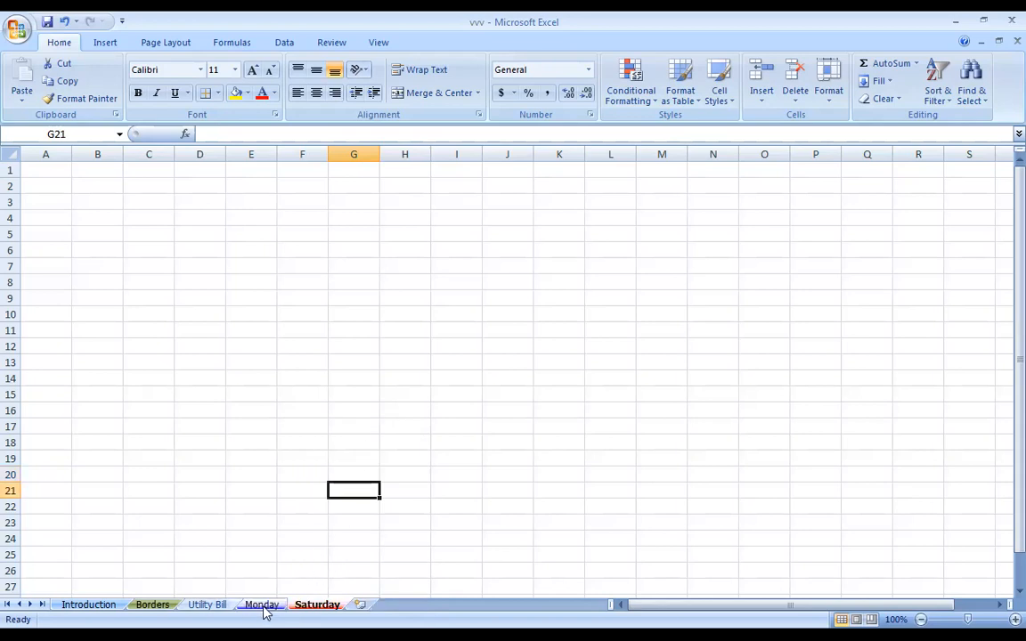
right_click(304, 607)
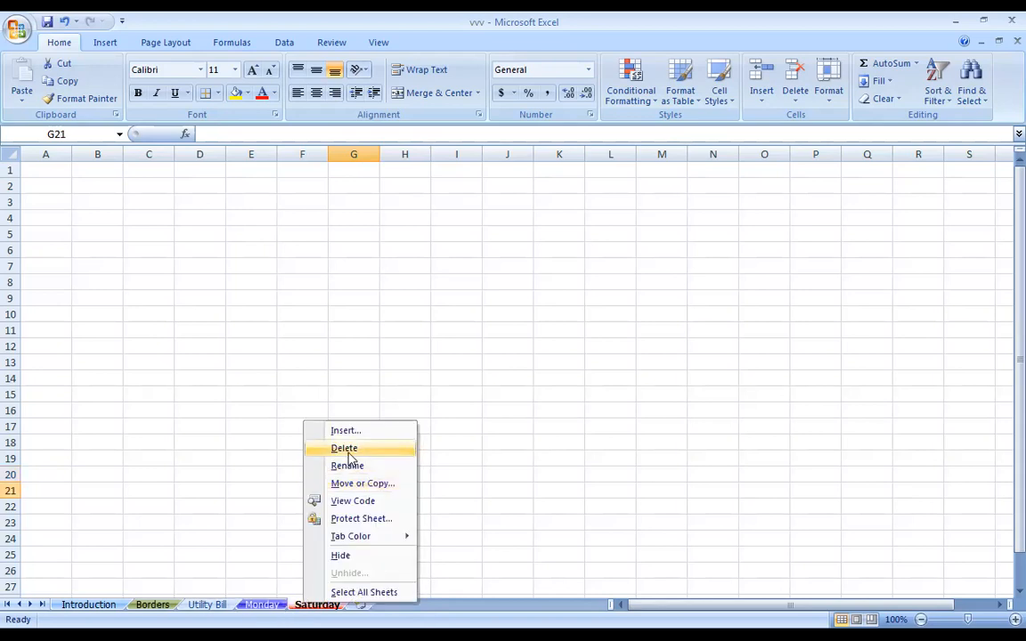
left_click(350, 450)
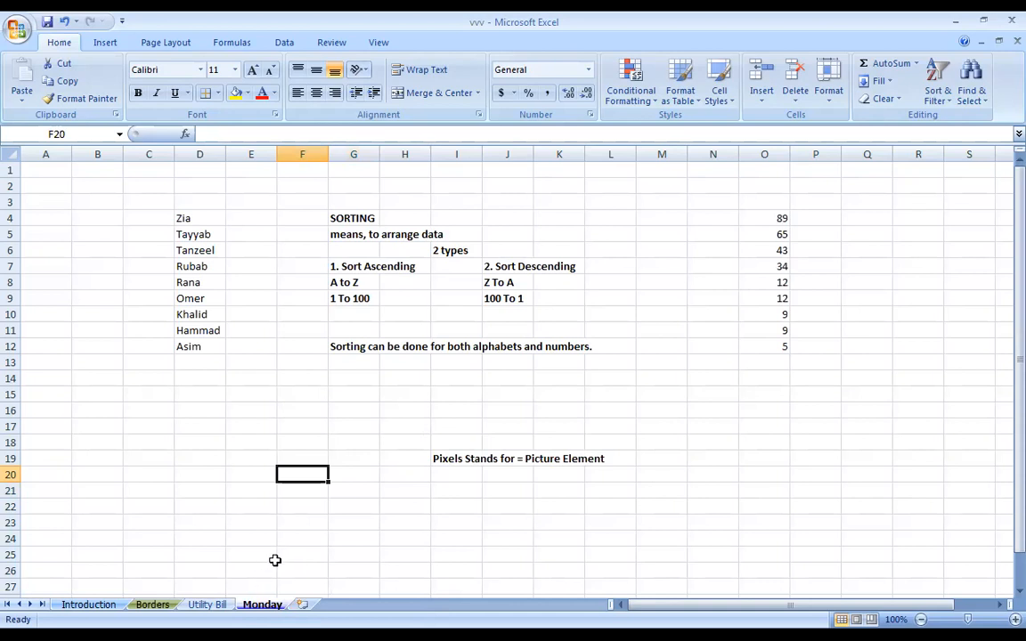
Try to delete the Monday worksheet, but cancel the deletion of its data
right_click(264, 606)
left_click(307, 450)
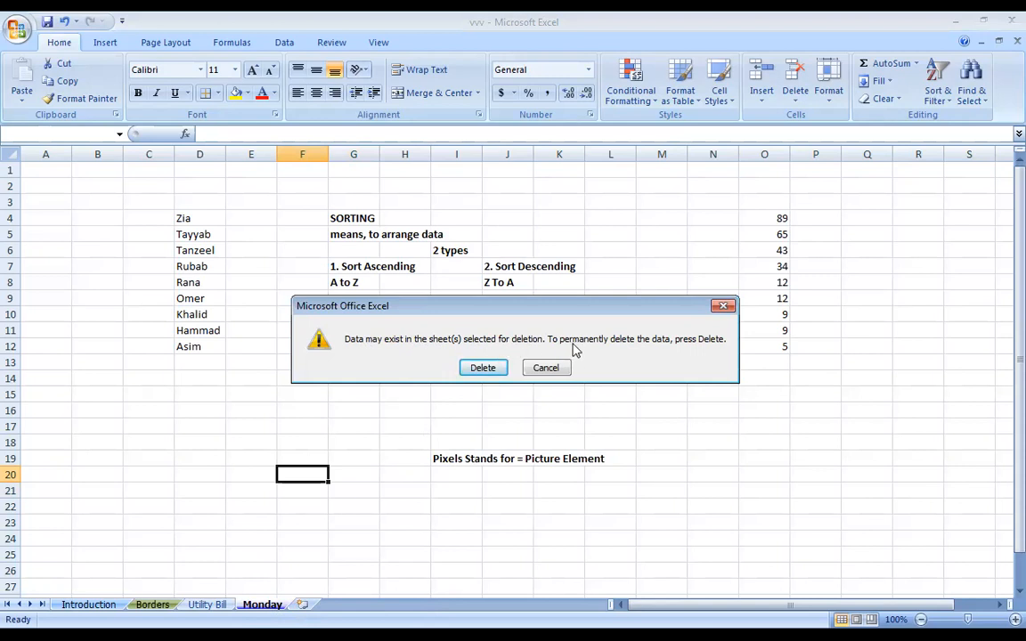
left_click(722, 309)
Insert a new blank worksheet after Monday
left_click(303, 605)
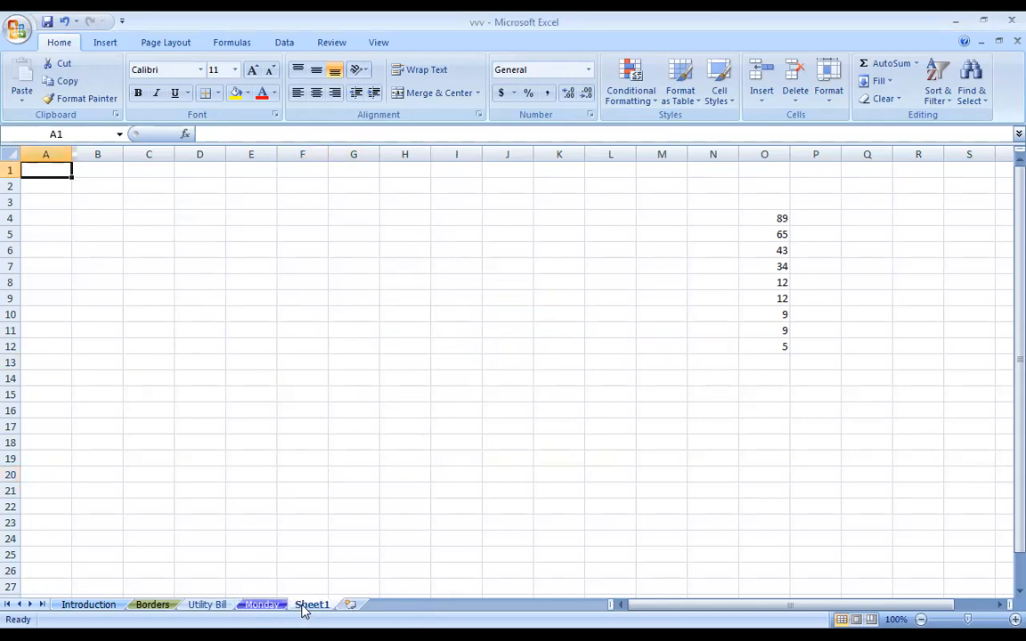
right_click(307, 605)
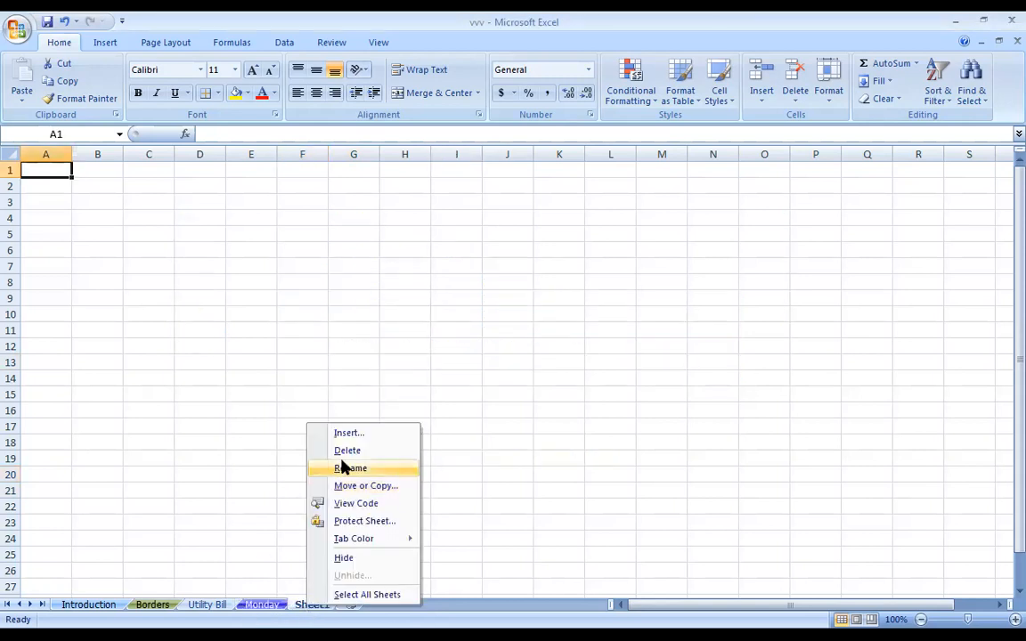
left_click(256, 544)
Insert another blank worksheet at the end of the workbook and delete it again
left_click(354, 605)
right_click(352, 606)
left_click(404, 450)
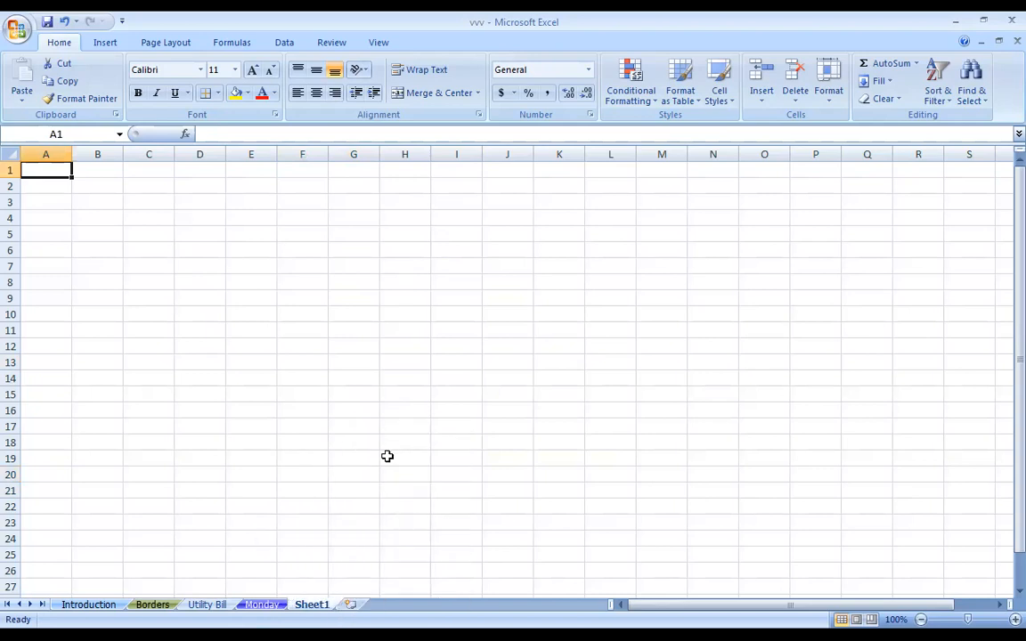
Delete the blank Sheet1 worksheet located after Monday
left_click_drag(357, 266, 686, 448)
left_click(273, 330)
left_click_drag(199, 202, 520, 414)
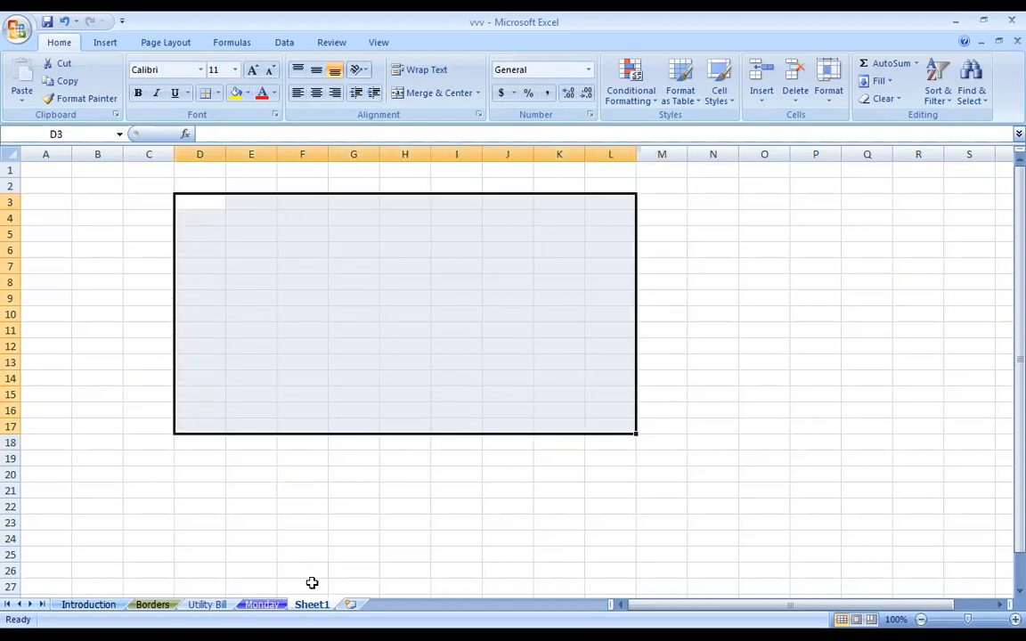
right_click(320, 609)
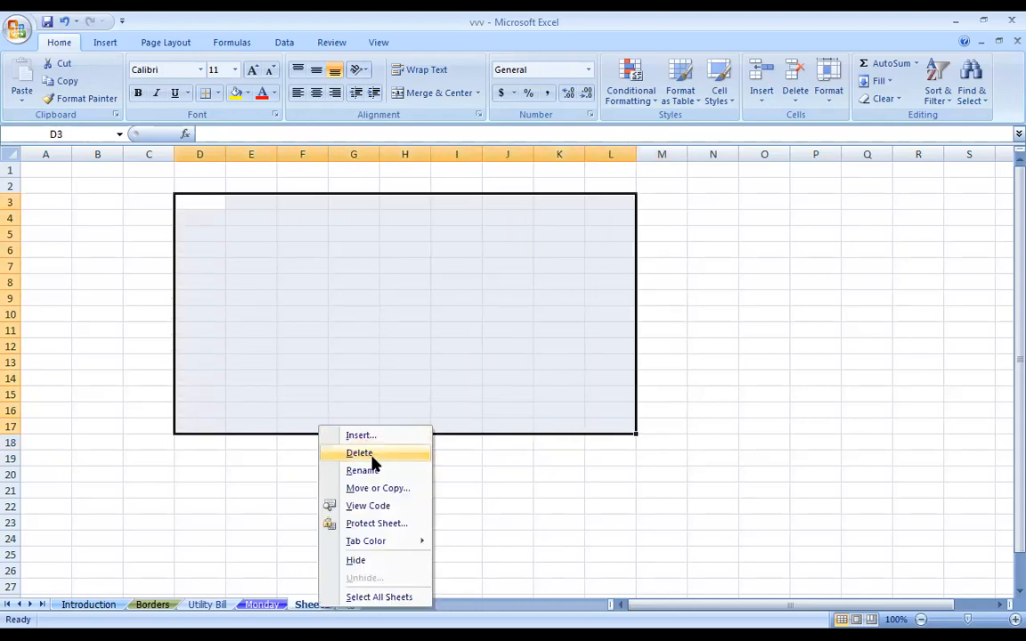
left_click(361, 454)
Select the Monday sheet's data in D3:O19, try to delete that worksheet and cancel the deletion
left_click_drag(182, 205, 763, 460)
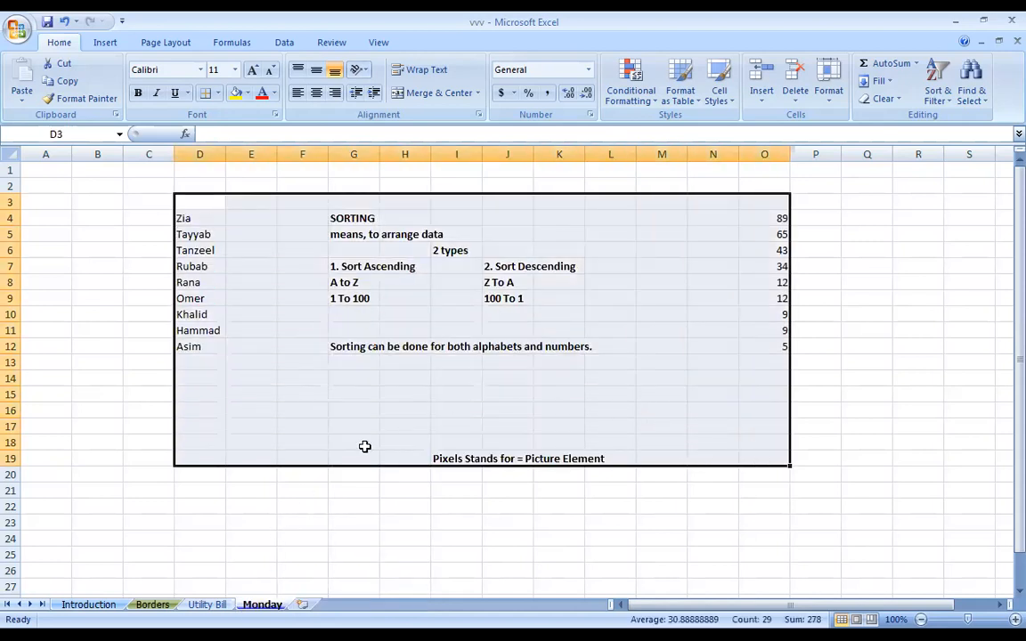
right_click(267, 608)
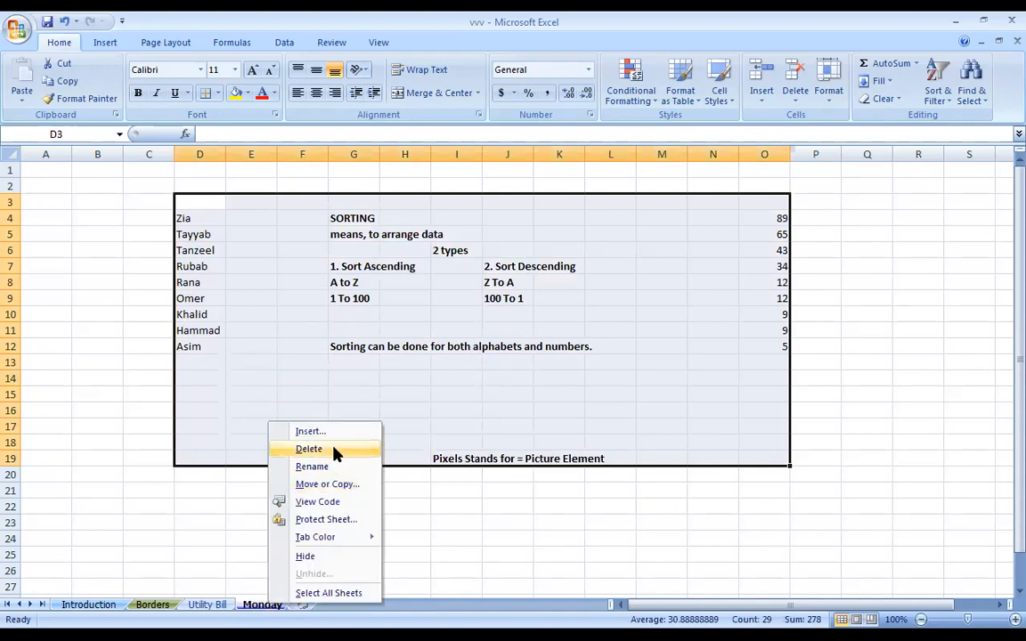
left_click(332, 453)
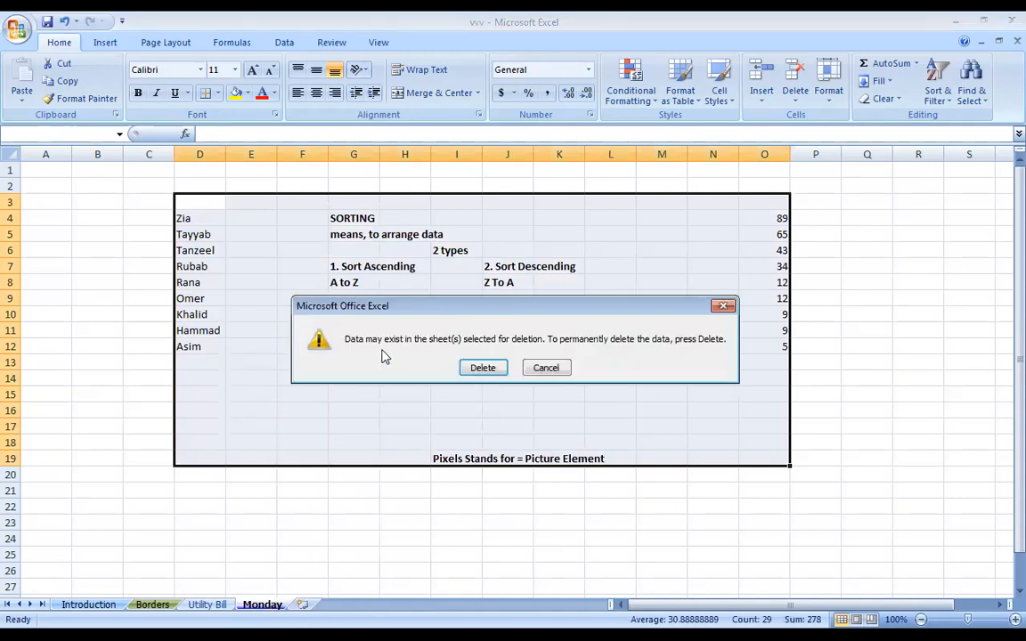
left_click(546, 368)
left_click(547, 364)
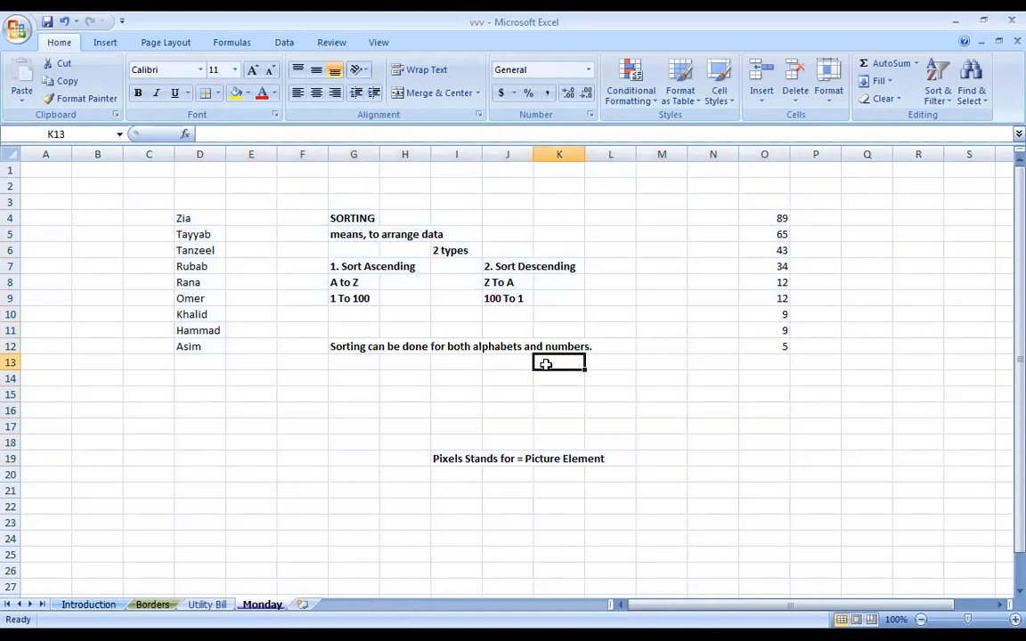
Review the Monday sheet's sorting notes, its name and number lists, and the available Sort & Filter options
left_click(352, 218)
left_click_drag(344, 235, 426, 230)
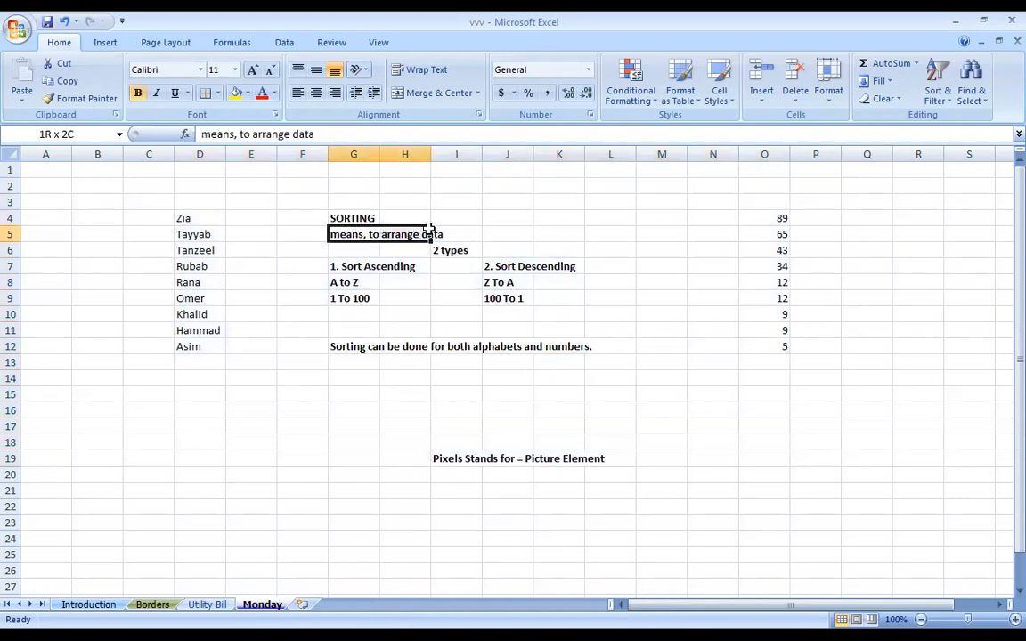
left_click_drag(187, 218, 197, 346)
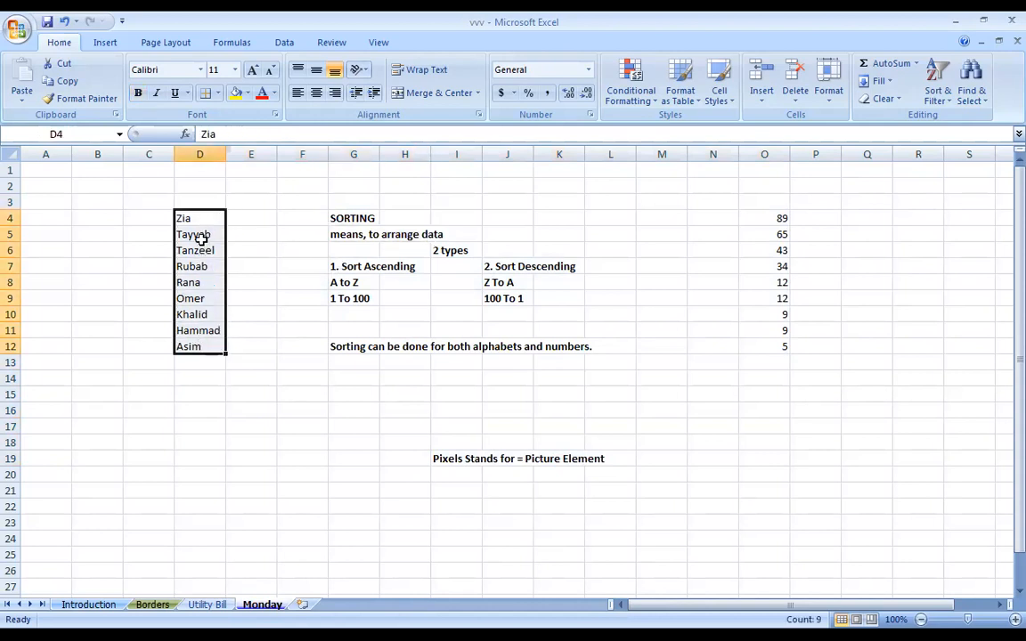
left_click_drag(776, 216, 781, 343)
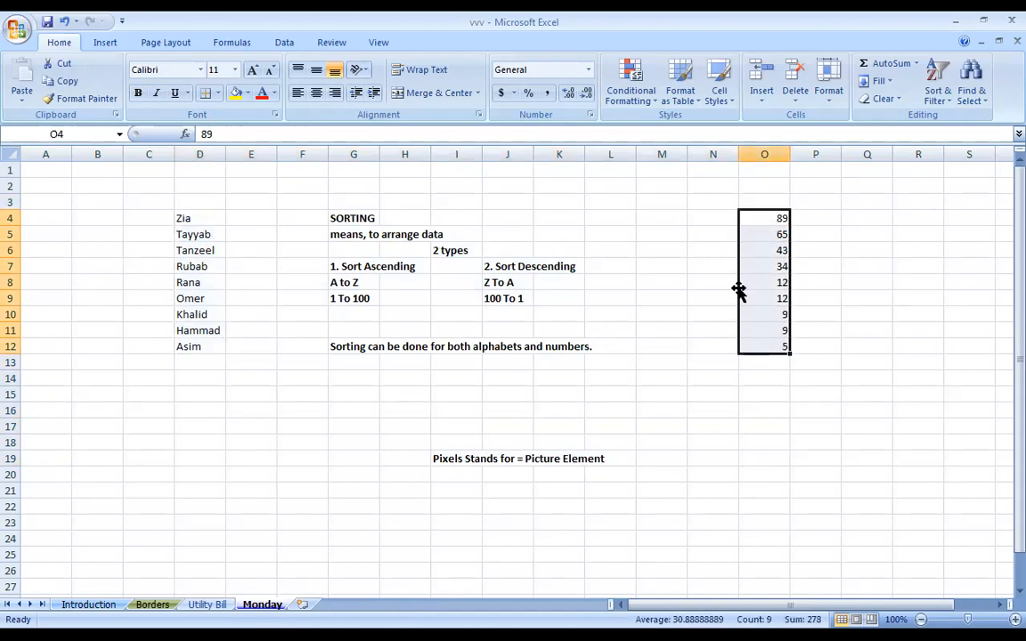
left_click(364, 269)
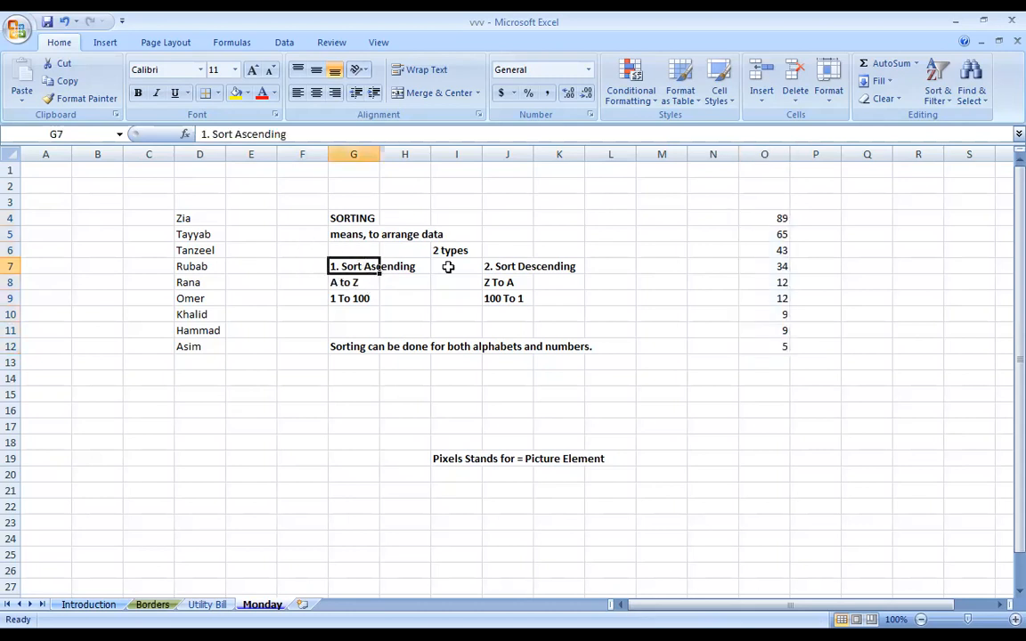
left_click(506, 266)
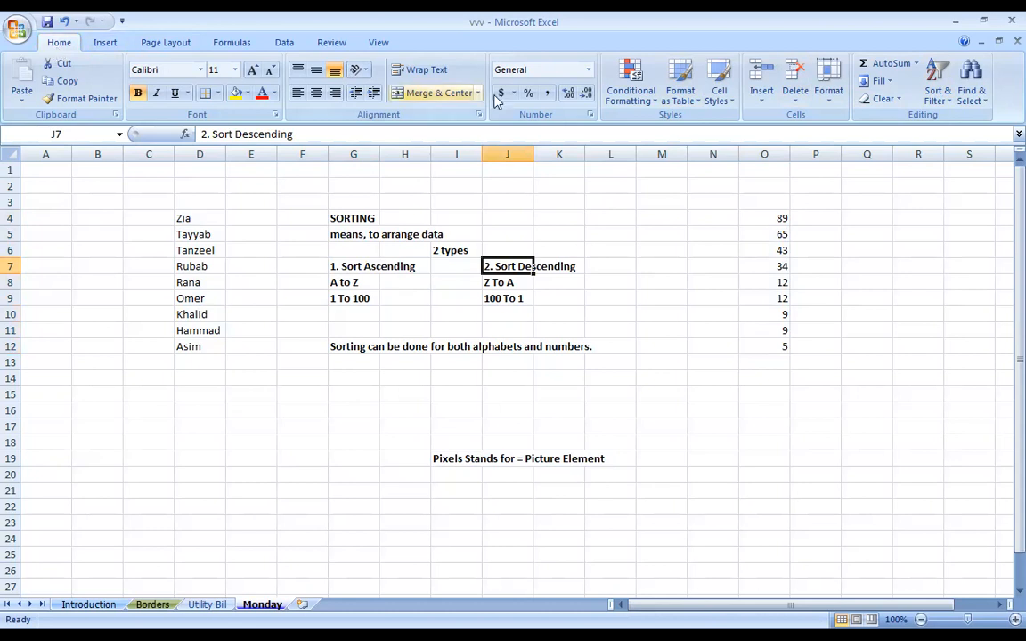
left_click(940, 104)
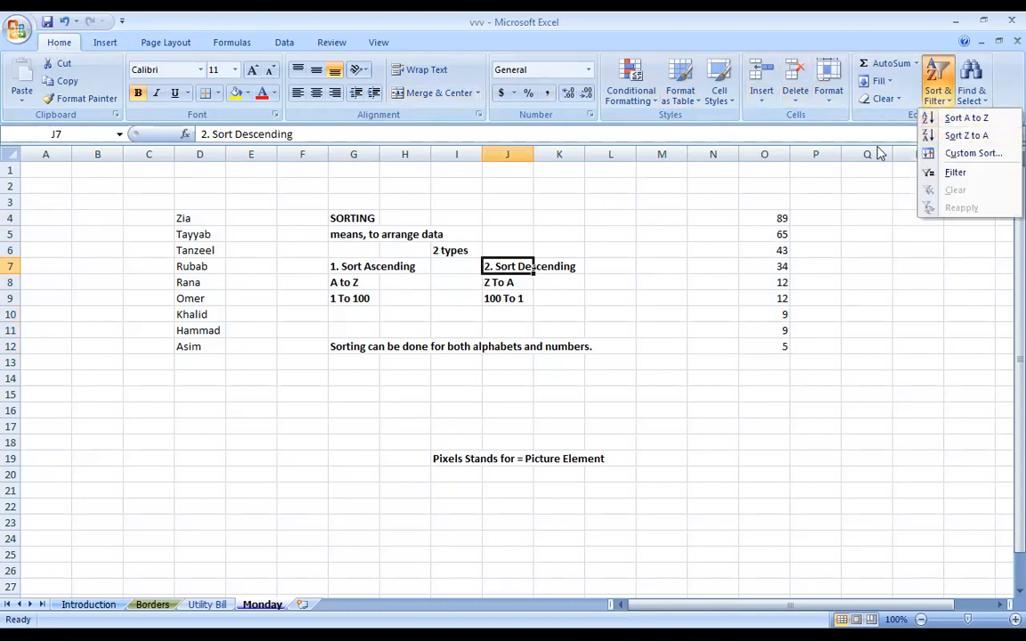
left_click(456, 315)
left_click(396, 347)
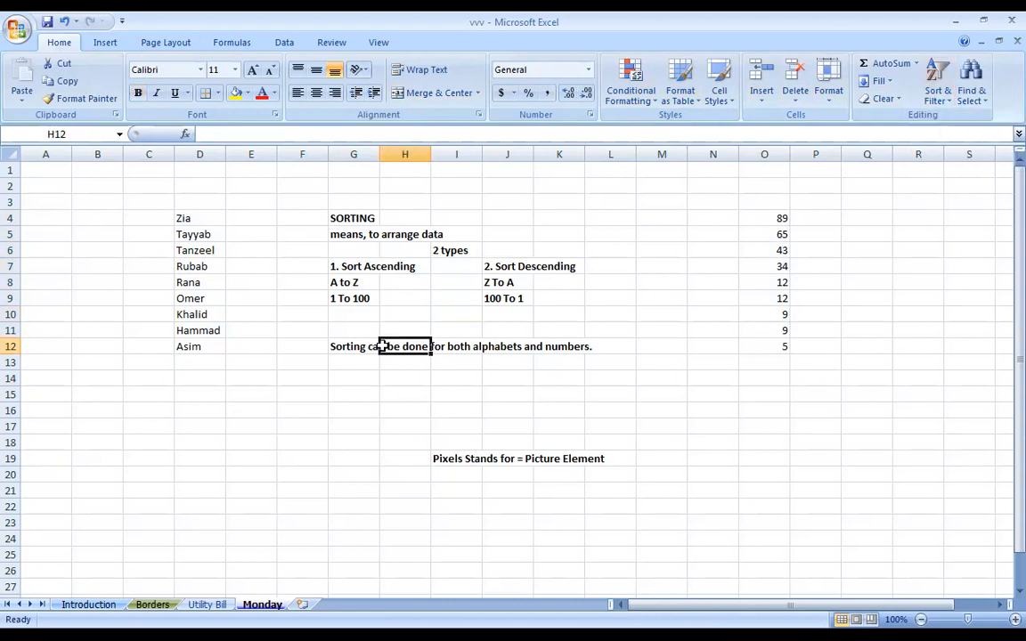
left_click(365, 347)
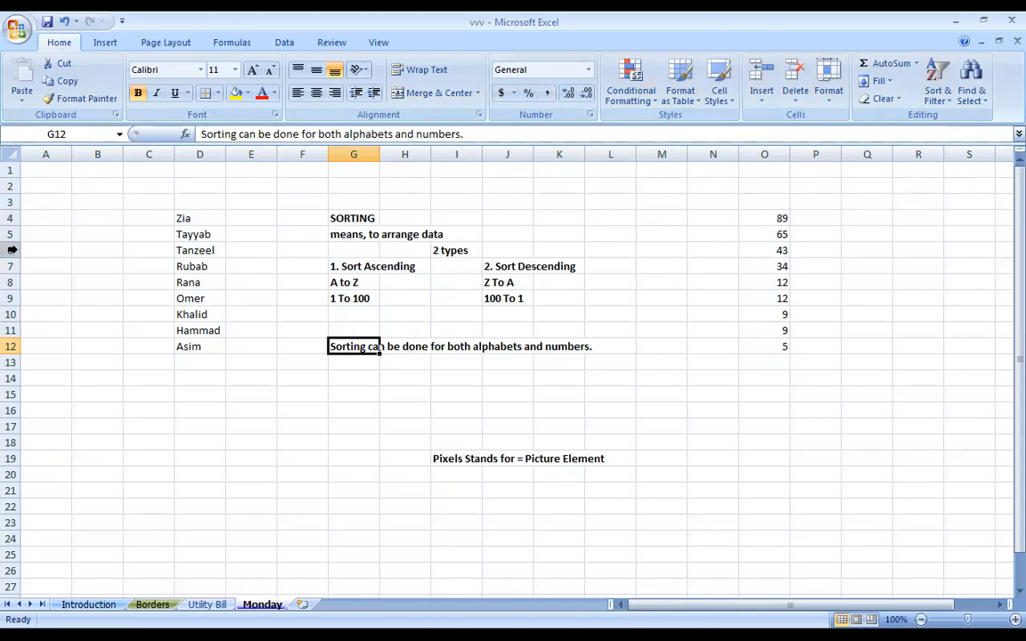
Examine the pixels note in I19 and check the column width setting of column J without changing it
left_click(458, 459)
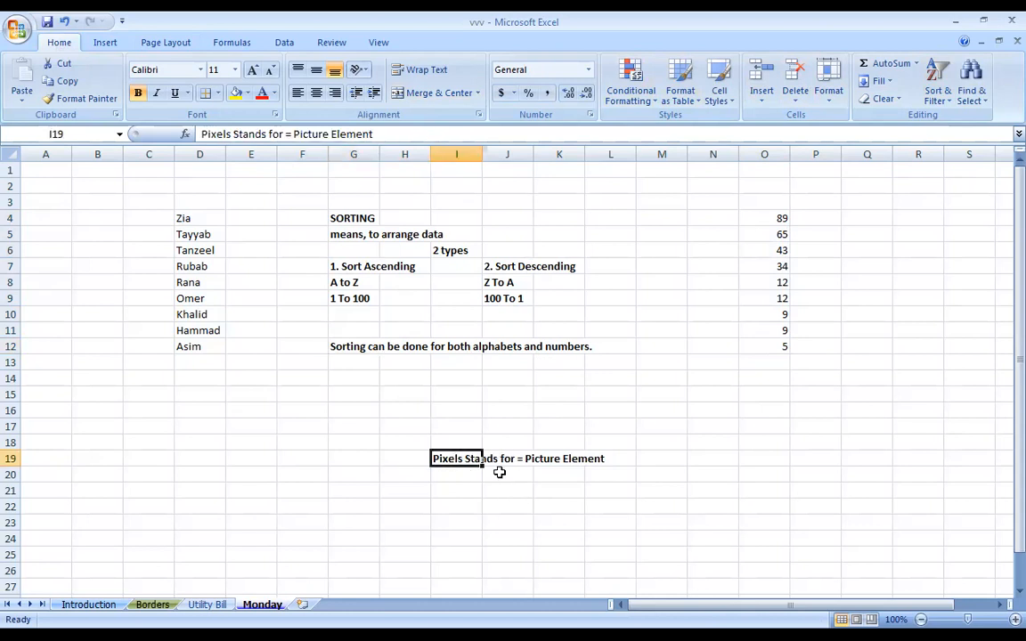
left_click(504, 154)
right_click(503, 154)
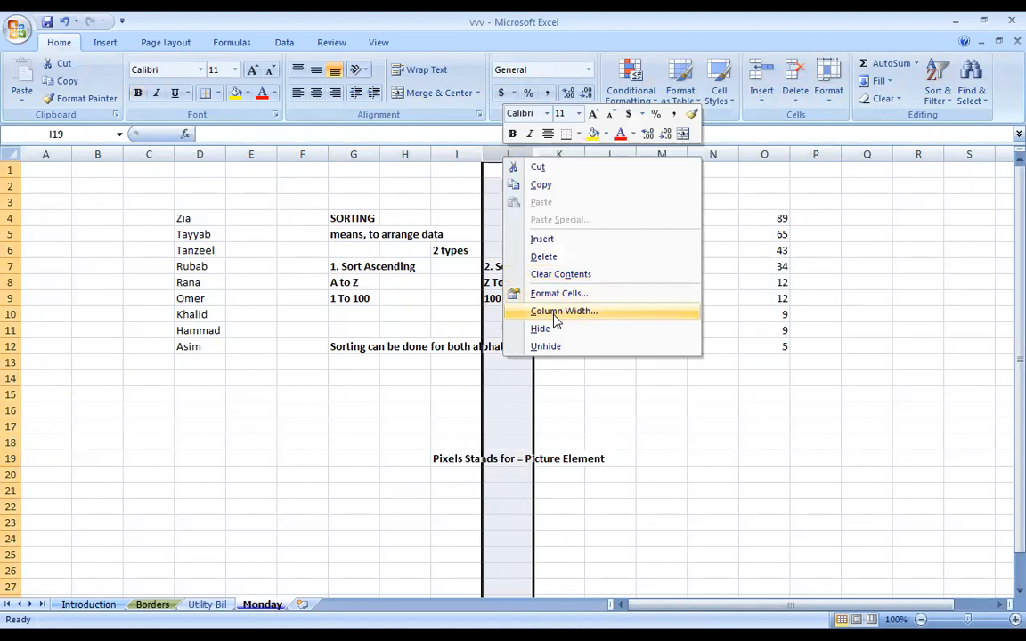
left_click(556, 311)
left_click(585, 325)
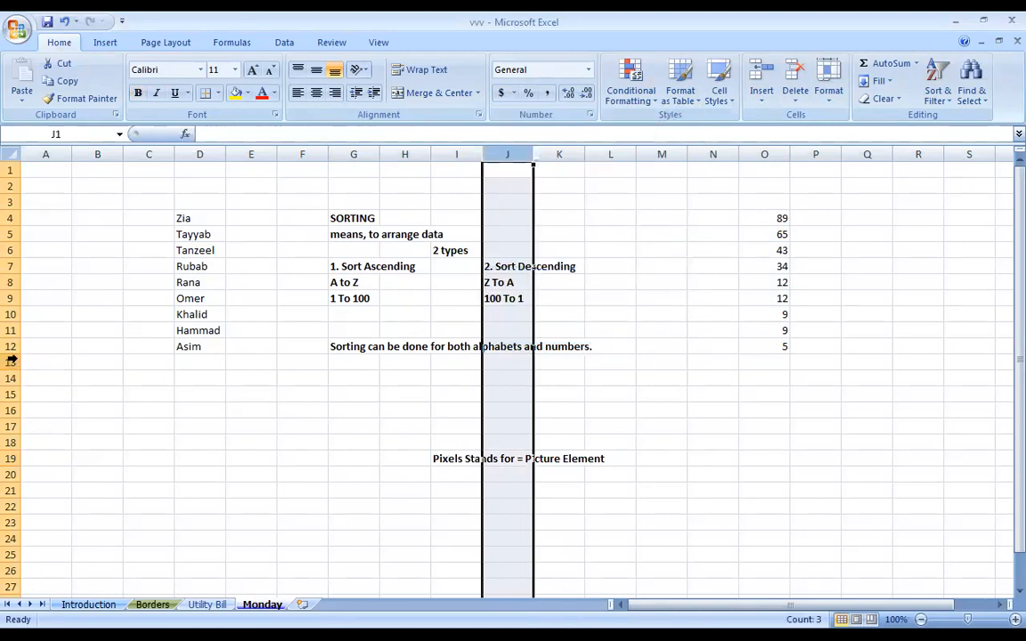
Check the row height setting of row 13 without changing it and return to the pixels note in row 19
left_click(11, 360)
right_click(11, 360)
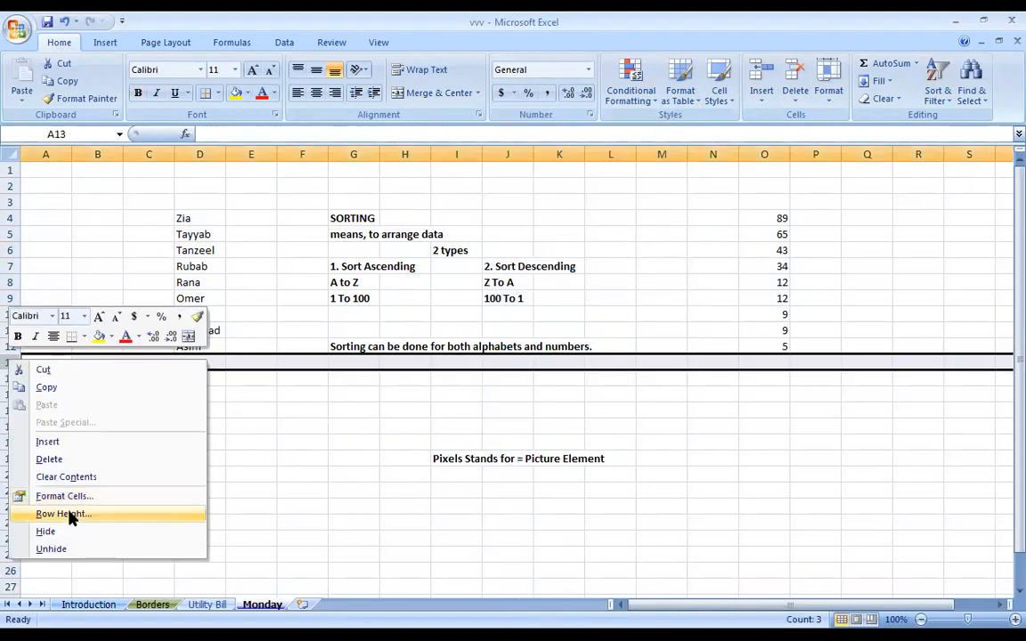
left_click(63, 514)
left_click(105, 524)
left_click(437, 489)
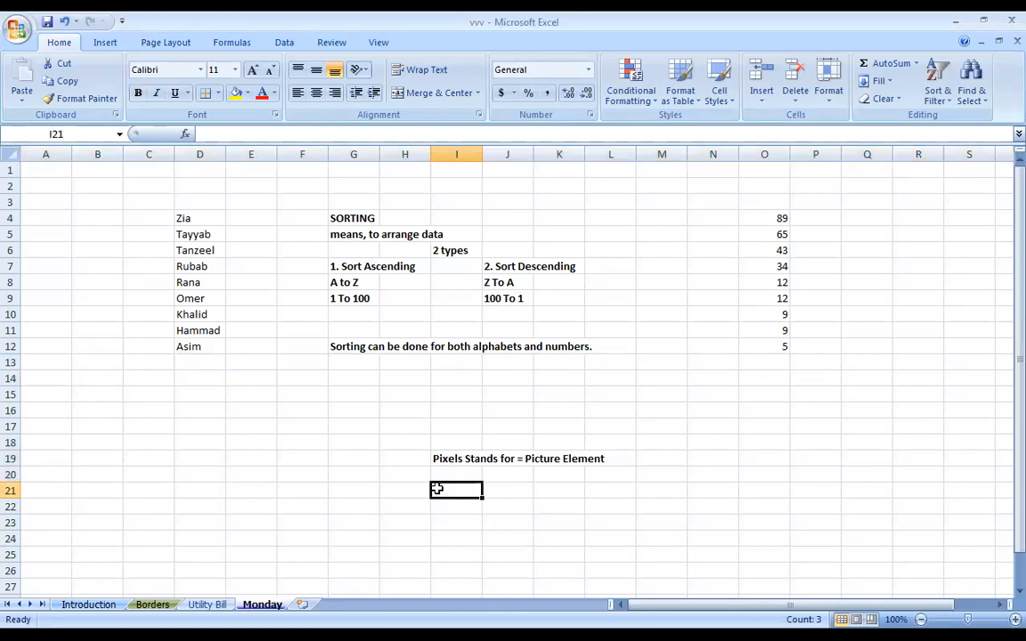
left_click(534, 458)
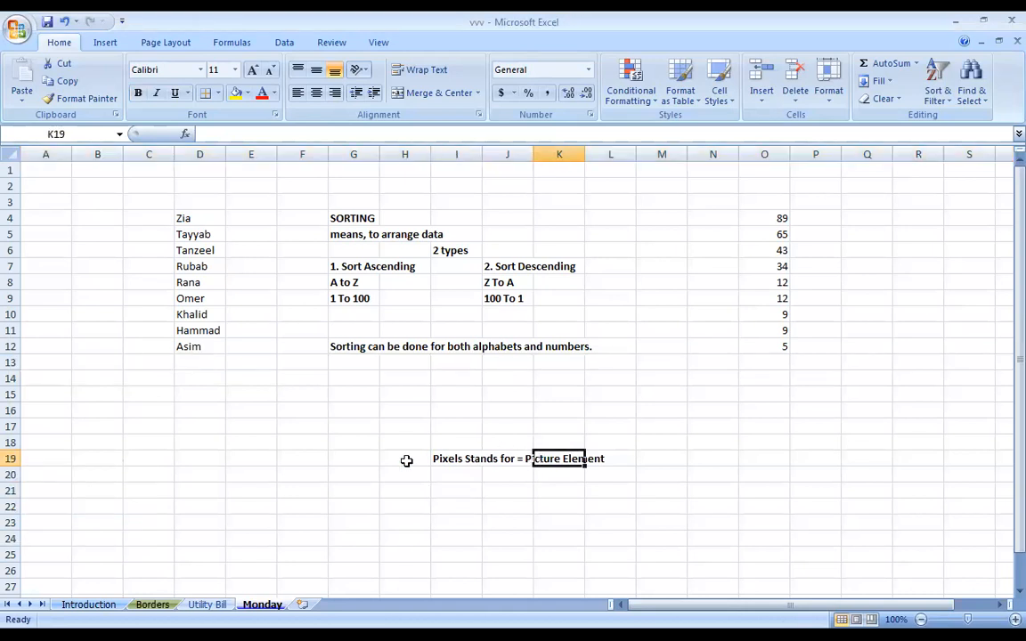
Examine the row height and column width notes on the Introduction sheet and return to the Monday sheet
left_click(110, 605)
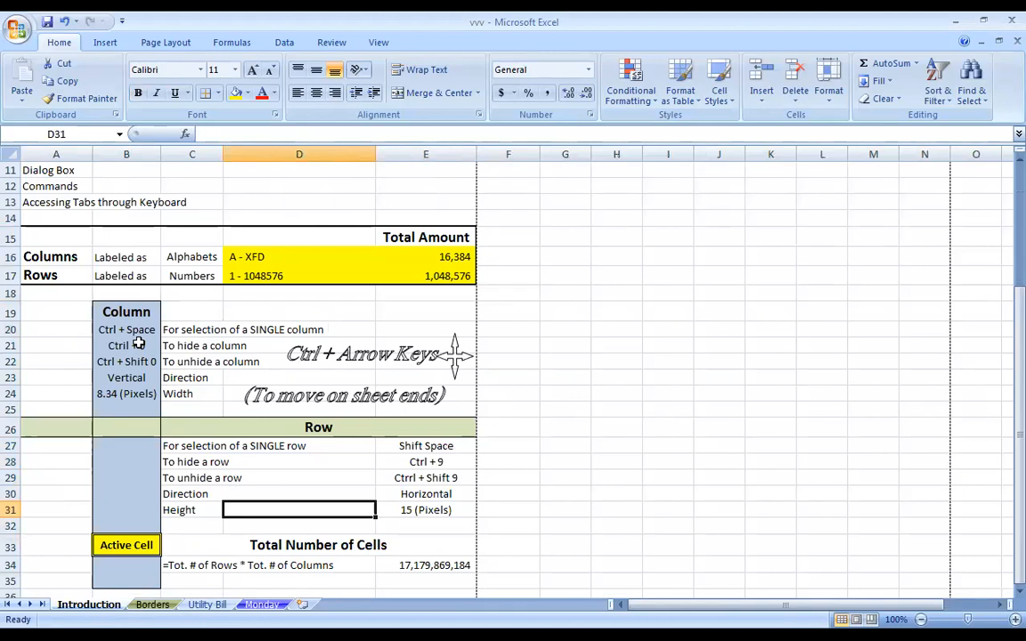
left_click(410, 510)
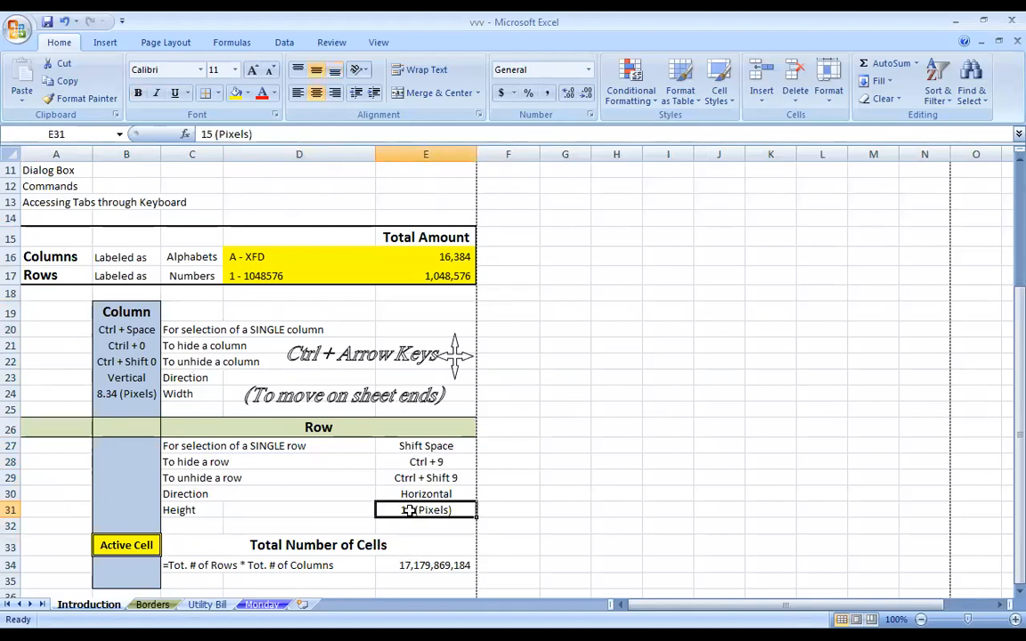
left_click(131, 393)
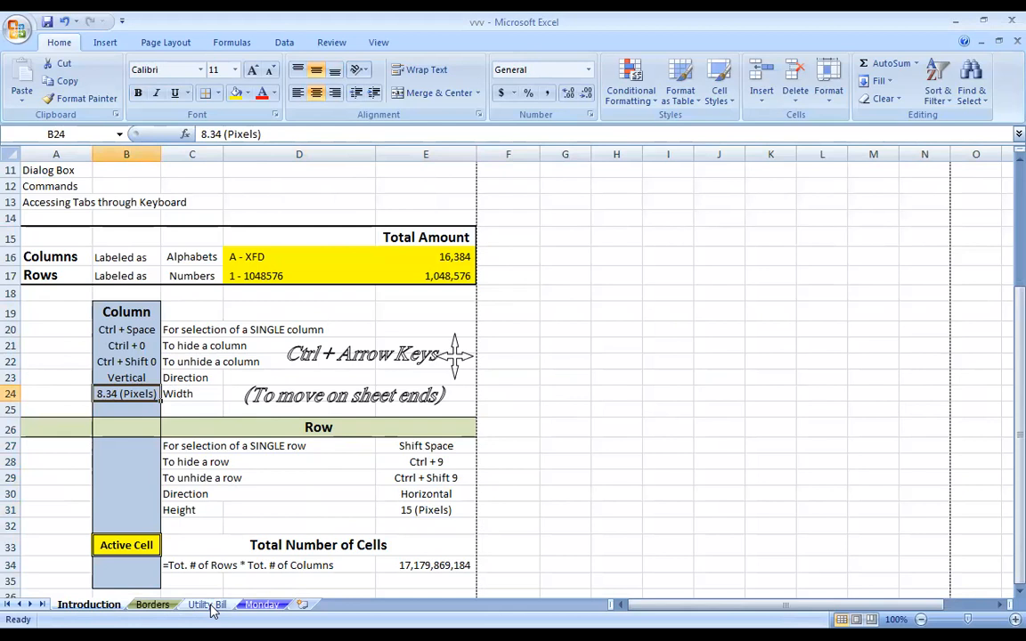
left_click(152, 605)
left_click(261, 604)
left_click(558, 507)
left_click(506, 458)
left_click(517, 412)
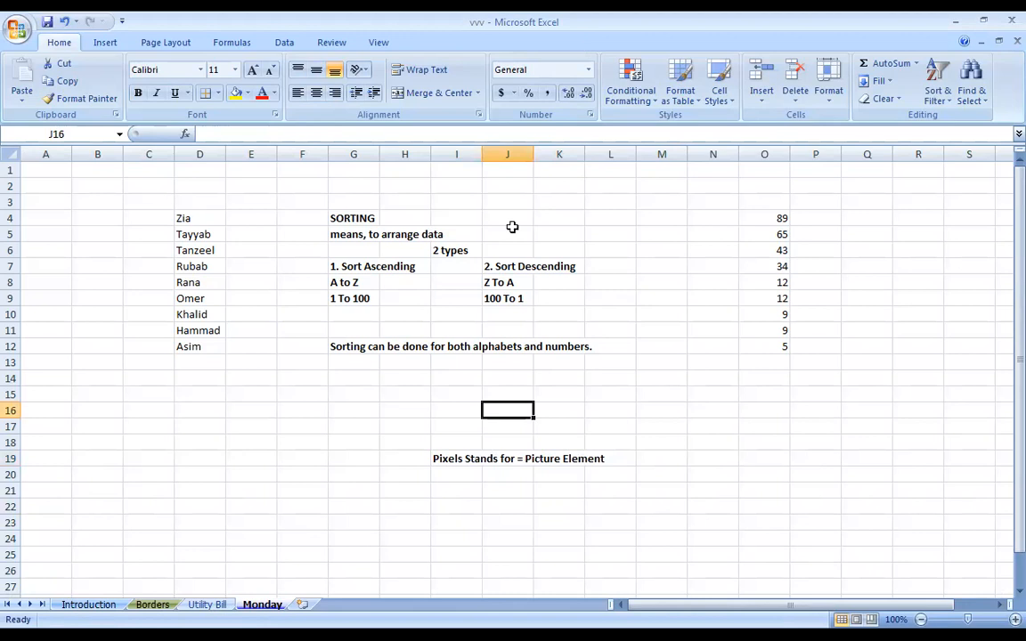